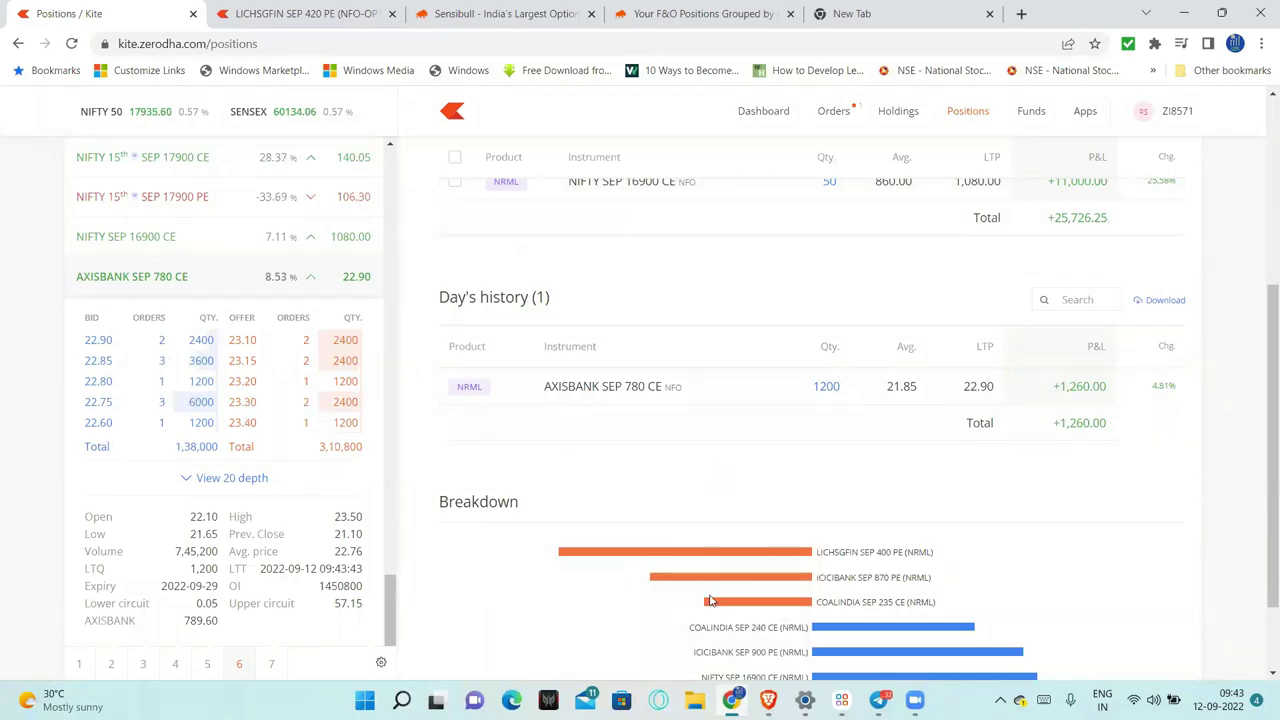
Step: Bring the browser with the Chartink RSI Multi time frame screener to the front
{"action": "left_click", "coordinate": [768, 700]}
Step: Refresh the AXISBANK chart with UPDATE CHART, then scroll back to the RSI screener's four filters
{"action": "left_click", "coordinate": [600, 12]}
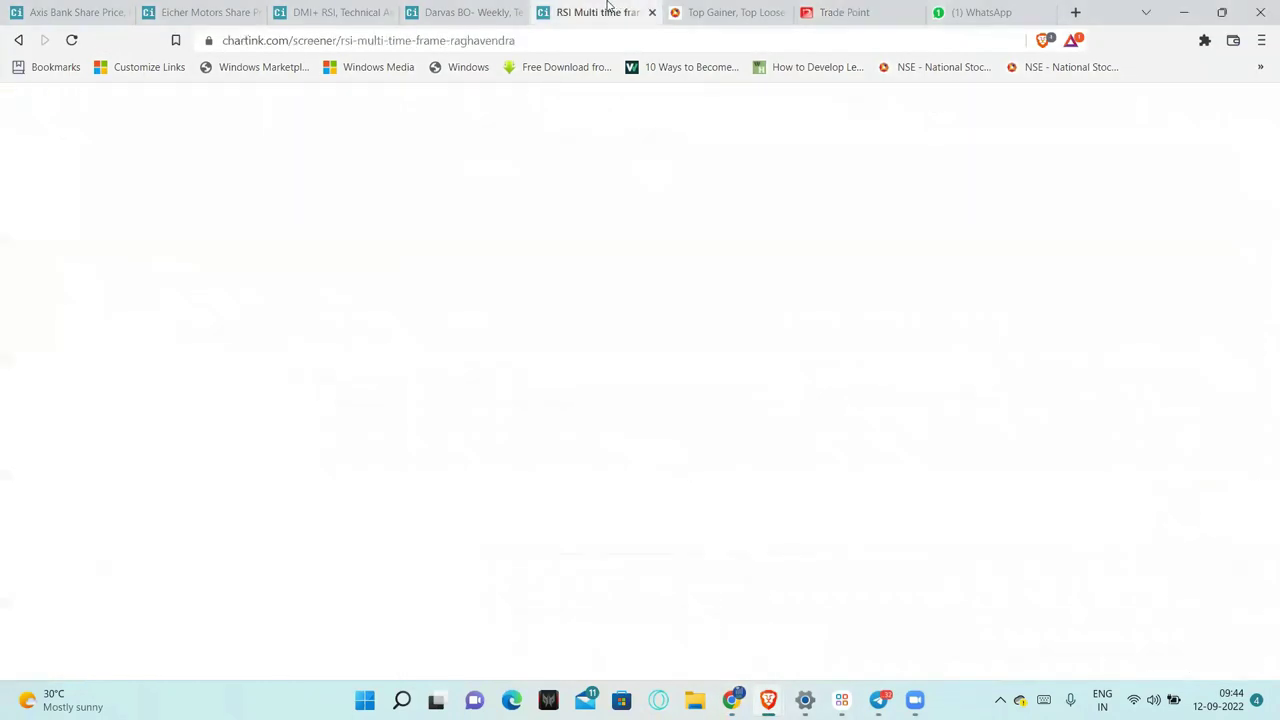
{"action": "scroll", "coordinate": [827, 315], "scroll_direction": "down", "scroll_amount": 3}
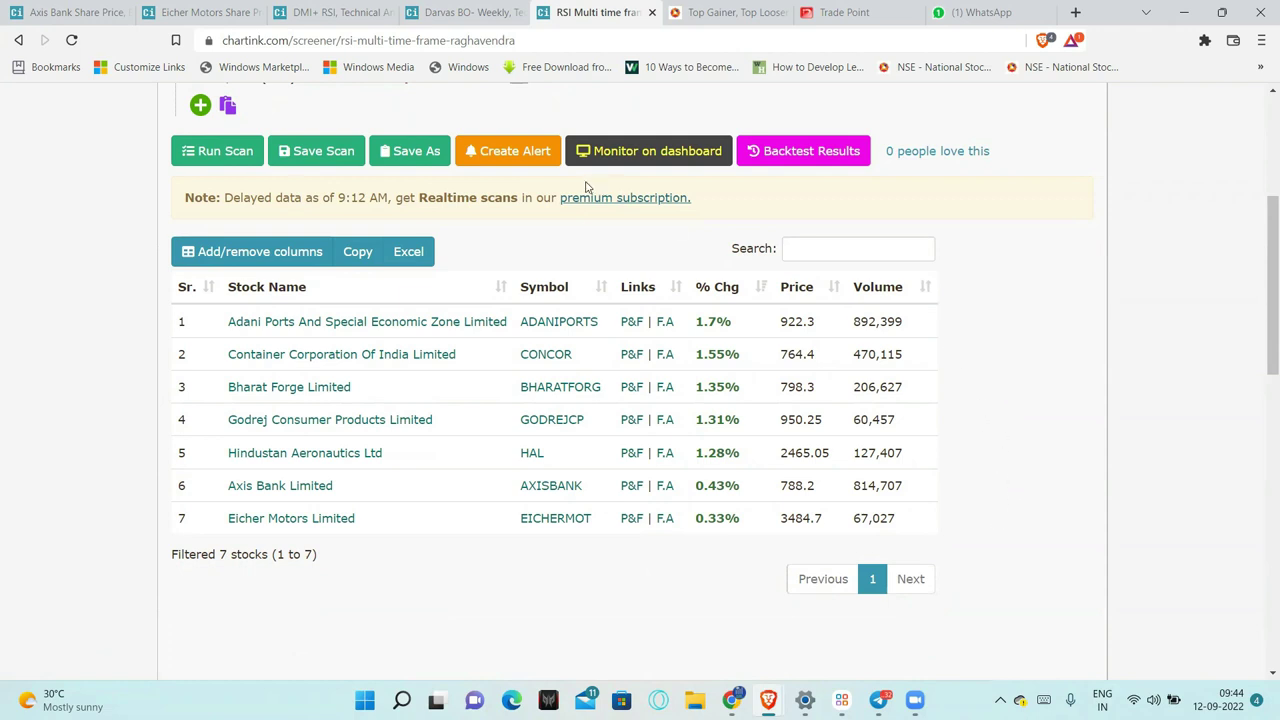
{"action": "left_click", "coordinate": [70, 12]}
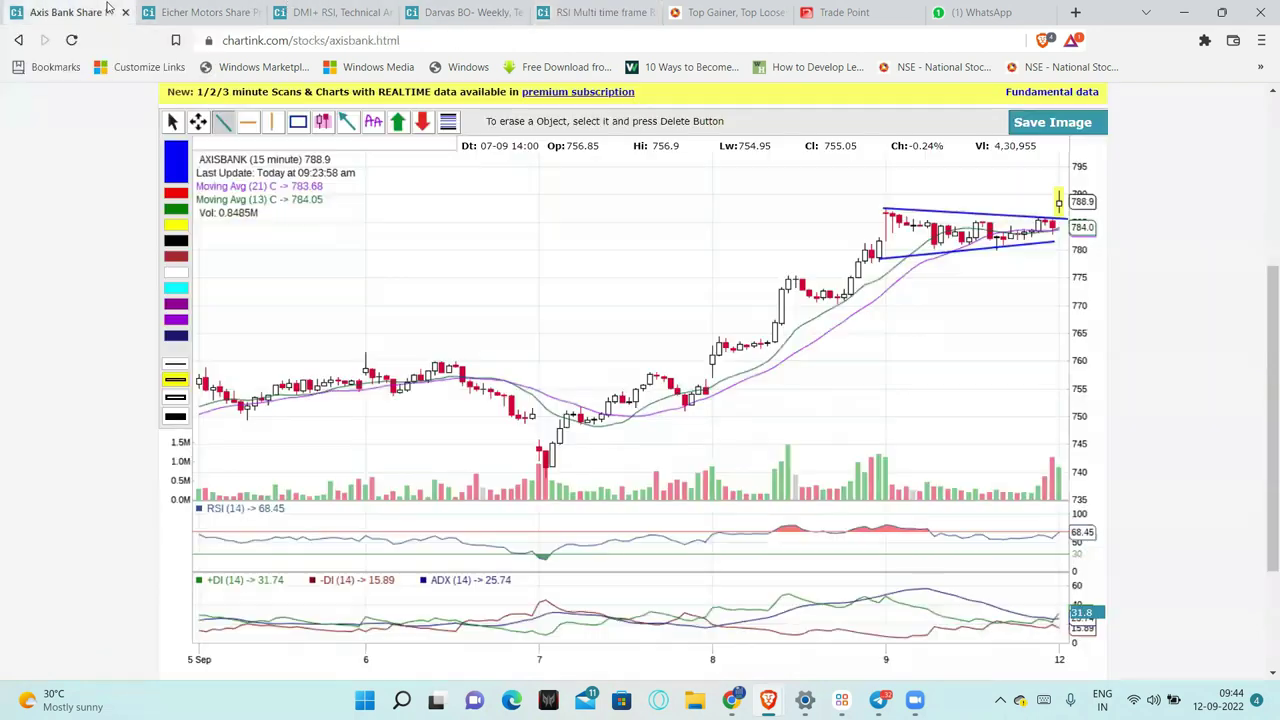
{"action": "scroll", "coordinate": [916, 428], "scroll_direction": "down", "scroll_amount": 2}
{"action": "scroll", "coordinate": [810, 372], "scroll_direction": "up", "scroll_amount": 2}
{"action": "scroll", "coordinate": [561, 254], "scroll_direction": "up", "scroll_amount": 3}
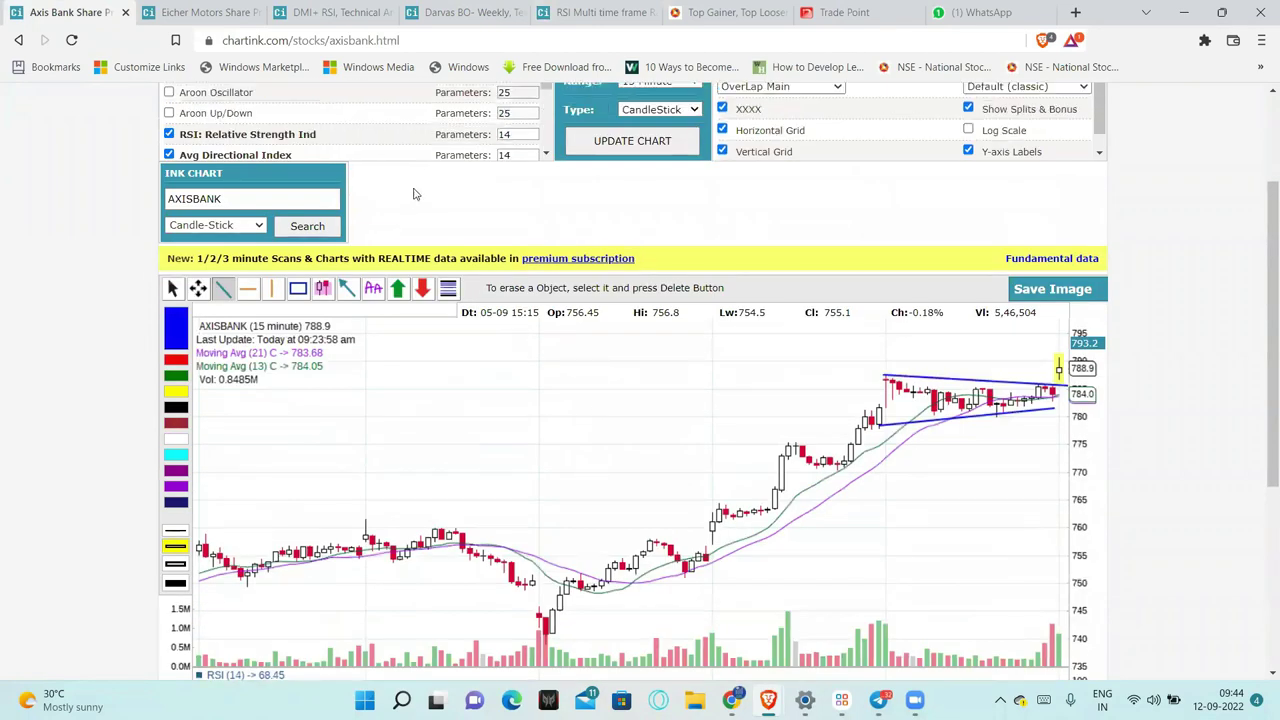
{"action": "left_click", "coordinate": [600, 158]}
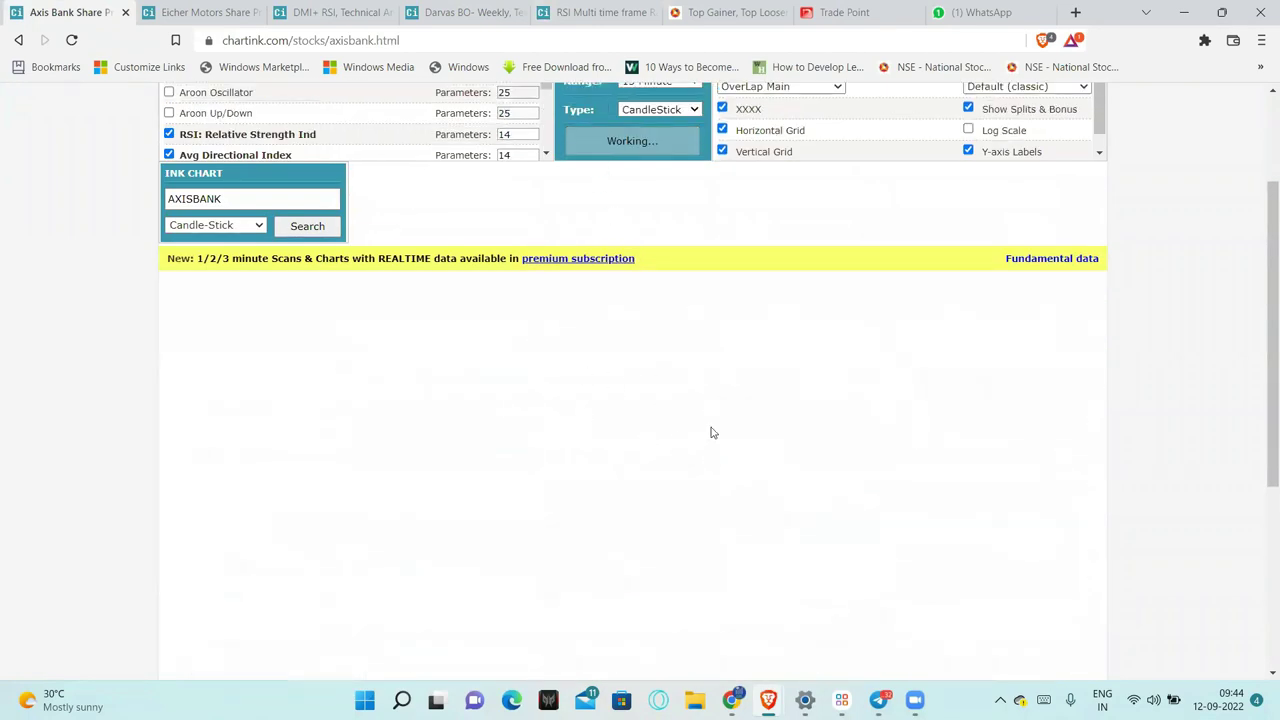
{"action": "scroll", "coordinate": [710, 405], "scroll_direction": "down", "scroll_amount": 2}
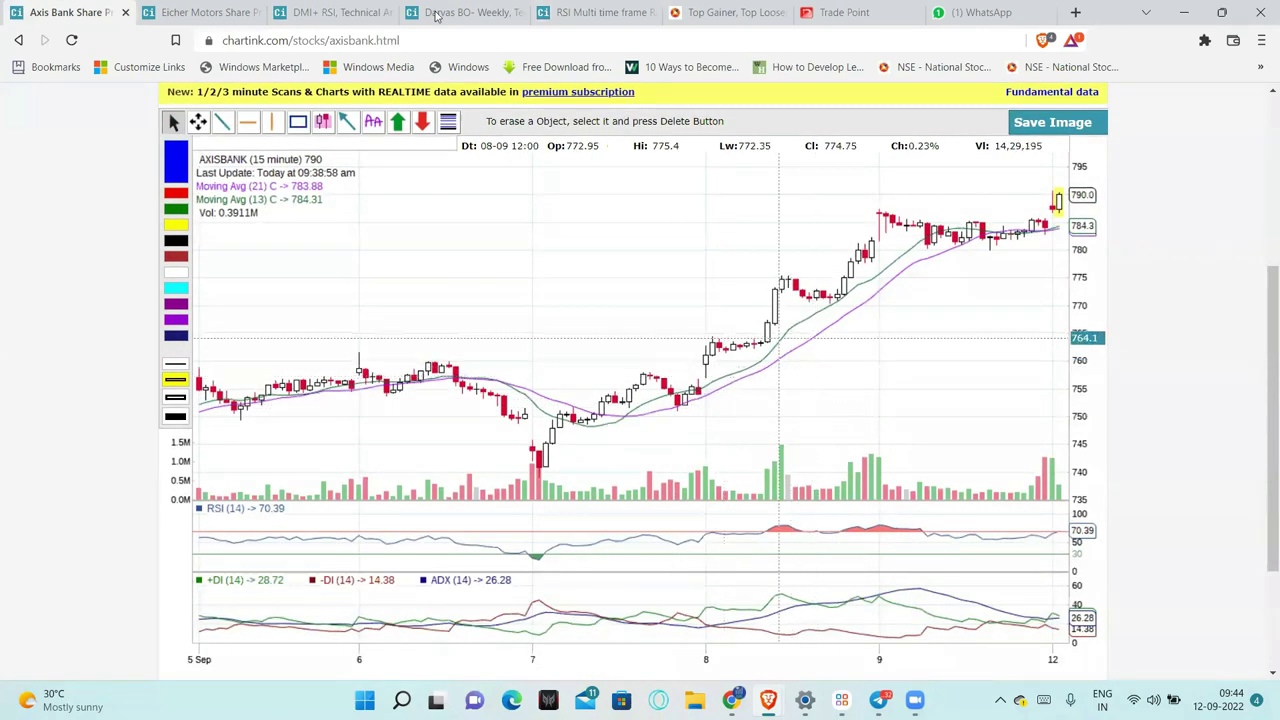
{"action": "left_click", "coordinate": [570, 11]}
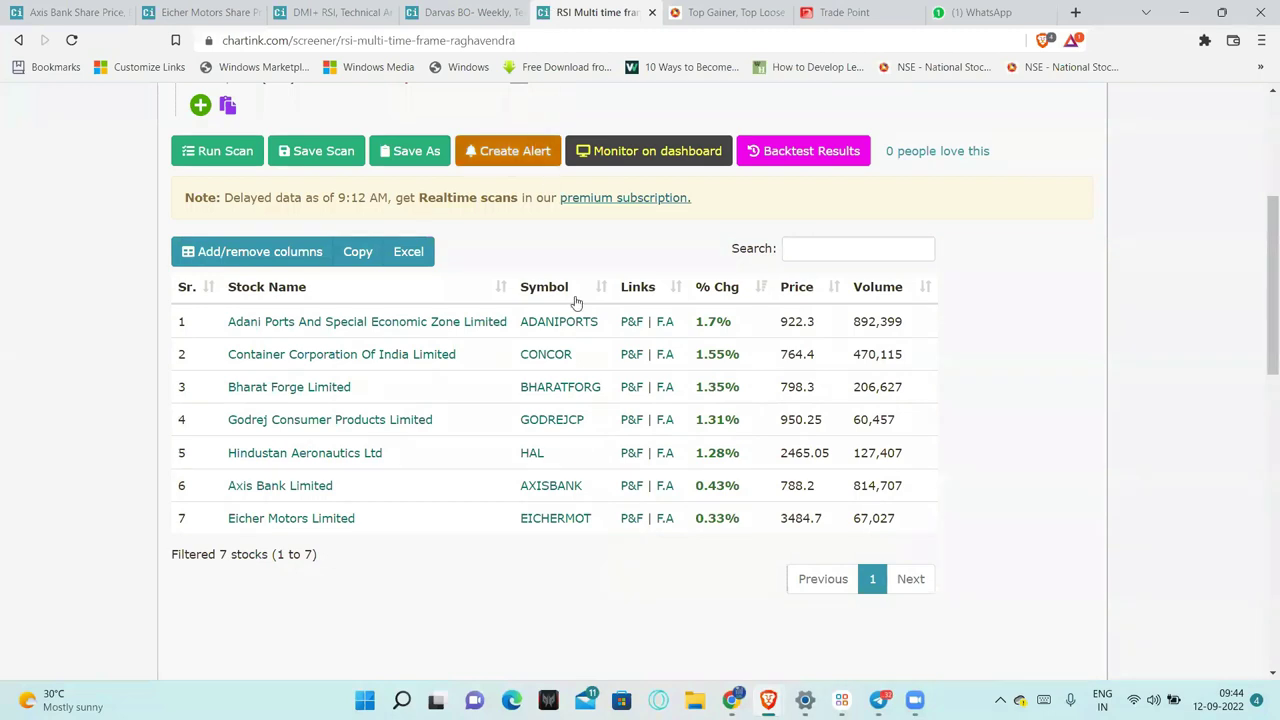
{"action": "scroll", "coordinate": [340, 300], "scroll_direction": "up", "scroll_amount": 2}
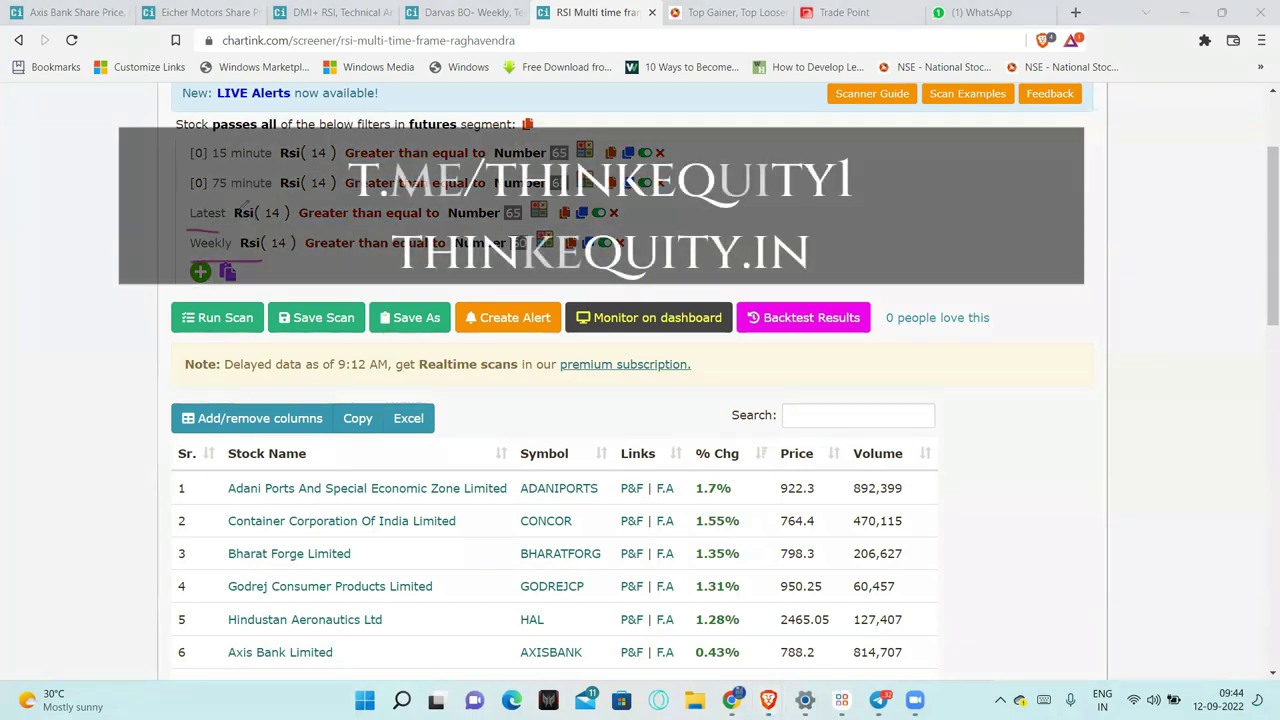
Step: Underline and circle the RSI filter conditions with the pen, then erase the marks
{"action": "left_click_drag", "start_coordinate": [216, 197], "coordinate": [284, 196]}
{"action": "mouse_move", "coordinate": [369, 258]}
{"action": "left_mouse_down"}
{"action": "mouse_move", "coordinate": [404, 162]}
{"action": "mouse_move", "coordinate": [613, 215]}
{"action": "left_mouse_up"}
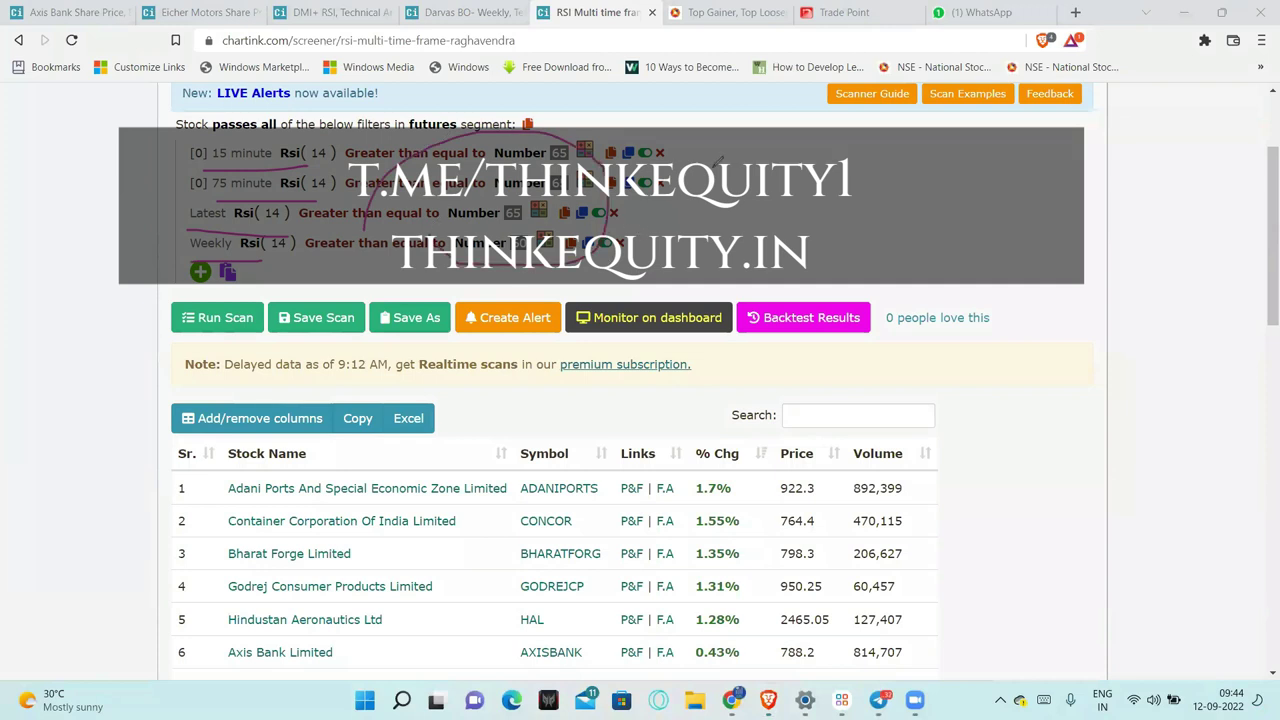
{"action": "left_click_drag", "start_coordinate": [722, 160], "coordinate": [678, 238]}
{"action": "key", "text": "e"}
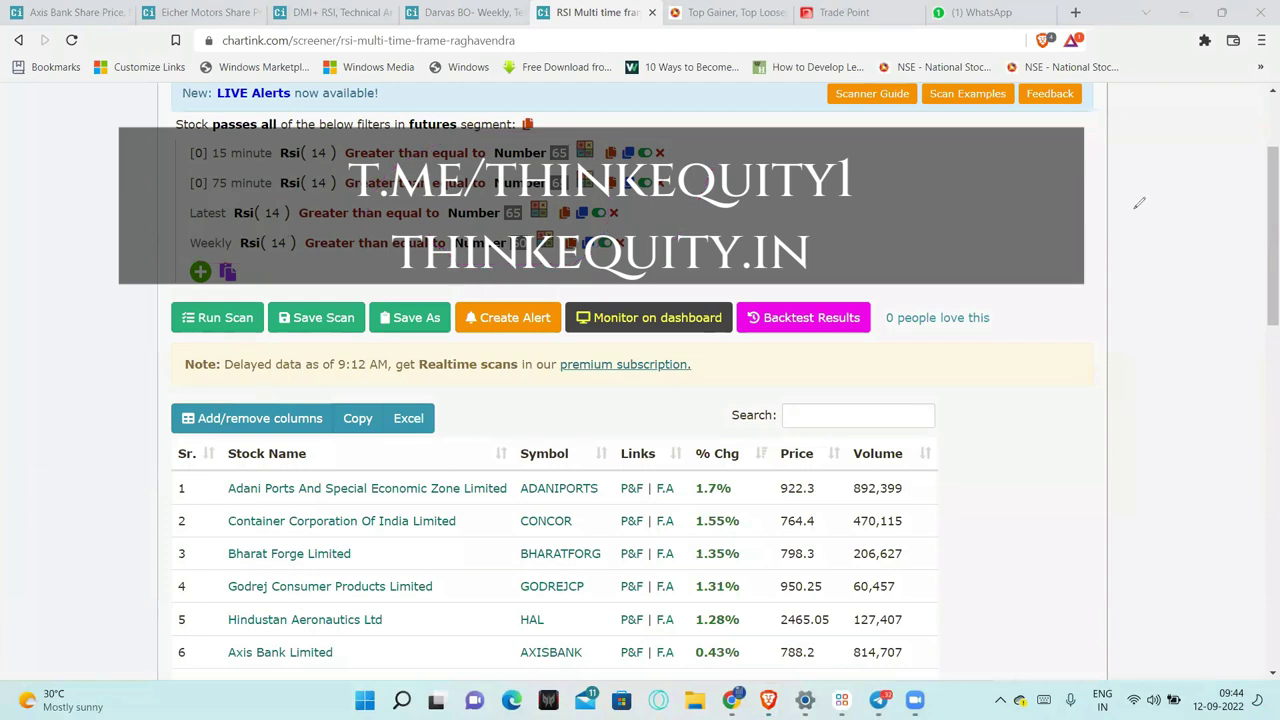
Step: Mark Axis Bank Limited and Eicher Motors Limited in the results, then clear the marks
{"action": "scroll", "coordinate": [470, 586], "scroll_direction": "down", "scroll_amount": 2}
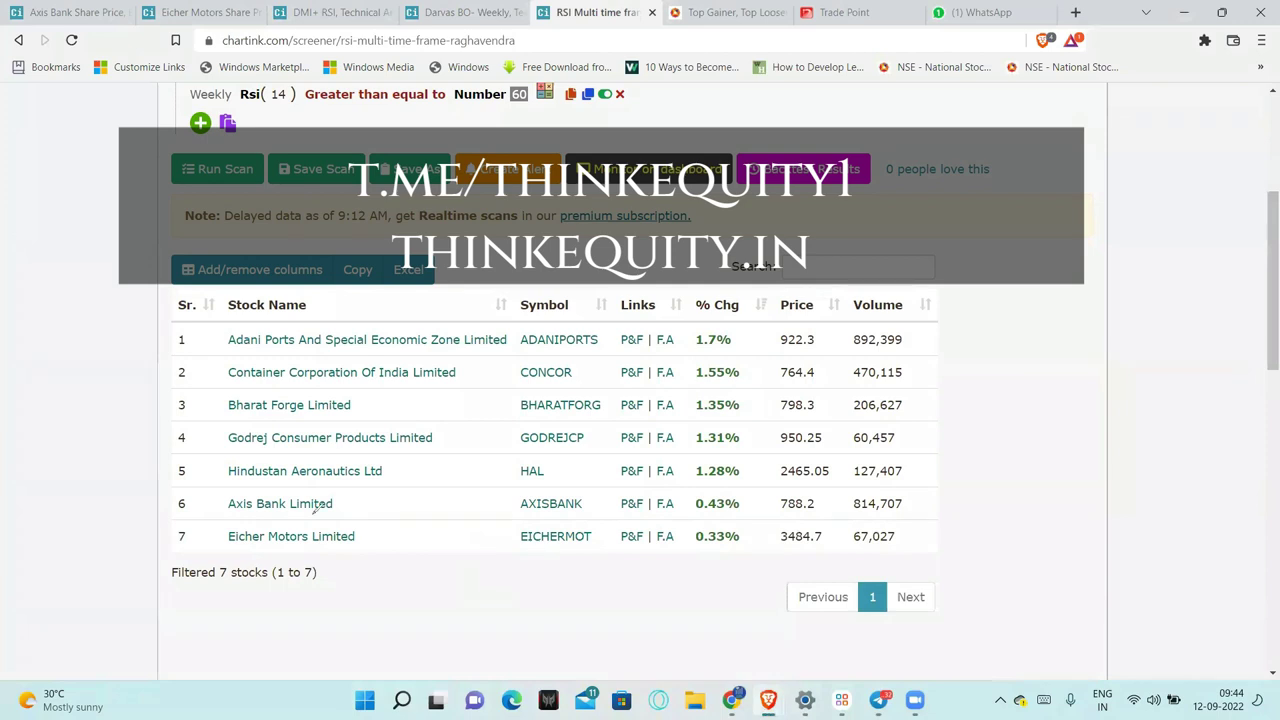
{"action": "left_click_drag", "start_coordinate": [230, 514], "coordinate": [368, 512]}
{"action": "mouse_move", "coordinate": [230, 557]}
{"action": "left_mouse_down"}
{"action": "mouse_move", "coordinate": [390, 519]}
{"action": "mouse_move", "coordinate": [355, 513]}
{"action": "left_mouse_up"}
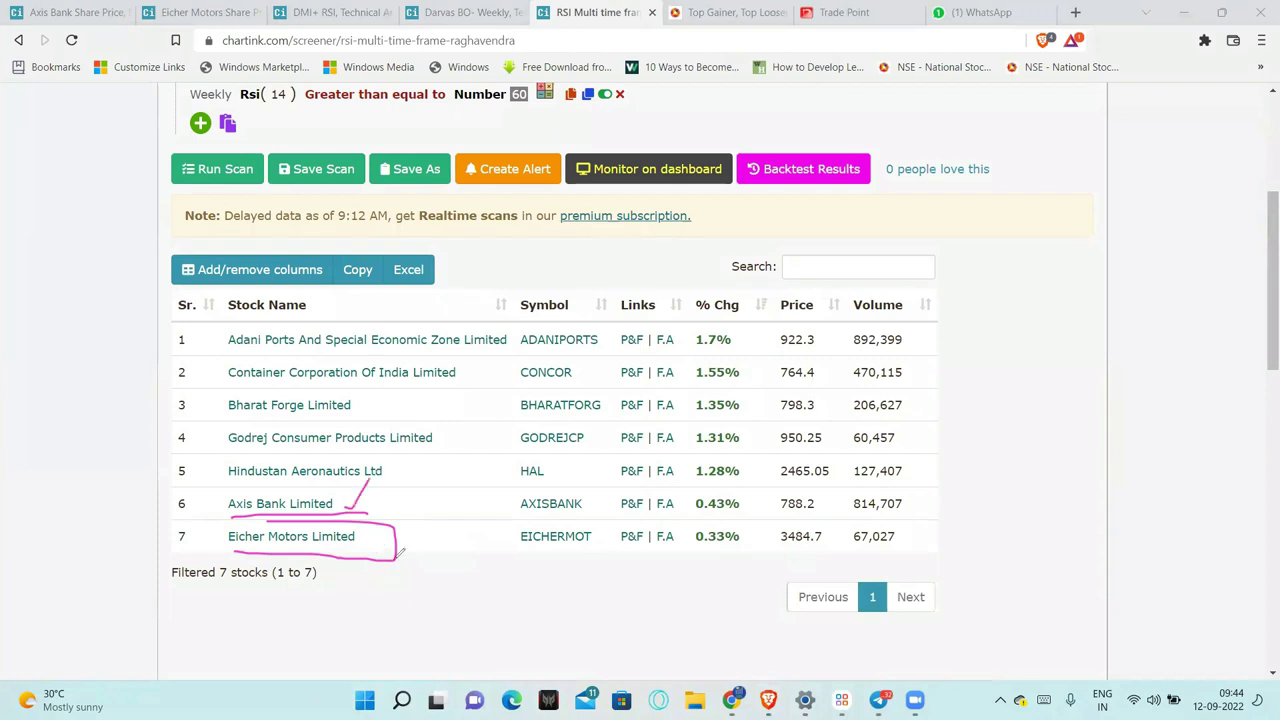
{"action": "key", "text": "e"}
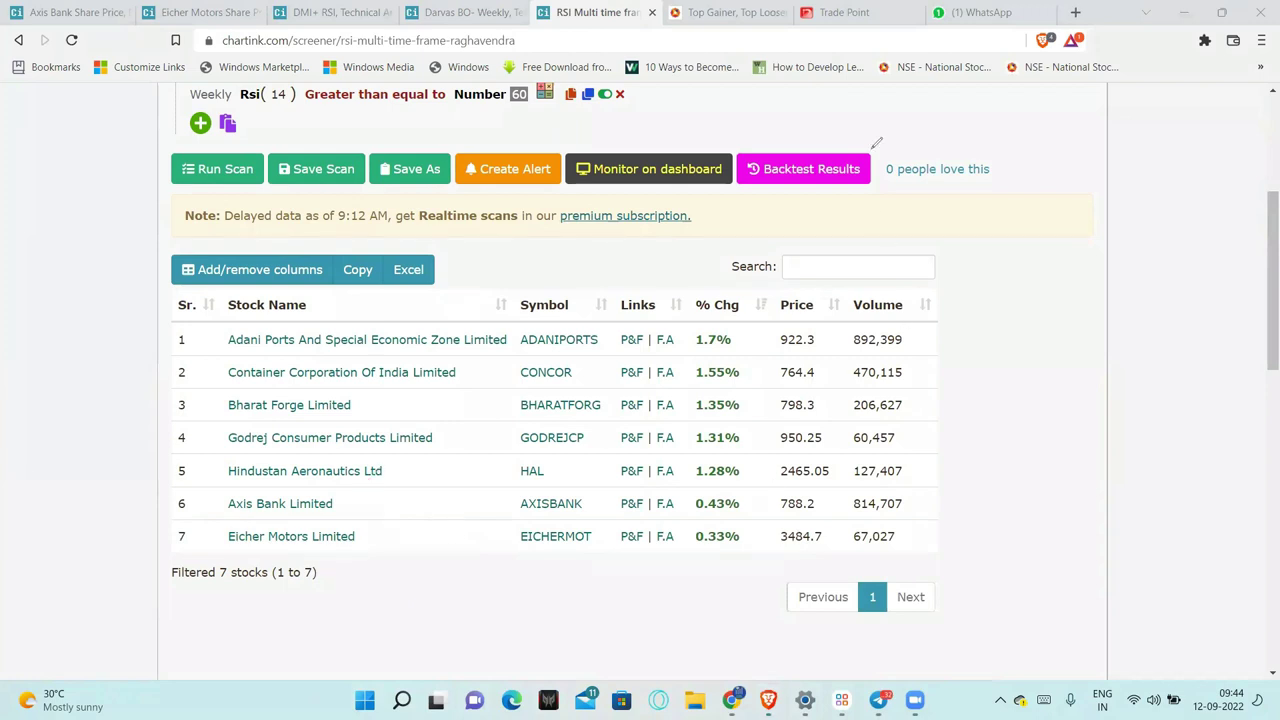
{"action": "left_click", "coordinate": [110, 12]}
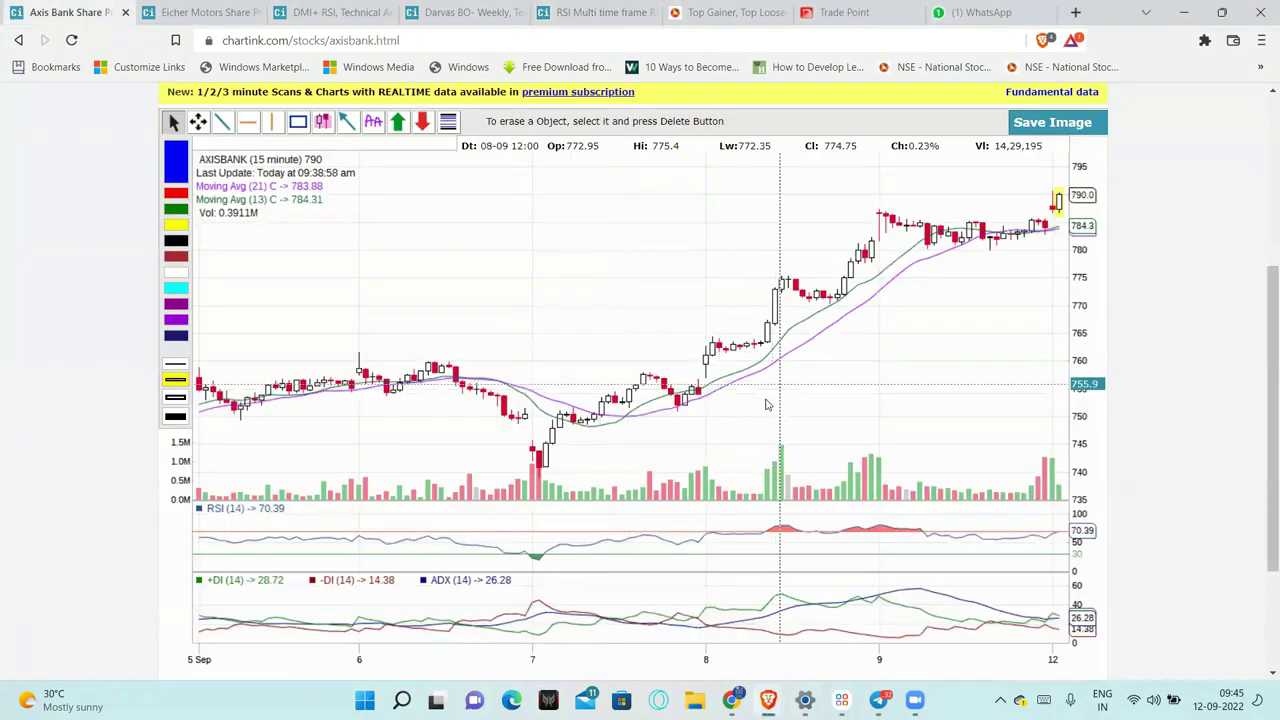
{"action": "left_click", "coordinate": [805, 697]}
{"action": "left_click_drag", "start_coordinate": [679, 390], "coordinate": [726, 398]}
{"action": "left_click_drag", "start_coordinate": [692, 328], "coordinate": [776, 329]}
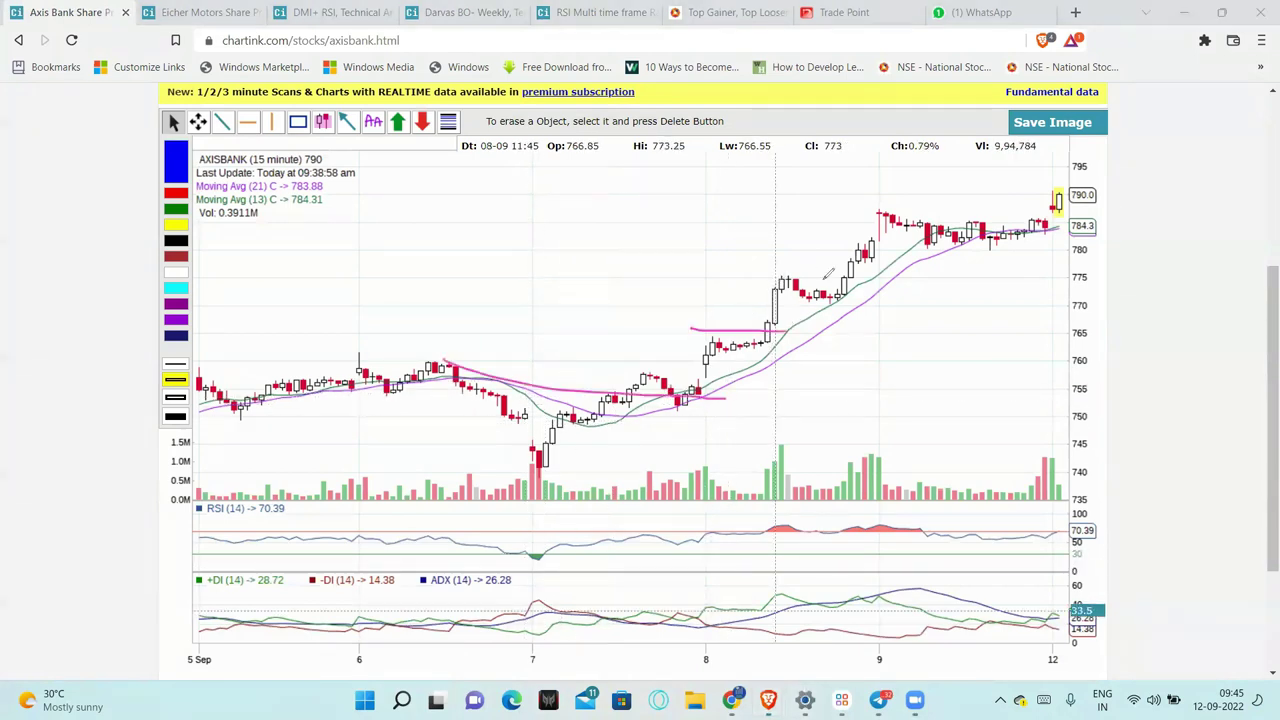
{"action": "left_click_drag", "start_coordinate": [773, 279], "coordinate": [865, 279]}
{"action": "left_click_drag", "start_coordinate": [1052, 222], "coordinate": [1066, 230]}
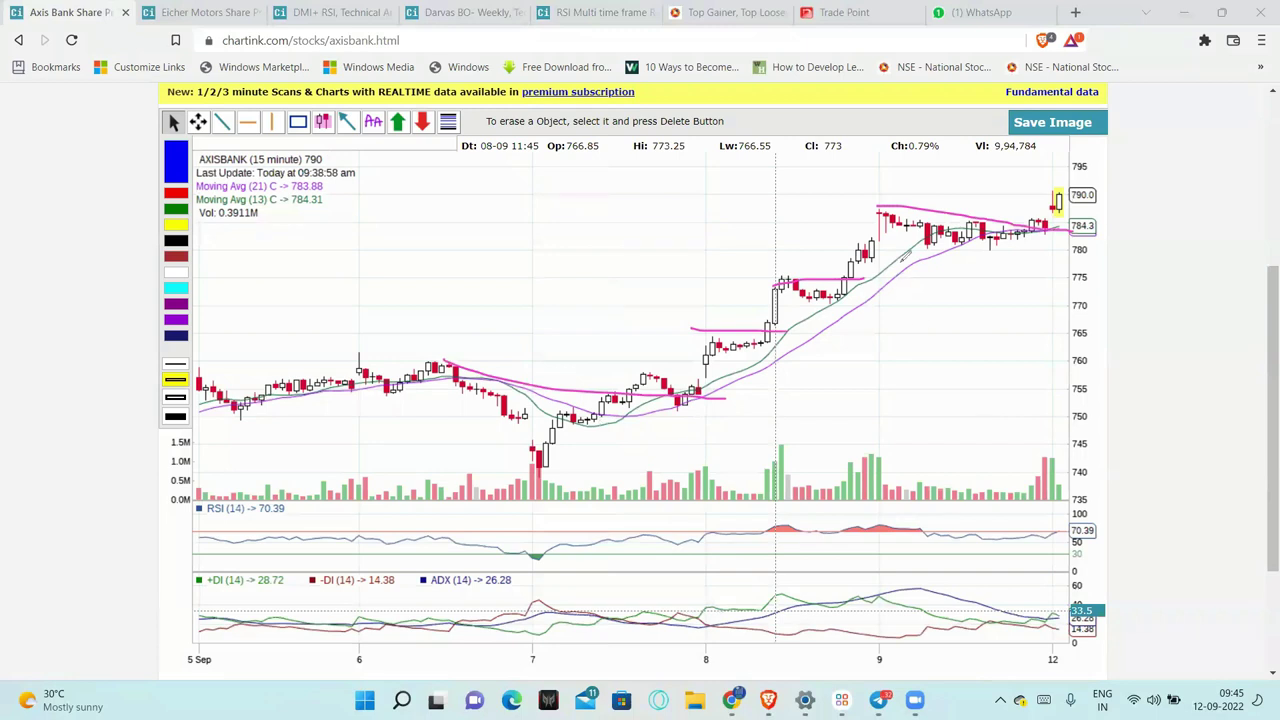
{"action": "mouse_move", "coordinate": [898, 247]}
{"action": "left_mouse_down"}
{"action": "mouse_move", "coordinate": [990, 248]}
{"action": "mouse_move", "coordinate": [1068, 214]}
{"action": "left_mouse_up"}
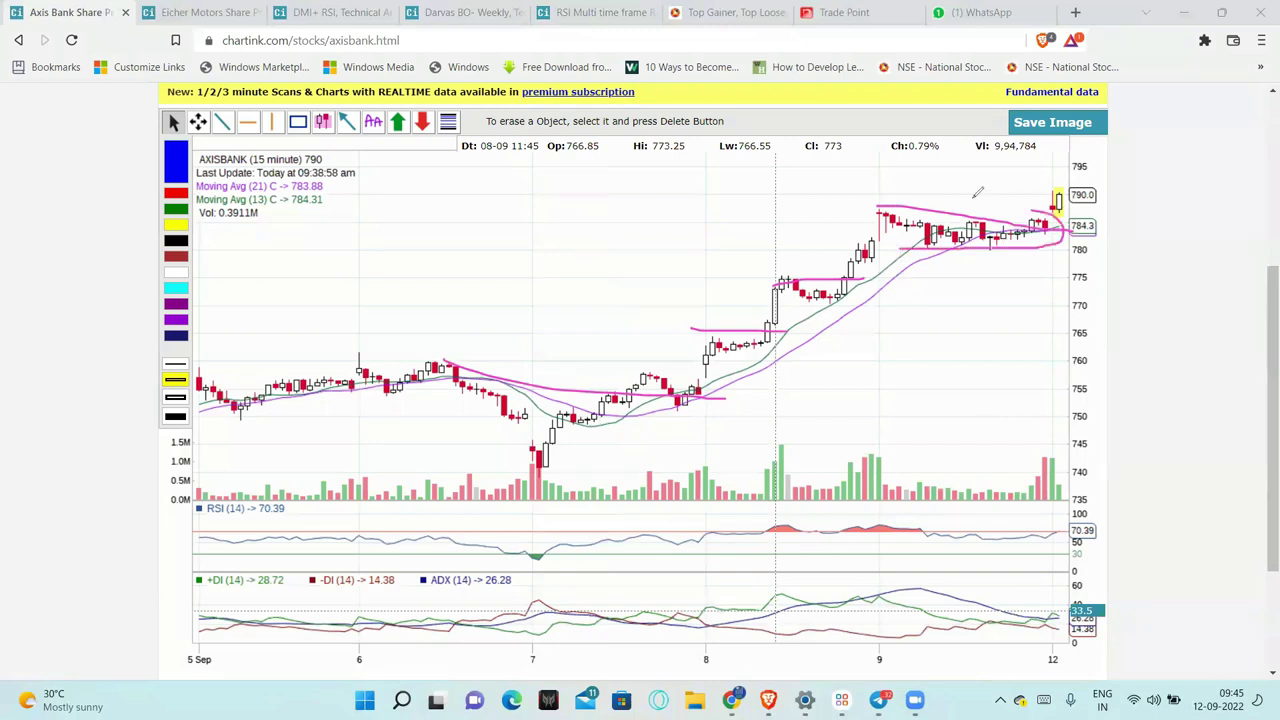
{"action": "left_click_drag", "start_coordinate": [967, 195], "coordinate": [886, 199]}
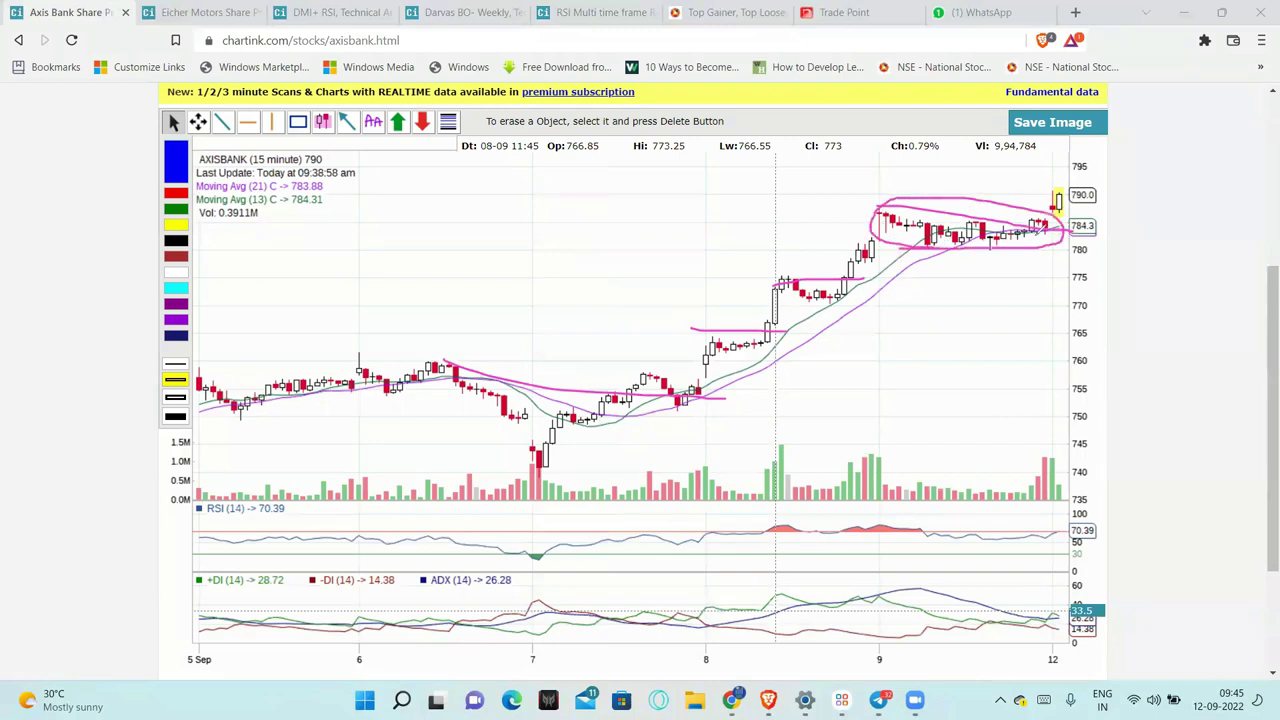
{"action": "left_click_drag", "start_coordinate": [882, 236], "coordinate": [1056, 244]}
{"action": "left_click_drag", "start_coordinate": [923, 196], "coordinate": [1074, 206]}
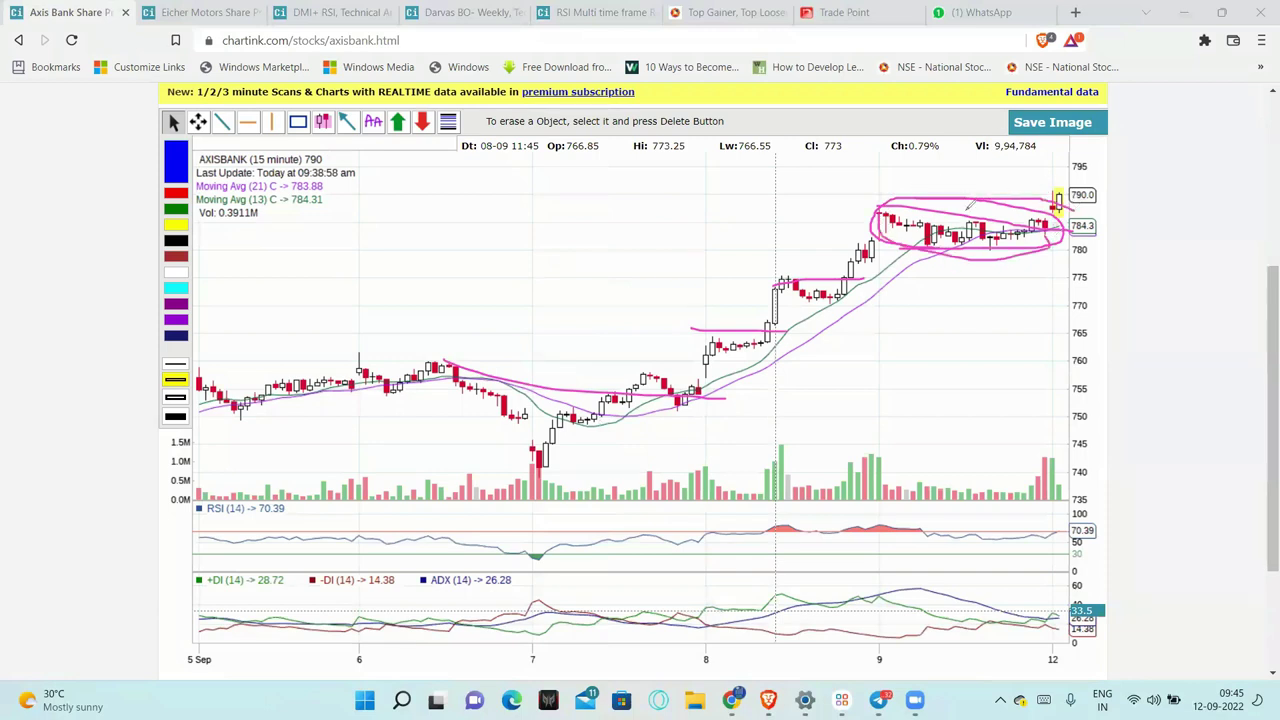
{"action": "key", "text": "e"}
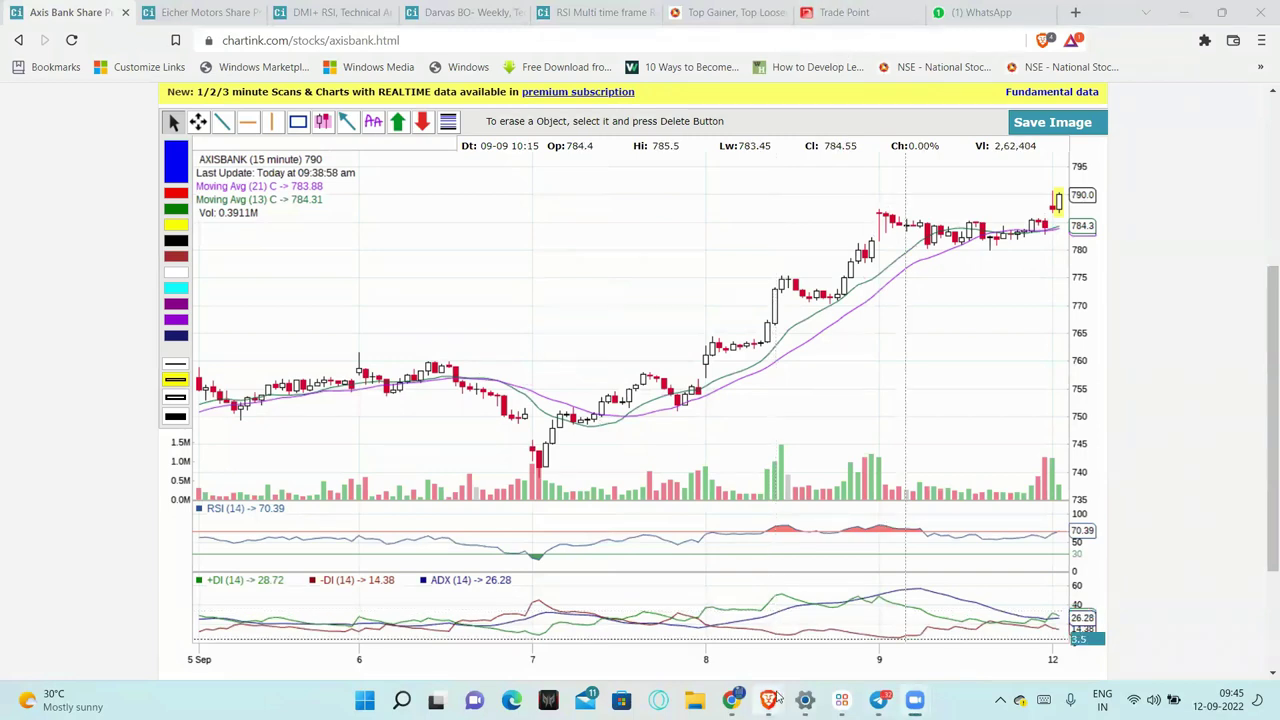
{"action": "mouse_move", "coordinate": [768, 699]}
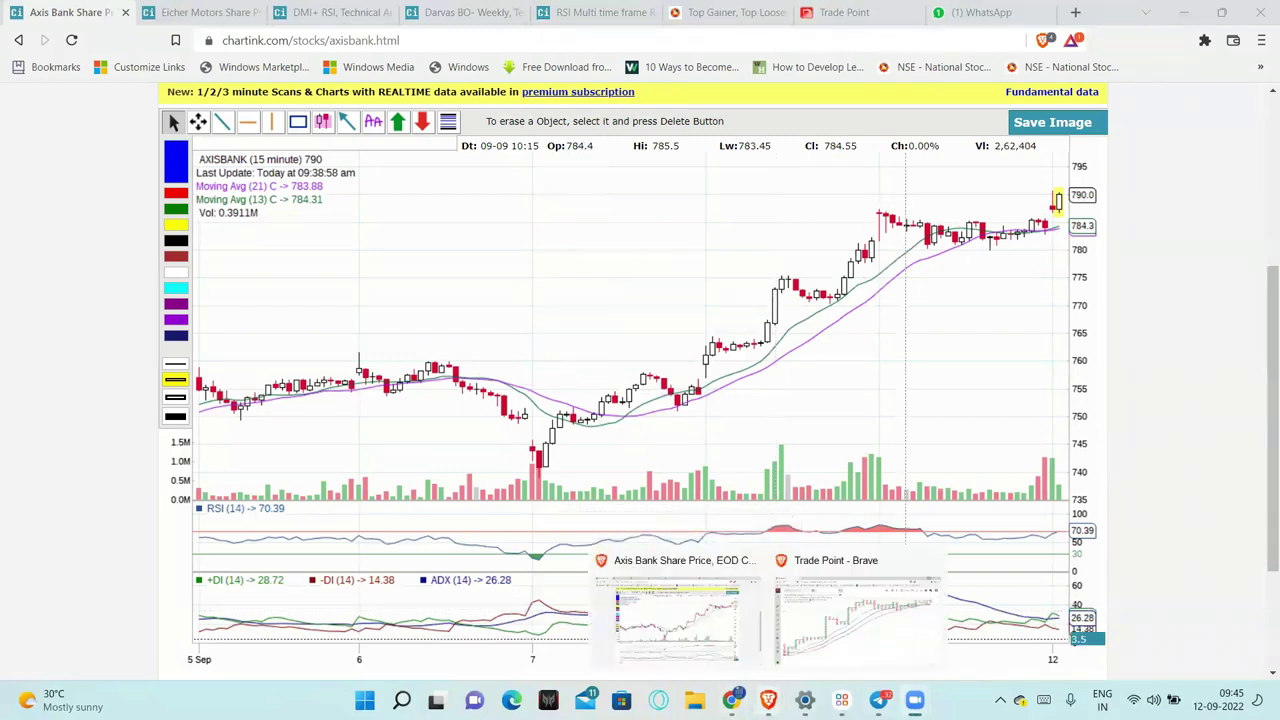
Step: Switch to the TradePoint AXISBANK 29-Sep-2022 CE 780 P&F chart and pan back through its history
{"action": "left_click", "coordinate": [820, 585]}
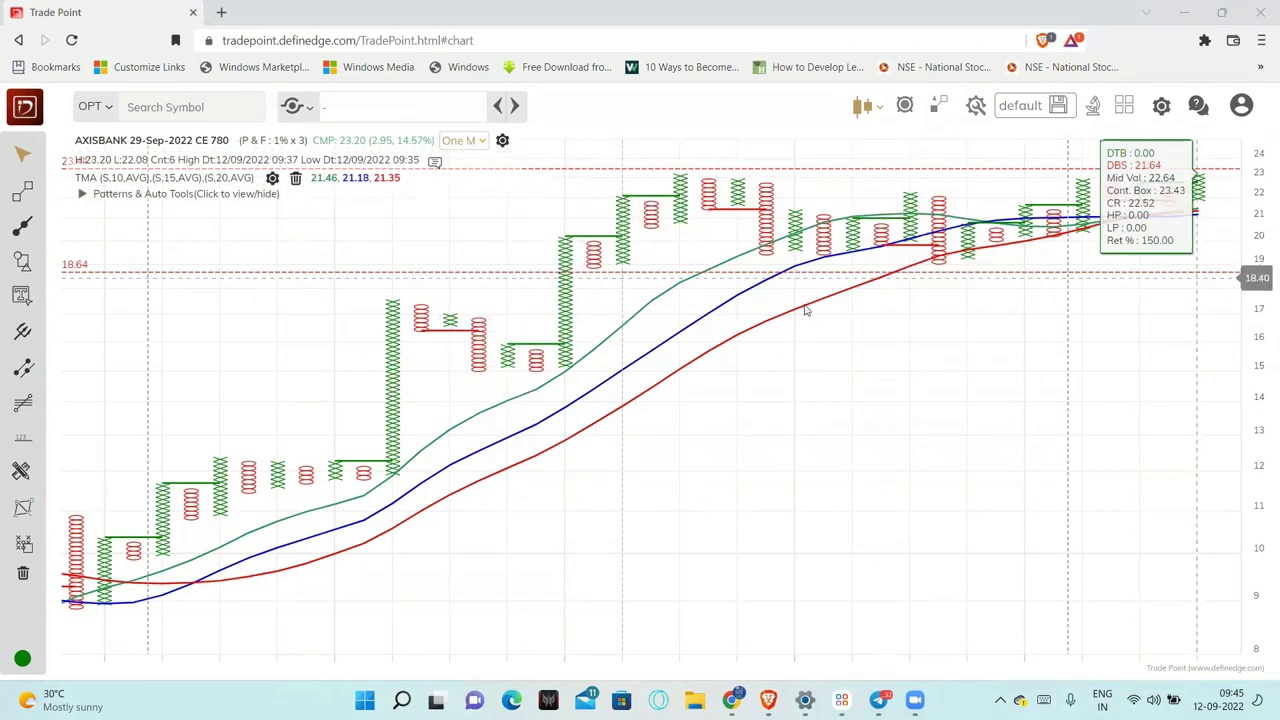
{"action": "scroll", "coordinate": [1074, 373], "scroll_direction": "up", "scroll_amount": 1}
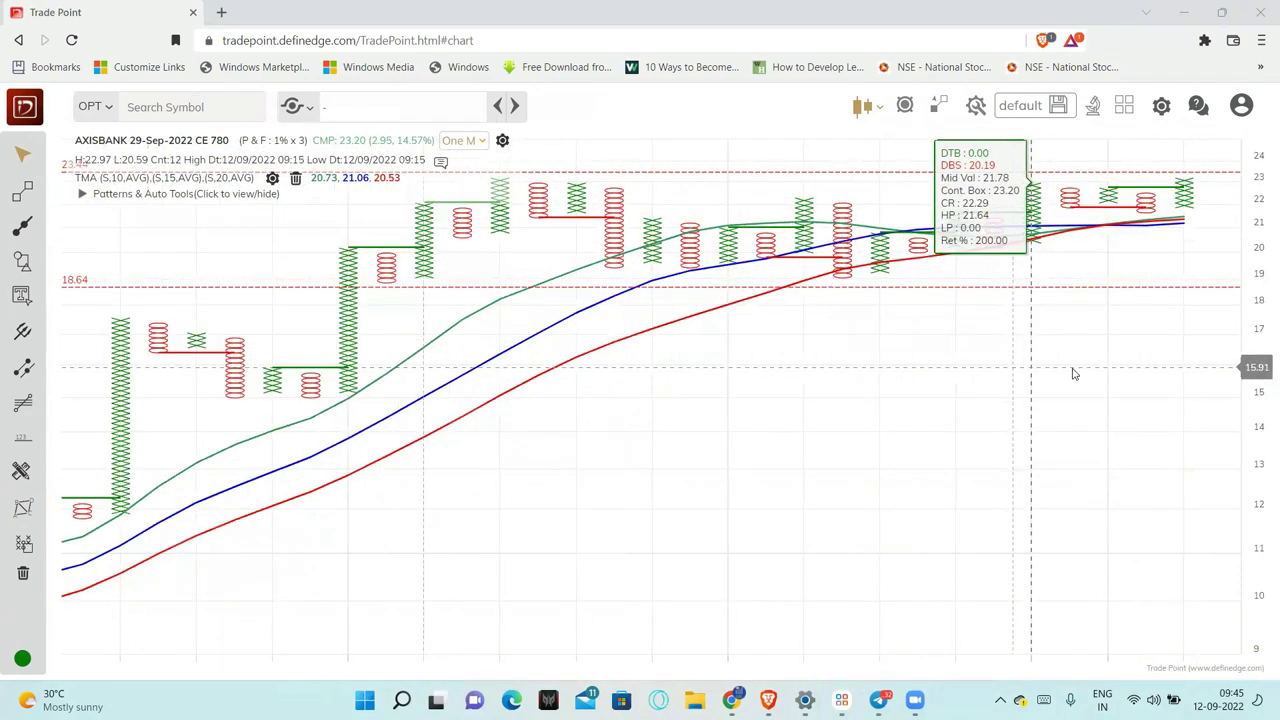
{"action": "scroll", "coordinate": [1060, 316], "scroll_direction": "down", "scroll_amount": 1}
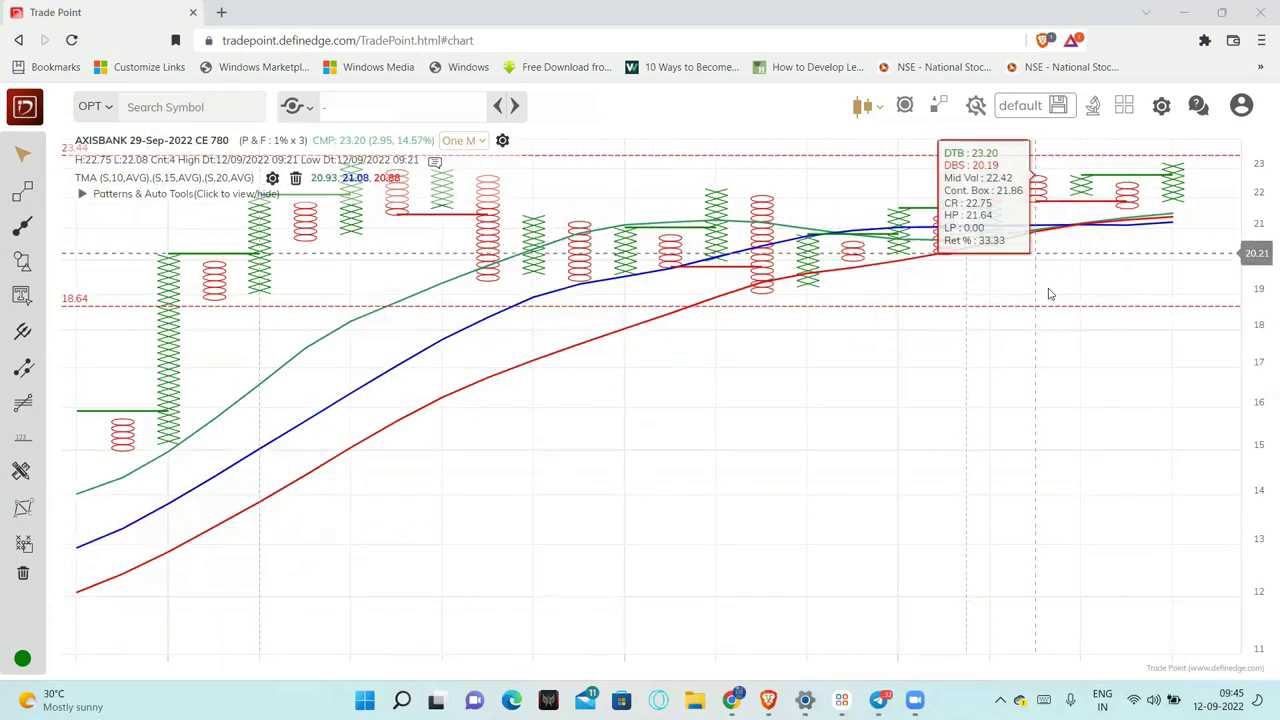
{"action": "scroll", "coordinate": [1048, 326], "scroll_direction": "down", "scroll_amount": 1}
{"action": "scroll", "coordinate": [1048, 328], "scroll_direction": "down", "scroll_amount": 1}
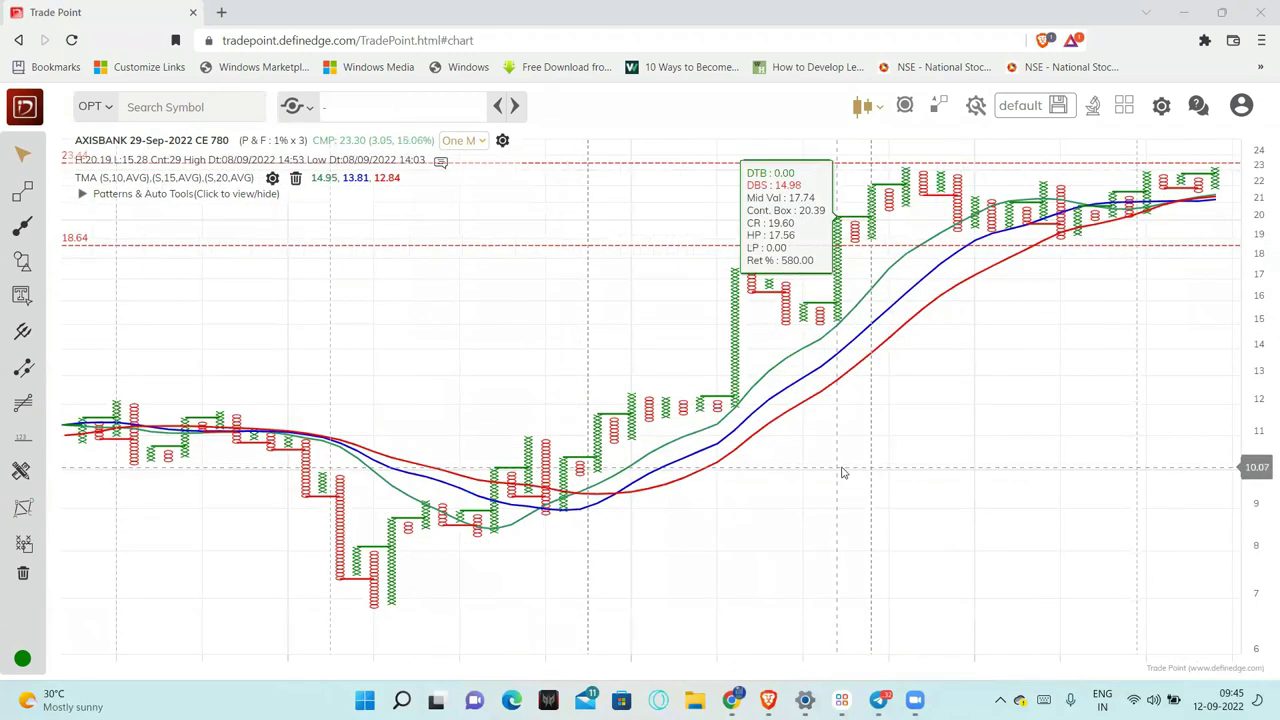
{"action": "scroll", "coordinate": [897, 241], "scroll_direction": "down", "scroll_amount": 1}
{"action": "left_click_drag", "start_coordinate": [429, 594], "coordinate": [688, 494]}
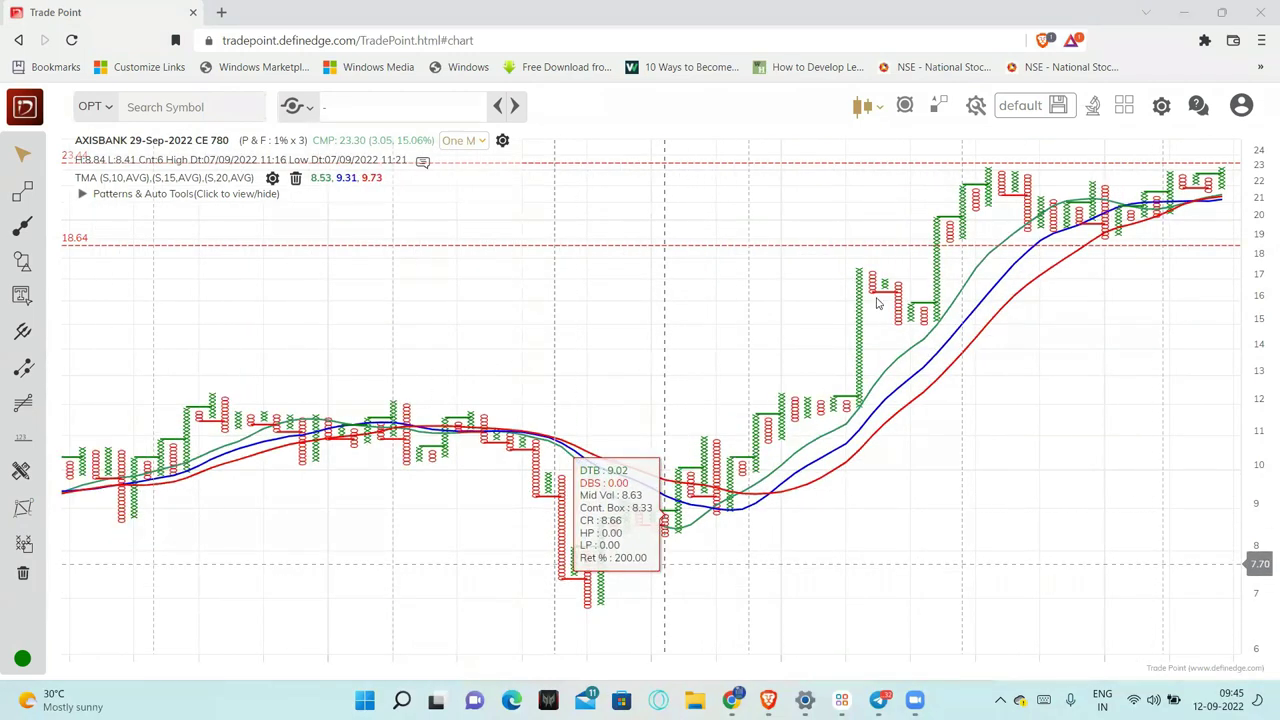
{"action": "scroll", "coordinate": [992, 340], "scroll_direction": "up", "scroll_amount": 3}
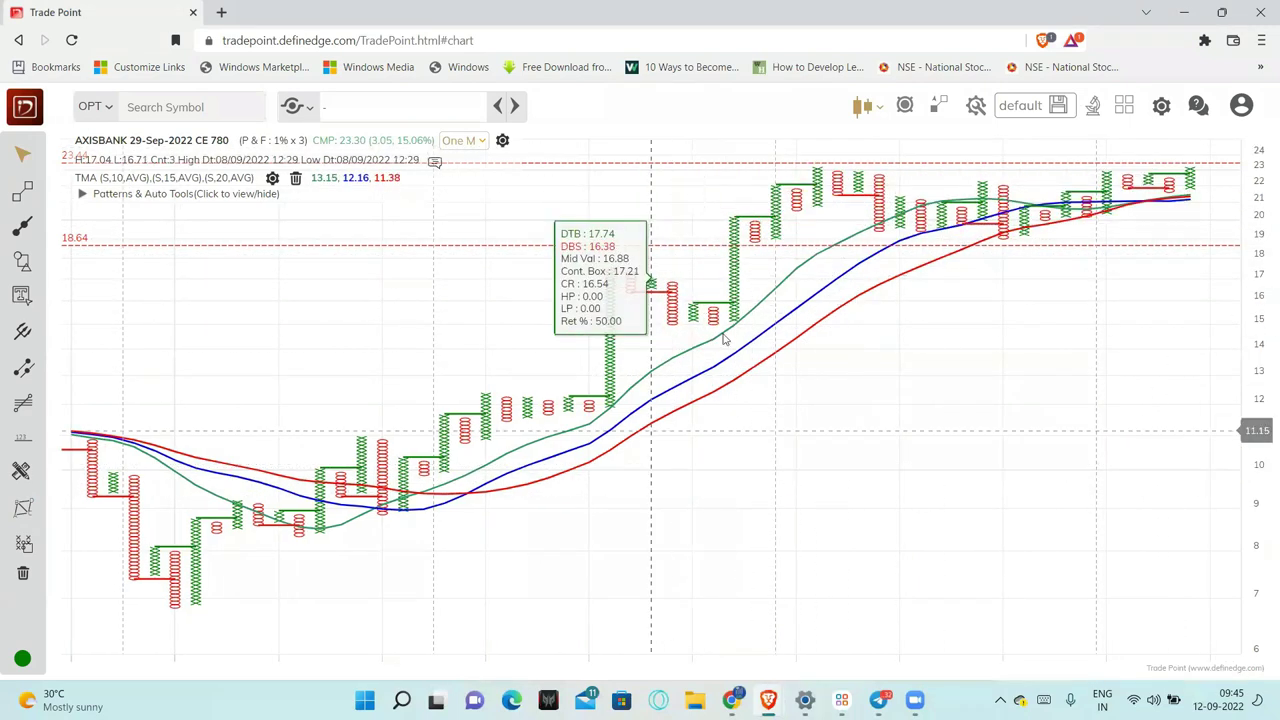
{"action": "left_click", "coordinate": [22, 543]}
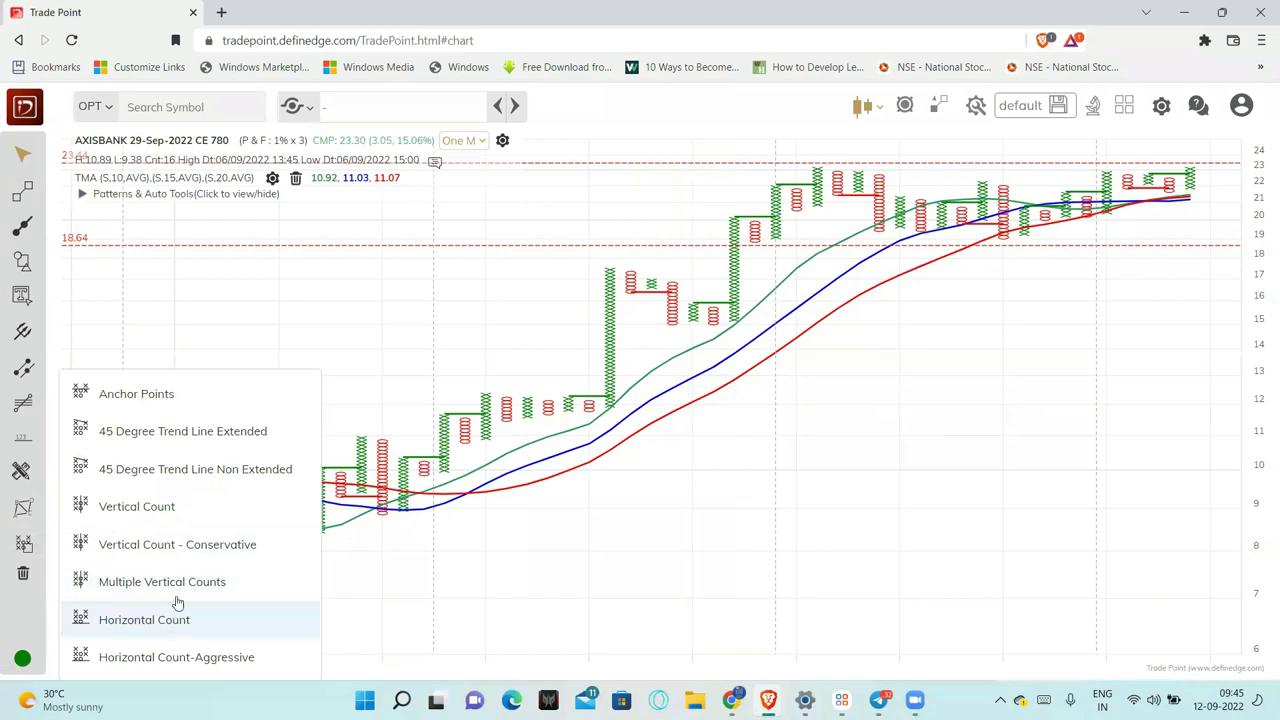
{"action": "left_click", "coordinate": [178, 590]}
{"action": "left_click", "coordinate": [738, 225]}
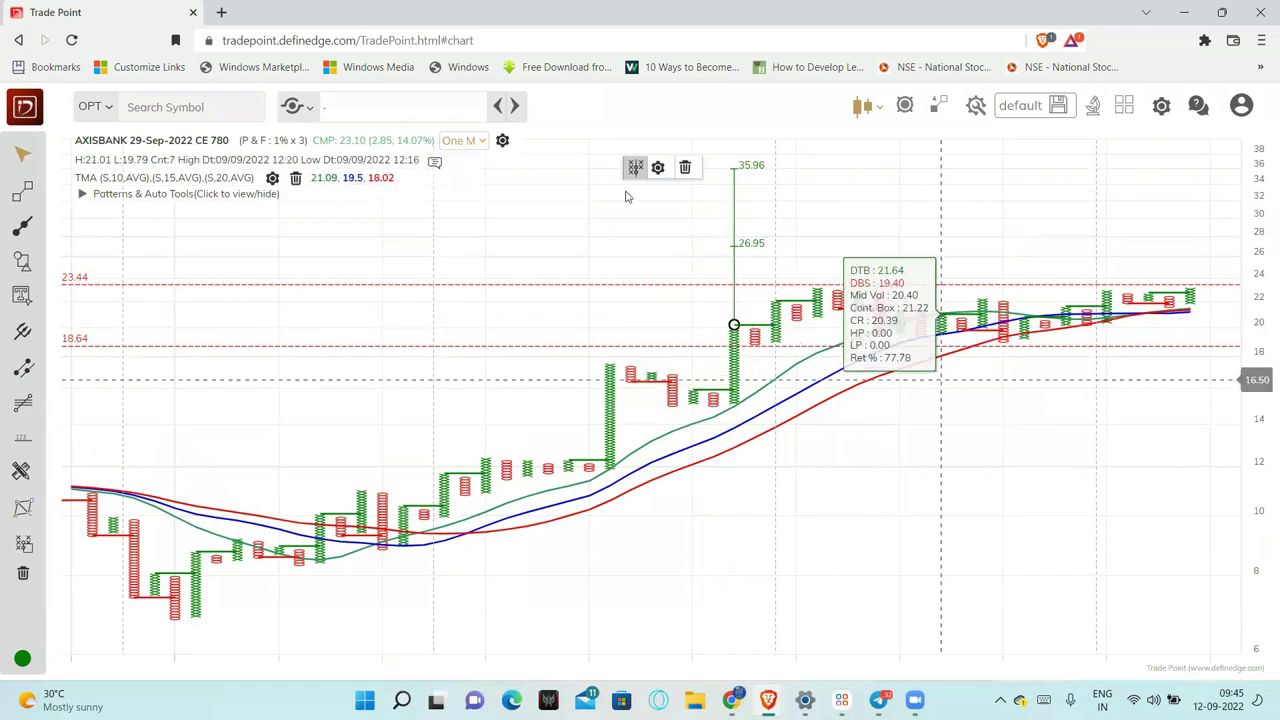
{"action": "left_click", "coordinate": [502, 140]}
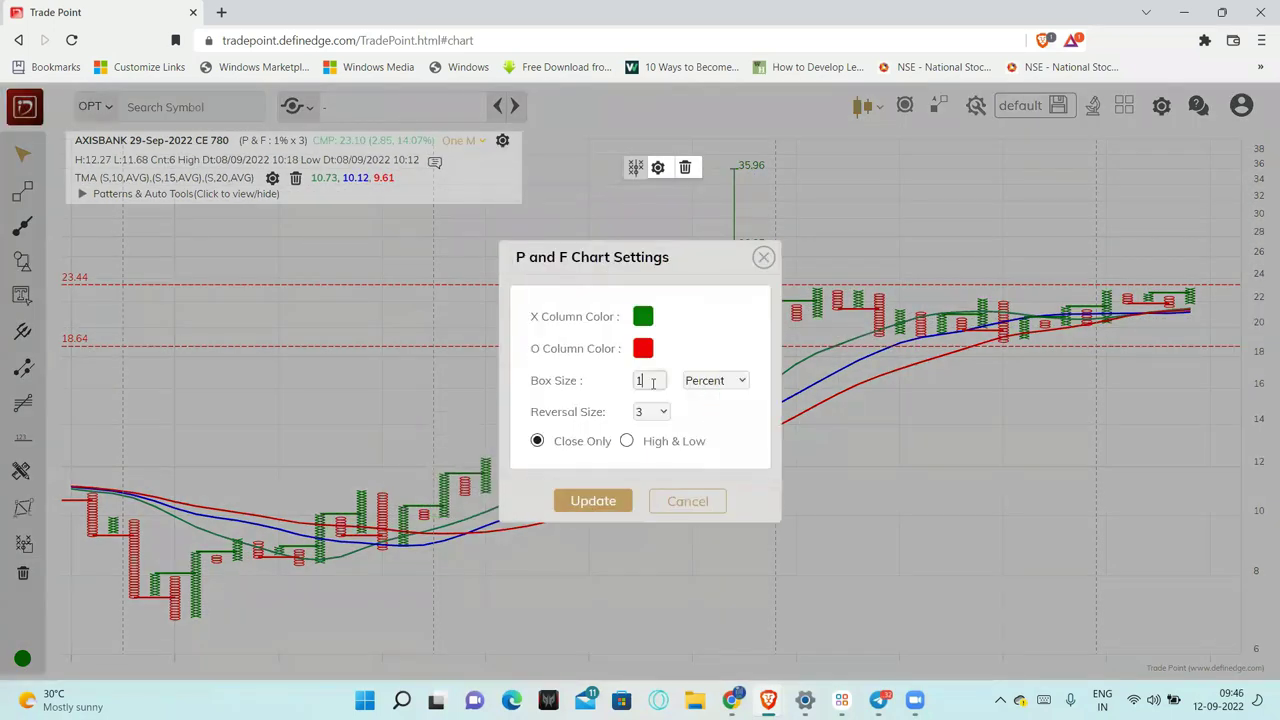
{"action": "left_click", "coordinate": [613, 503]}
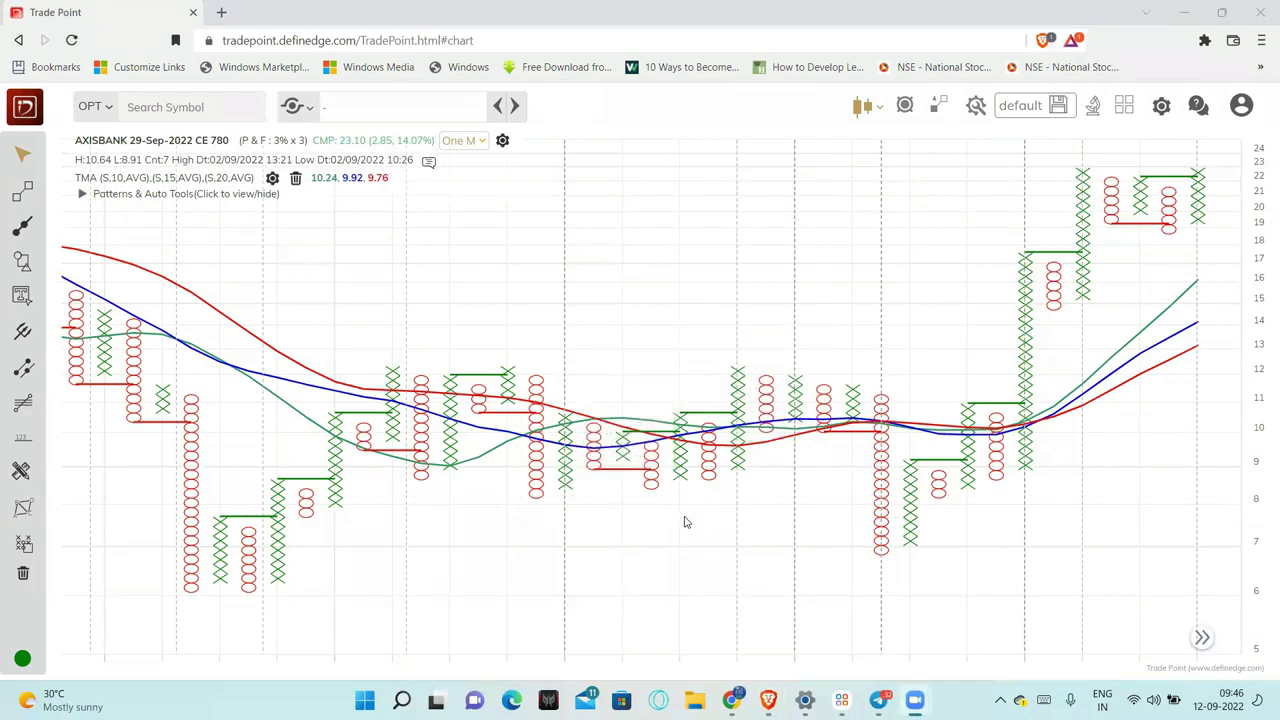
Step: Change the P&F chart's box size from 3 to 1 percent and update it
{"action": "left_click", "coordinate": [502, 140]}
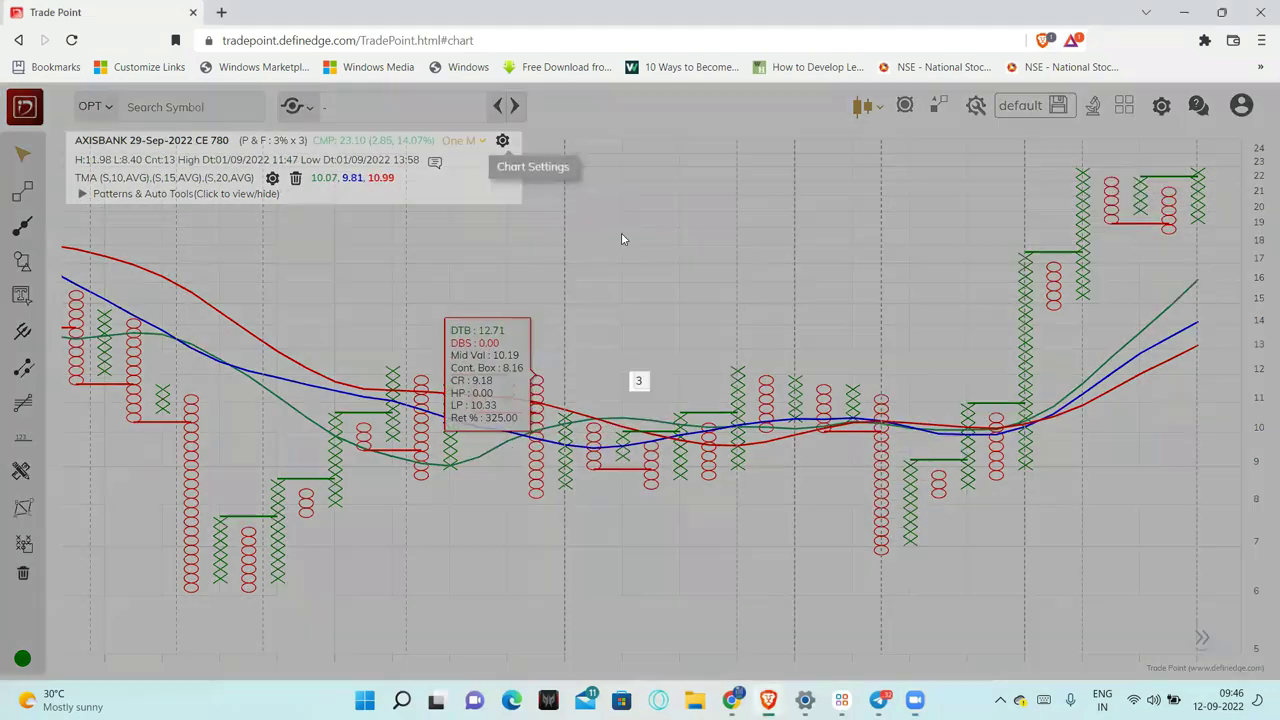
{"action": "double_click", "coordinate": [660, 380]}
{"action": "type", "text": "1"}
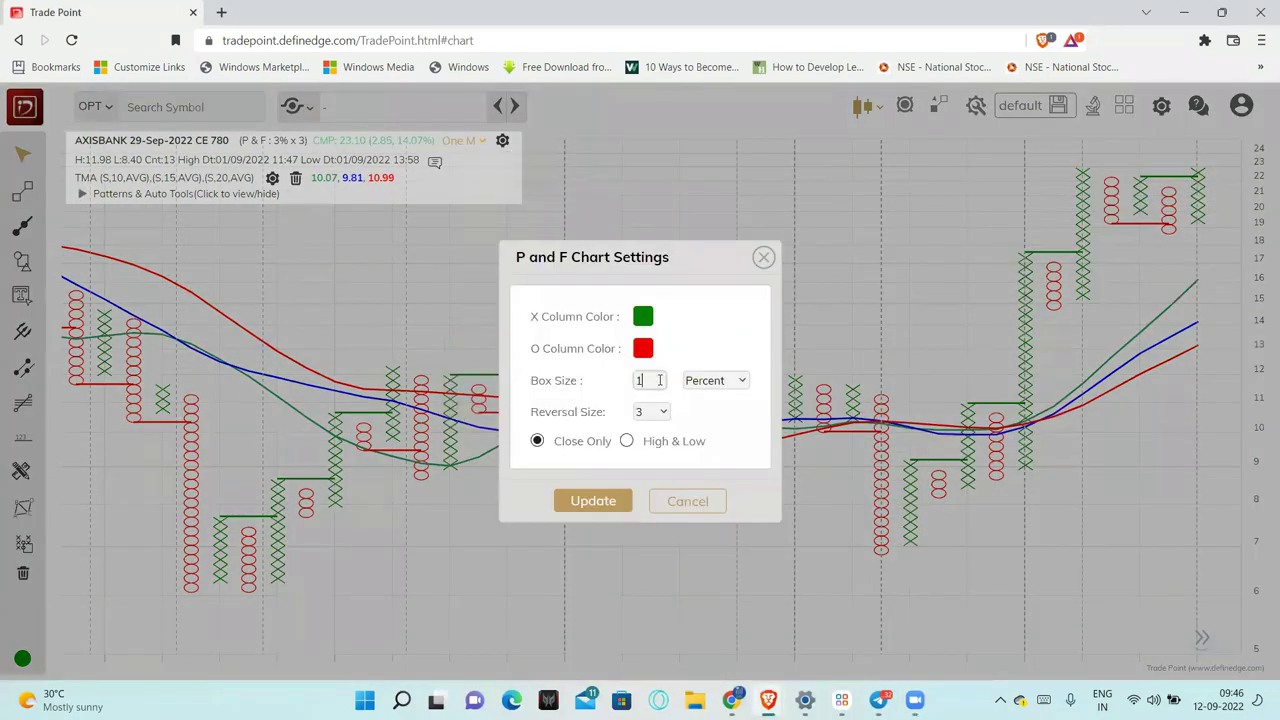
{"action": "left_click", "coordinate": [594, 494]}
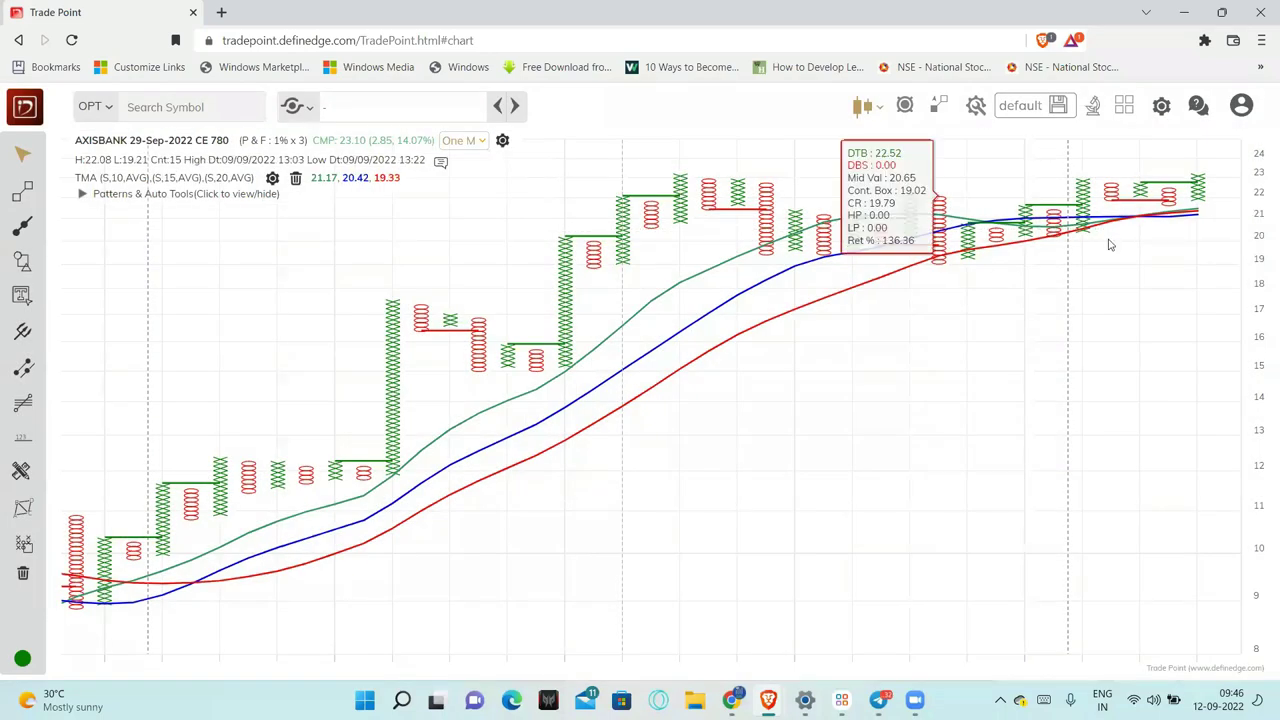
Step: Circle the recent sideways columns near the top right of the P&F chart
{"action": "scroll", "coordinate": [1057, 363], "scroll_direction": "up", "scroll_amount": 3}
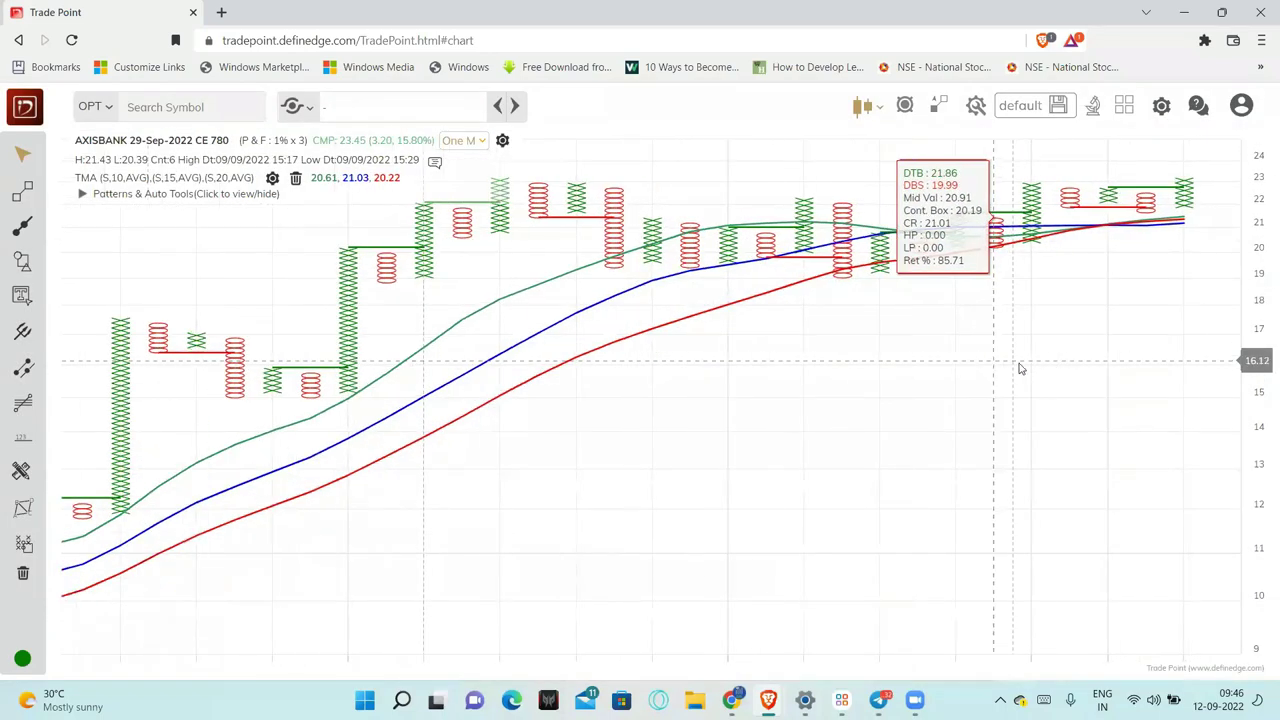
{"action": "scroll", "coordinate": [807, 352], "scroll_direction": "down", "scroll_amount": 2}
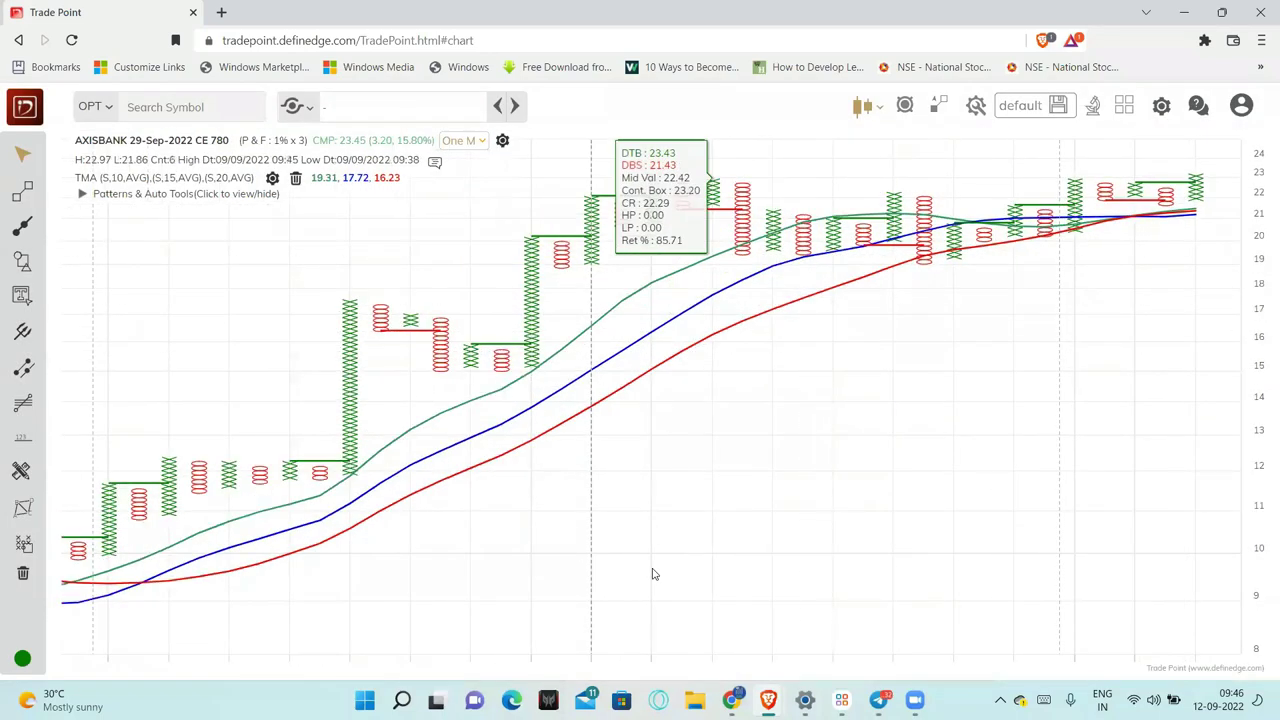
{"action": "mouse_move", "coordinate": [630, 167]}
{"action": "left_mouse_down"}
{"action": "mouse_move", "coordinate": [802, 130]}
{"action": "mouse_move", "coordinate": [1136, 140]}
{"action": "mouse_move", "coordinate": [942, 330]}
{"action": "mouse_move", "coordinate": [622, 190]}
{"action": "left_mouse_up"}
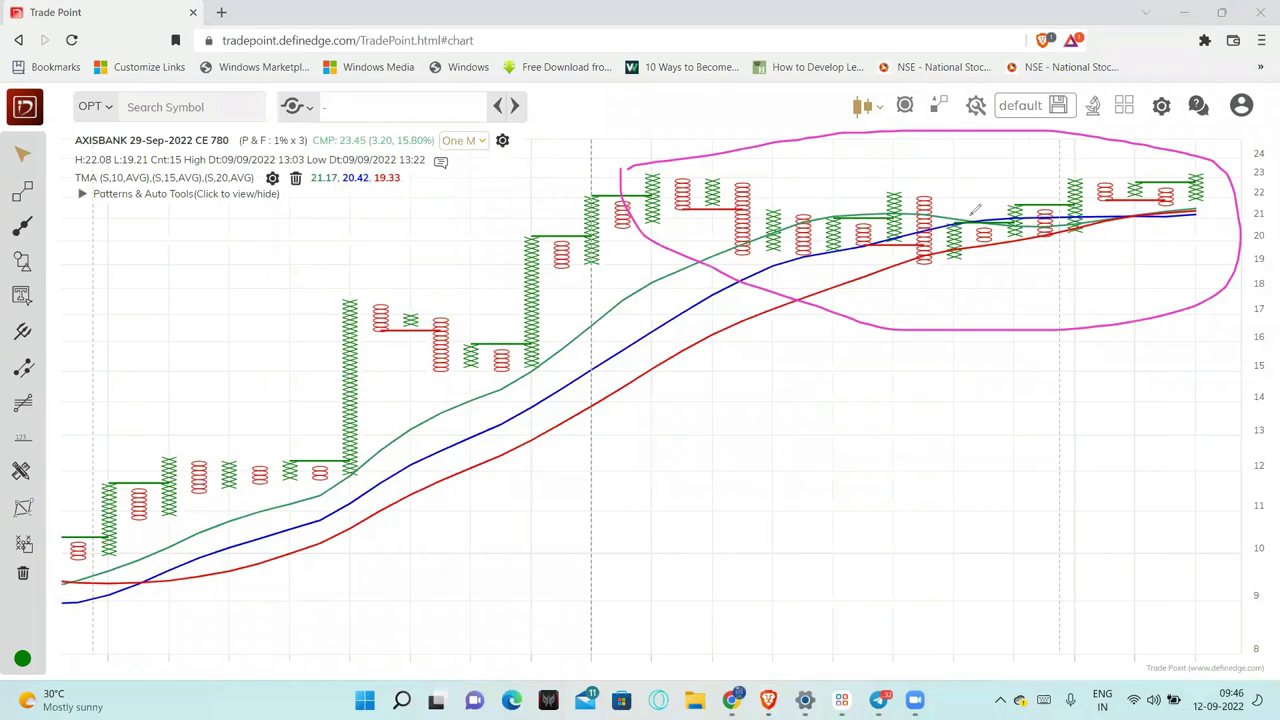
{"action": "left_click_drag", "start_coordinate": [826, 198], "coordinate": [1075, 129]}
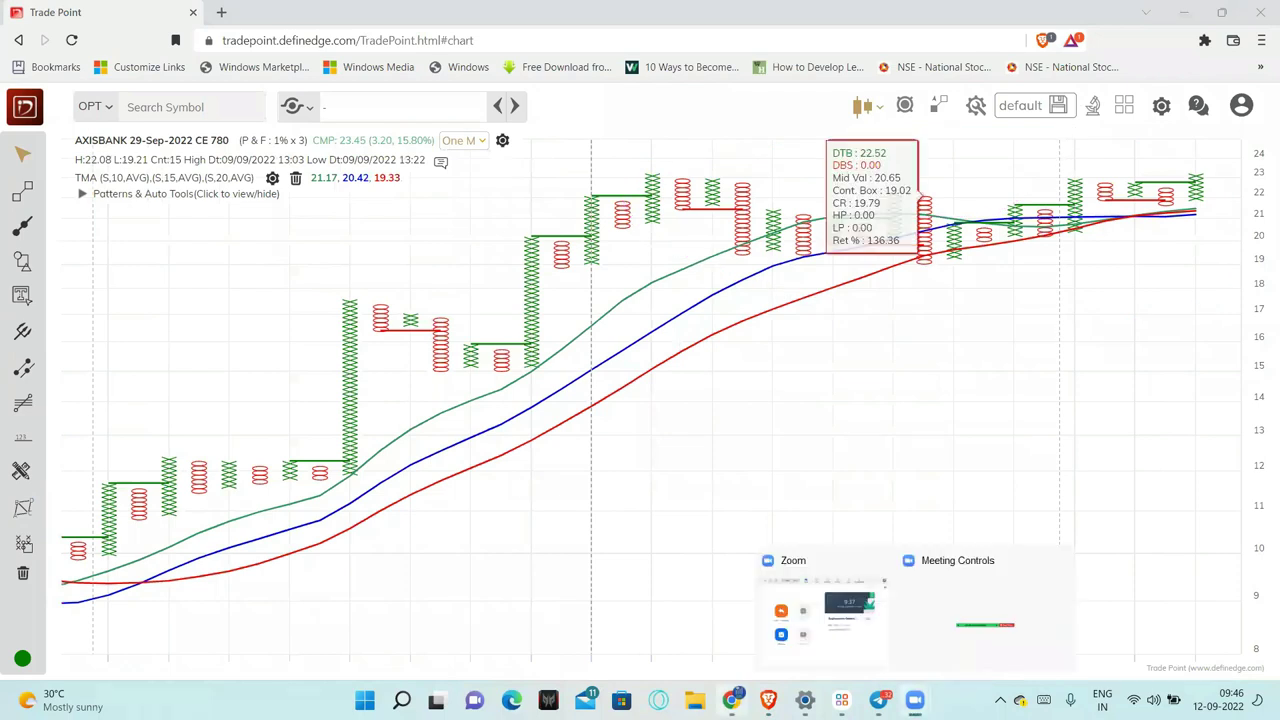
Step: Return to Kite Positions, showing the AXISBANK SEP 780 CE trade of 1200 at 21.85
{"action": "left_click", "coordinate": [731, 700]}
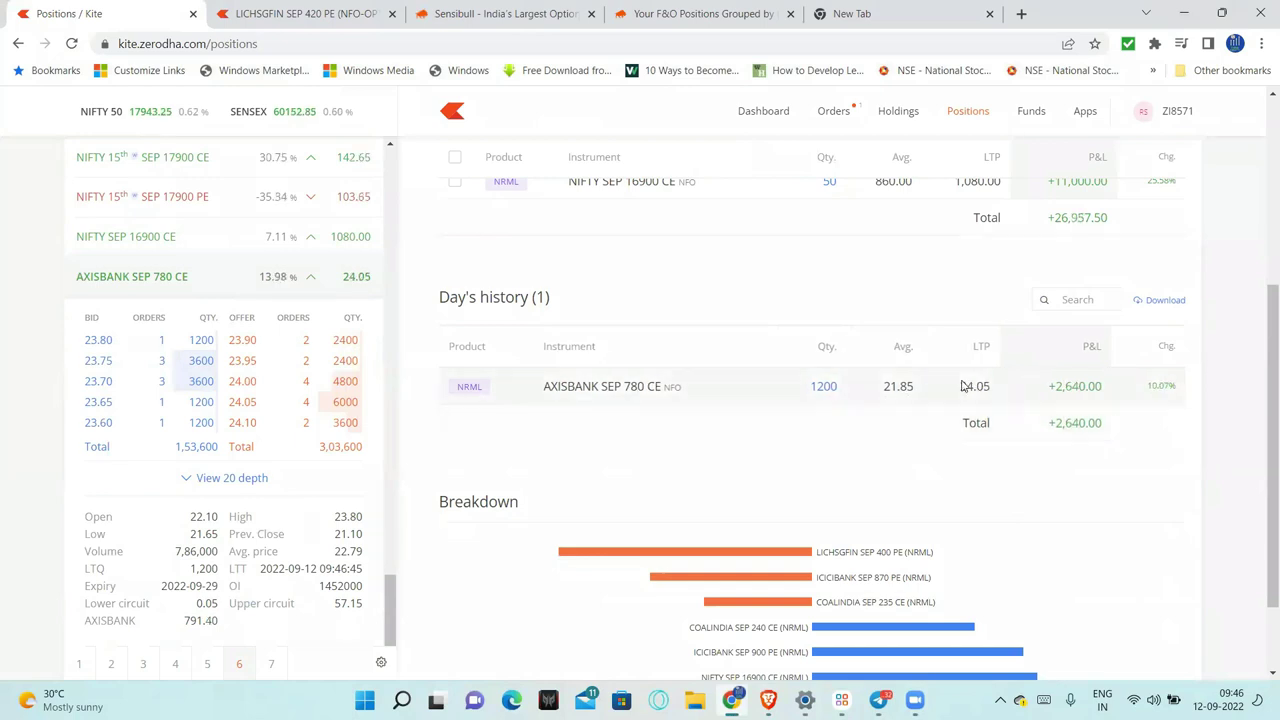
{"action": "mouse_move", "coordinate": [293, 372]}
{"action": "scroll", "coordinate": [846, 390], "scroll_direction": "up", "scroll_amount": 2}
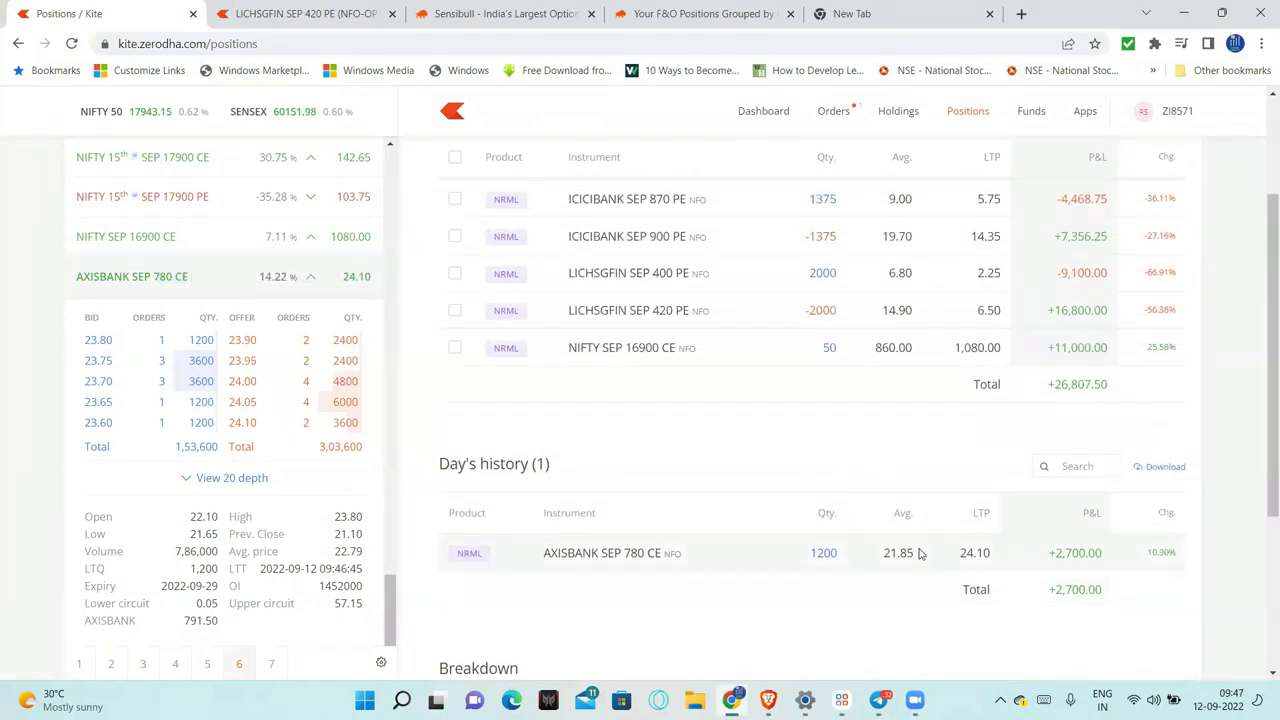
Step: Place a limit buy order for 1200 AXISBANK SEP 780 CE at 23.65
{"action": "left_click", "coordinate": [171, 276]}
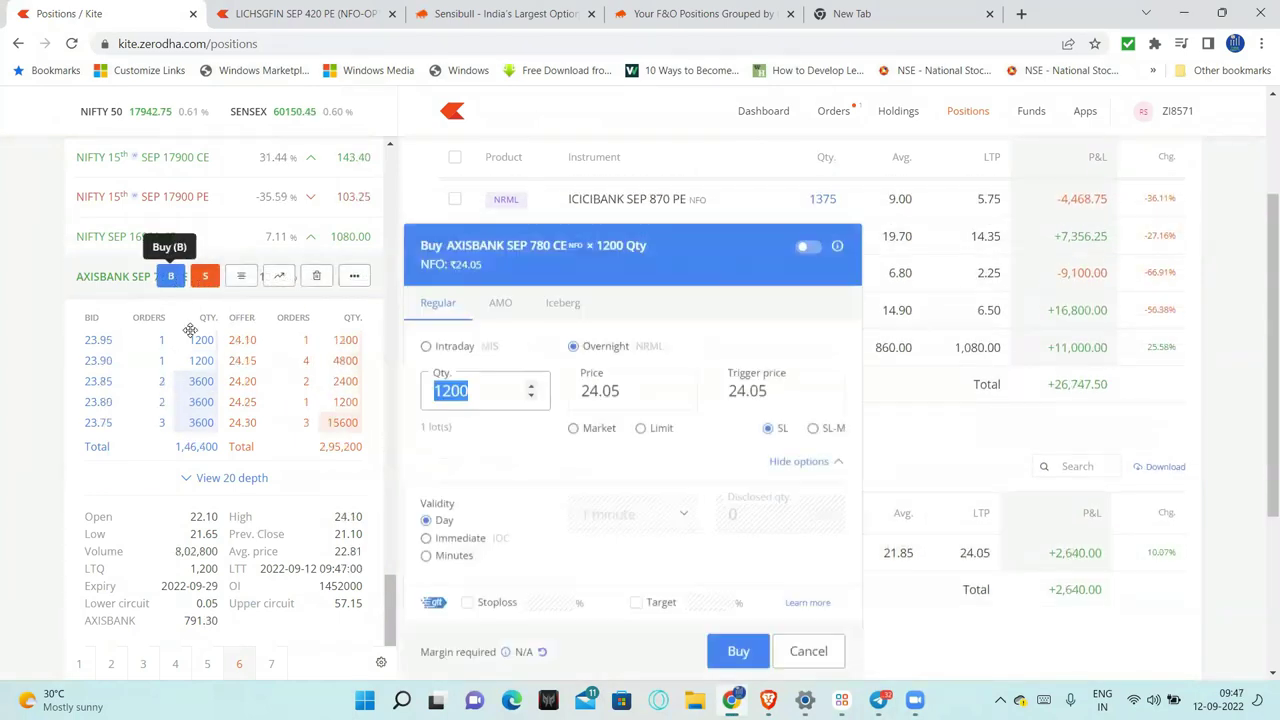
{"action": "left_click", "coordinate": [635, 390]}
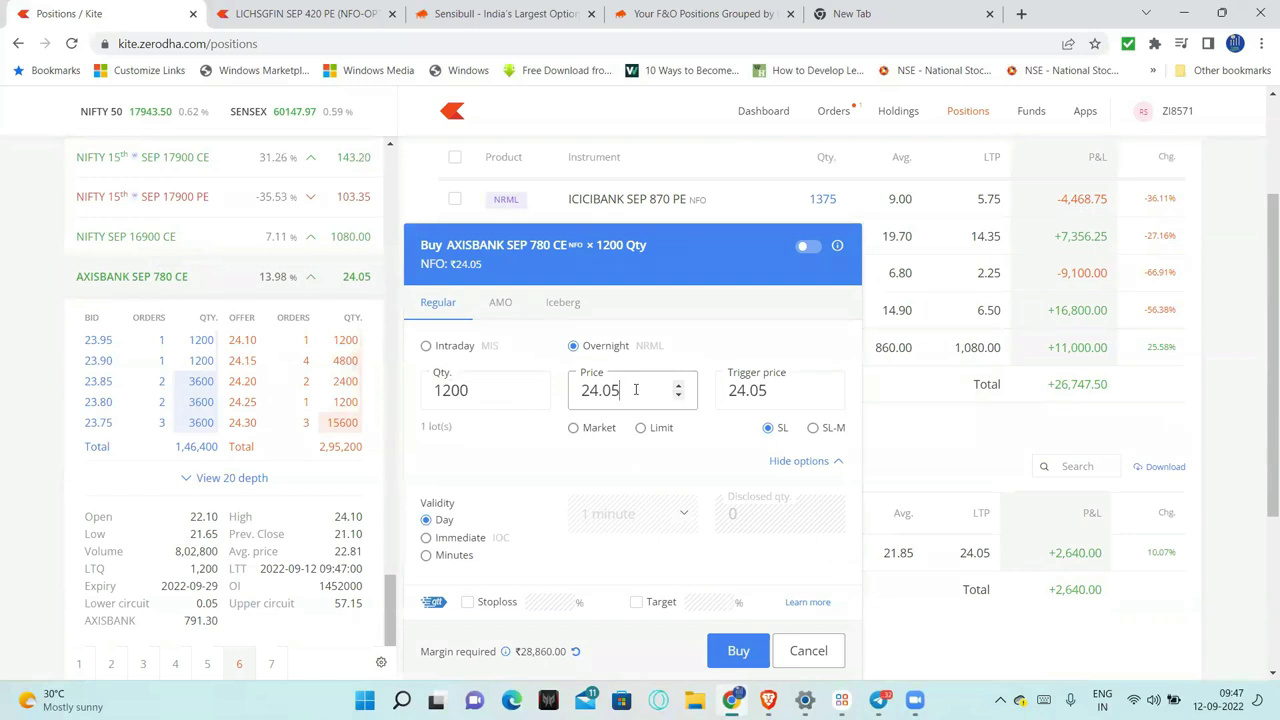
{"action": "left_click", "coordinate": [641, 427]}
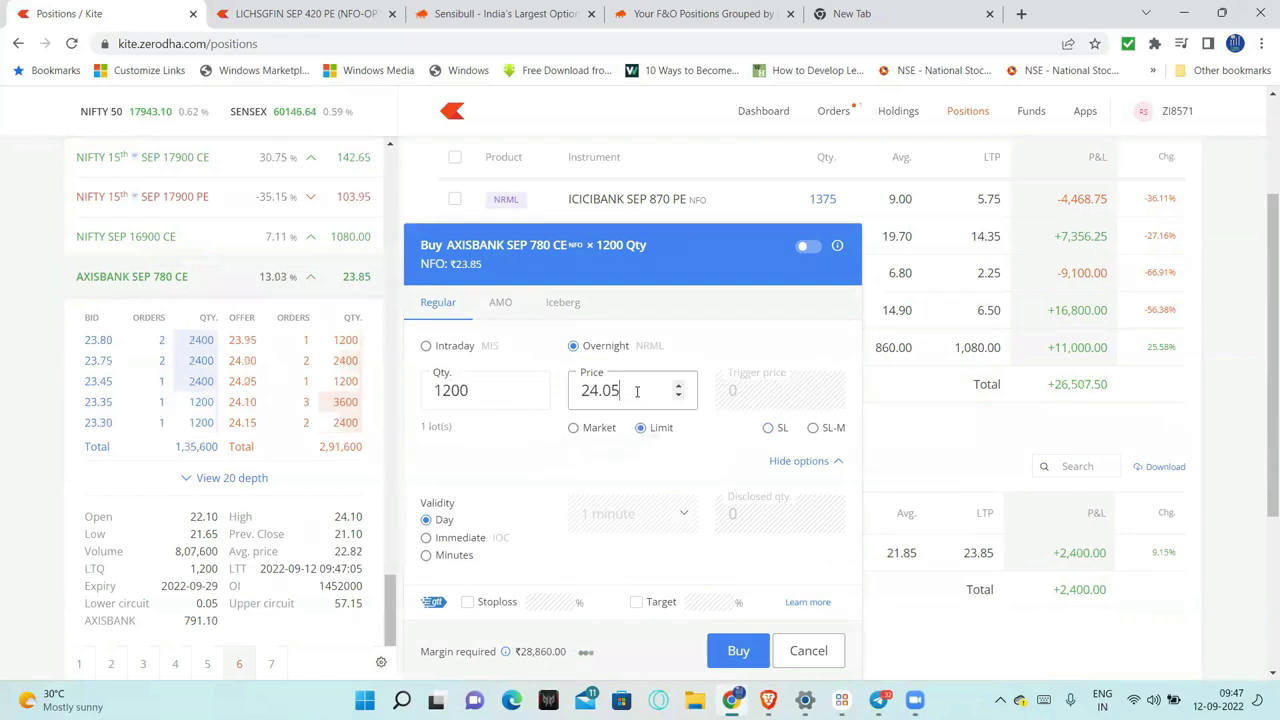
{"action": "key", "text": "BackSpace"}
{"action": "key", "text": "BackSpace"}
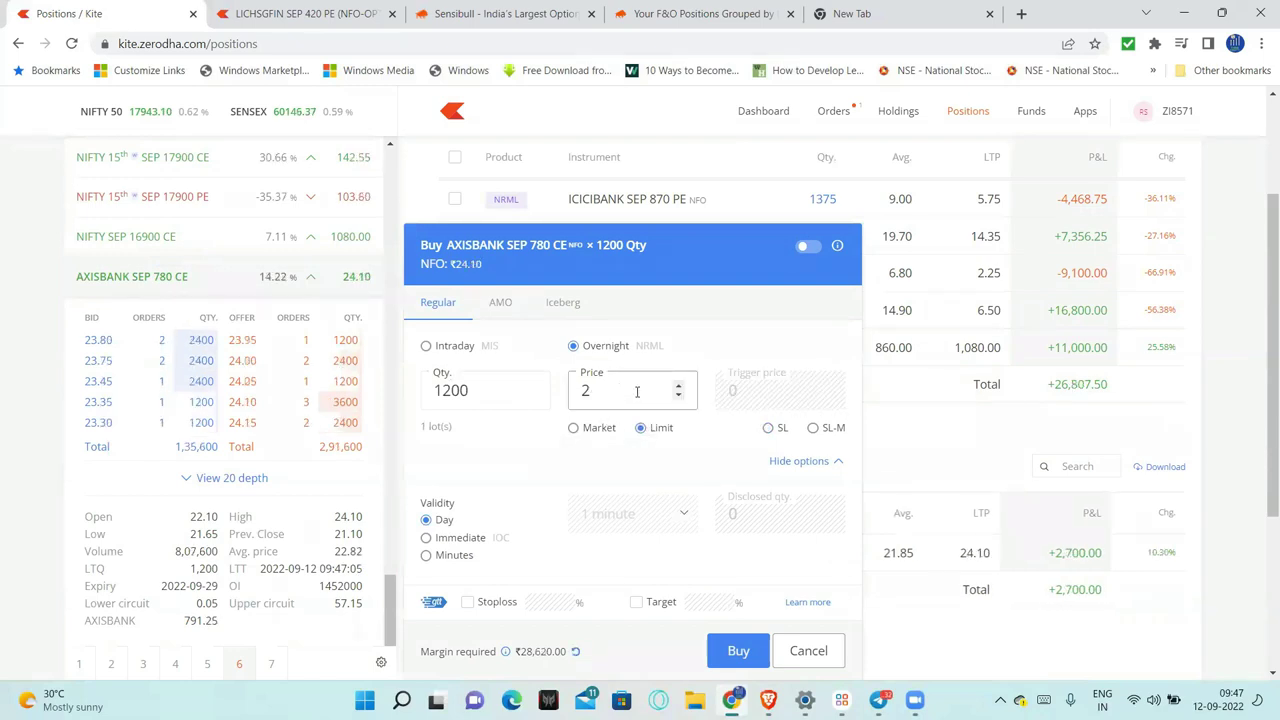
{"action": "type", "text": "3.7"}
{"action": "key", "text": "BackSpace"}
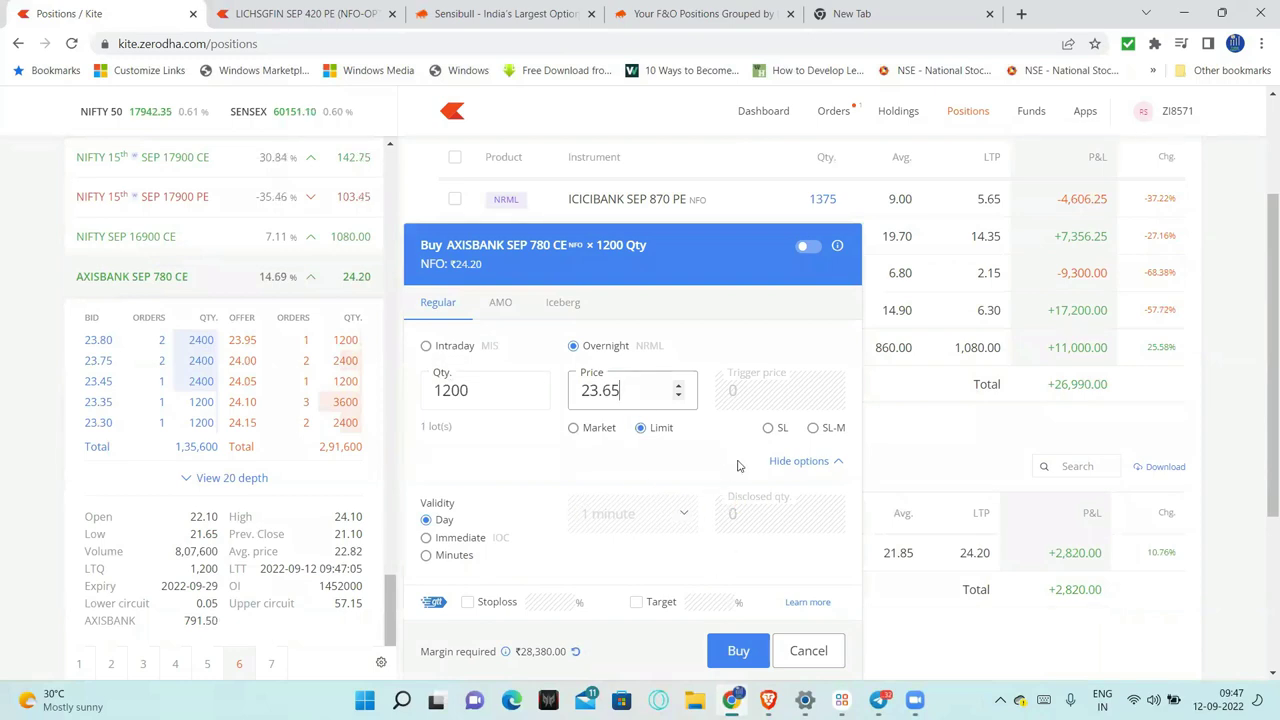
{"action": "scroll", "coordinate": [738, 466], "scroll_direction": "down", "scroll_amount": 1}
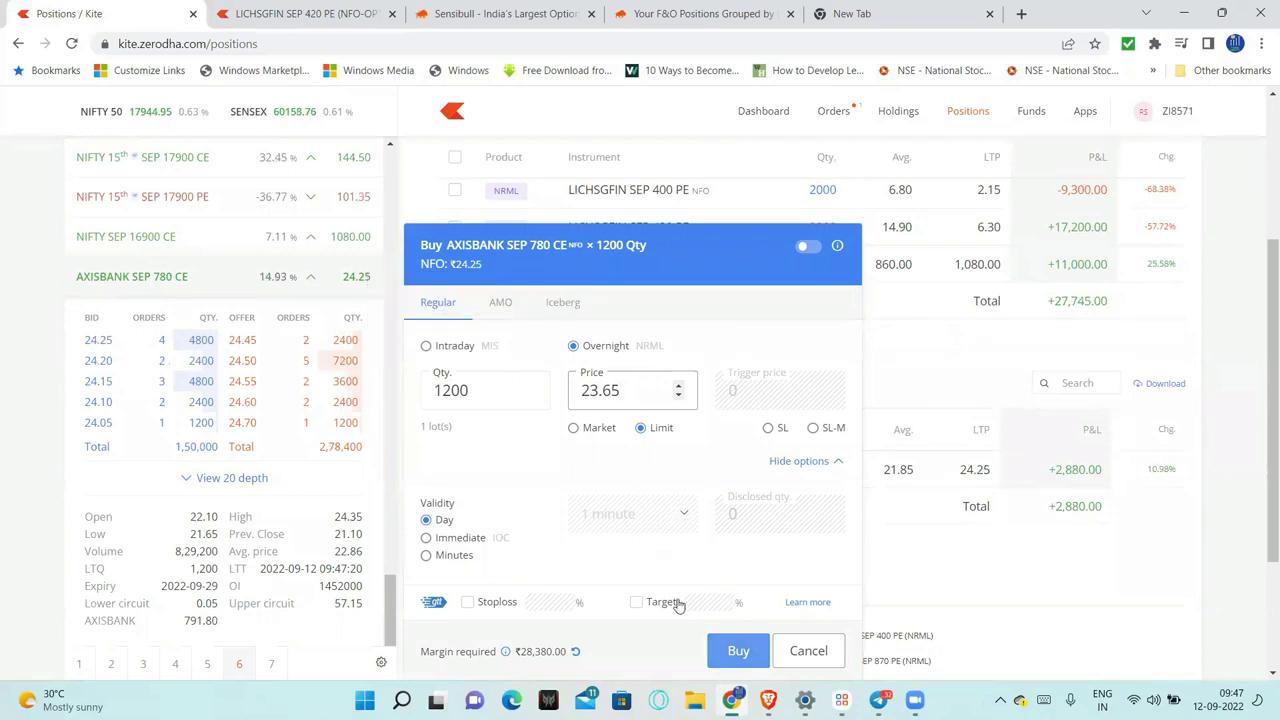
{"action": "key", "text": "Return"}
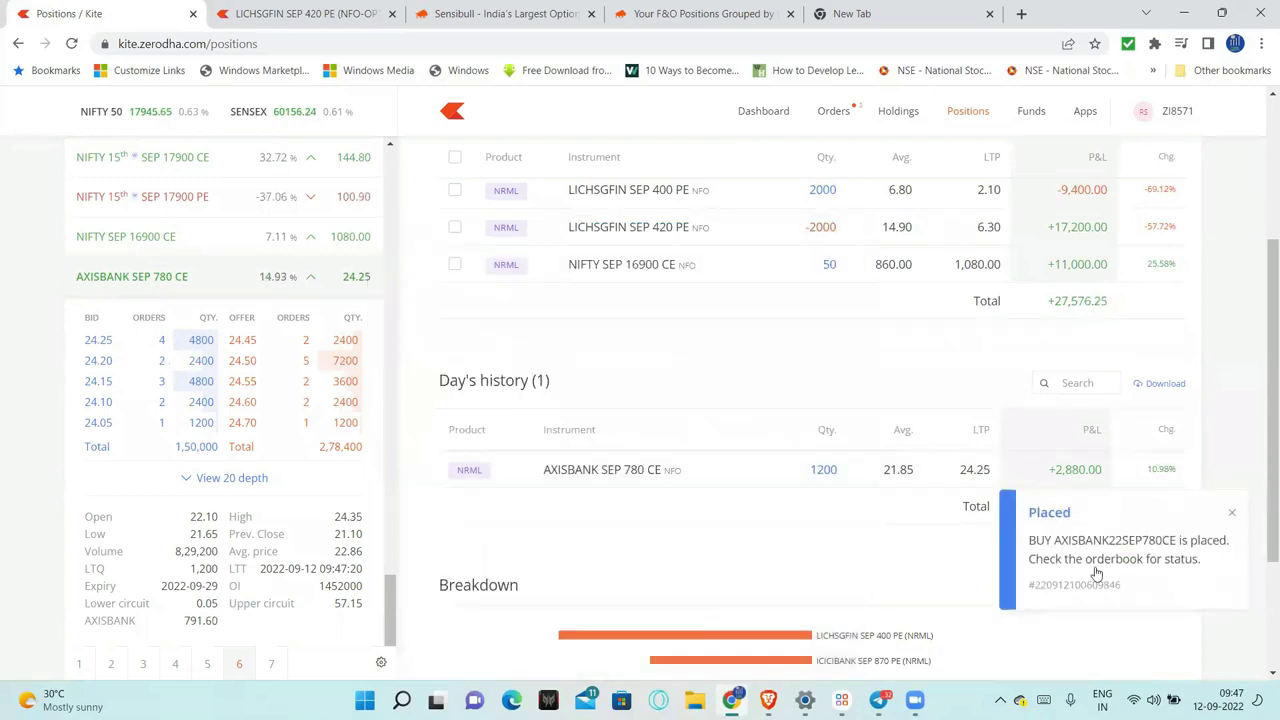
Step: Dismiss the order-placed notice and close the old LICHSGFIN SEP 420 PE tab
{"action": "left_click", "coordinate": [1232, 513]}
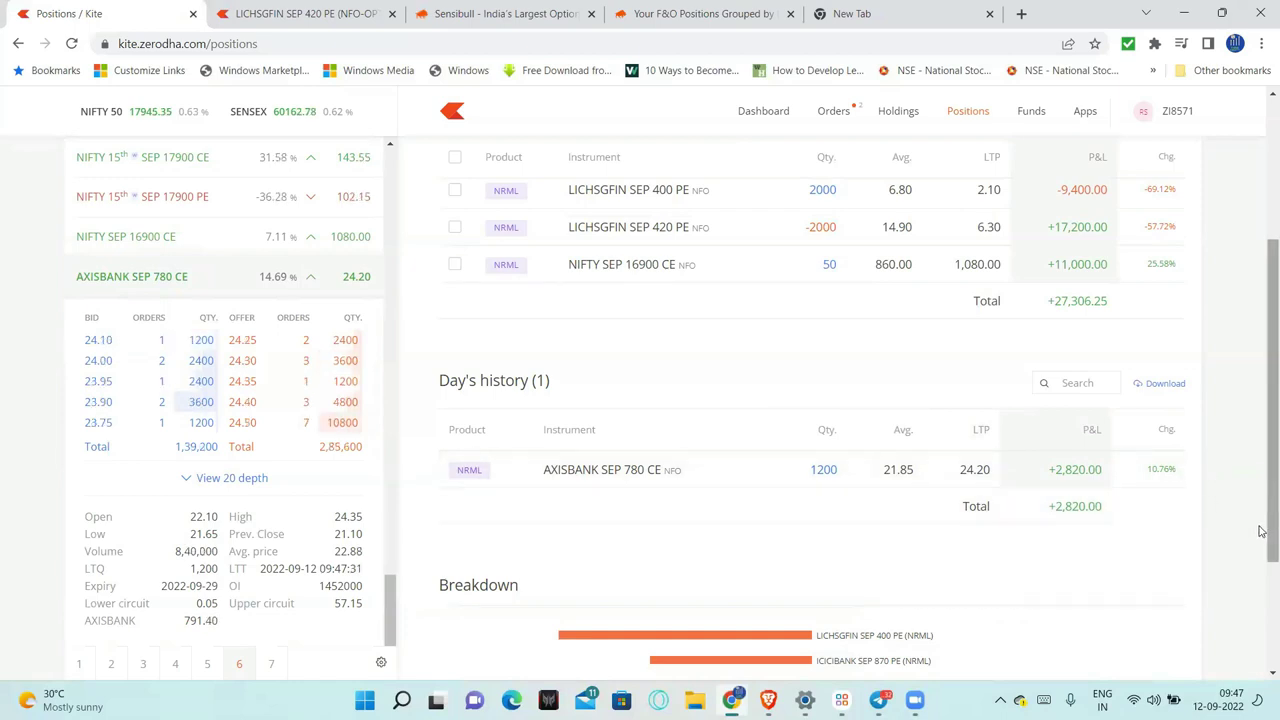
{"action": "scroll", "coordinate": [1260, 497], "scroll_direction": "up", "scroll_amount": 3}
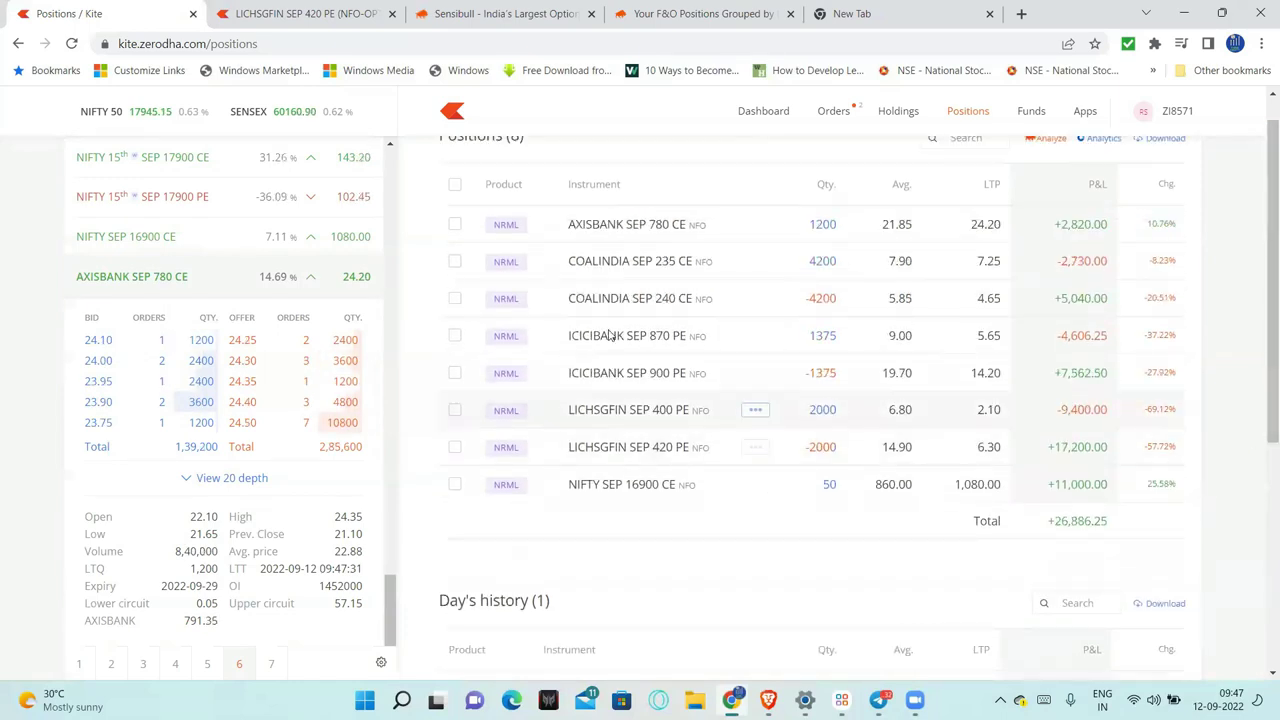
{"action": "left_click", "coordinate": [391, 13]}
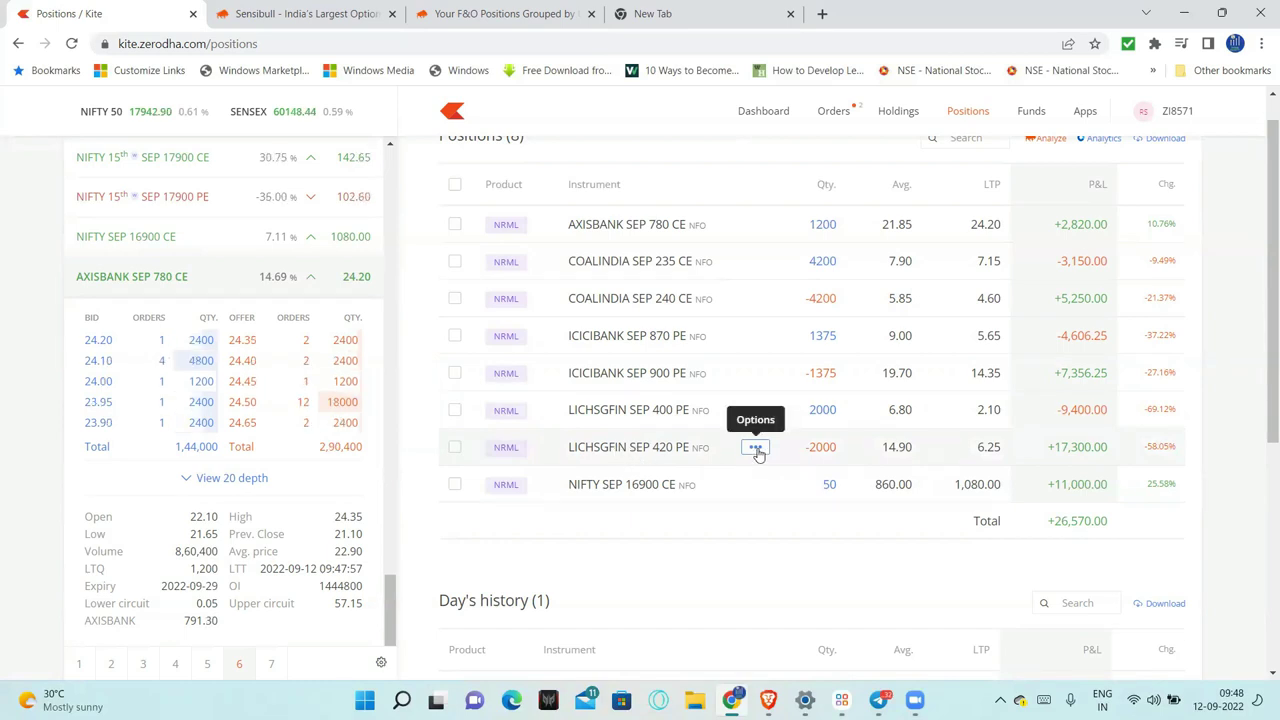
Step: Open the LICHSGFIN SEP 420 PE chart and enlarge its price pane by shrinking the RSI pane
{"action": "left_click", "coordinate": [757, 450]}
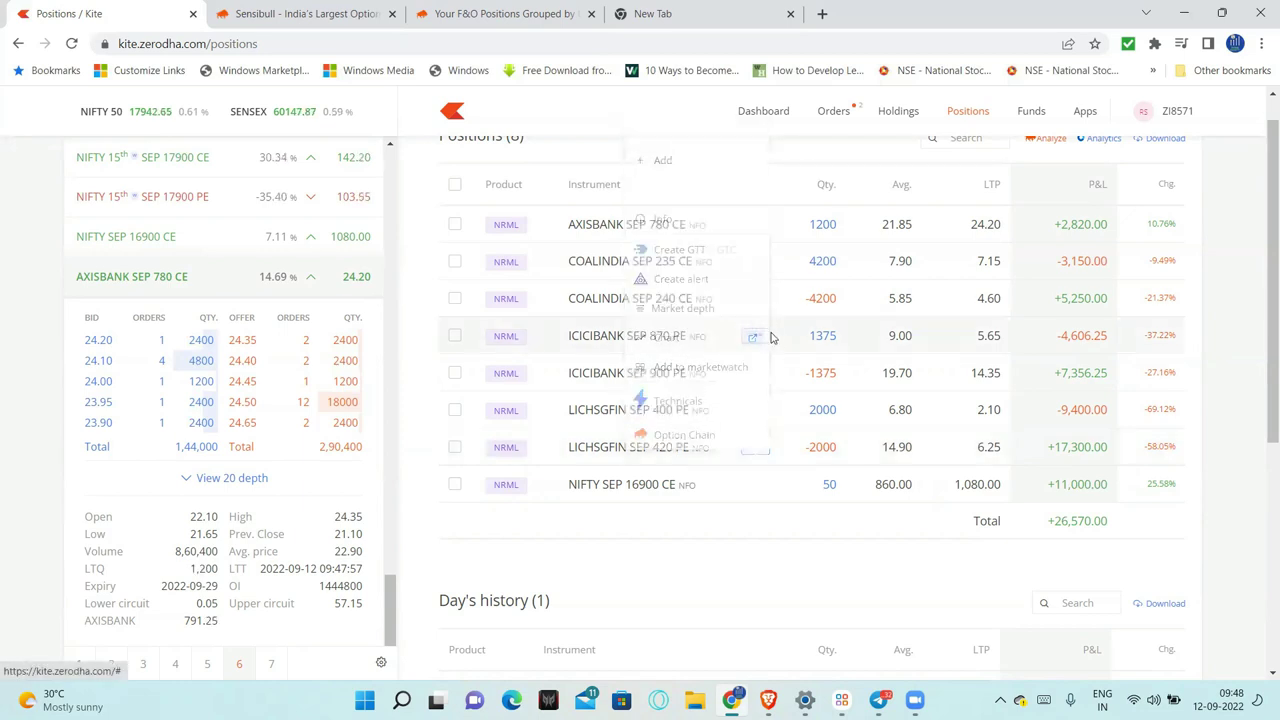
{"action": "left_click", "coordinate": [755, 447]}
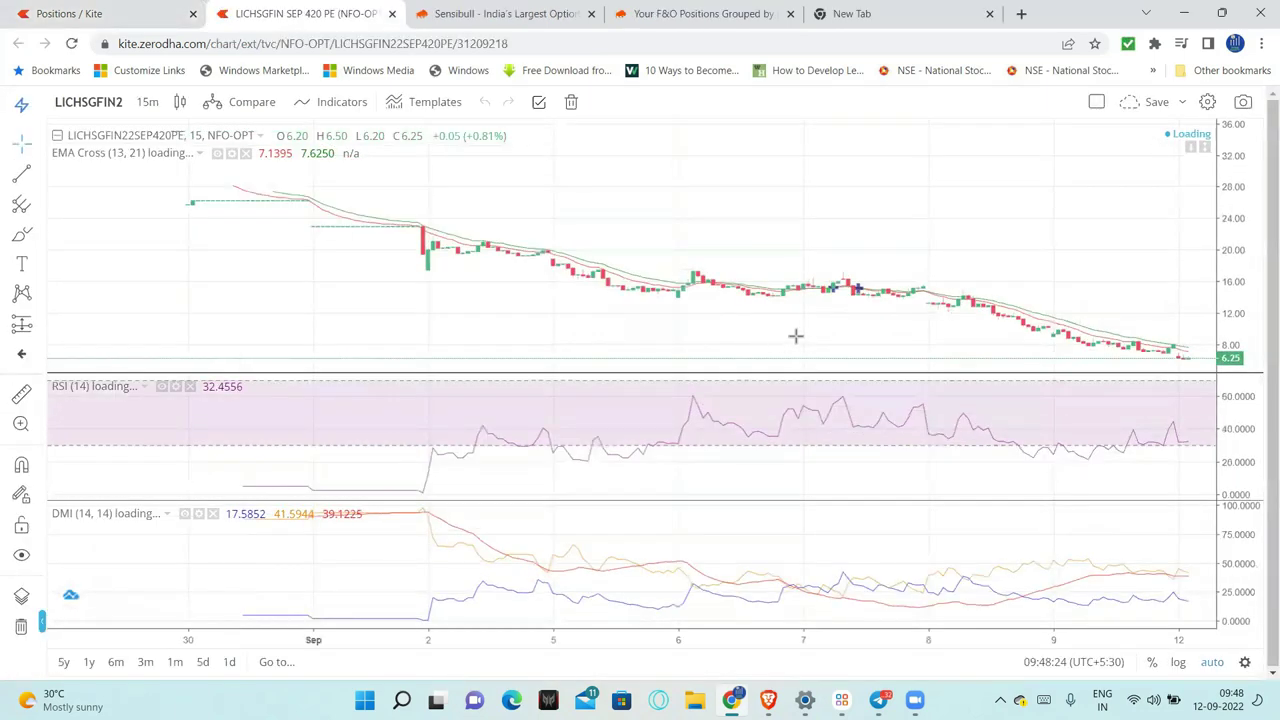
{"action": "scroll", "coordinate": [857, 289], "scroll_direction": "up", "scroll_amount": 5}
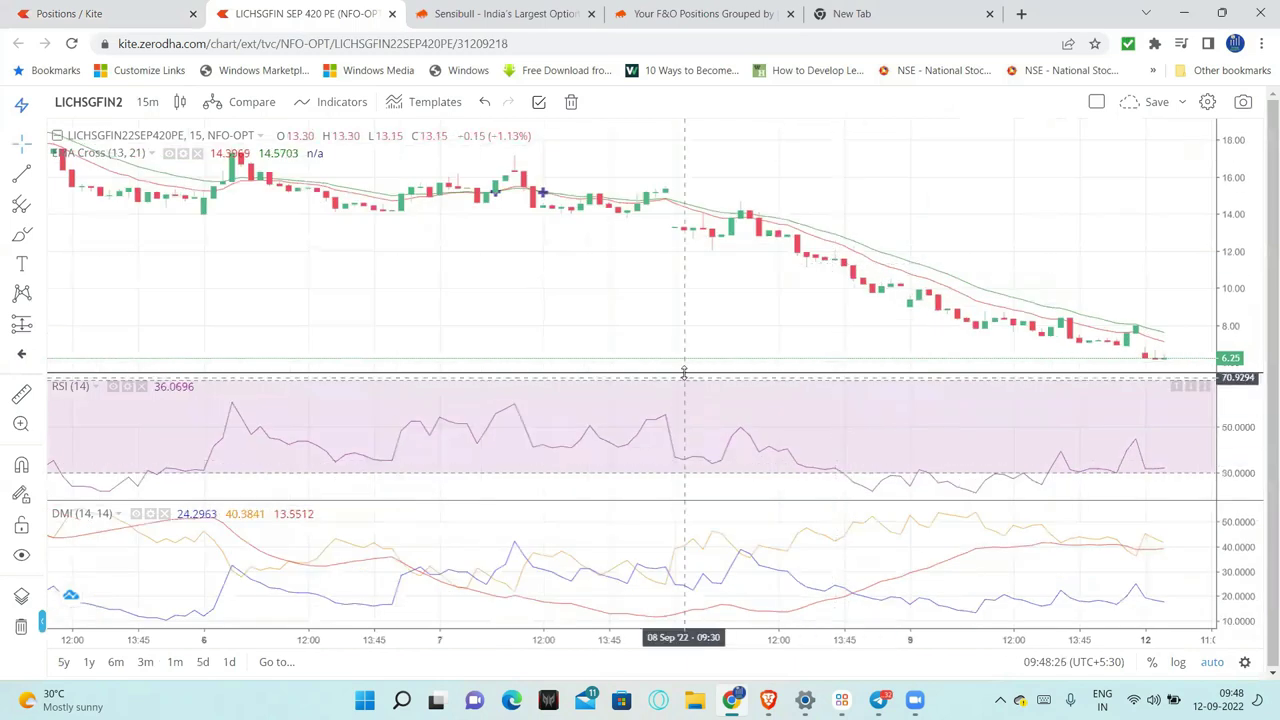
{"action": "left_click_drag", "start_coordinate": [685, 372], "coordinate": [683, 600]}
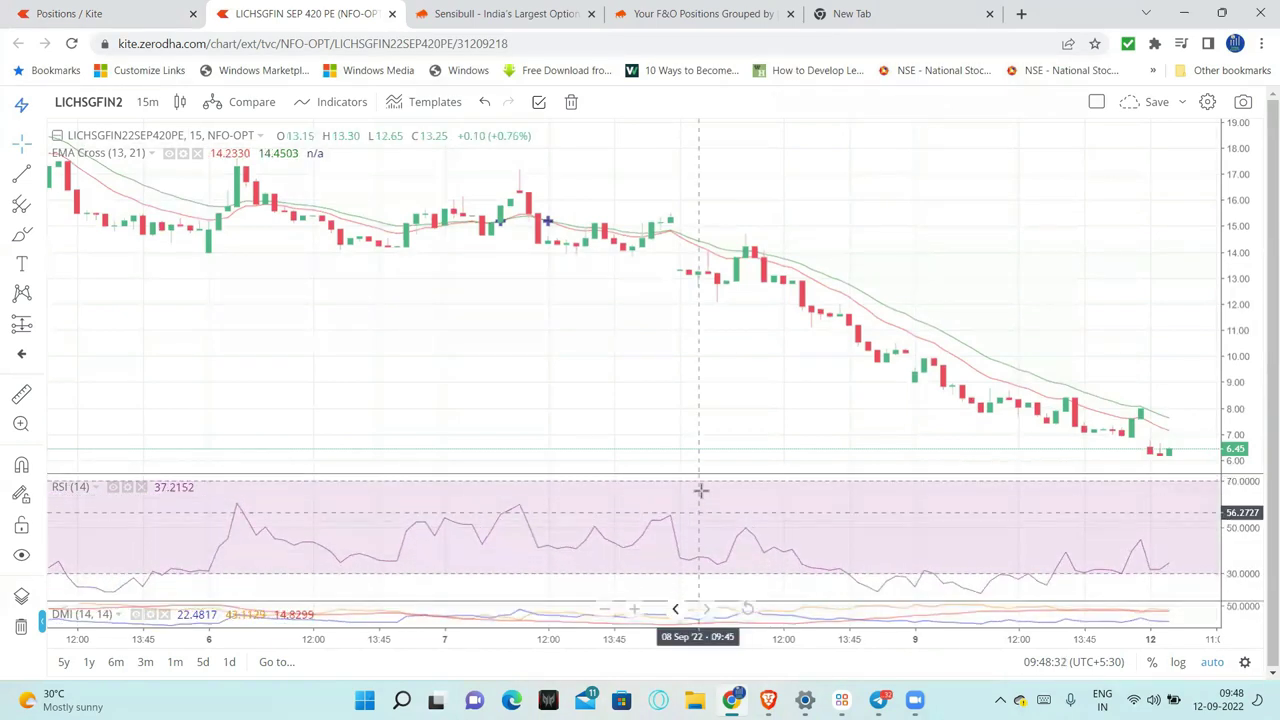
{"action": "left_click_drag", "start_coordinate": [696, 476], "coordinate": [697, 580]}
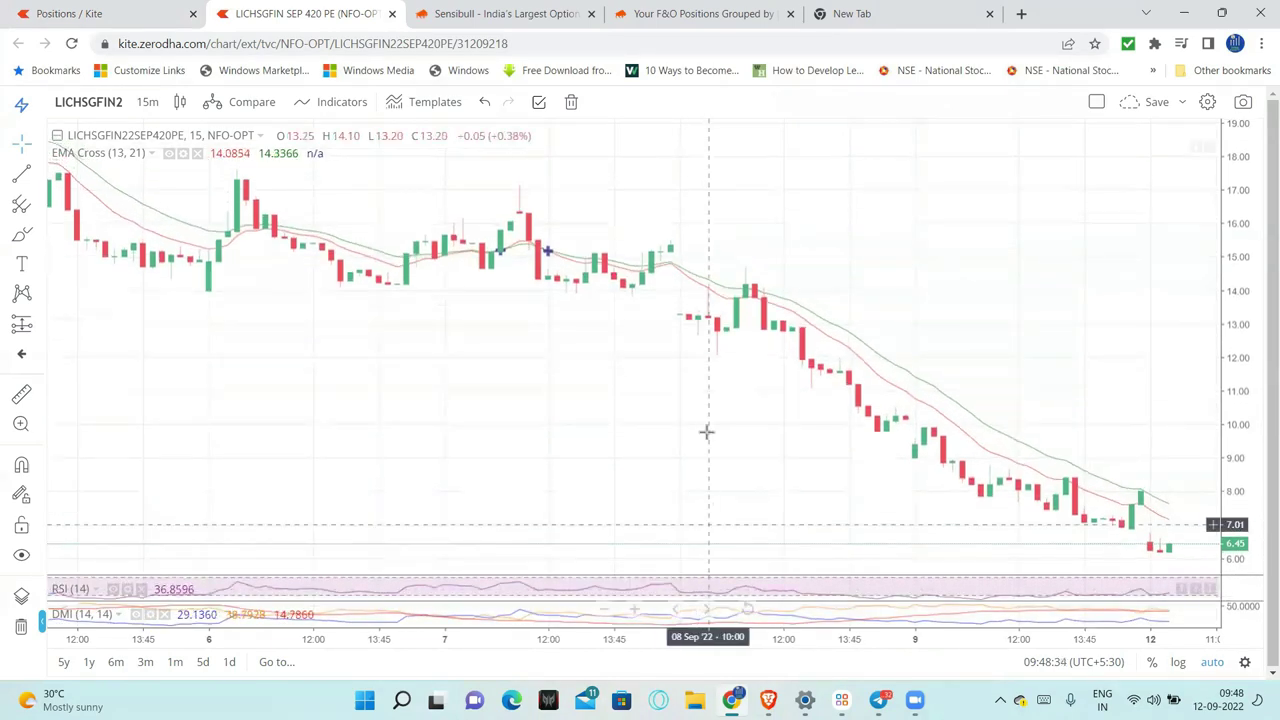
{"action": "scroll", "coordinate": [651, 341], "scroll_direction": "down", "scroll_amount": 3}
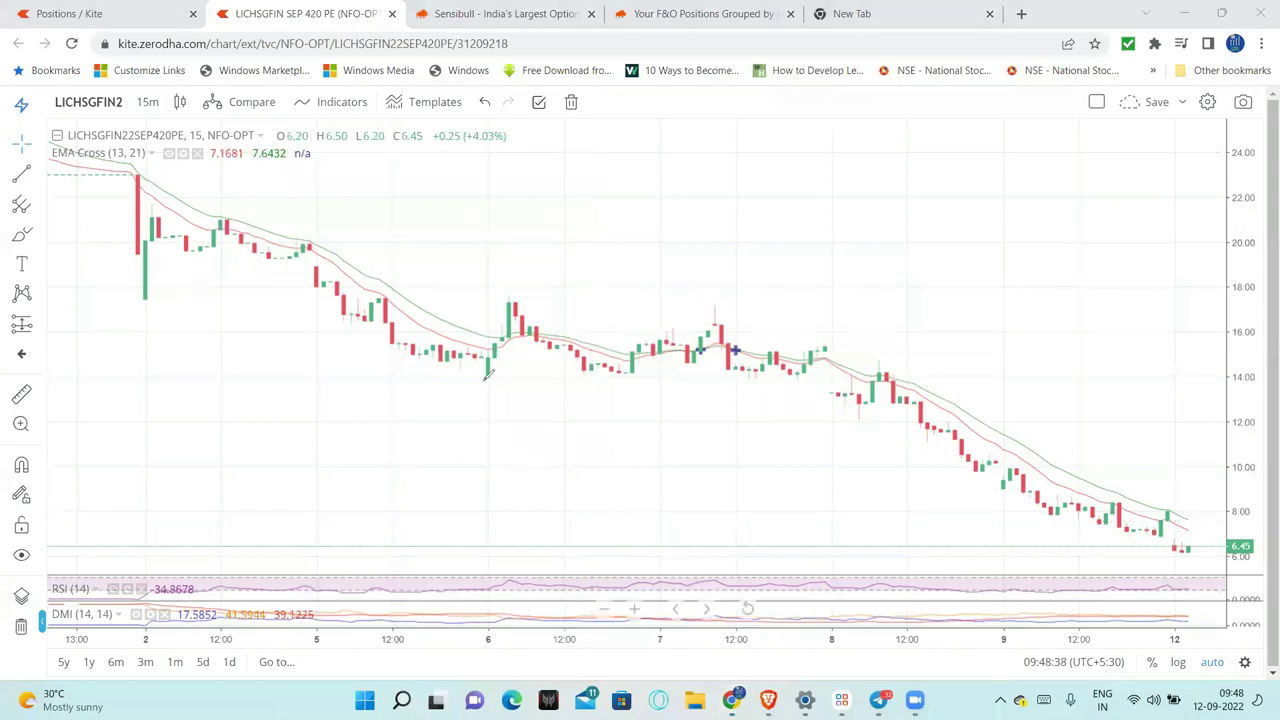
Step: Draw the support line and falling-tops line around the LICHSGFIN consolidation
{"action": "left_click_drag", "start_coordinate": [487, 378], "coordinate": [818, 377]}
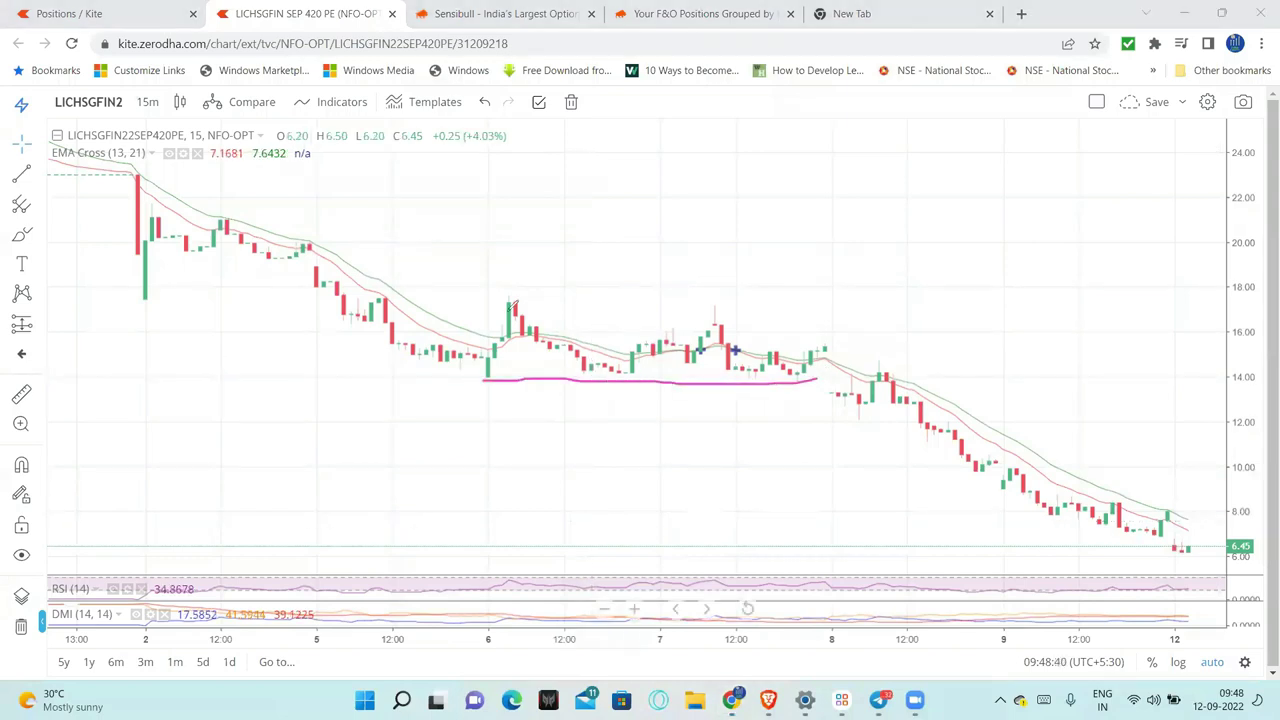
{"action": "left_click_drag", "start_coordinate": [508, 300], "coordinate": [842, 348]}
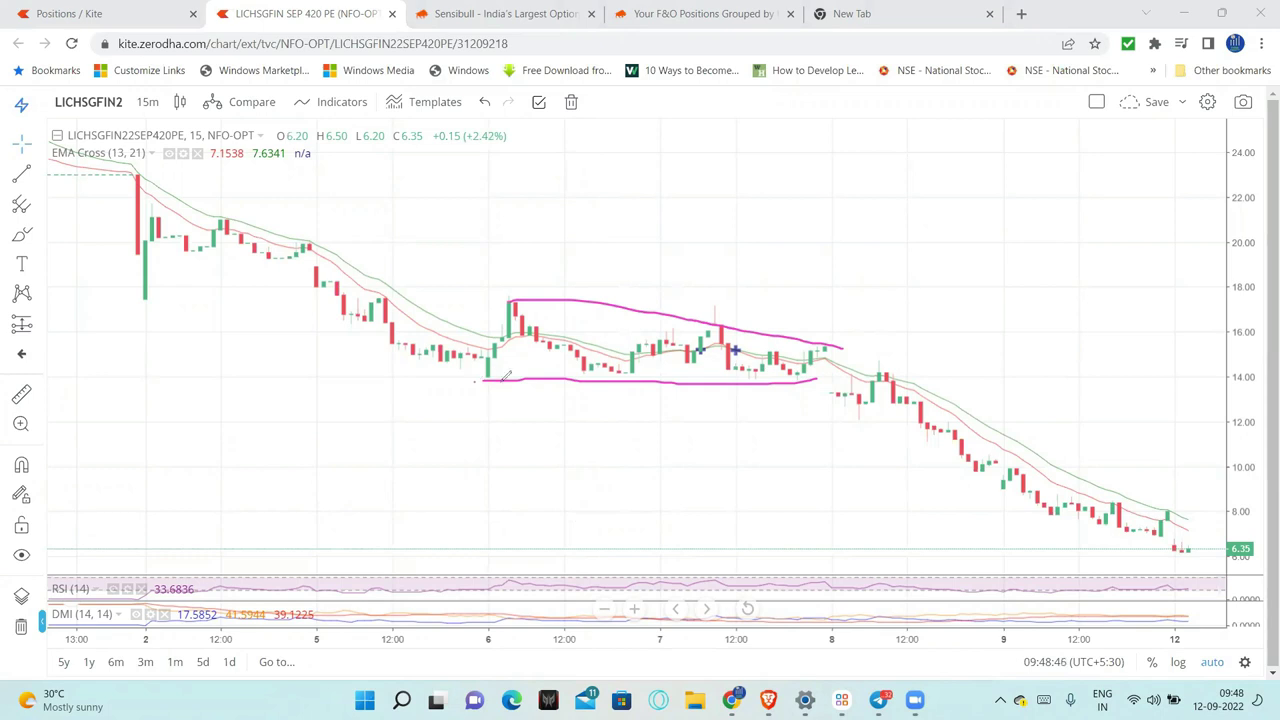
{"action": "left_click_drag", "start_coordinate": [474, 380], "coordinate": [818, 380]}
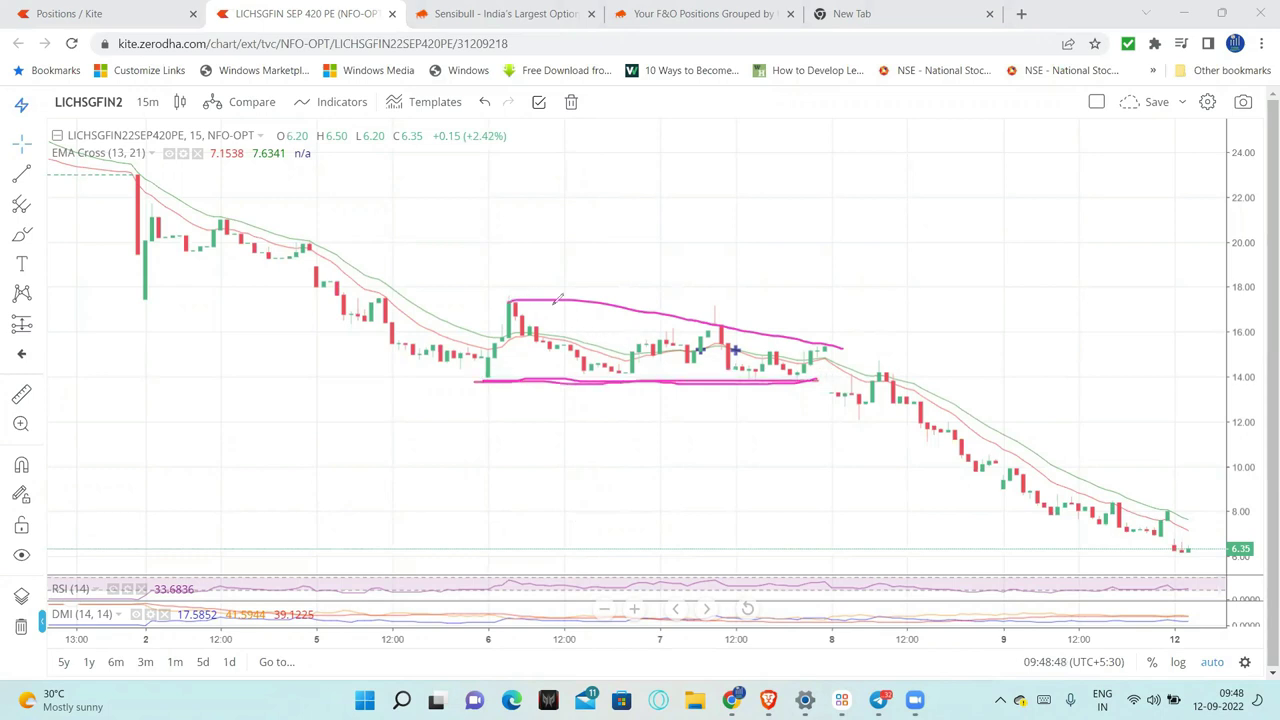
{"action": "mouse_move", "coordinate": [576, 302]}
{"action": "left_mouse_down"}
{"action": "mouse_move", "coordinate": [800, 322]}
{"action": "mouse_move", "coordinate": [872, 346]}
{"action": "left_mouse_up"}
{"action": "left_click_drag", "start_coordinate": [798, 378], "coordinate": [988, 372]}
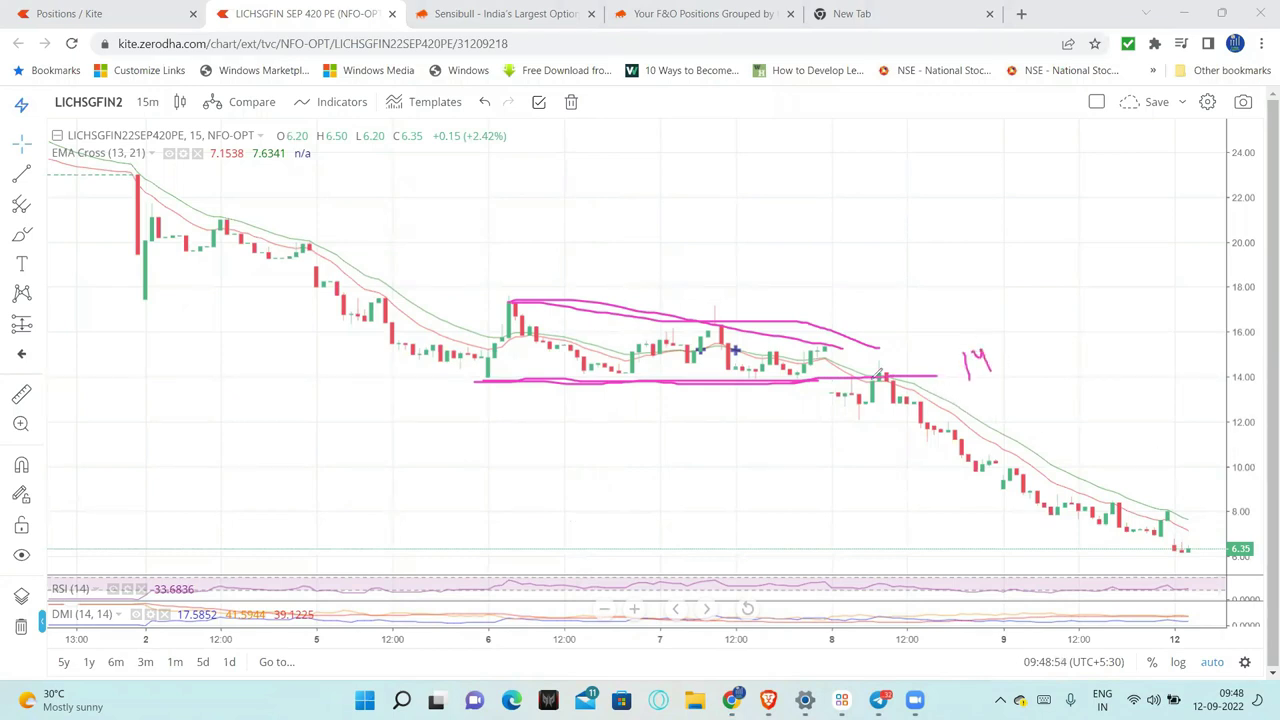
Step: Circle the post-breakdown downtrend and latest candles, then clear all pink annotations
{"action": "mouse_move", "coordinate": [855, 379]}
{"action": "left_mouse_down"}
{"action": "mouse_move", "coordinate": [836, 440]}
{"action": "mouse_move", "coordinate": [1118, 541]}
{"action": "mouse_move", "coordinate": [1197, 523]}
{"action": "mouse_move", "coordinate": [1183, 485]}
{"action": "left_mouse_up"}
{"action": "mouse_move", "coordinate": [1090, 428]}
{"action": "left_mouse_down"}
{"action": "mouse_move", "coordinate": [912, 384]}
{"action": "mouse_move", "coordinate": [838, 381]}
{"action": "left_mouse_up"}
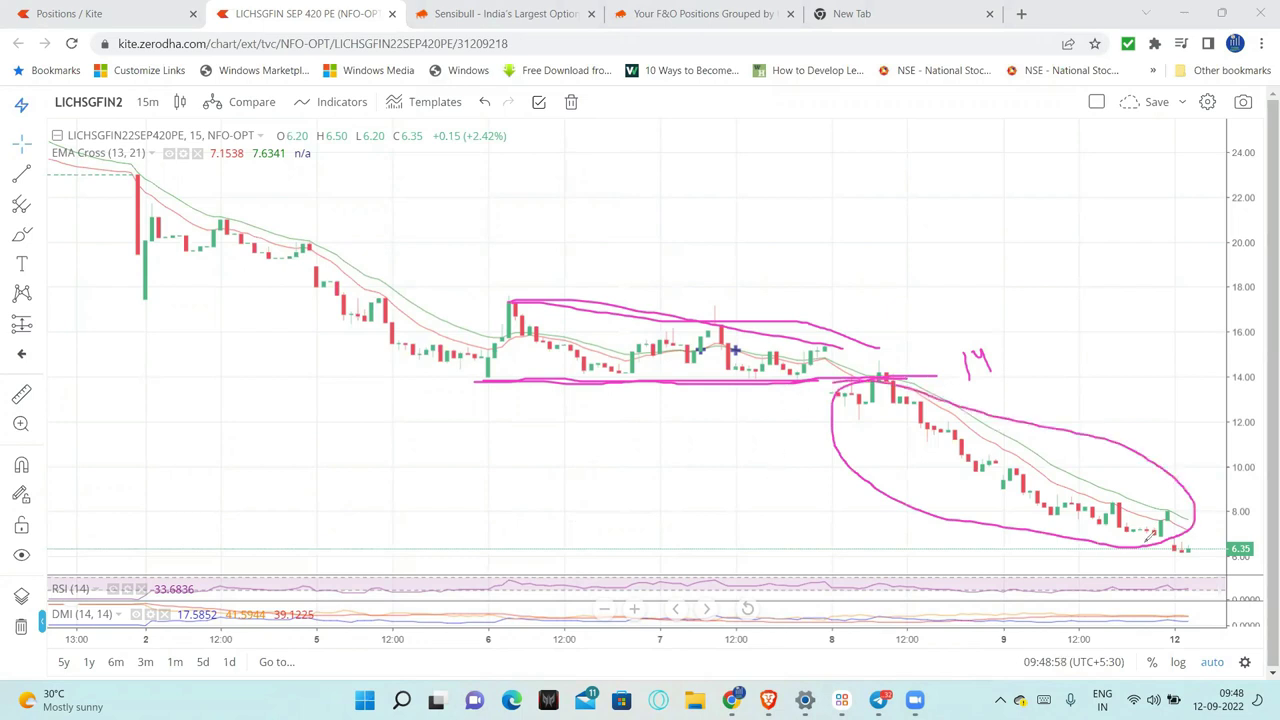
{"action": "left_click_drag", "start_coordinate": [1150, 540], "coordinate": [1197, 519]}
{"action": "left_click_drag", "start_coordinate": [1118, 532], "coordinate": [1194, 520]}
{"action": "mouse_move", "coordinate": [1206, 533]}
{"action": "left_mouse_down"}
{"action": "mouse_move", "coordinate": [1189, 560]}
{"action": "mouse_move", "coordinate": [1143, 540]}
{"action": "mouse_move", "coordinate": [1172, 515]}
{"action": "left_mouse_up"}
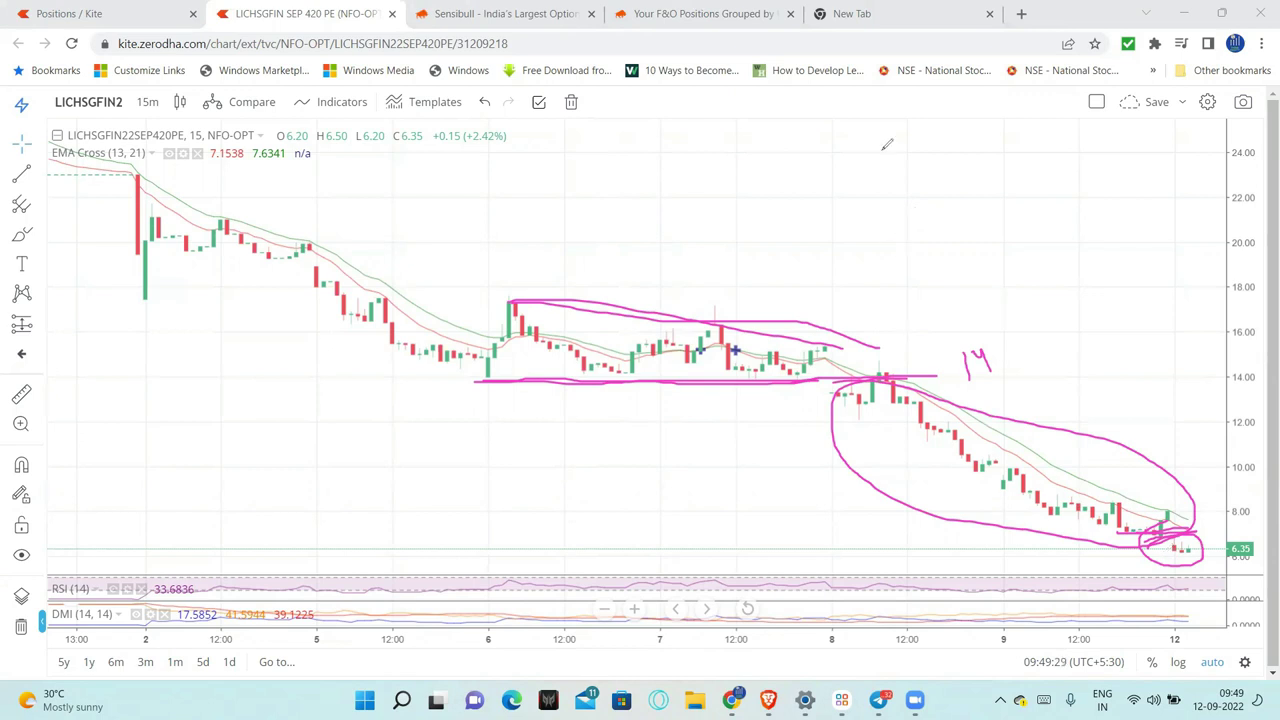
{"action": "key", "text": "Escape"}
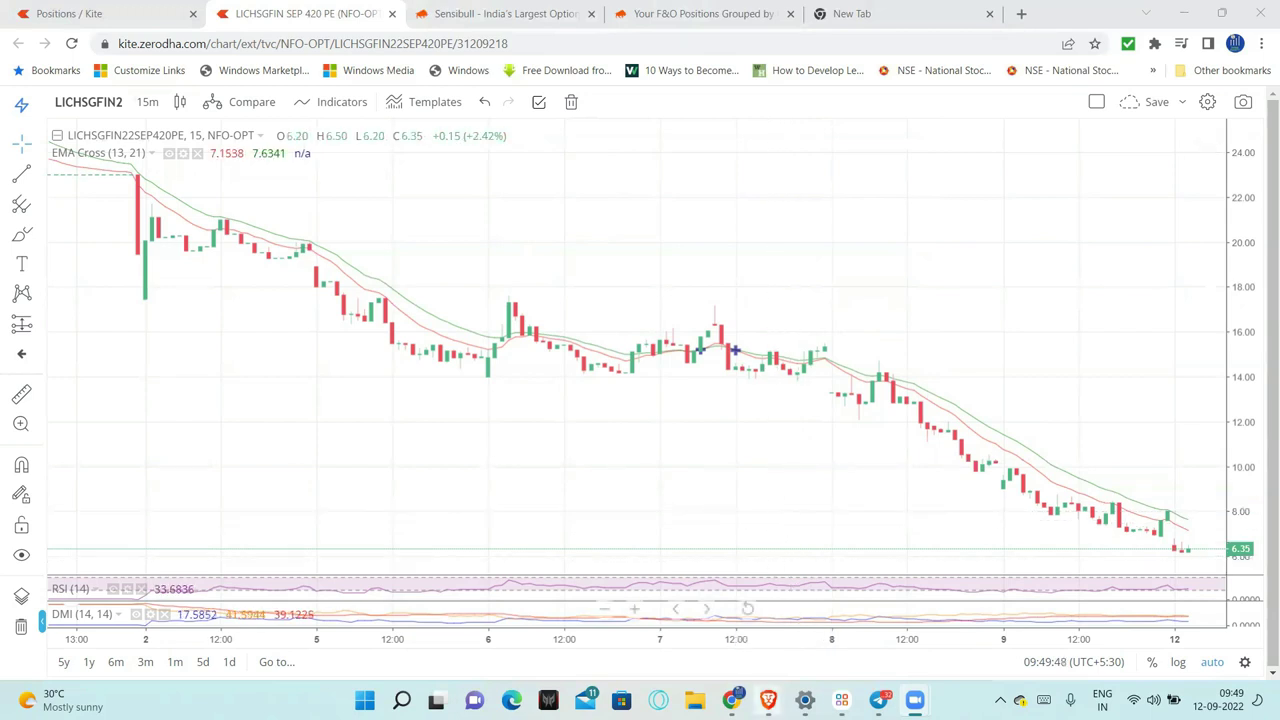
Step: Switch to Kite's Positions tab and look over the open positions
{"action": "mouse_move", "coordinate": [768, 700]}
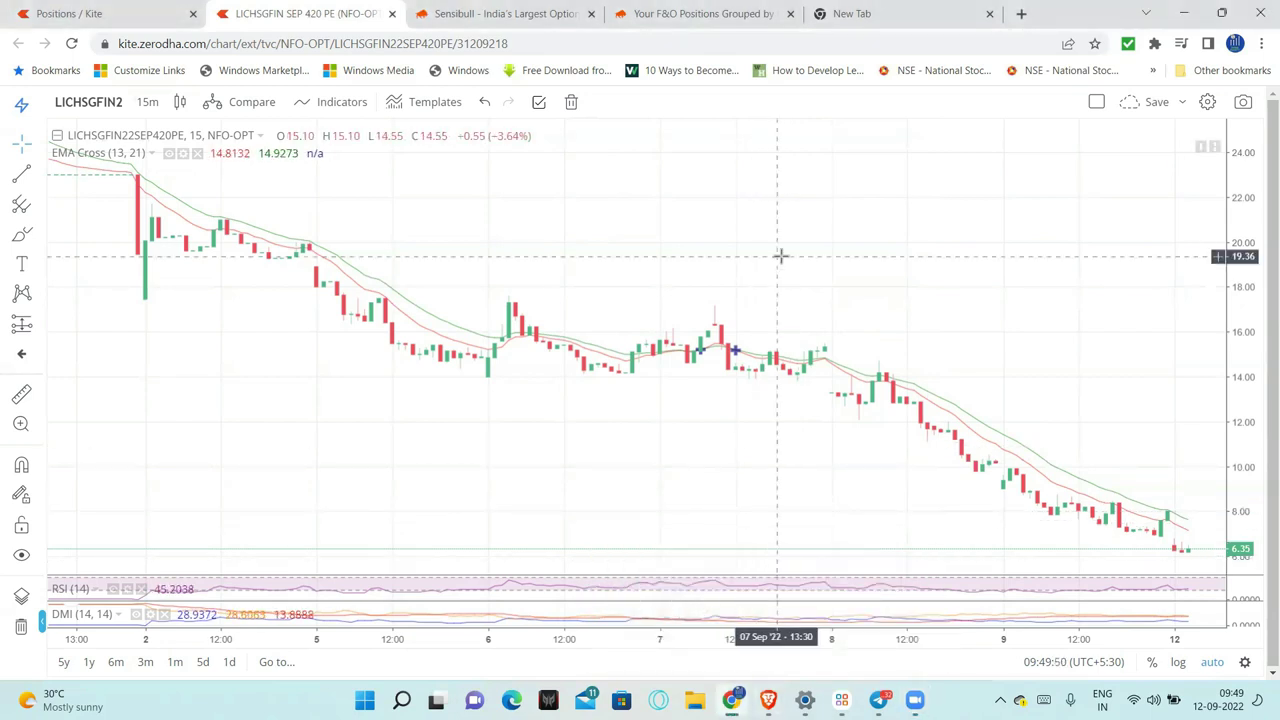
{"action": "left_click", "coordinate": [165, 10]}
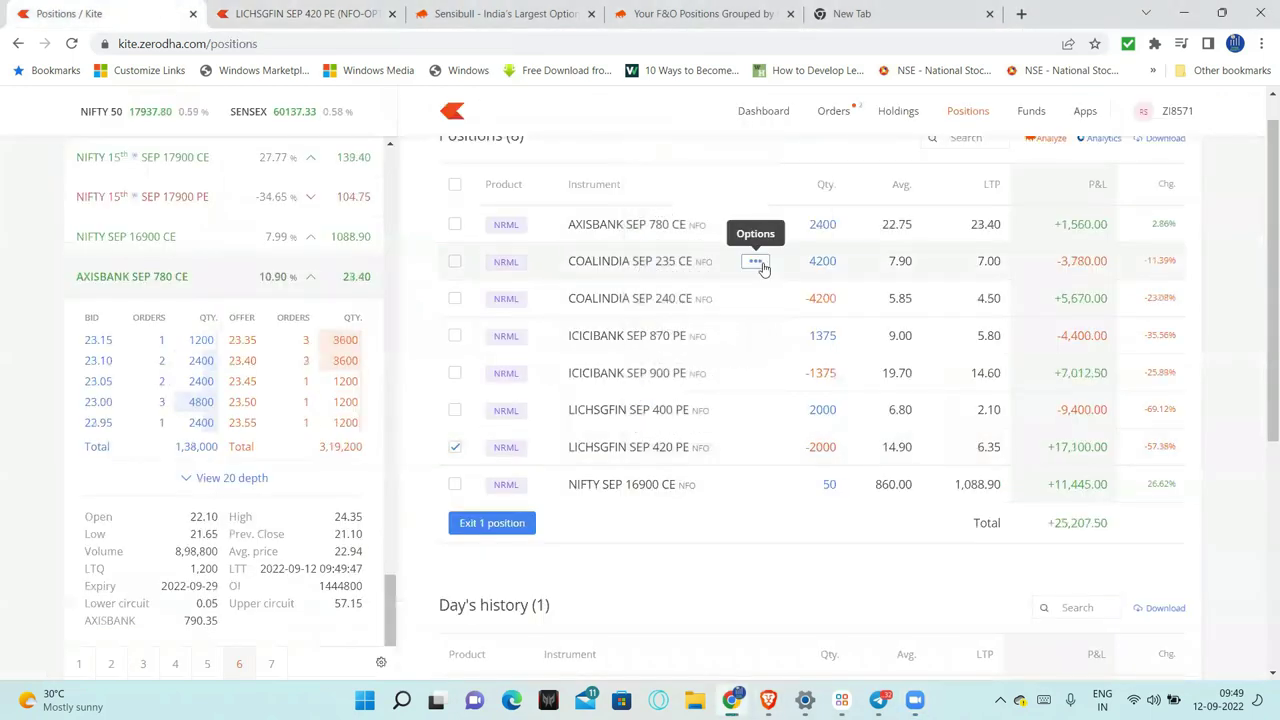
{"action": "scroll", "coordinate": [1231, 470], "scroll_direction": "down", "scroll_amount": 3}
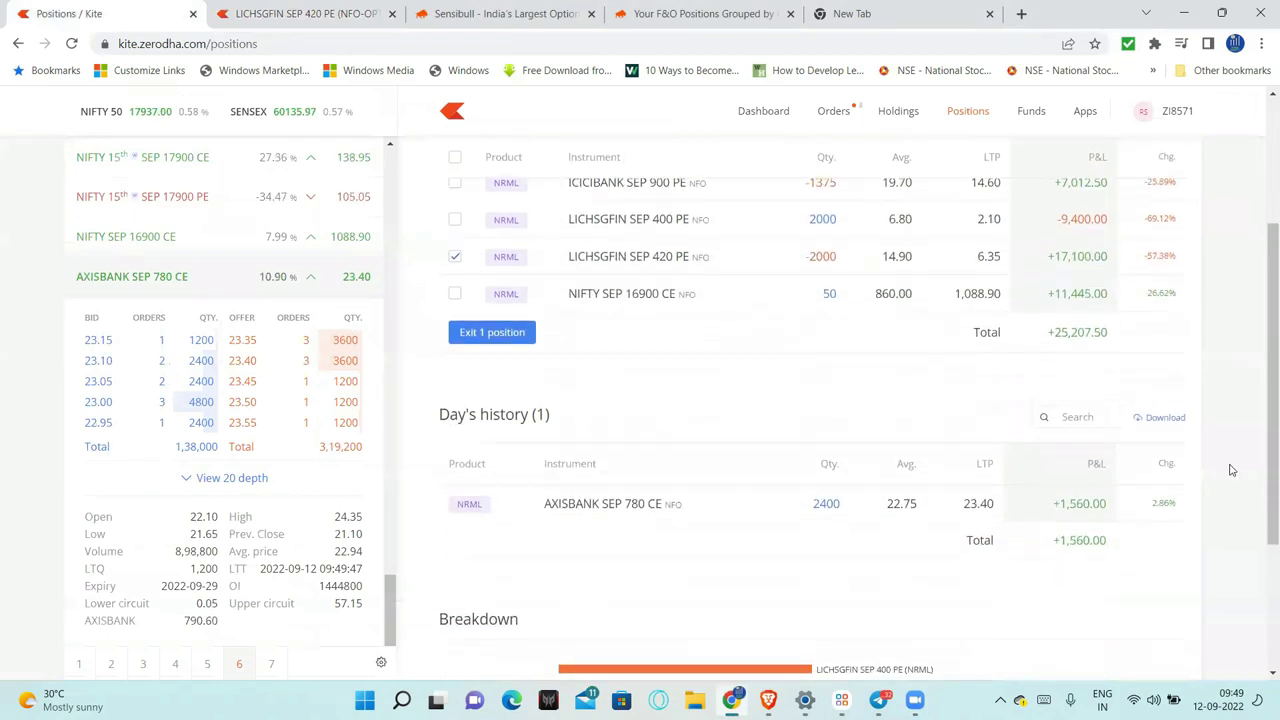
{"action": "scroll", "coordinate": [1231, 470], "scroll_direction": "up", "scroll_amount": 1}
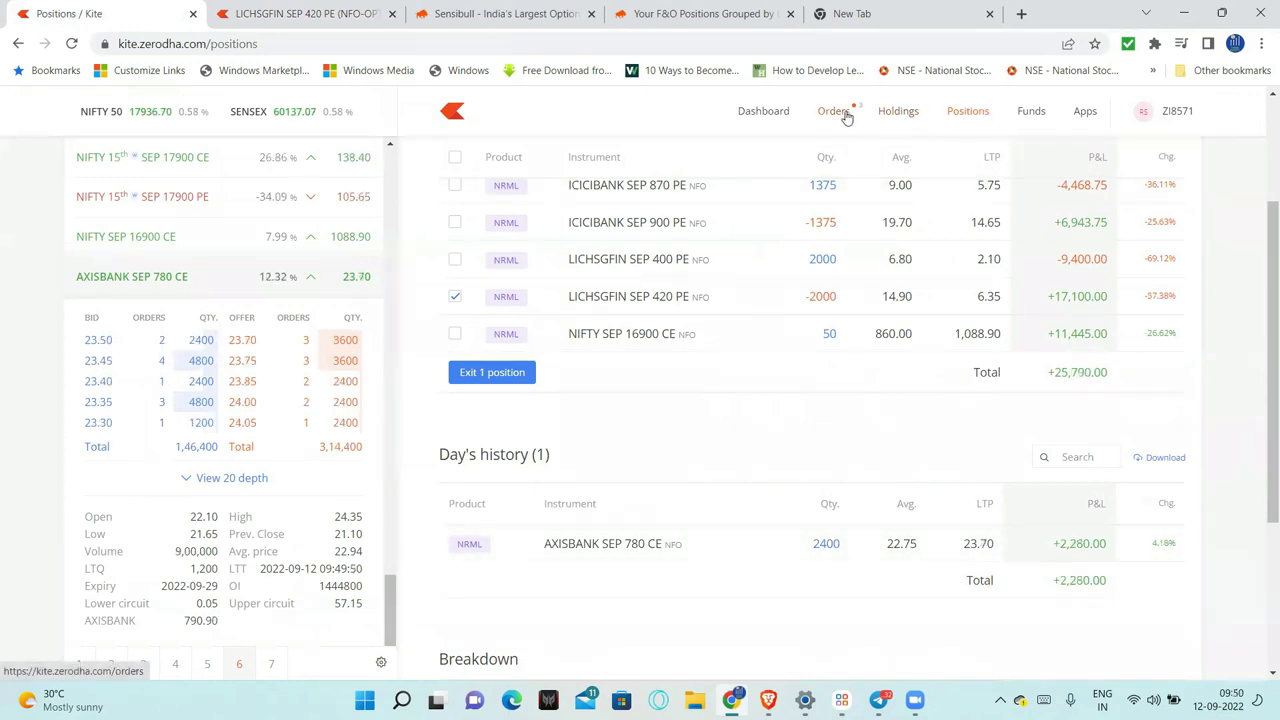
Step: Modify the pending AXISBANK SEP 780 CE stop-loss sell order's quantity from 1200 to 2400
{"action": "left_click", "coordinate": [845, 116]}
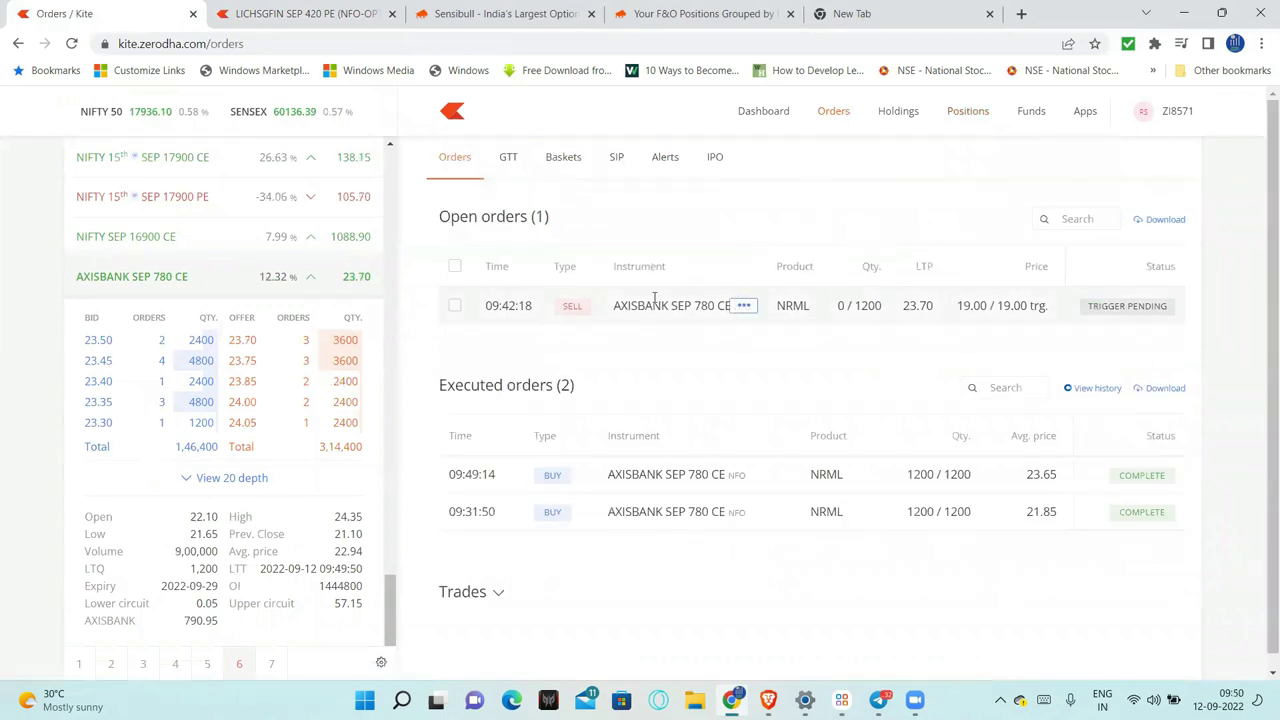
{"action": "left_click", "coordinate": [743, 305]}
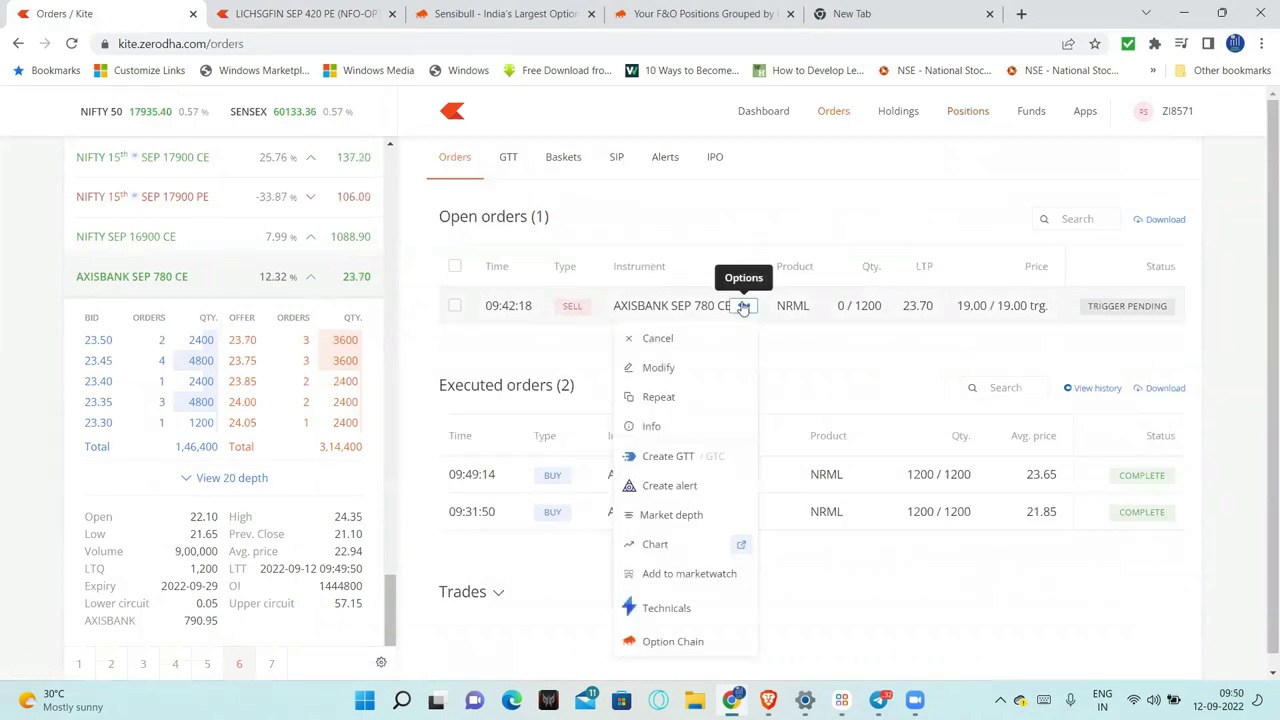
{"action": "left_click", "coordinate": [684, 369]}
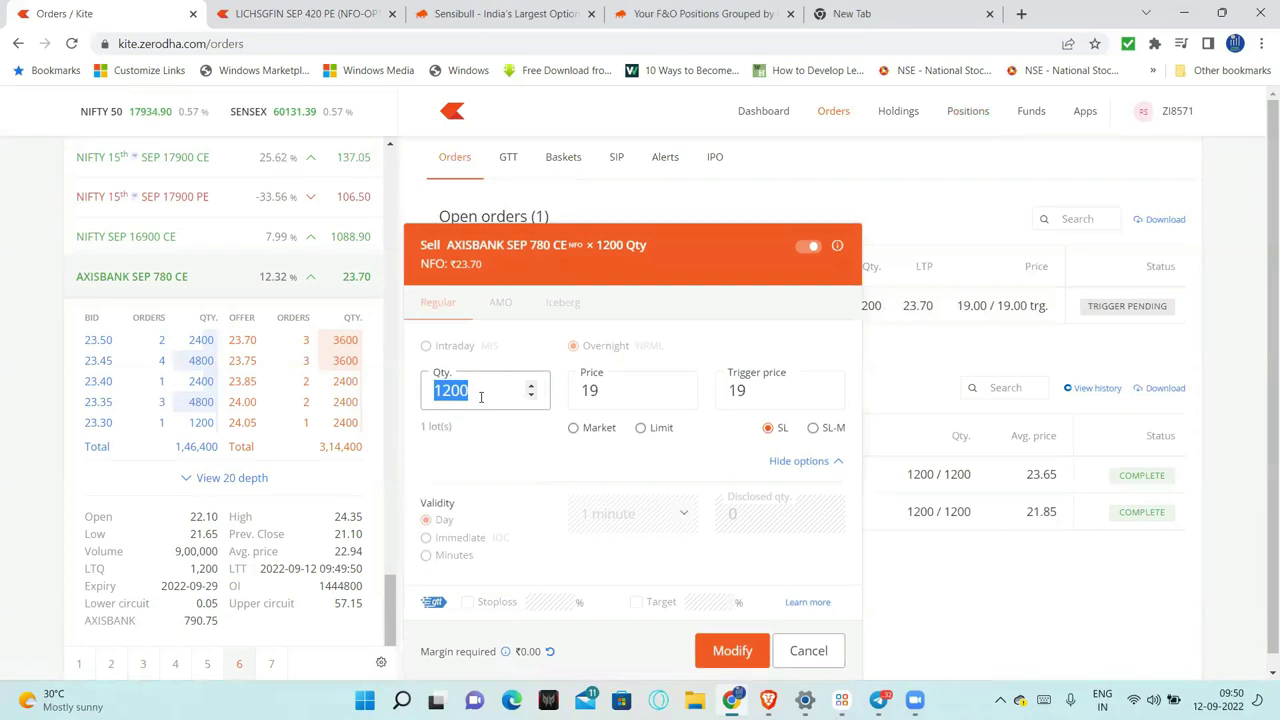
{"action": "type", "text": "2400"}
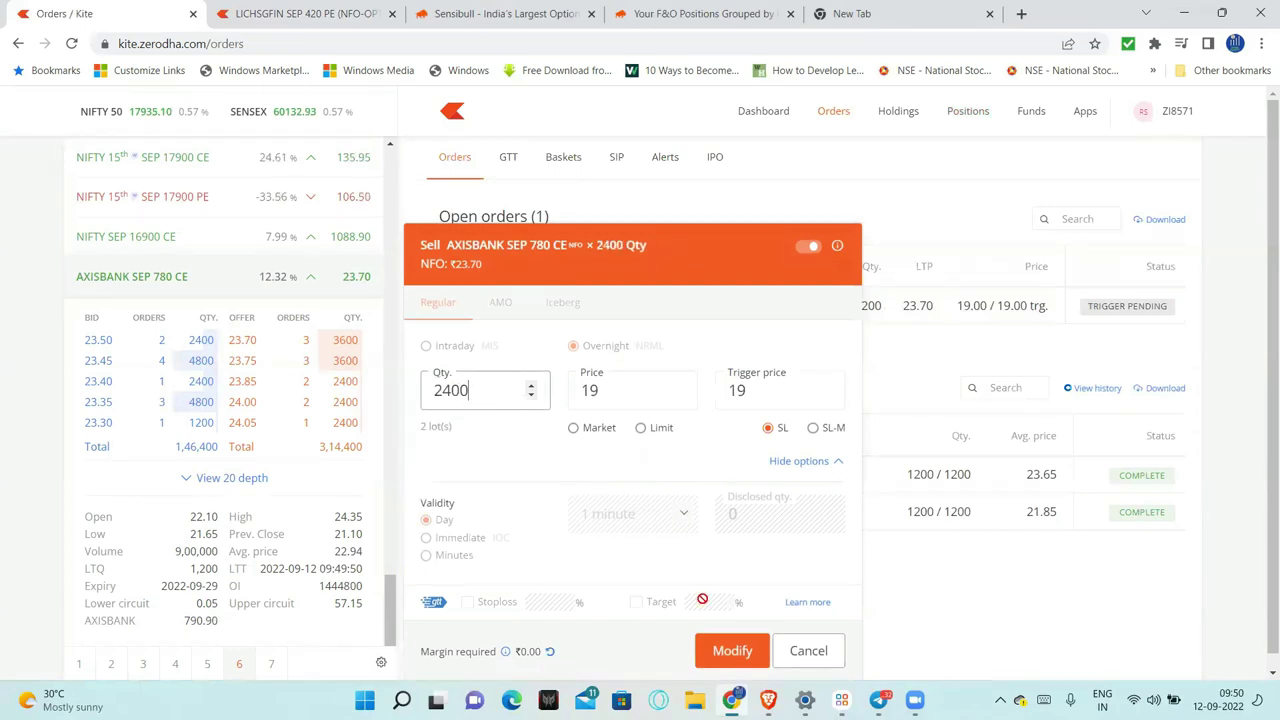
{"action": "left_click", "coordinate": [732, 651]}
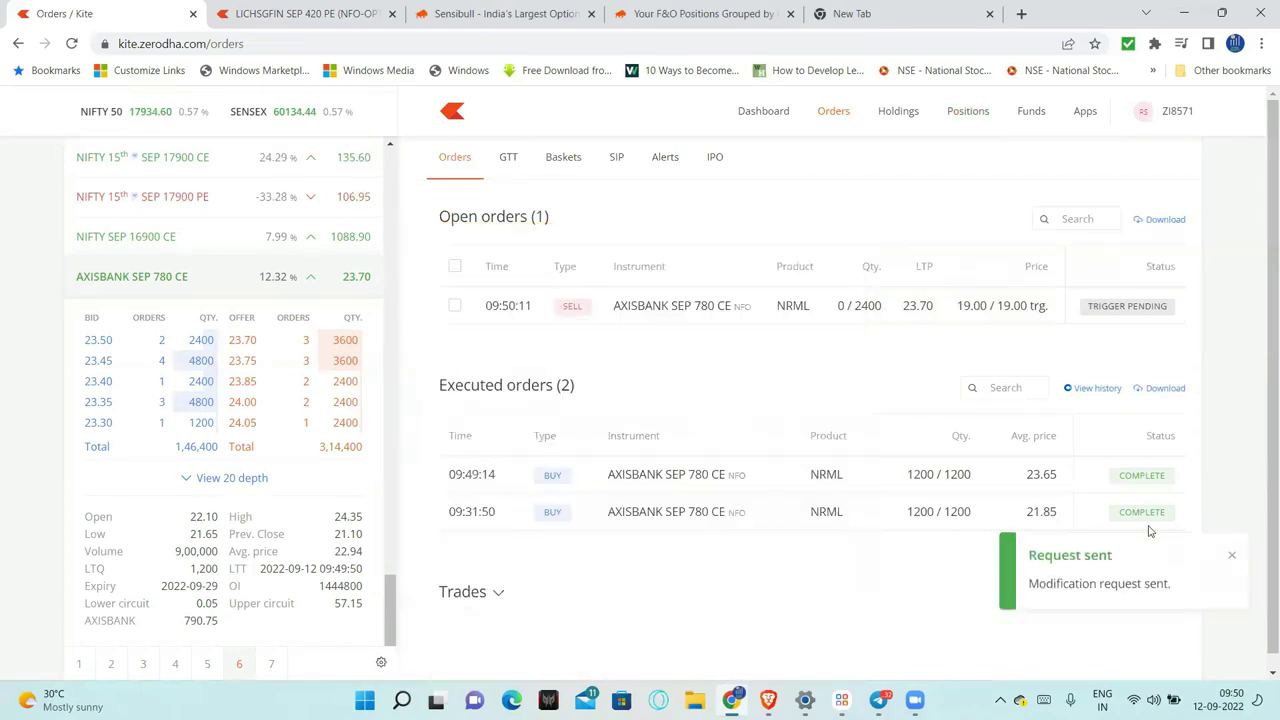
{"action": "left_click", "coordinate": [1232, 558]}
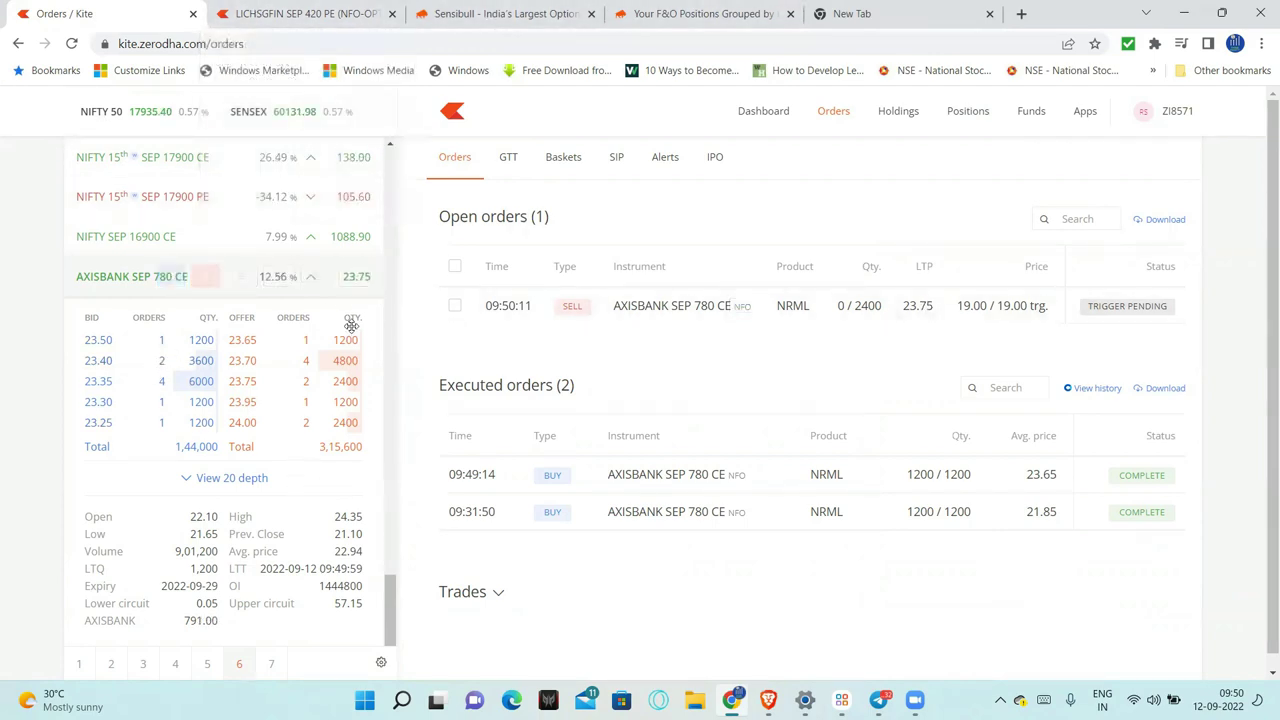
Step: Open the AXISBANK SEP 780 CE chart from the pending order's menu and zoom in
{"action": "left_click", "coordinate": [744, 308]}
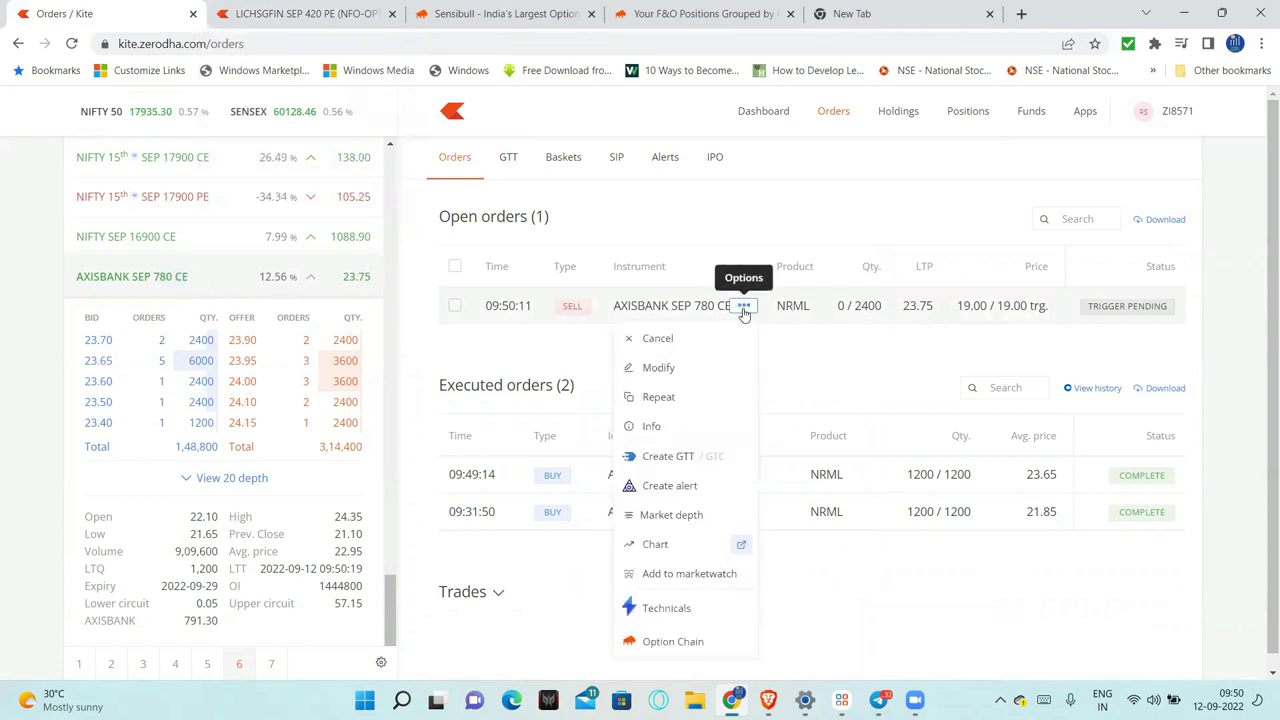
{"action": "left_click", "coordinate": [739, 550]}
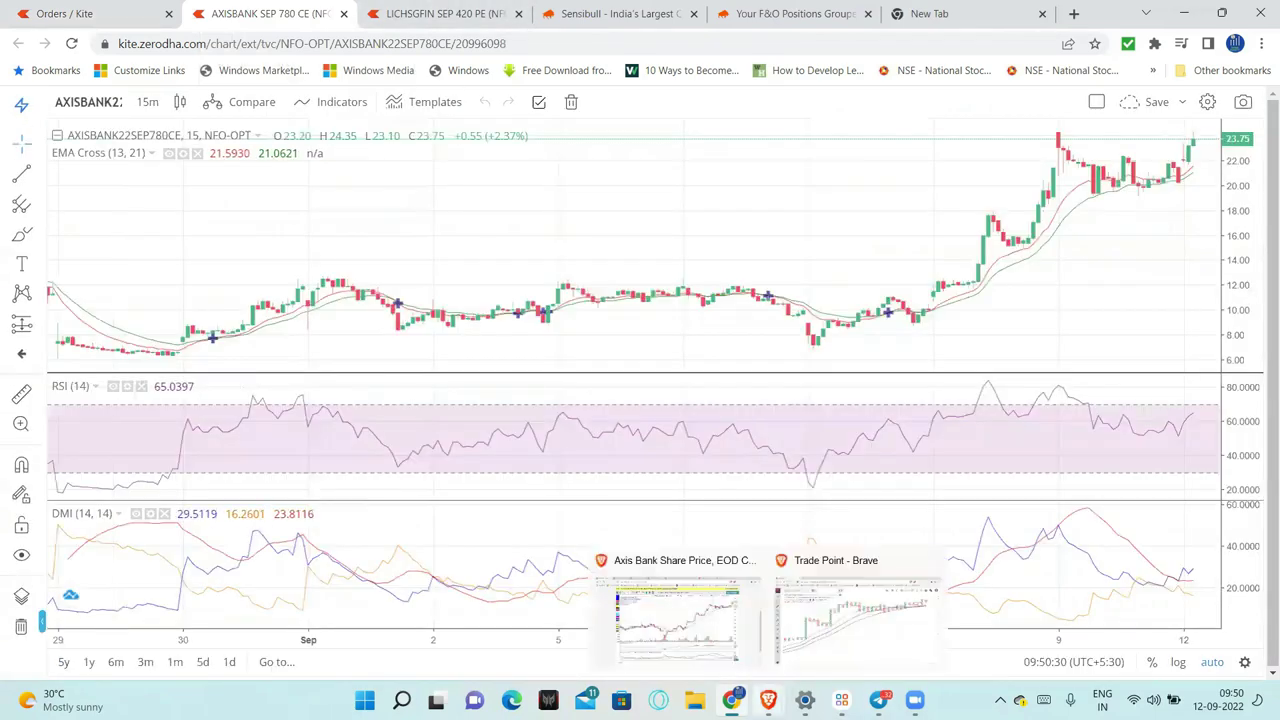
{"action": "scroll", "coordinate": [1040, 242], "scroll_direction": "up", "scroll_amount": 3}
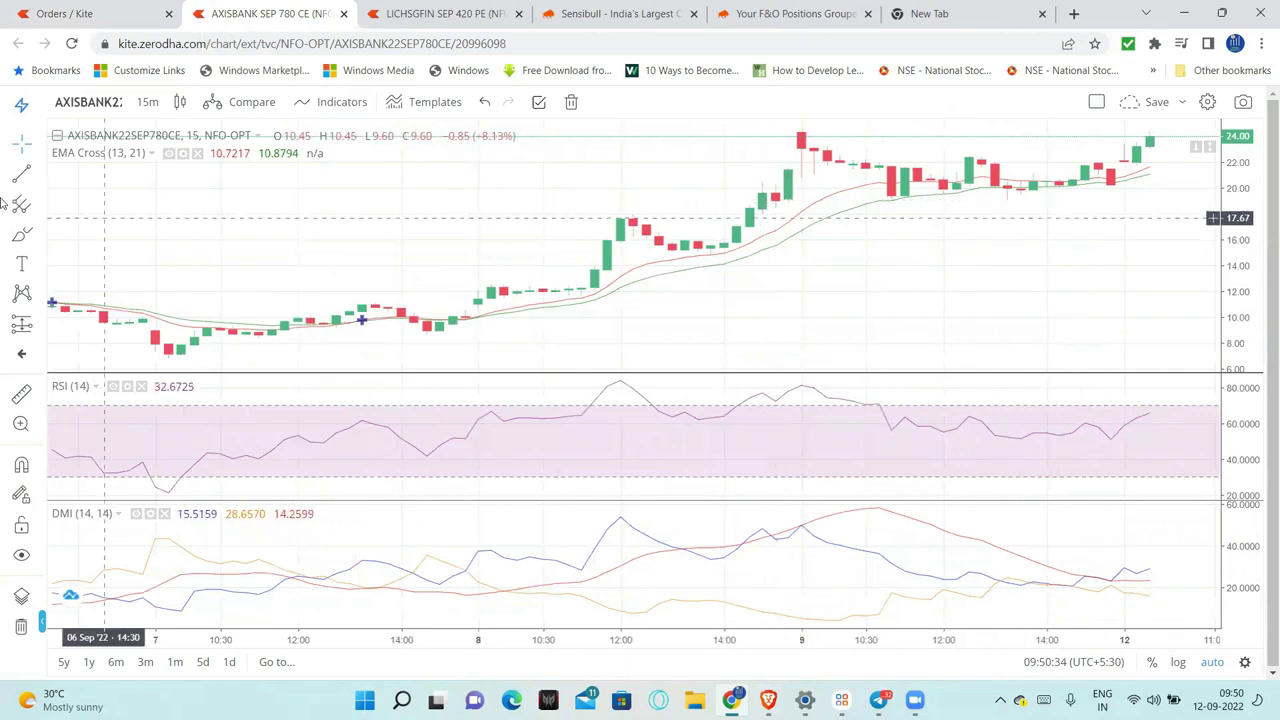
Step: Hand-draw a box around the 9–12 Sep consolidation between 20 and 24
{"action": "left_click", "coordinate": [21, 234]}
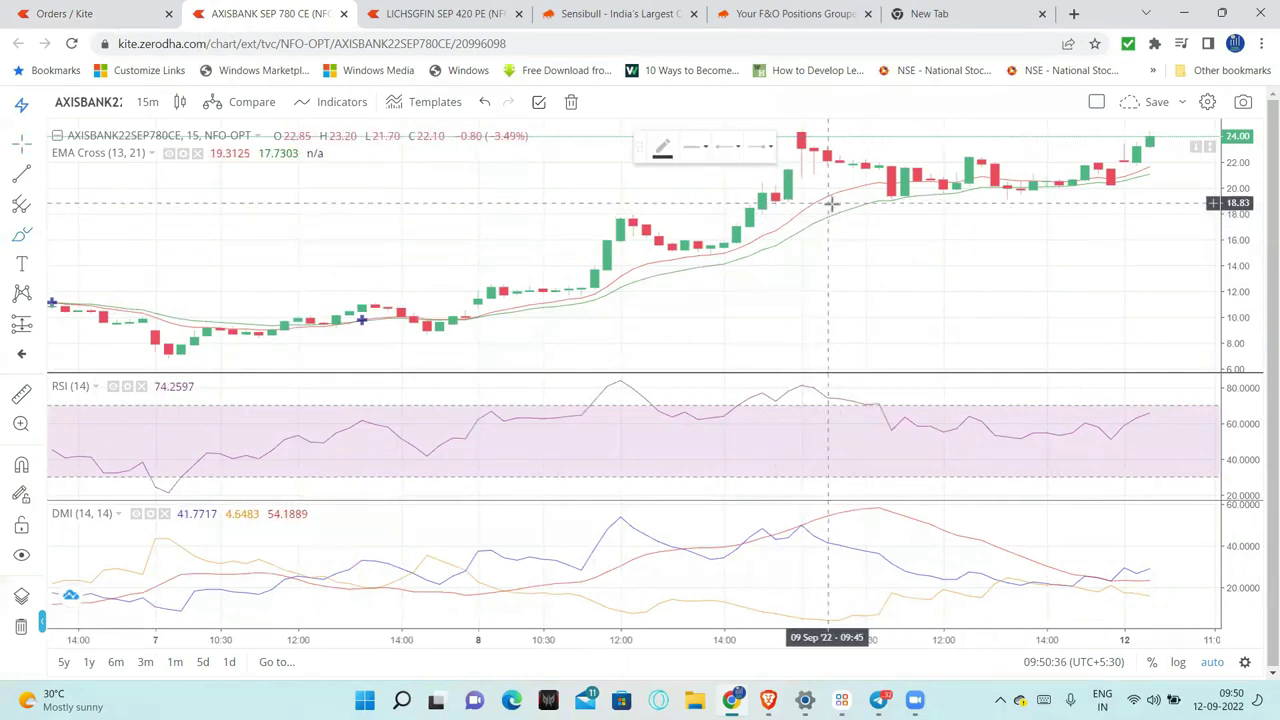
{"action": "left_click_drag", "start_coordinate": [830, 203], "coordinate": [1176, 201]}
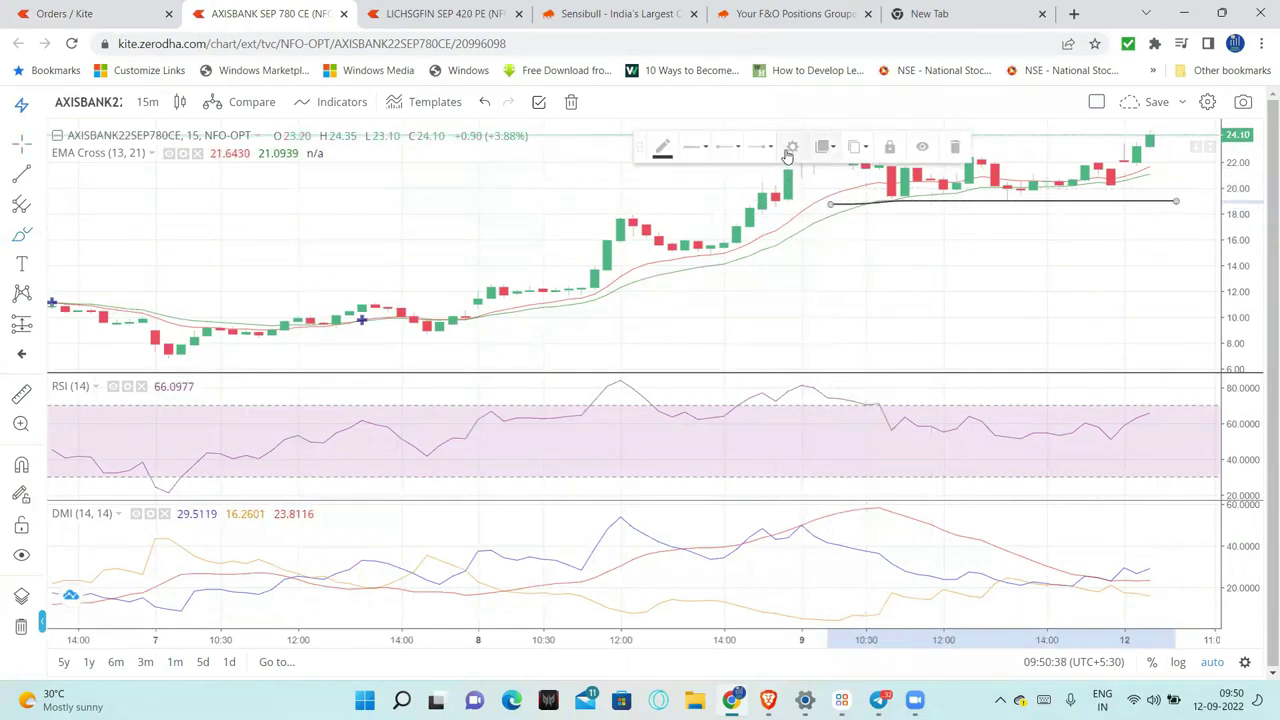
{"action": "left_click_drag", "start_coordinate": [636, 145], "coordinate": [345, 240]}
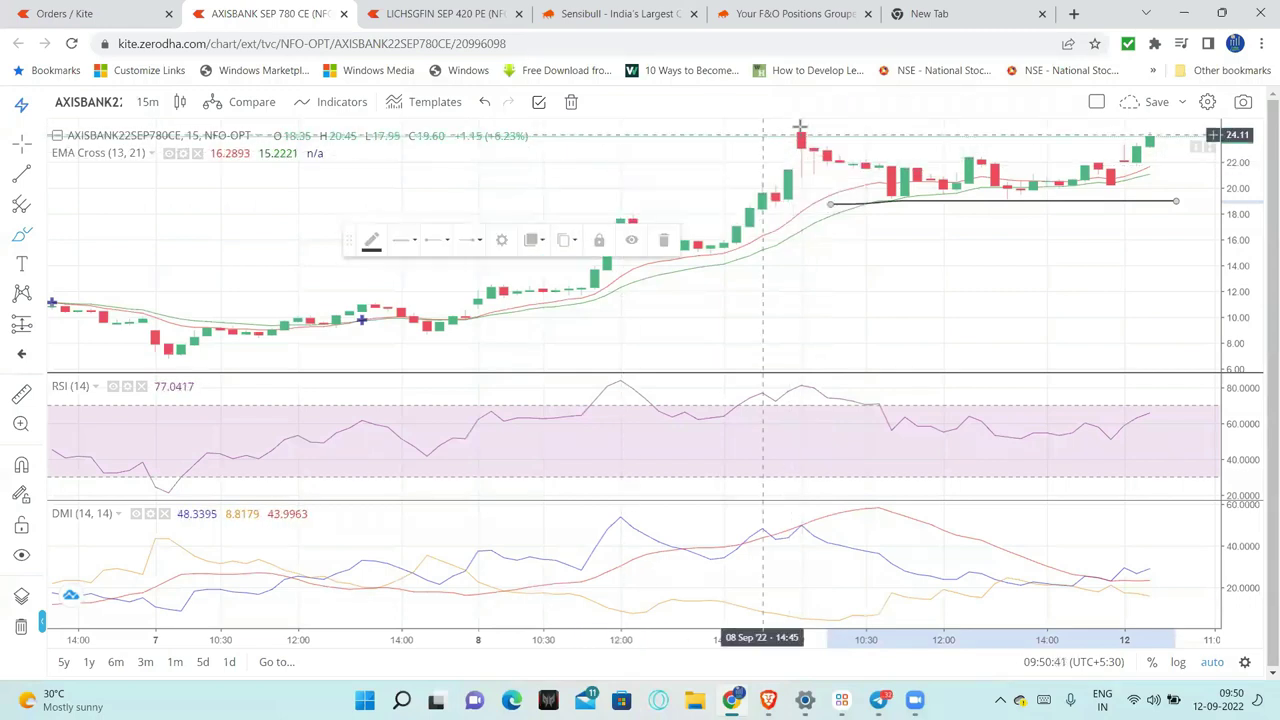
{"action": "left_click", "coordinate": [24, 235]}
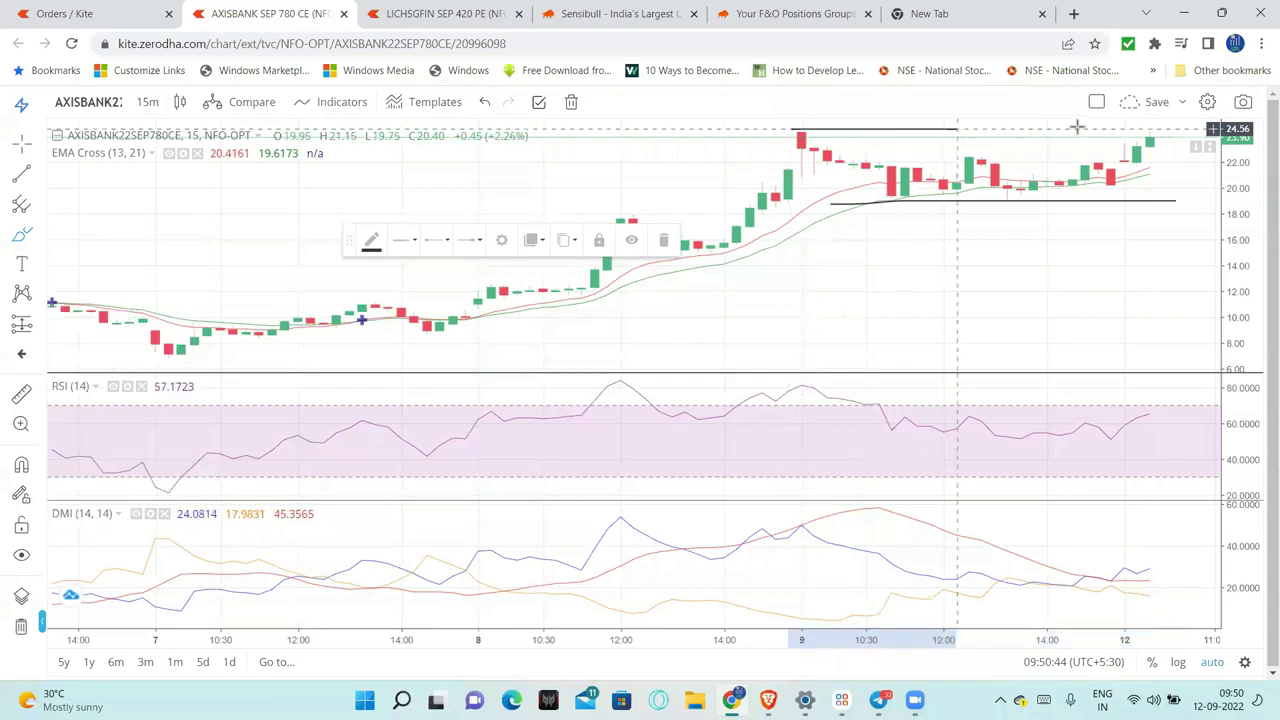
{"action": "left_click_drag", "start_coordinate": [1164, 127], "coordinate": [1164, 177]}
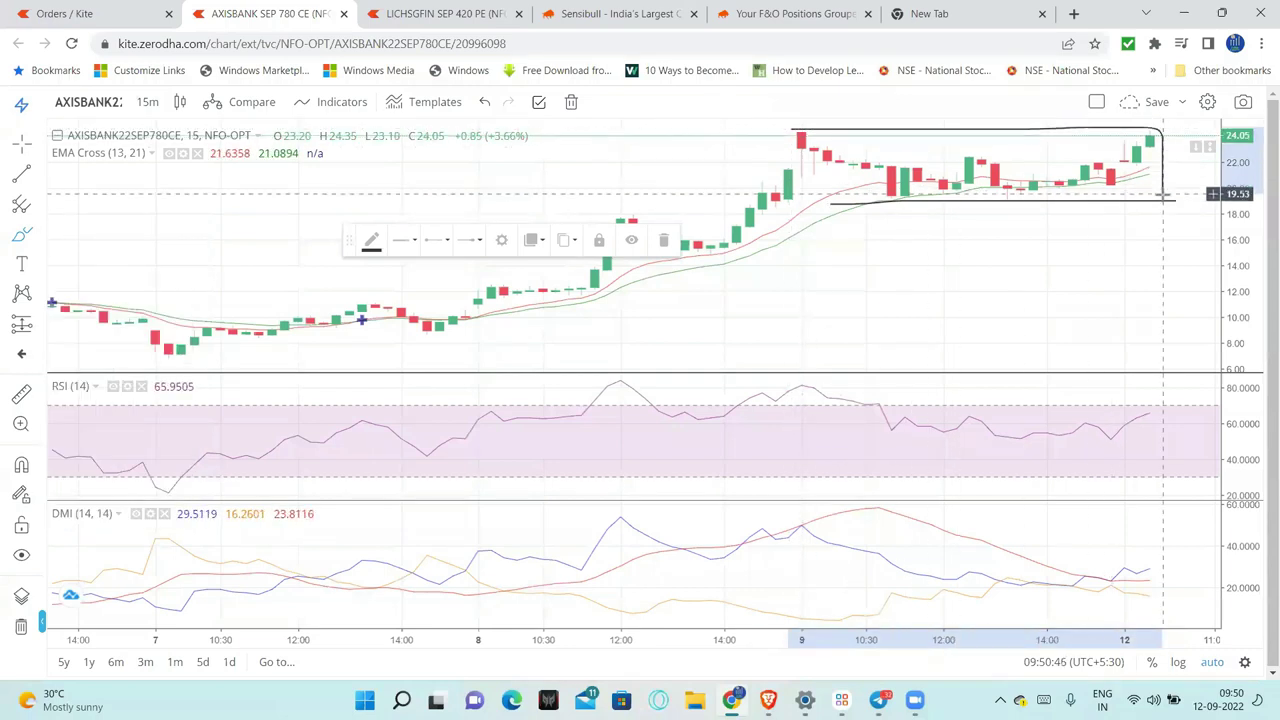
{"action": "mouse_move", "coordinate": [790, 130]}
{"action": "left_mouse_down"}
{"action": "mouse_move", "coordinate": [801, 210]}
{"action": "mouse_move", "coordinate": [878, 211]}
{"action": "left_mouse_up"}
{"action": "mouse_move", "coordinate": [1151, 201]}
{"action": "left_mouse_down"}
{"action": "mouse_move", "coordinate": [1160, 231]}
{"action": "mouse_move", "coordinate": [1137, 237]}
{"action": "left_mouse_up"}
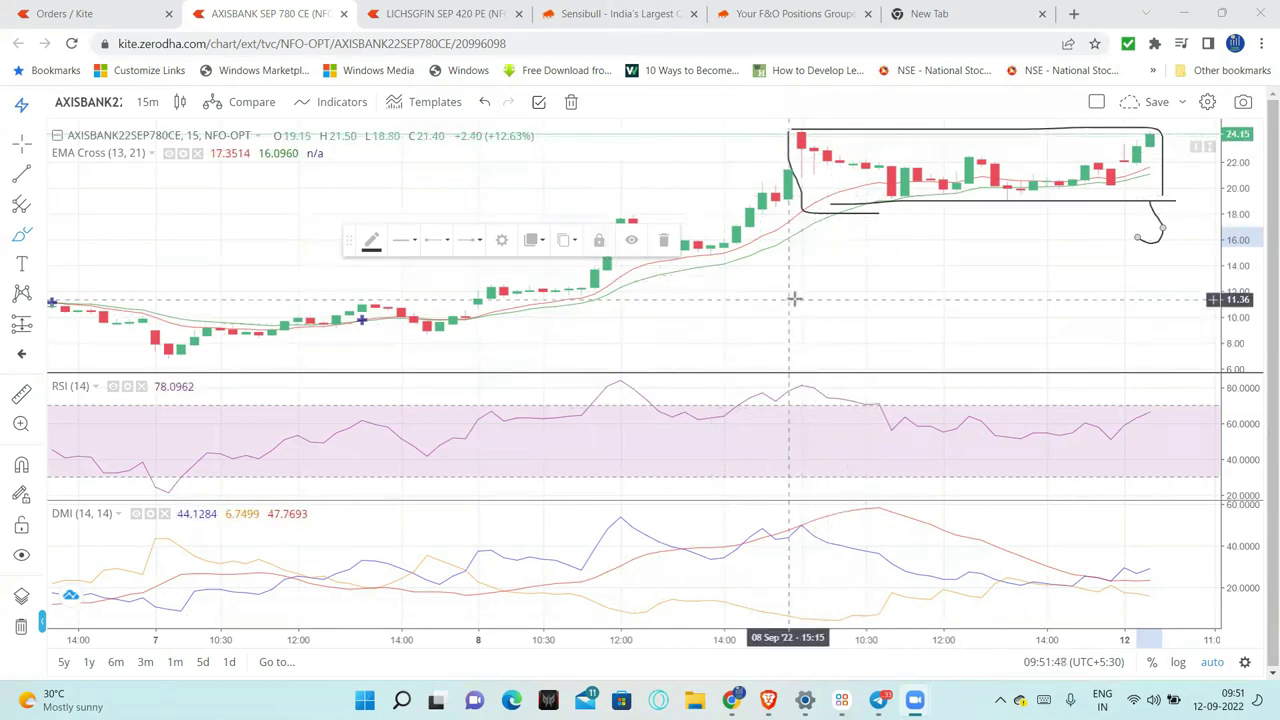
{"action": "scroll", "coordinate": [795, 298], "scroll_direction": "down", "scroll_amount": 1}
{"action": "scroll", "coordinate": [800, 298], "scroll_direction": "up", "scroll_amount": 1}
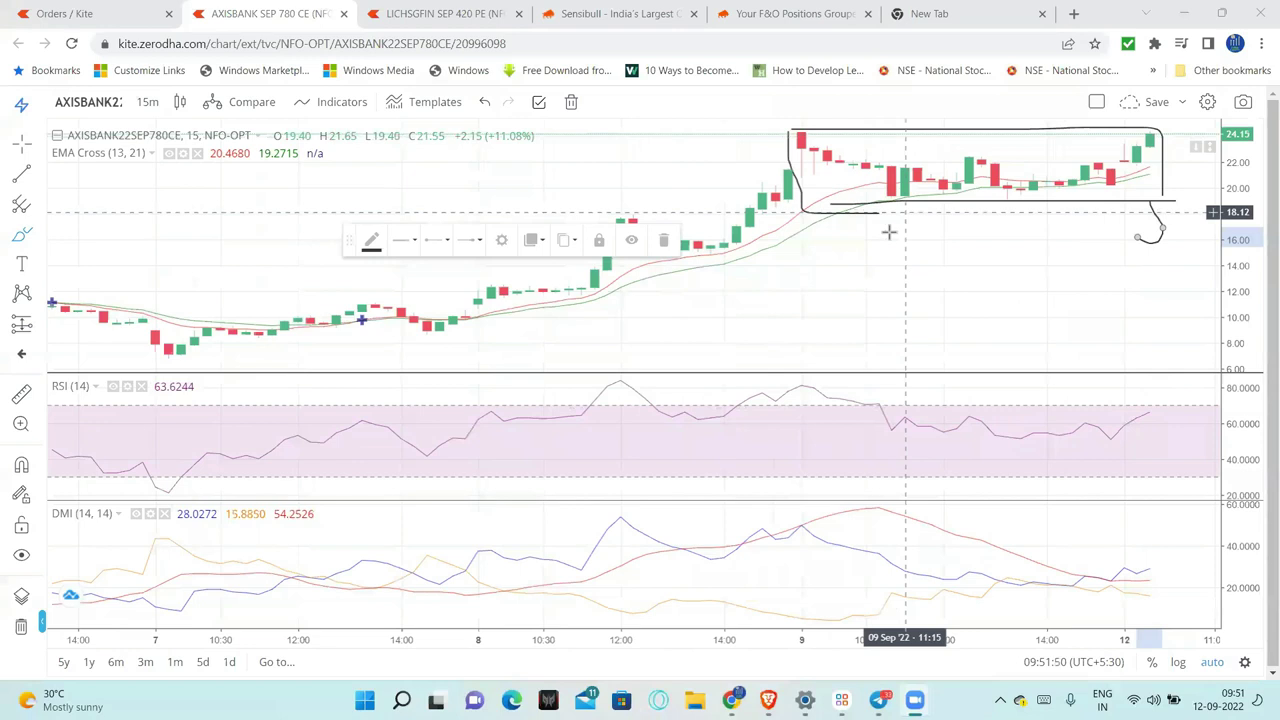
{"action": "scroll", "coordinate": [870, 290], "scroll_direction": "up", "scroll_amount": 1}
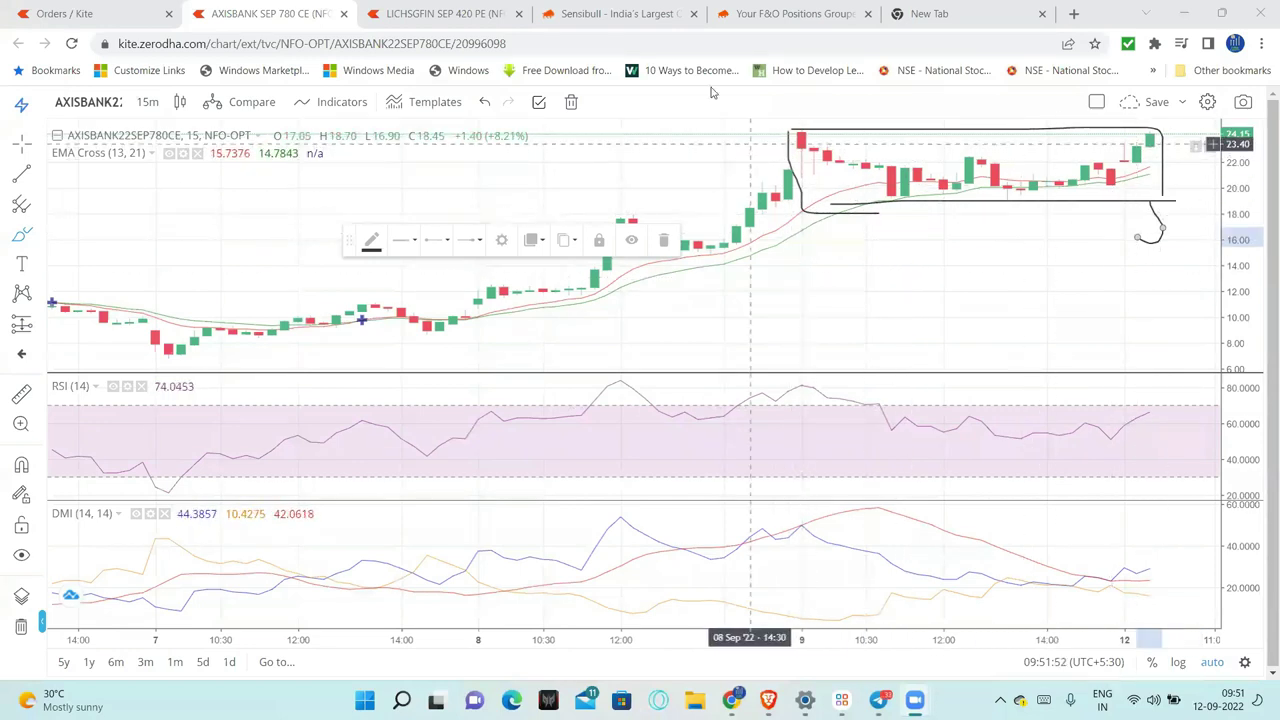
Step: Return to Kite's Positions page, showing AXISBANK SEP 780 CE at 2400 qty, and scroll to Day's history
{"action": "left_click", "coordinate": [73, 10]}
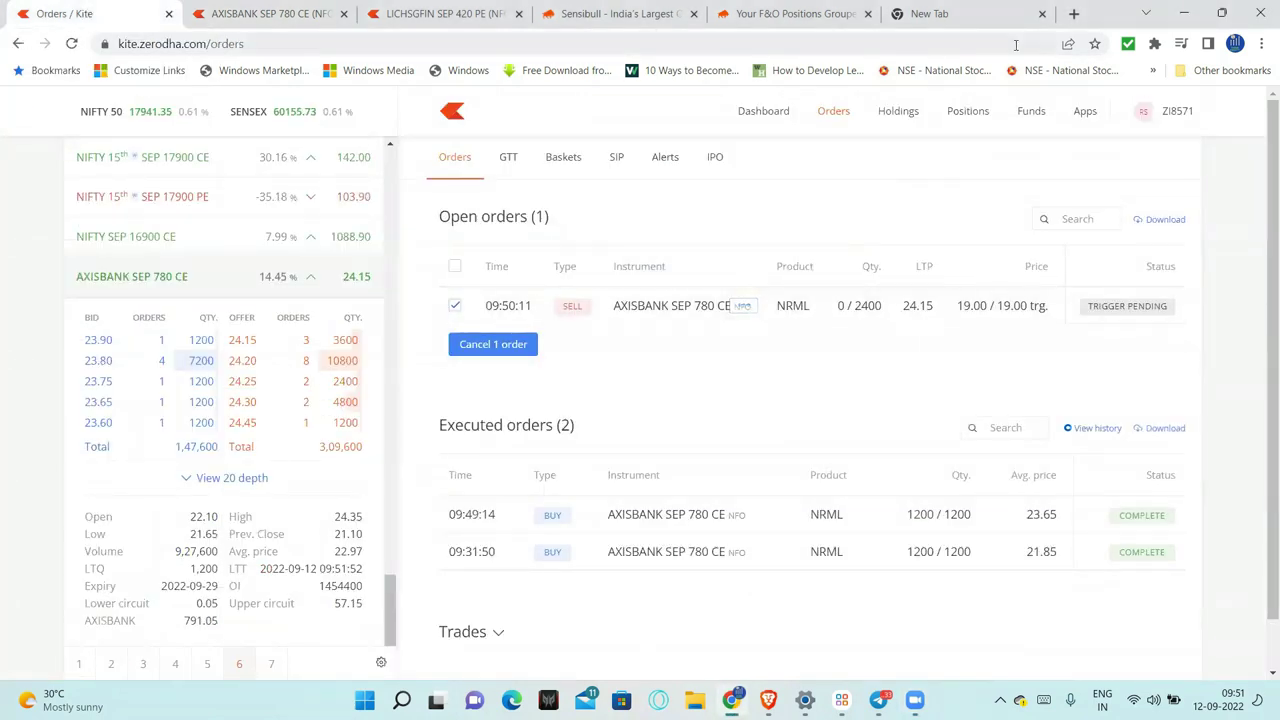
{"action": "left_click", "coordinate": [968, 112]}
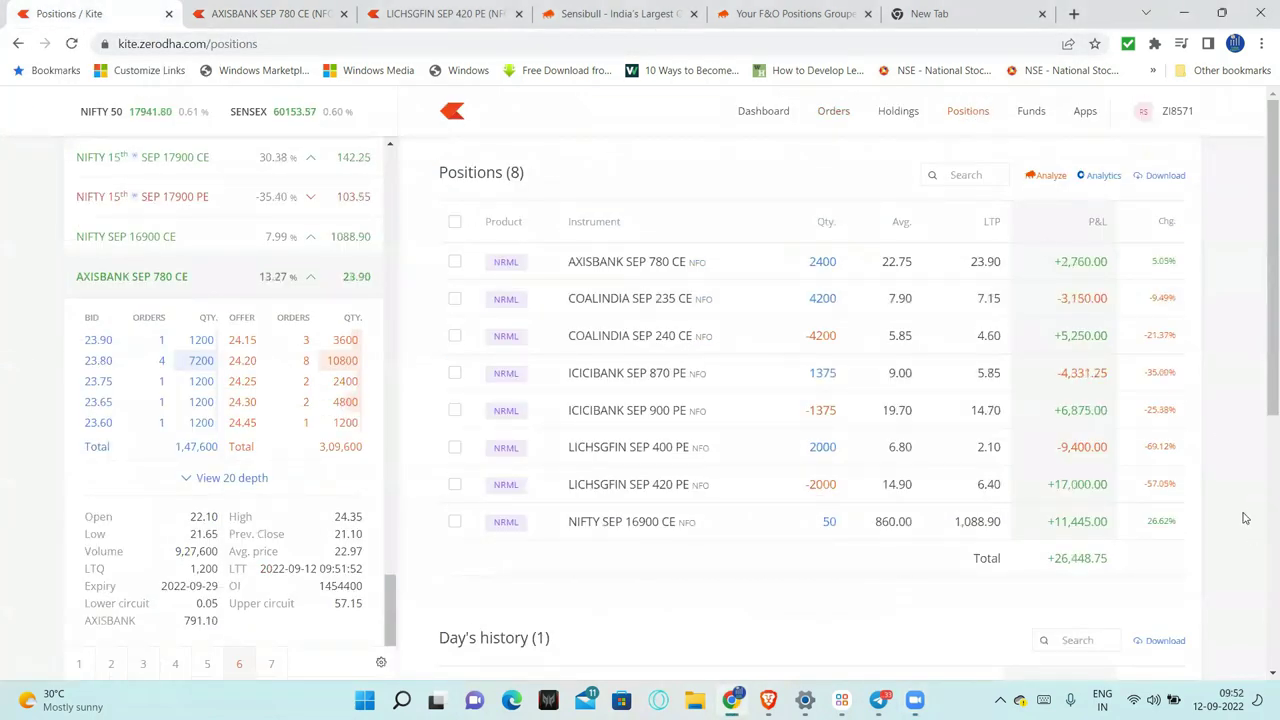
{"action": "scroll", "coordinate": [1243, 517], "scroll_direction": "down", "scroll_amount": 1}
{"action": "scroll", "coordinate": [1132, 388], "scroll_direction": "up", "scroll_amount": 1}
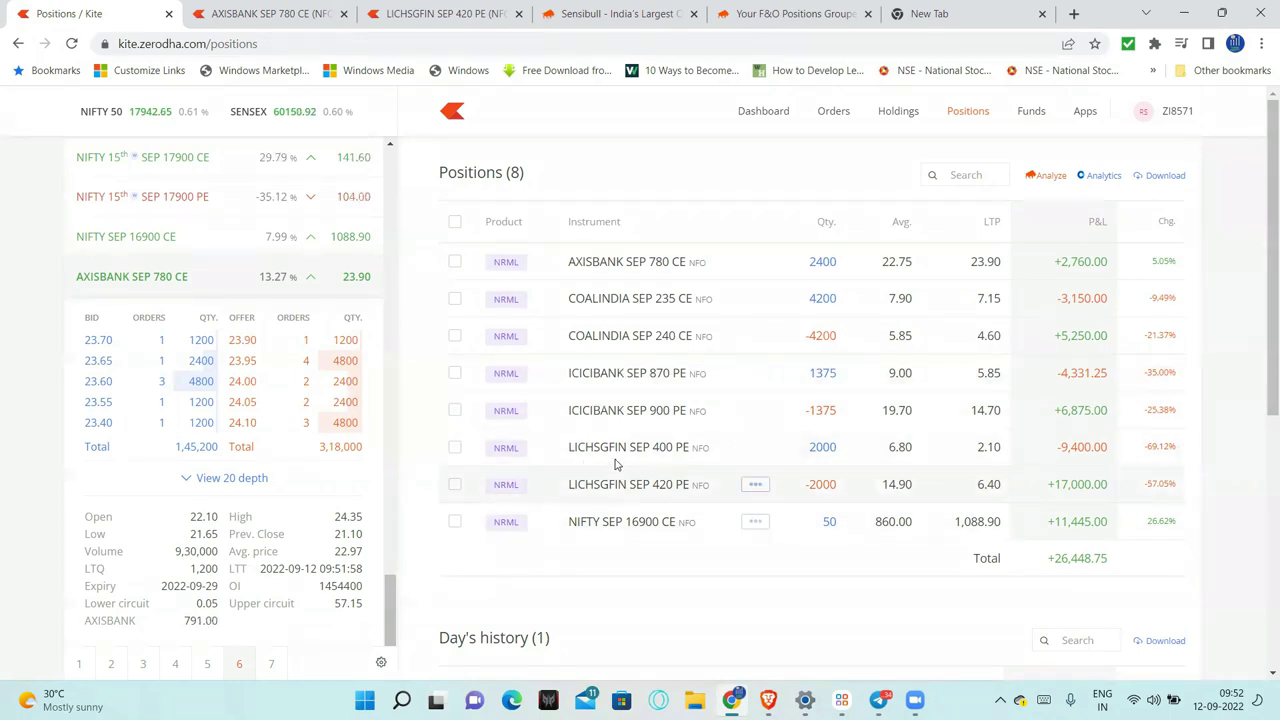
{"action": "scroll", "coordinate": [760, 569], "scroll_direction": "down", "scroll_amount": 2}
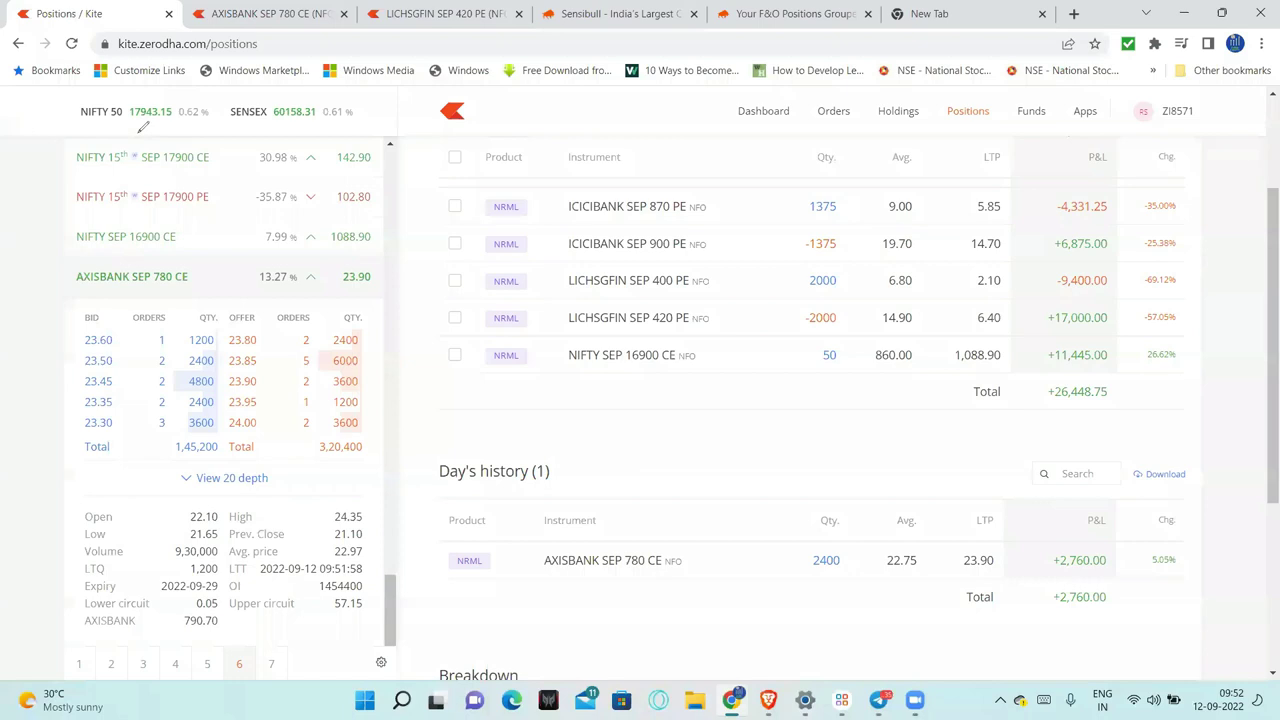
Step: Mark NIFTY 50 with 18K, circle NIFTY SEP 16900 CE and add handwritten delta notes
{"action": "left_click_drag", "start_coordinate": [116, 127], "coordinate": [180, 125]}
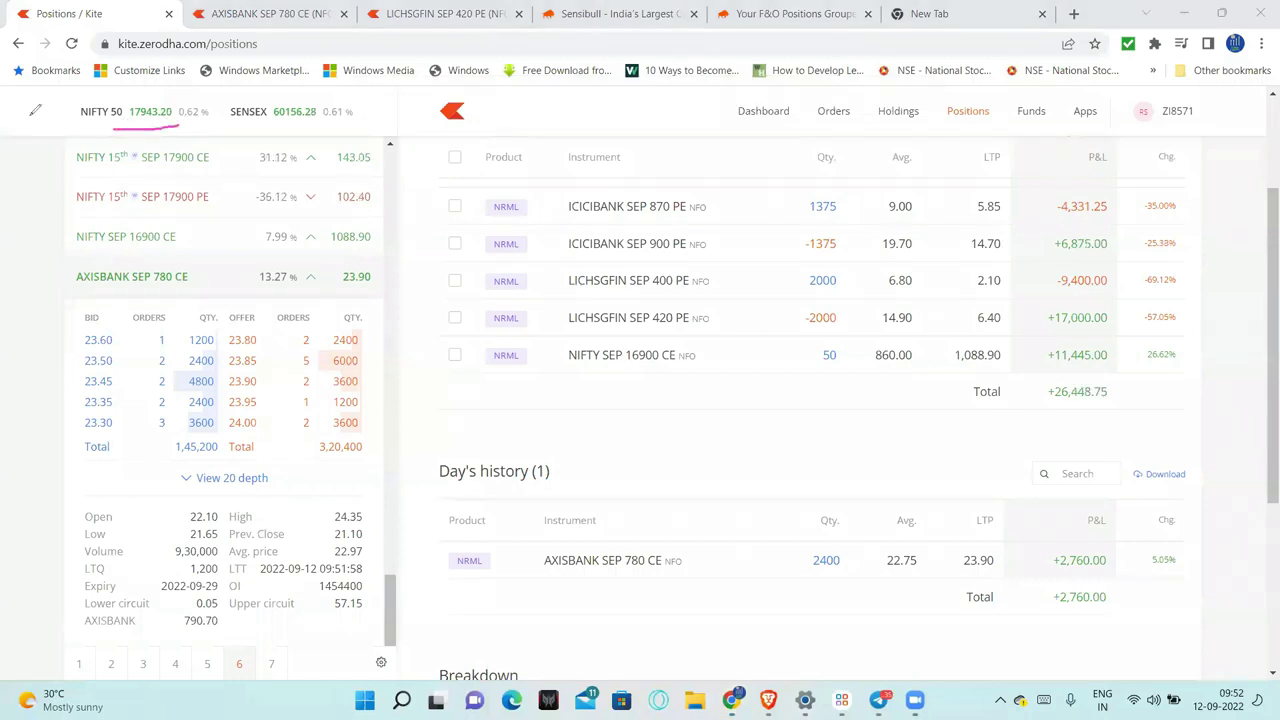
{"action": "left_click_drag", "start_coordinate": [31, 116], "coordinate": [86, 130]}
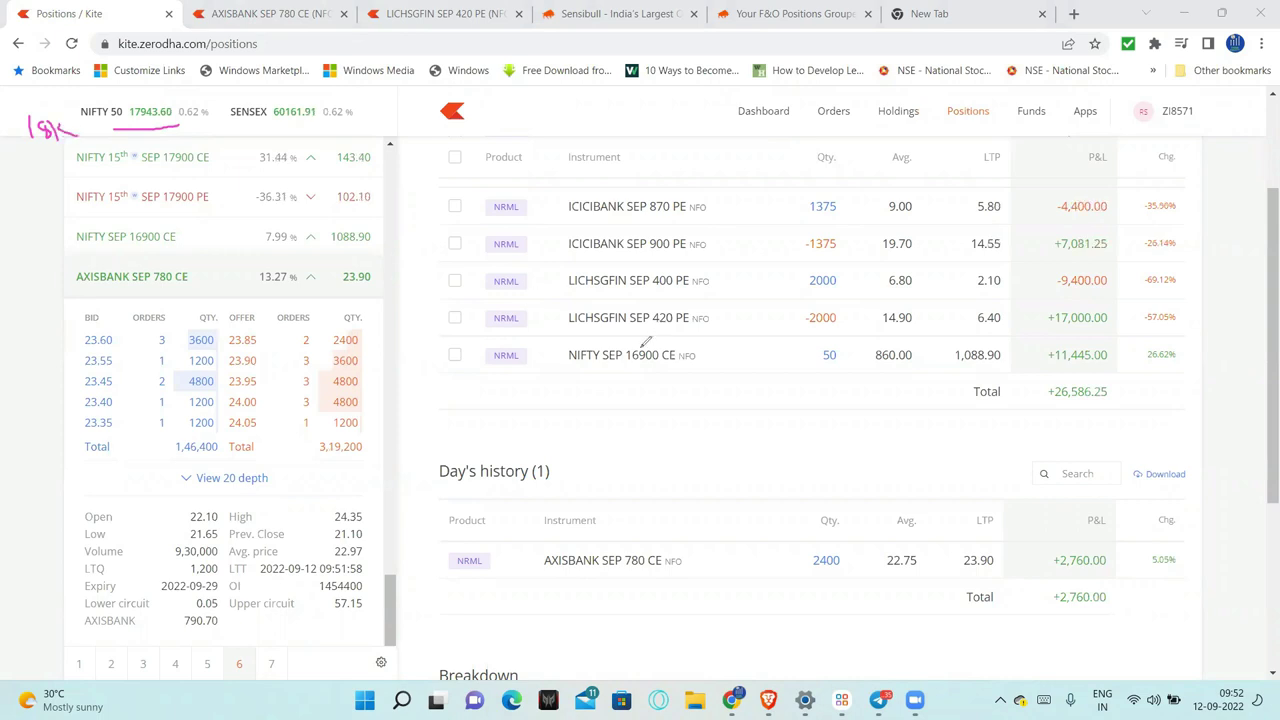
{"action": "left_click_drag", "start_coordinate": [564, 369], "coordinate": [699, 370]}
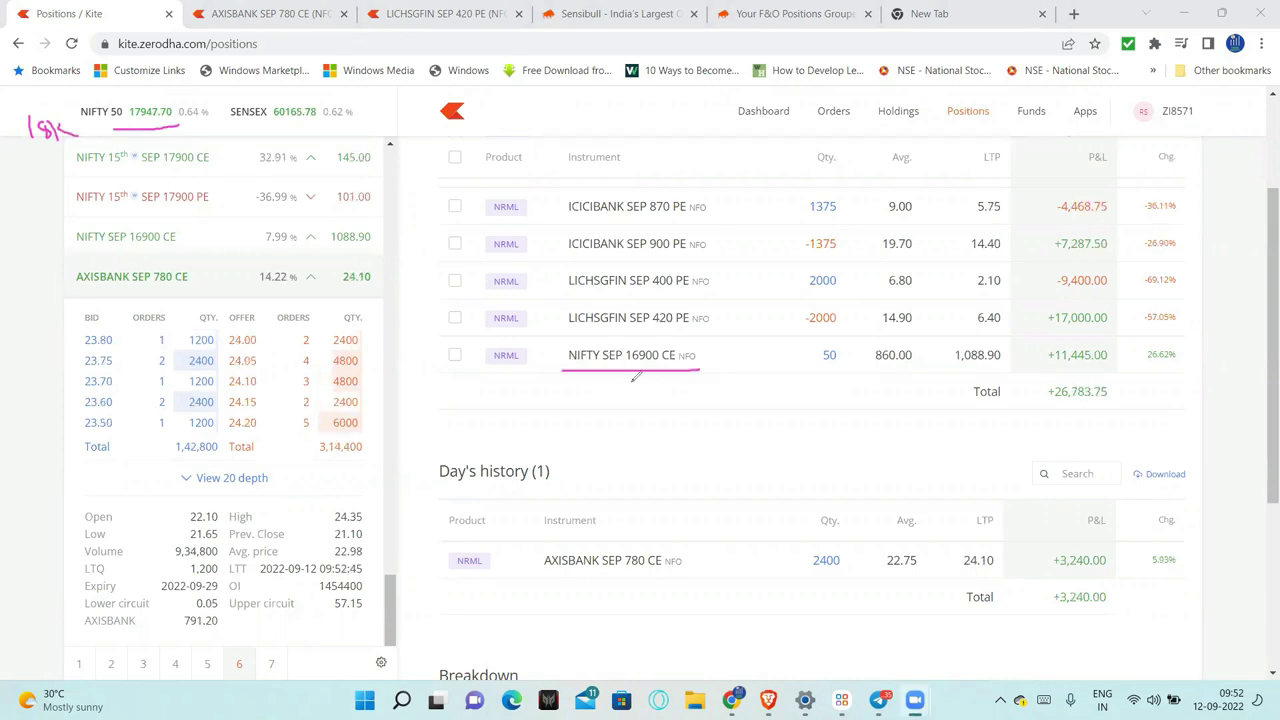
{"action": "mouse_move", "coordinate": [566, 367]}
{"action": "left_mouse_down"}
{"action": "mouse_move", "coordinate": [600, 330]}
{"action": "mouse_move", "coordinate": [688, 333]}
{"action": "mouse_move", "coordinate": [670, 367]}
{"action": "left_mouse_up"}
{"action": "mouse_move", "coordinate": [652, 458]}
{"action": "left_mouse_down"}
{"action": "mouse_move", "coordinate": [646, 370]}
{"action": "mouse_move", "coordinate": [684, 405]}
{"action": "mouse_move", "coordinate": [719, 395]}
{"action": "mouse_move", "coordinate": [736, 418]}
{"action": "mouse_move", "coordinate": [690, 386]}
{"action": "left_mouse_up"}
{"action": "left_click_drag", "start_coordinate": [728, 462], "coordinate": [778, 446]}
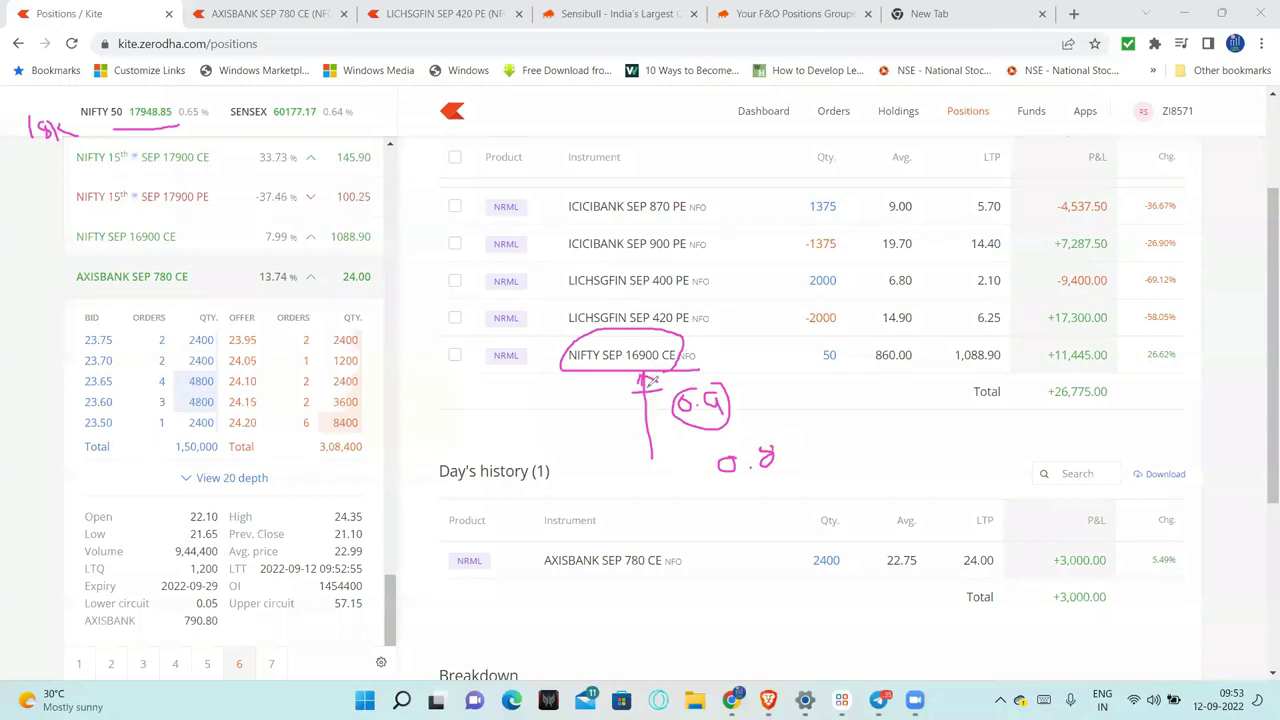
{"action": "left_click_drag", "start_coordinate": [782, 381], "coordinate": [747, 410]}
{"action": "left_click_drag", "start_coordinate": [684, 468], "coordinate": [720, 458]}
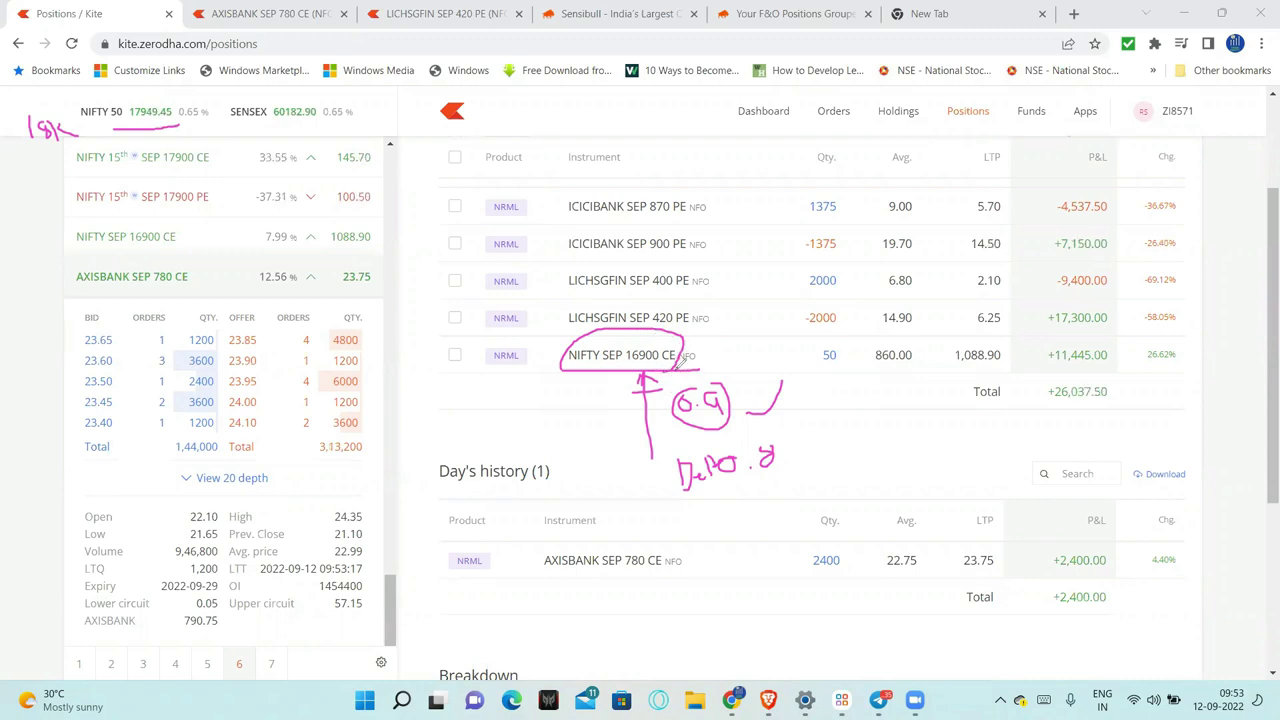
Step: Circle the NIFTY option's Qty 50, Avg 860.00 and LTP 1,088.90 and connect them
{"action": "mouse_move", "coordinate": [838, 344]}
{"action": "left_mouse_down"}
{"action": "mouse_move", "coordinate": [828, 378]}
{"action": "mouse_move", "coordinate": [842, 345]}
{"action": "left_mouse_up"}
{"action": "mouse_move", "coordinate": [976, 346]}
{"action": "left_mouse_down"}
{"action": "mouse_move", "coordinate": [948, 352]}
{"action": "mouse_move", "coordinate": [974, 370]}
{"action": "mouse_move", "coordinate": [903, 369]}
{"action": "mouse_move", "coordinate": [880, 394]}
{"action": "left_mouse_up"}
{"action": "mouse_move", "coordinate": [834, 424]}
{"action": "left_mouse_down"}
{"action": "mouse_move", "coordinate": [836, 452]}
{"action": "mouse_move", "coordinate": [876, 446]}
{"action": "mouse_move", "coordinate": [866, 428]}
{"action": "mouse_move", "coordinate": [912, 442]}
{"action": "mouse_move", "coordinate": [850, 418]}
{"action": "mouse_move", "coordinate": [912, 446]}
{"action": "left_mouse_up"}
{"action": "left_click_drag", "start_coordinate": [880, 402], "coordinate": [912, 434]}
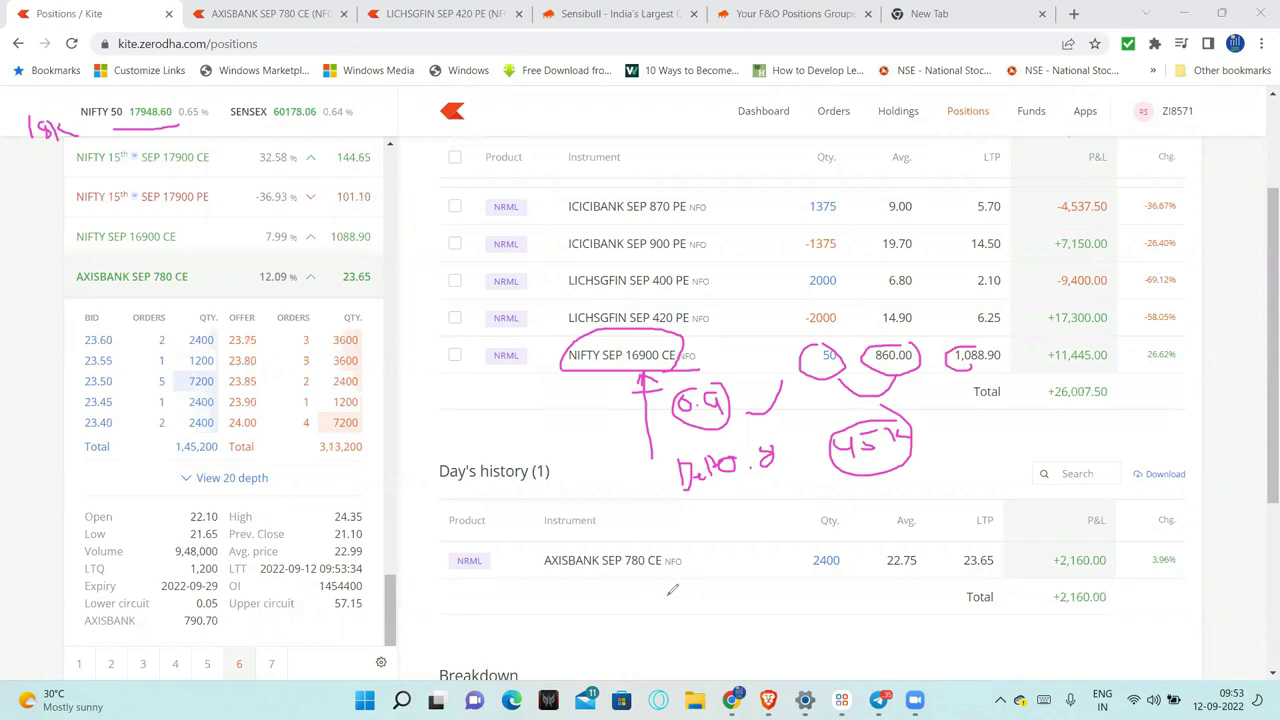
Step: Circle the handwritten notes, including 3L beside AXISBANK, and draw arrows pointing to them
{"action": "mouse_move", "coordinate": [665, 594]}
{"action": "left_mouse_down"}
{"action": "mouse_move", "coordinate": [686, 592]}
{"action": "mouse_move", "coordinate": [676, 616]}
{"action": "mouse_move", "coordinate": [725, 610]}
{"action": "left_mouse_up"}
{"action": "mouse_move", "coordinate": [676, 563]}
{"action": "left_mouse_down"}
{"action": "mouse_move", "coordinate": [645, 598]}
{"action": "mouse_move", "coordinate": [705, 628]}
{"action": "mouse_move", "coordinate": [716, 578]}
{"action": "mouse_move", "coordinate": [840, 470]}
{"action": "mouse_move", "coordinate": [826, 478]}
{"action": "mouse_move", "coordinate": [842, 500]}
{"action": "left_mouse_up"}
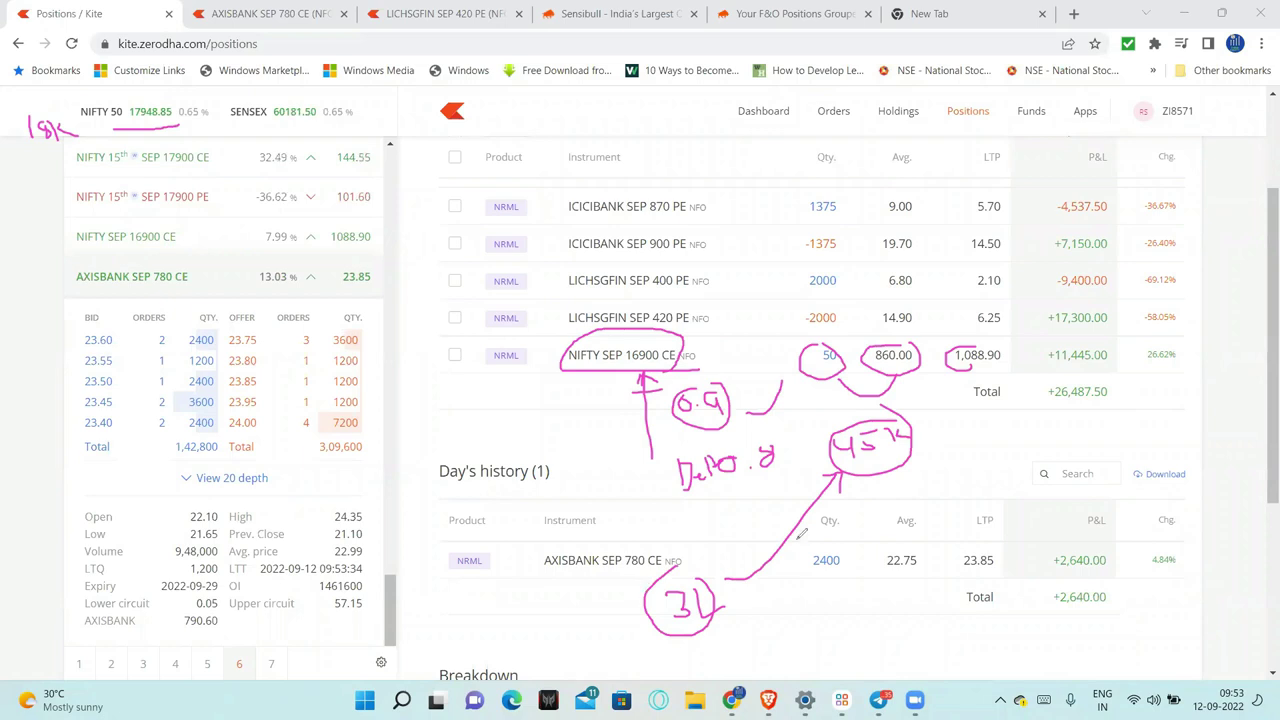
{"action": "mouse_move", "coordinate": [908, 409]}
{"action": "left_mouse_down"}
{"action": "mouse_move", "coordinate": [870, 404]}
{"action": "mouse_move", "coordinate": [832, 424]}
{"action": "mouse_move", "coordinate": [865, 478]}
{"action": "left_mouse_up"}
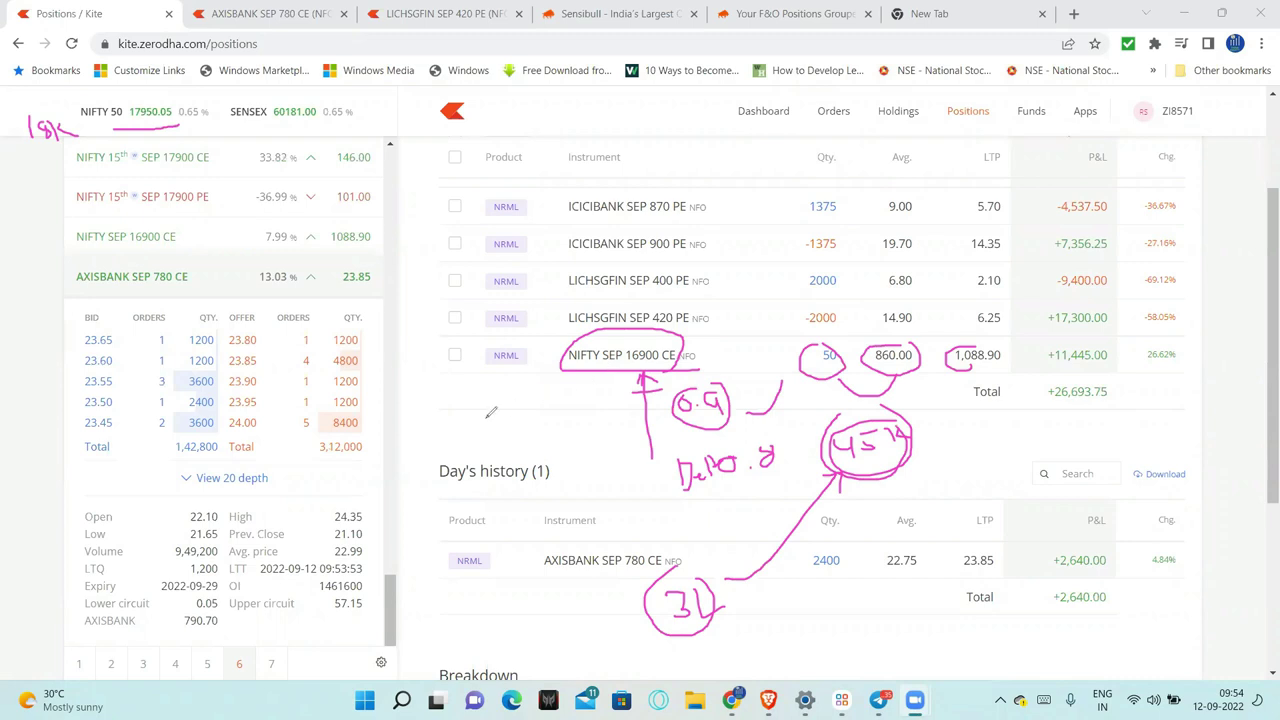
{"action": "mouse_move", "coordinate": [490, 422]}
{"action": "left_mouse_down"}
{"action": "mouse_move", "coordinate": [578, 372]}
{"action": "mouse_move", "coordinate": [582, 388]}
{"action": "left_mouse_up"}
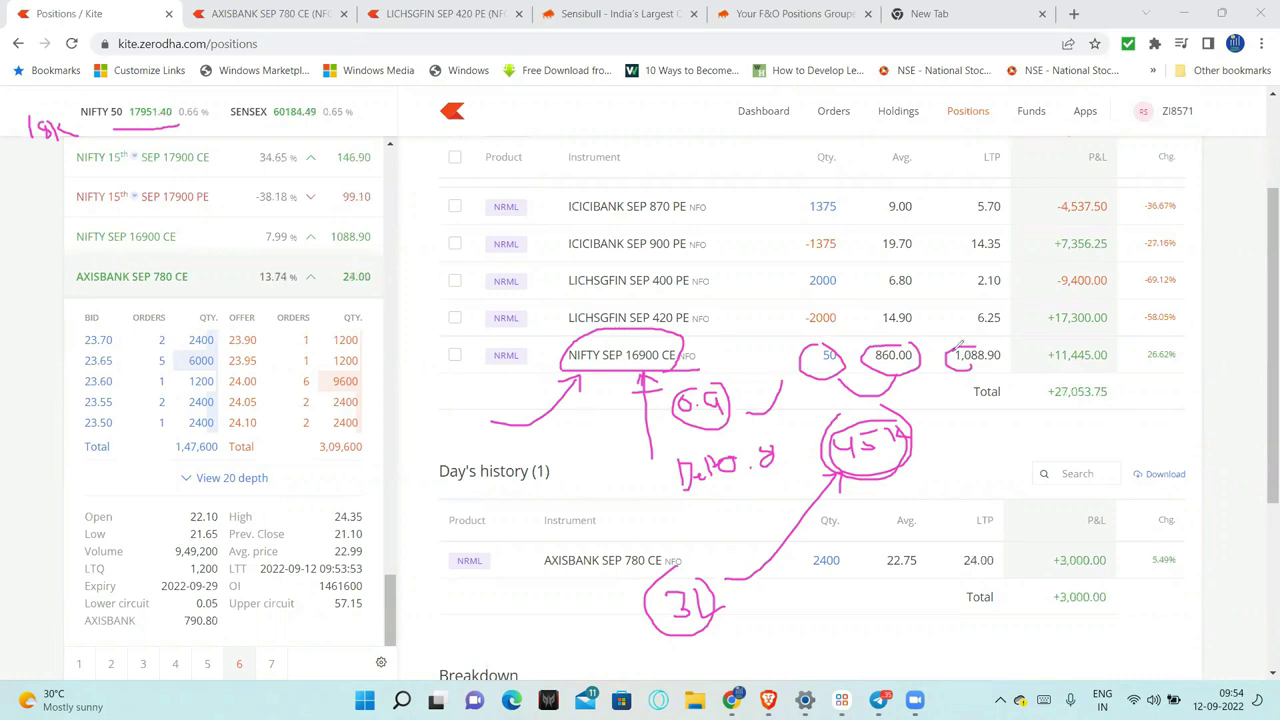
{"action": "left_click_drag", "start_coordinate": [520, 422], "coordinate": [620, 365]}
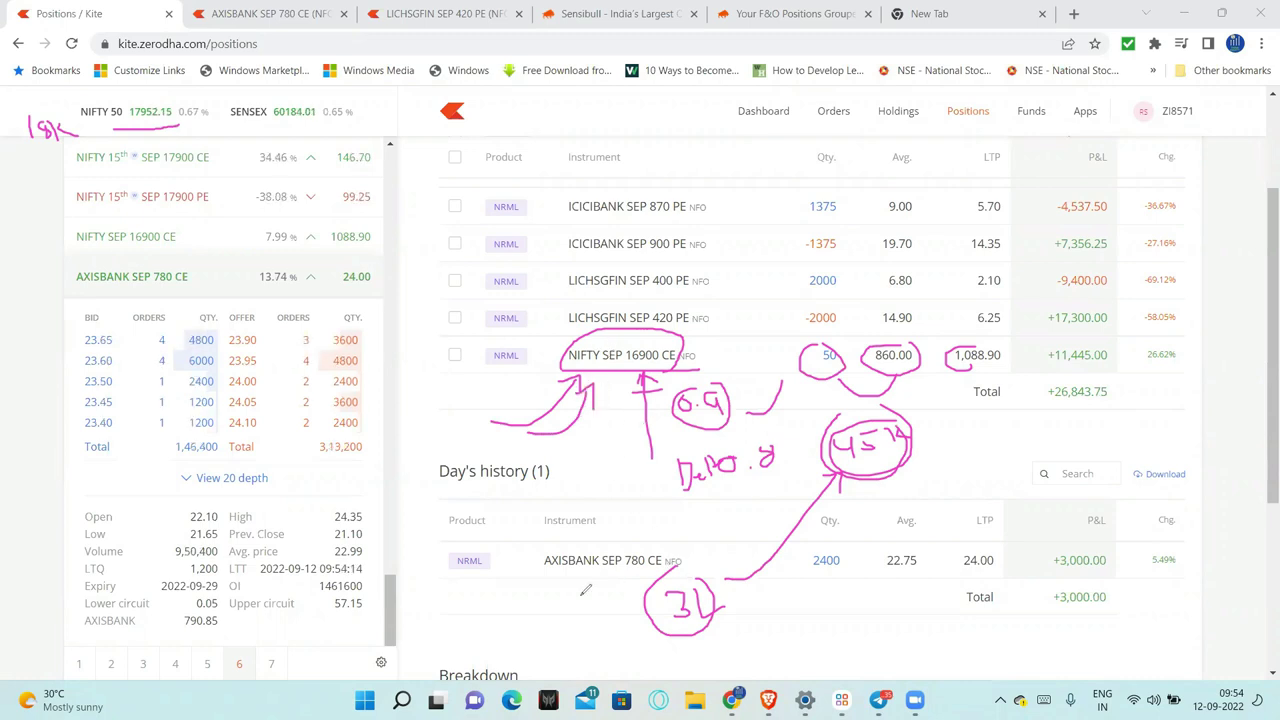
{"action": "mouse_move", "coordinate": [528, 622]}
{"action": "left_mouse_down"}
{"action": "mouse_move", "coordinate": [612, 621]}
{"action": "mouse_move", "coordinate": [606, 631]}
{"action": "left_mouse_up"}
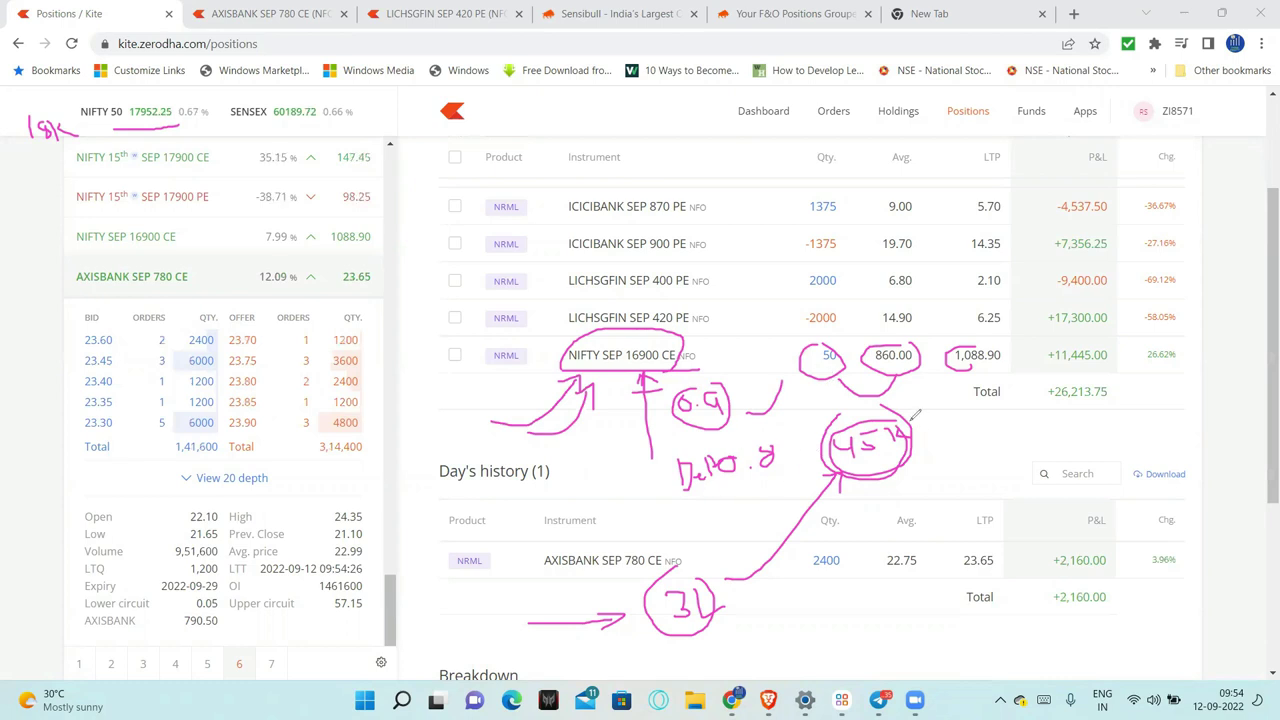
{"action": "mouse_move", "coordinate": [910, 412]}
{"action": "left_mouse_down"}
{"action": "mouse_move", "coordinate": [826, 452]}
{"action": "mouse_move", "coordinate": [912, 426]}
{"action": "left_mouse_up"}
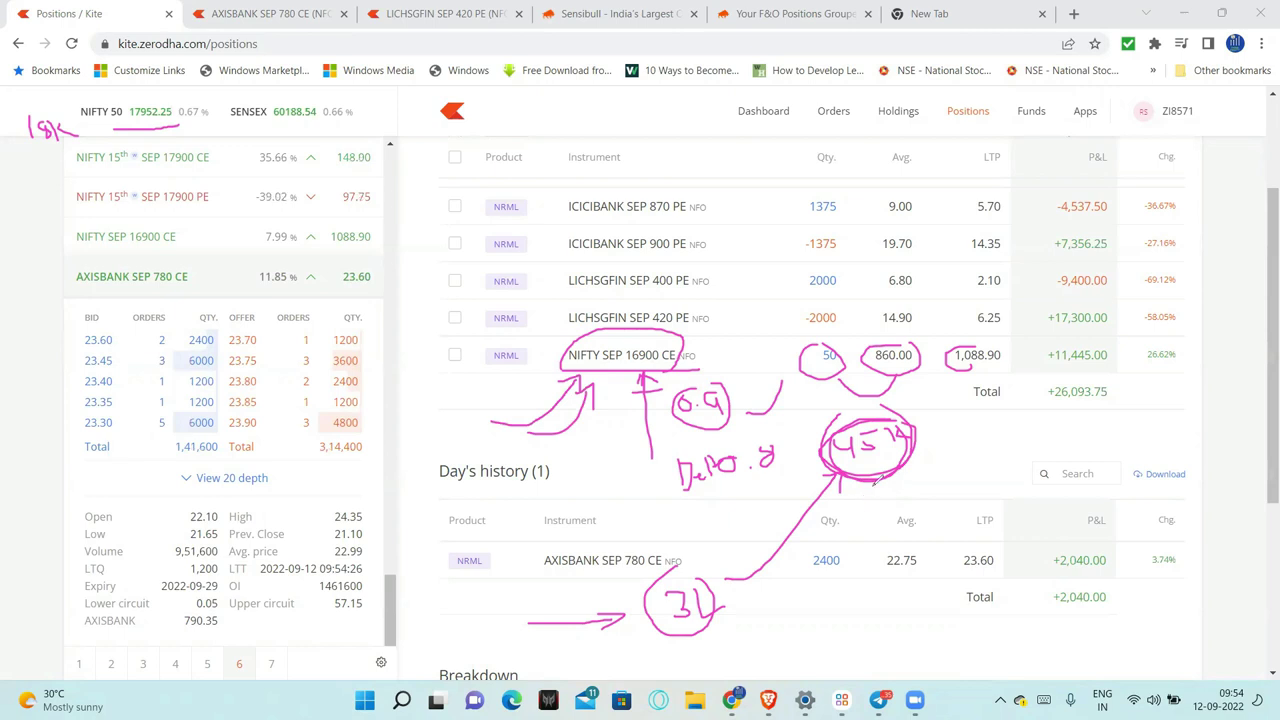
{"action": "left_click_drag", "start_coordinate": [874, 485], "coordinate": [867, 497]}
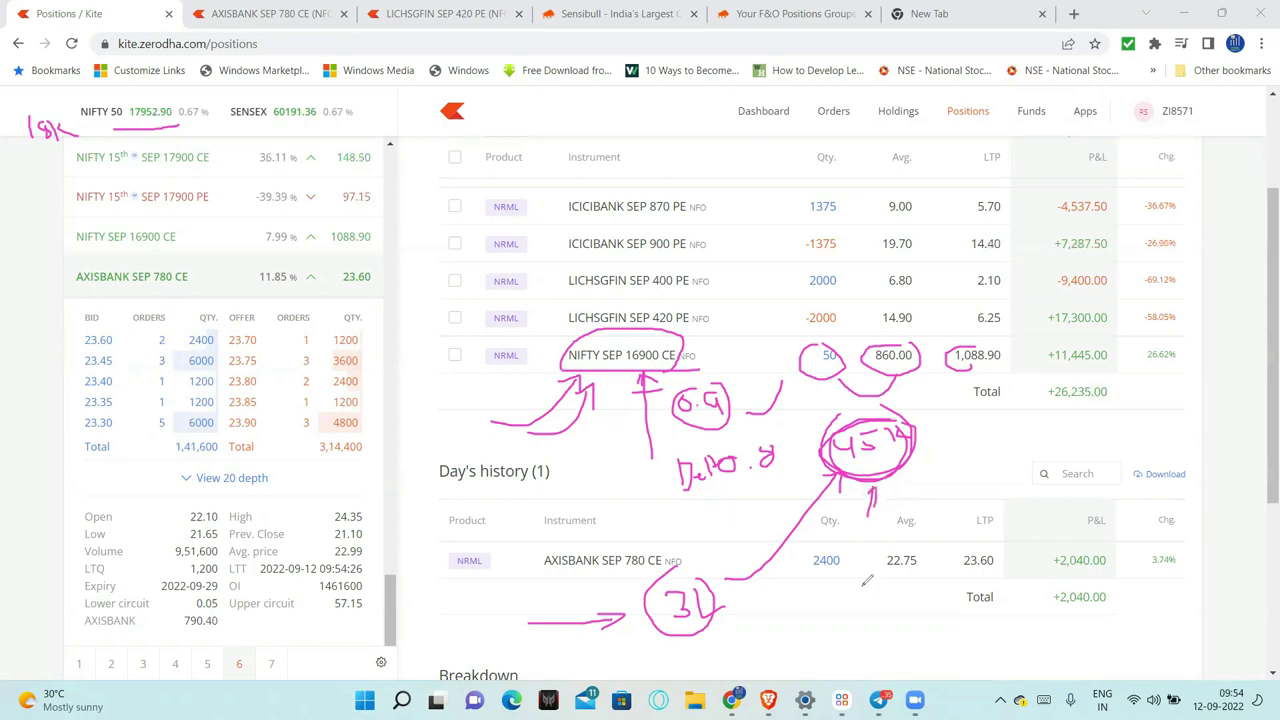
{"action": "mouse_move", "coordinate": [802, 620]}
{"action": "left_mouse_down"}
{"action": "mouse_move", "coordinate": [714, 614]}
{"action": "mouse_move", "coordinate": [750, 632]}
{"action": "left_mouse_up"}
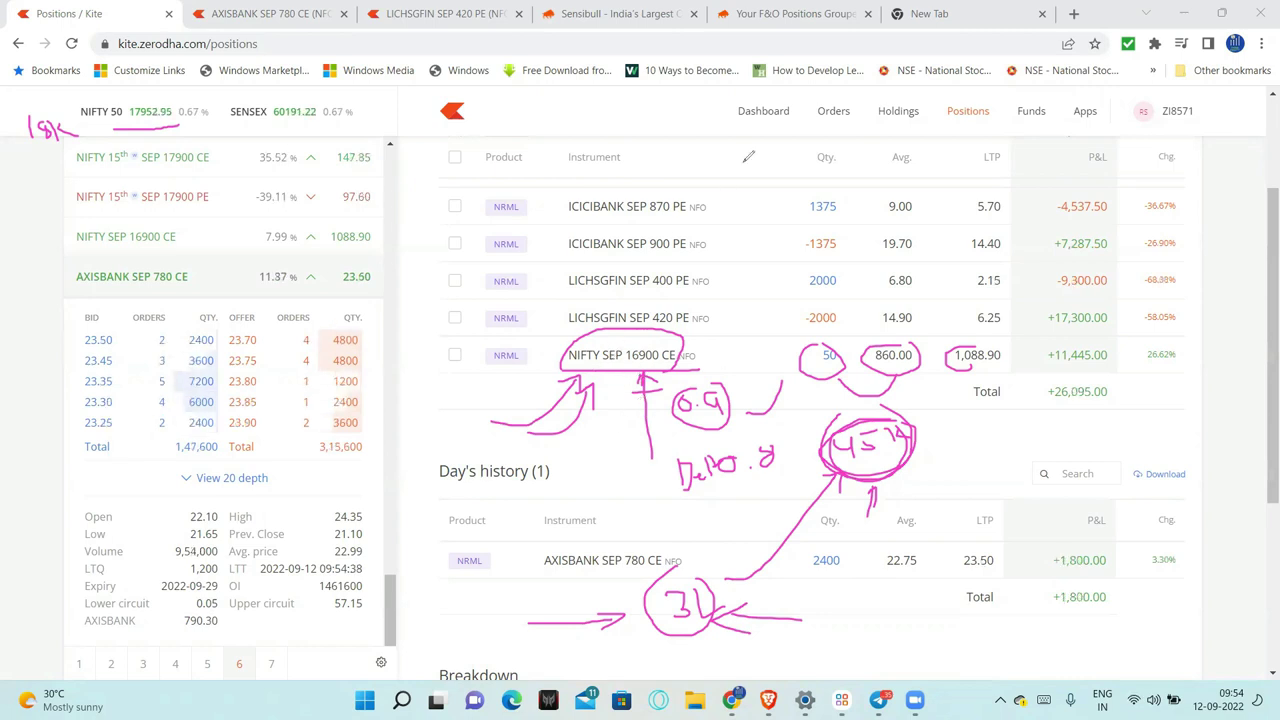
Step: Erase the pen marks, view NIFTY SEP 16900 CE market depth, then go to the AXISBANK SEP 780 CE chart
{"action": "key", "text": "e"}
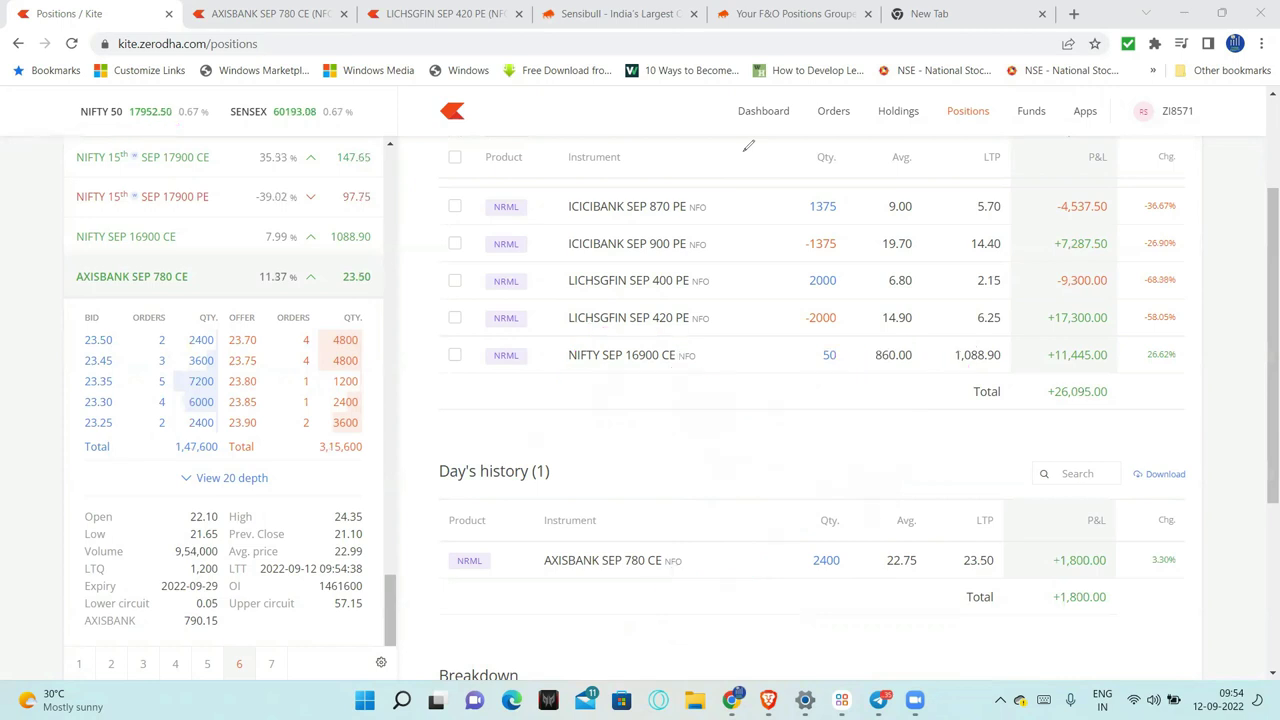
{"action": "left_click", "coordinate": [241, 235]}
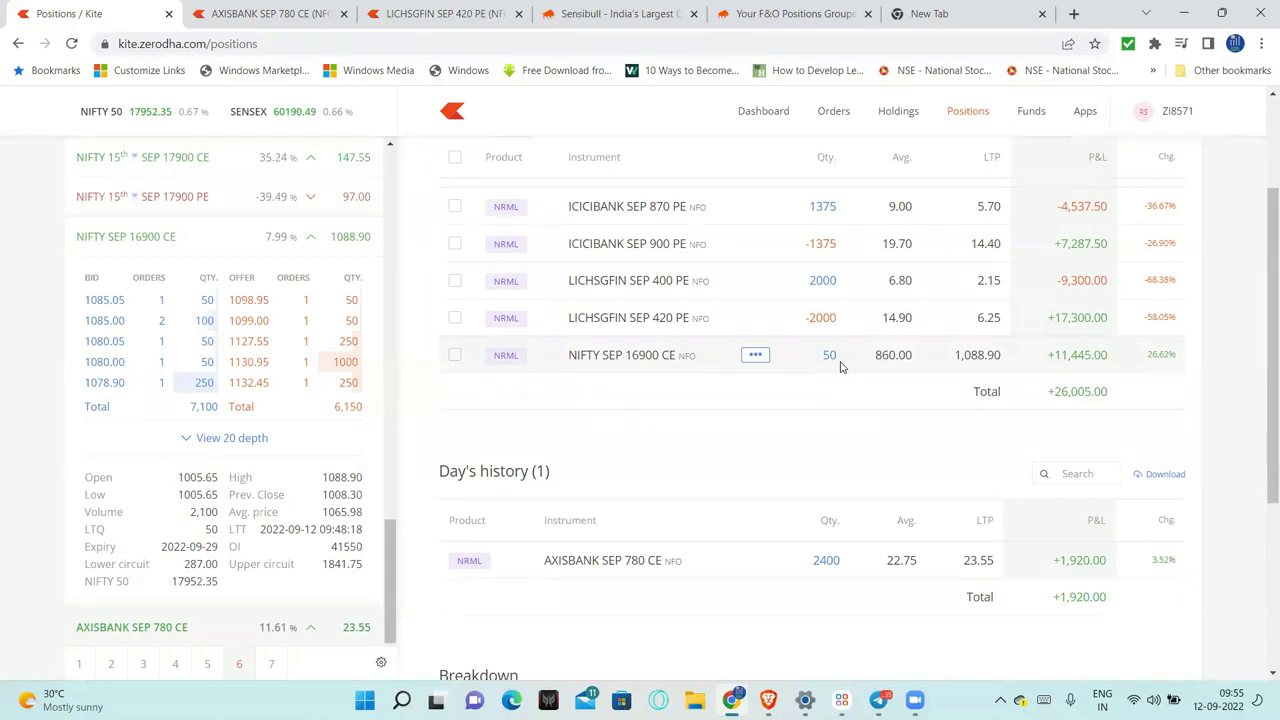
{"action": "left_click", "coordinate": [297, 8]}
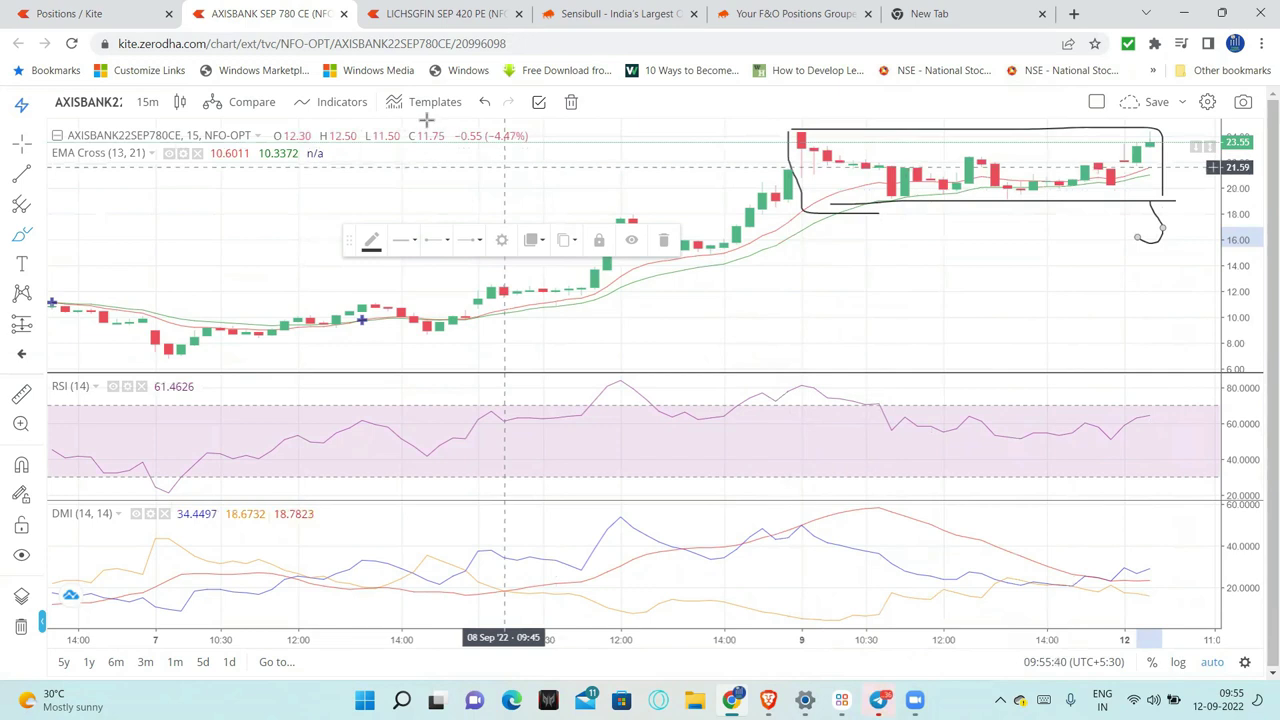
Step: Switch the AXISBANK 29-Sep-2022 CE 780 P&F chart to 3% box size and circle the latest columns
{"action": "mouse_move", "coordinate": [773, 695]}
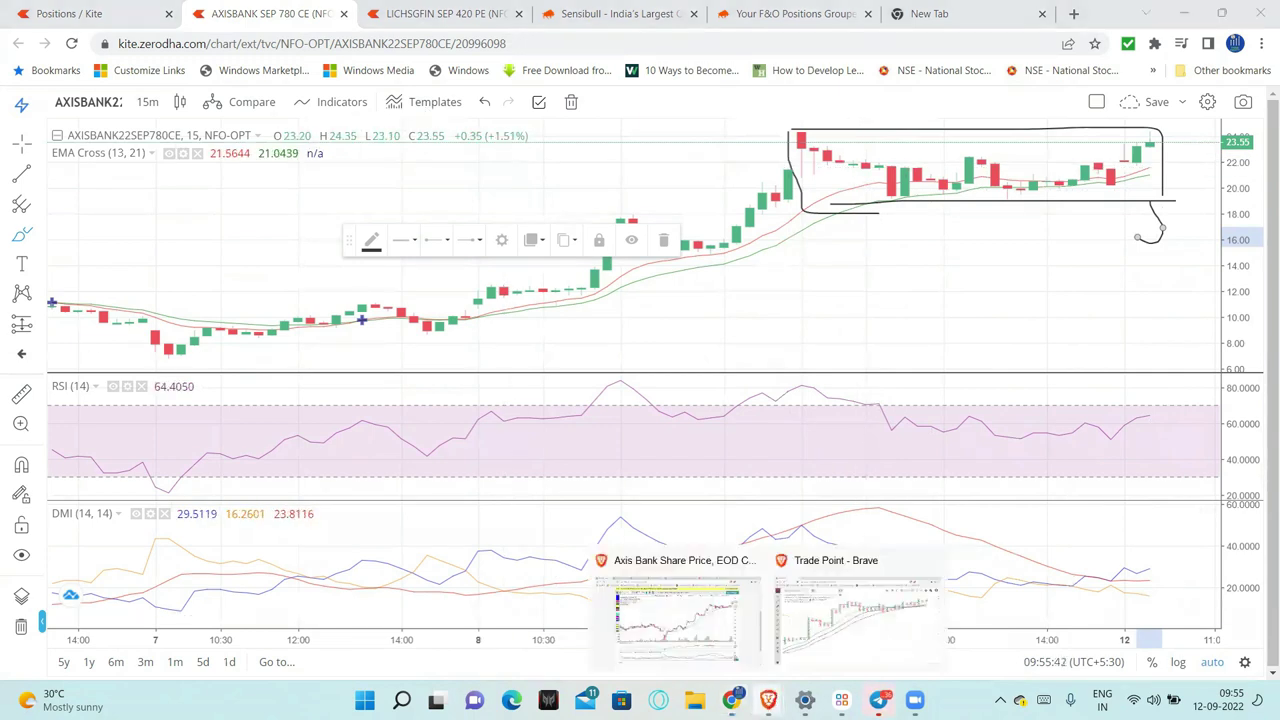
{"action": "left_click", "coordinate": [862, 632]}
{"action": "scroll", "coordinate": [796, 300], "scroll_direction": "down", "scroll_amount": 3}
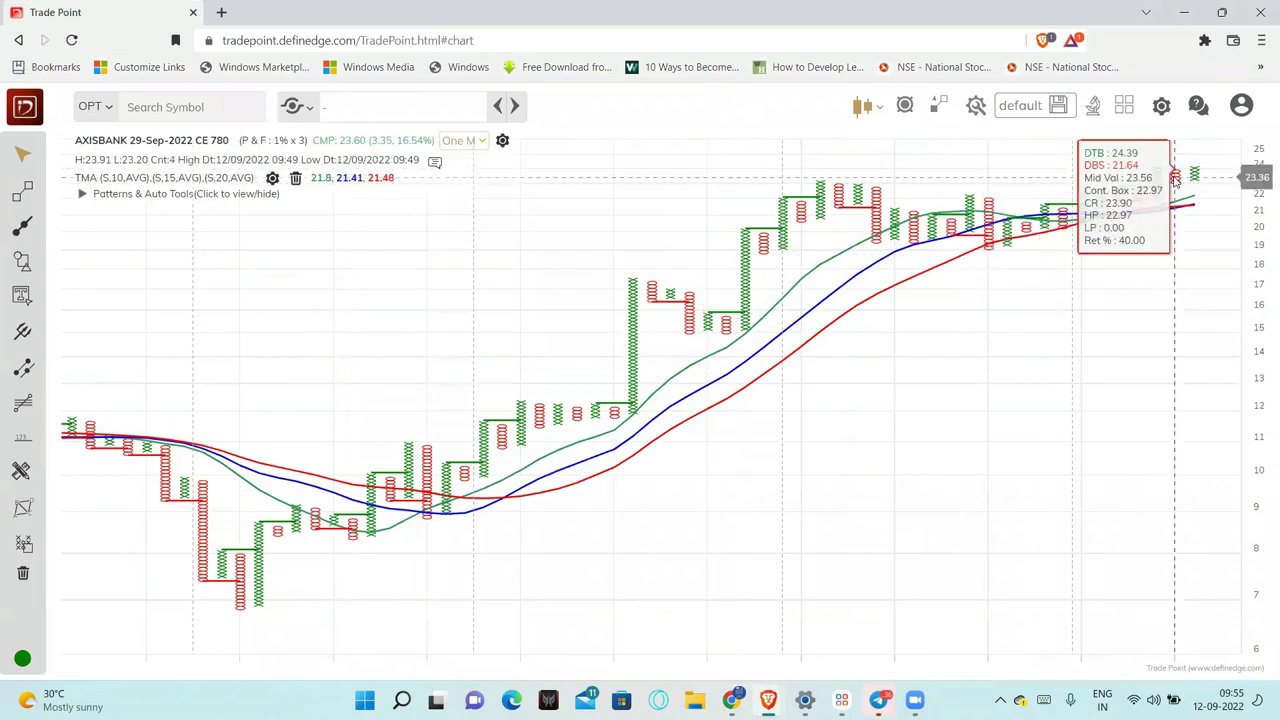
{"action": "scroll", "coordinate": [1165, 180], "scroll_direction": "up", "scroll_amount": 2}
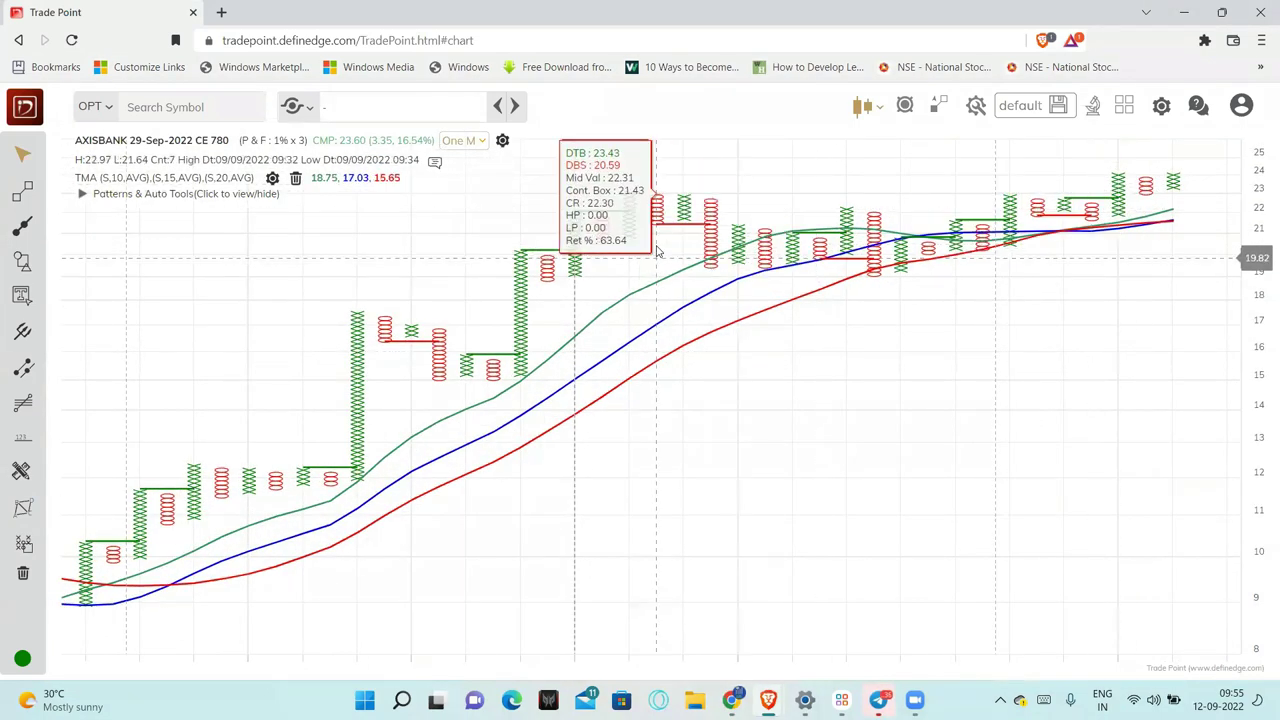
{"action": "scroll", "coordinate": [560, 175], "scroll_direction": "down", "scroll_amount": 2}
{"action": "left_click", "coordinate": [502, 140]}
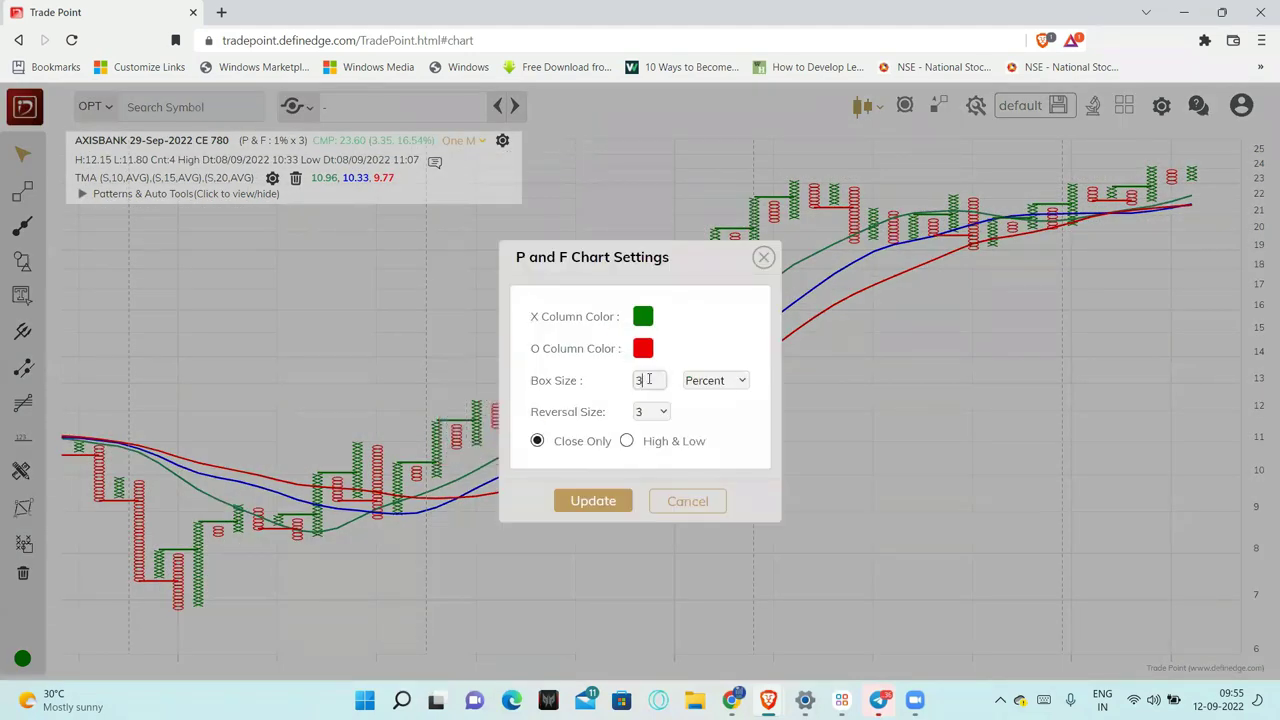
{"action": "left_click", "coordinate": [593, 501]}
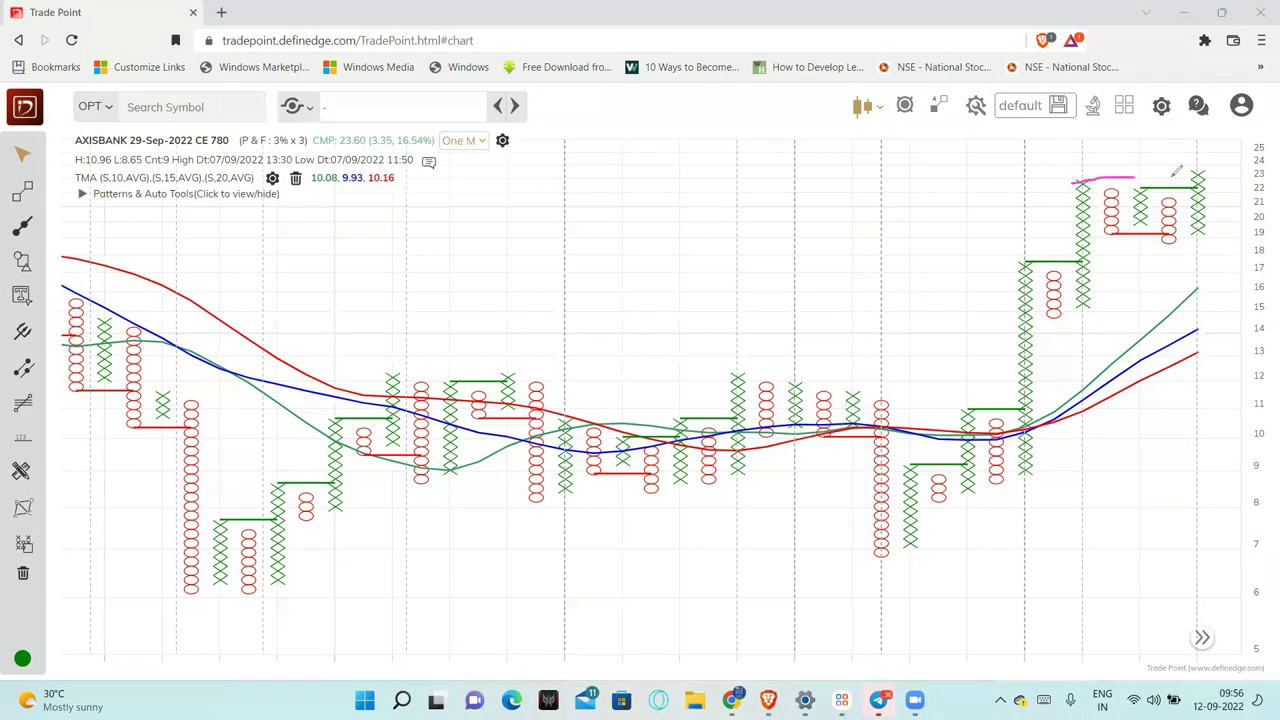
{"action": "mouse_move", "coordinate": [1083, 176]}
{"action": "left_mouse_down"}
{"action": "mouse_move", "coordinate": [1205, 243]}
{"action": "mouse_move", "coordinate": [1240, 172]}
{"action": "left_mouse_up"}
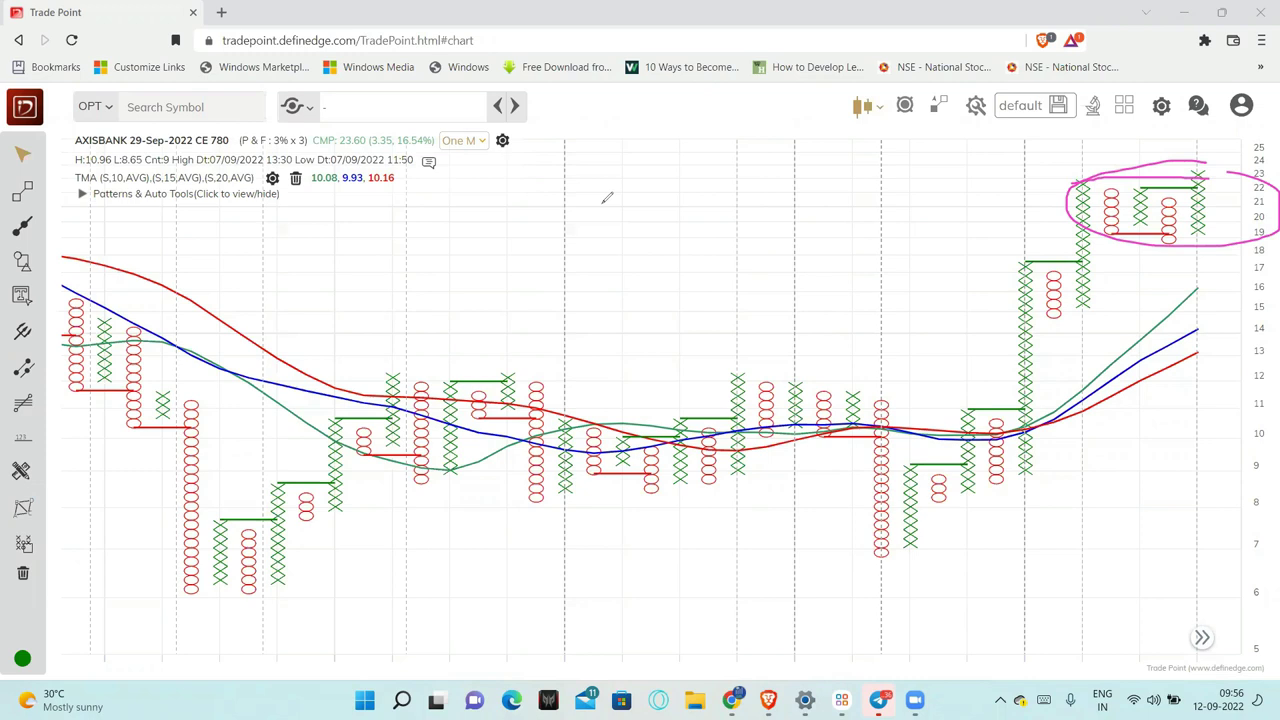
{"action": "scroll", "coordinate": [603, 197], "scroll_direction": "down", "scroll_amount": 3}
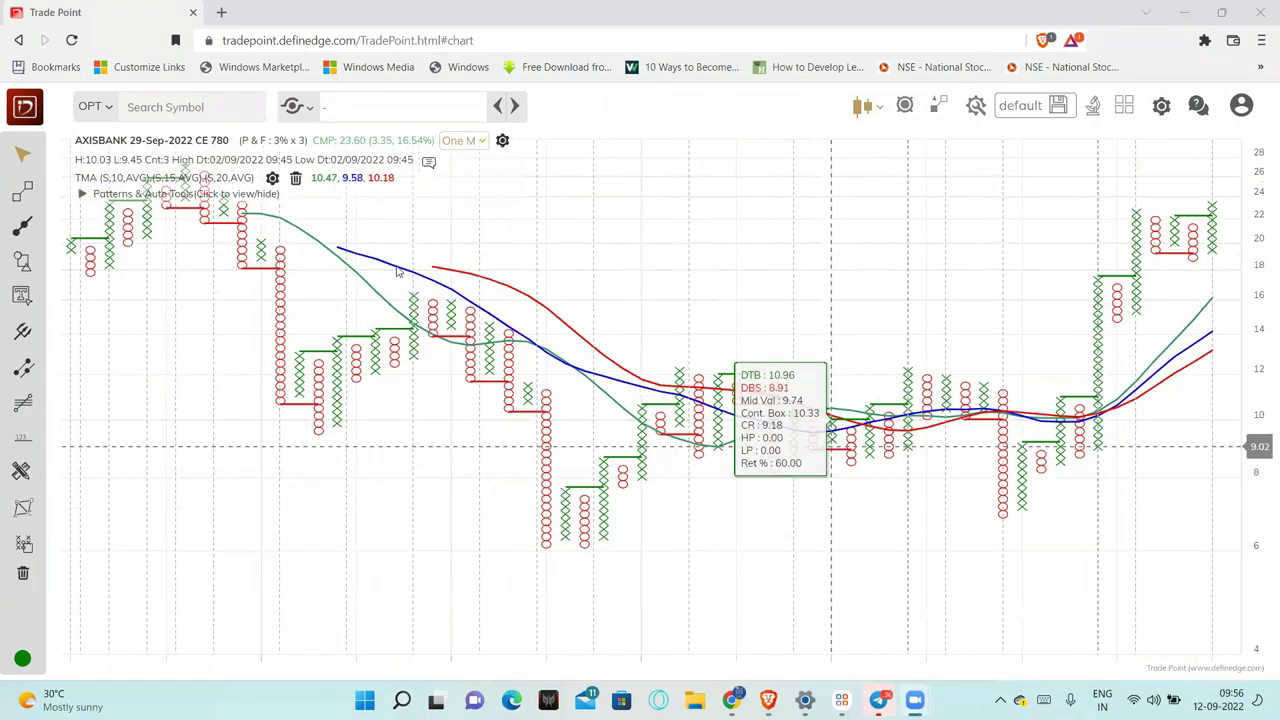
Step: Update the Chartink Axis Bank chart, then move to the Trade Point NIFTY 17900 CE+PE chart
{"action": "left_click", "coordinate": [1183, 12]}
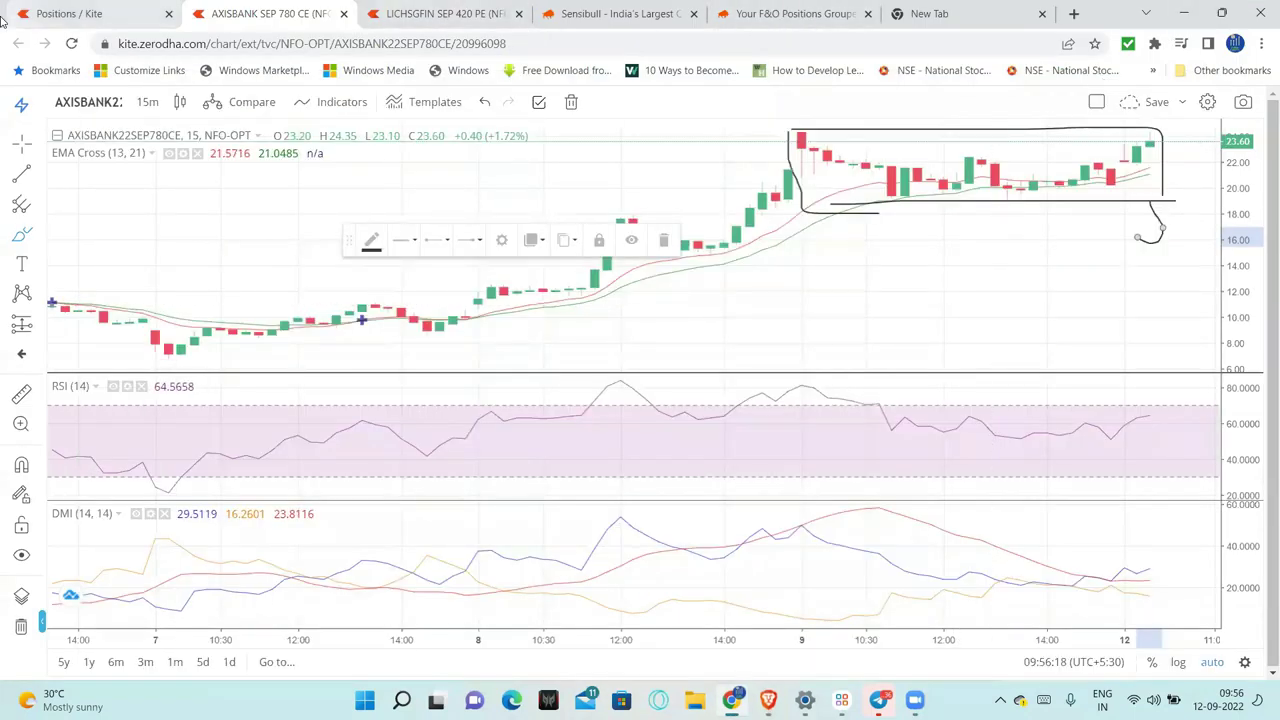
{"action": "mouse_move", "coordinate": [768, 700]}
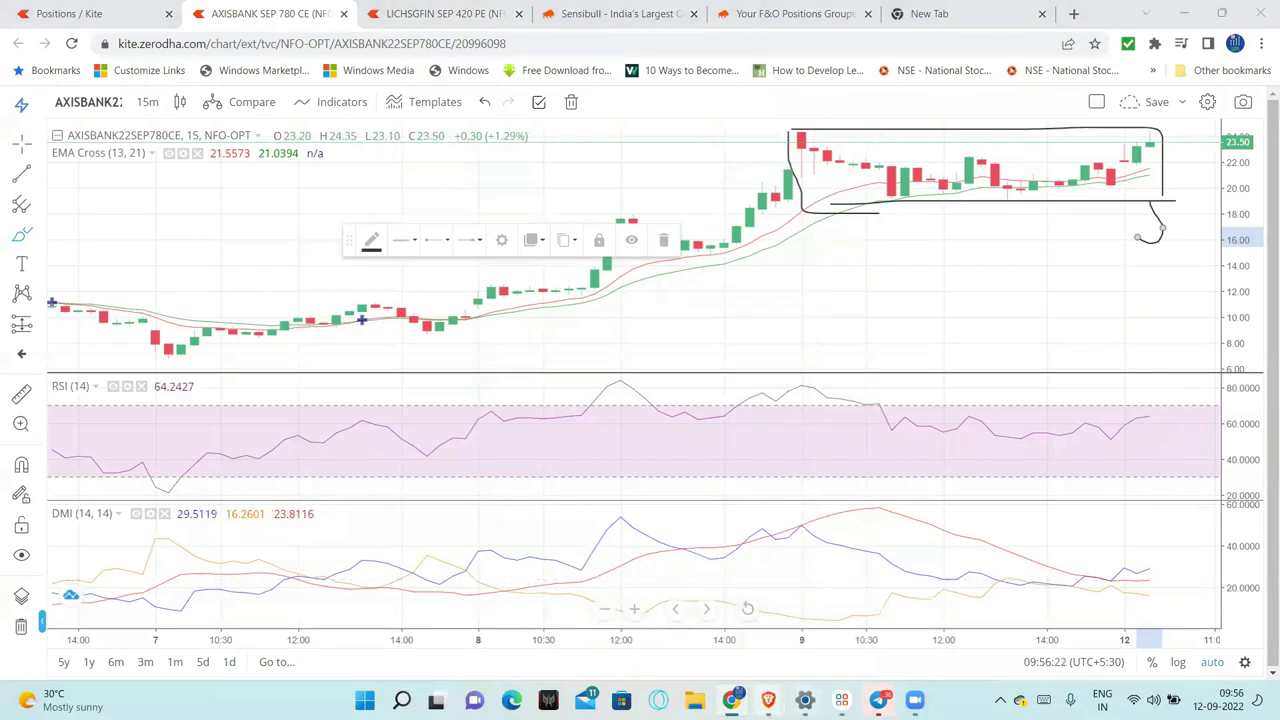
{"action": "left_click", "coordinate": [705, 610]}
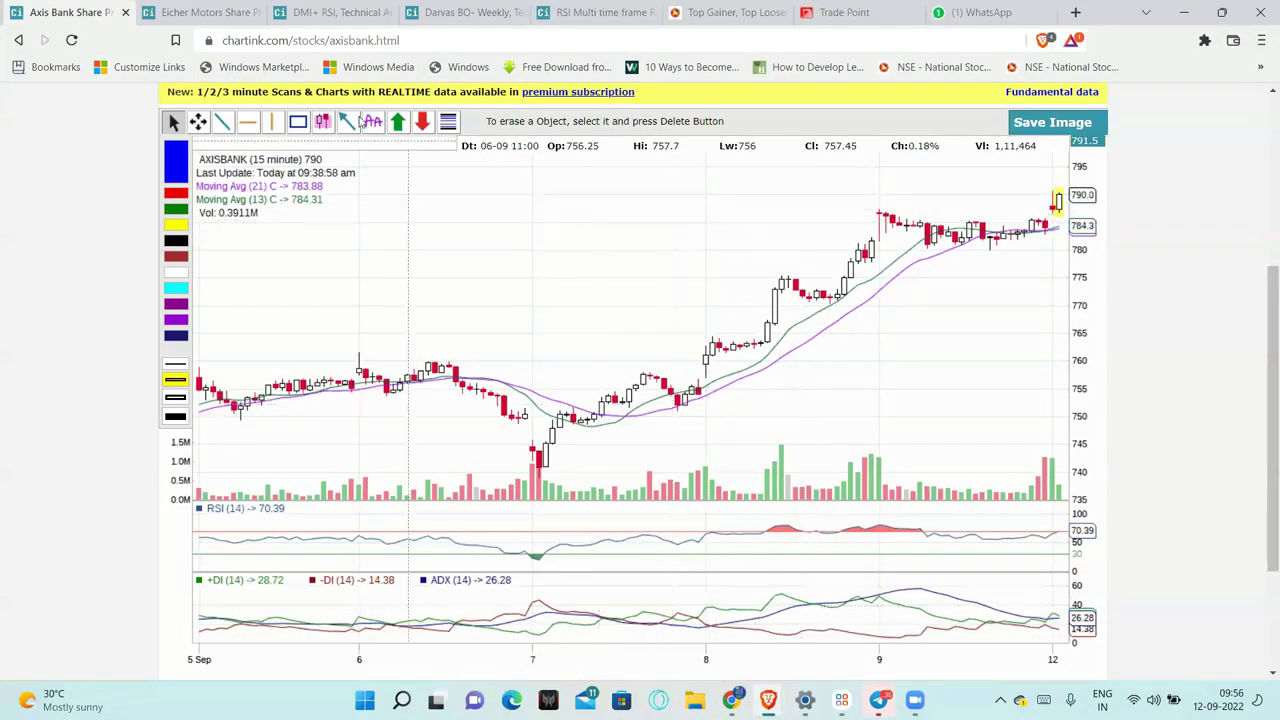
{"action": "scroll", "coordinate": [551, 317], "scroll_direction": "up", "scroll_amount": 1}
{"action": "scroll", "coordinate": [551, 317], "scroll_direction": "up", "scroll_amount": 4}
{"action": "left_click", "coordinate": [670, 316]}
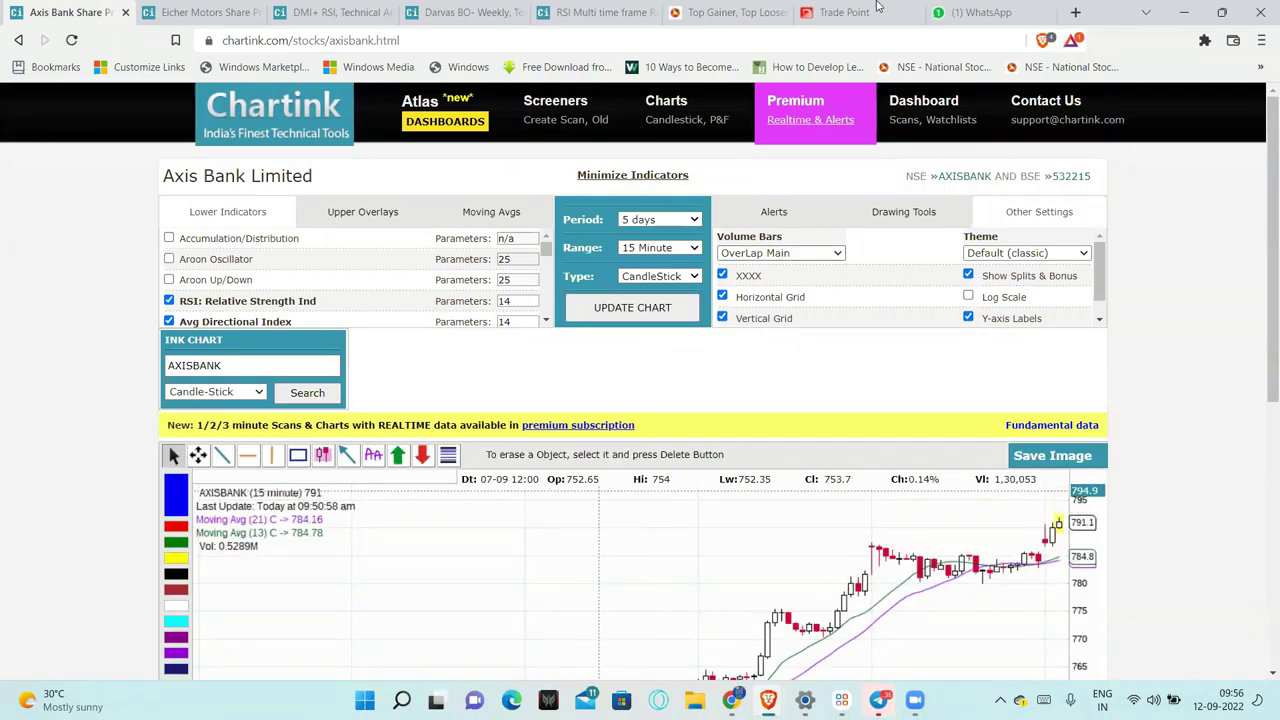
{"action": "left_click", "coordinate": [845, 10]}
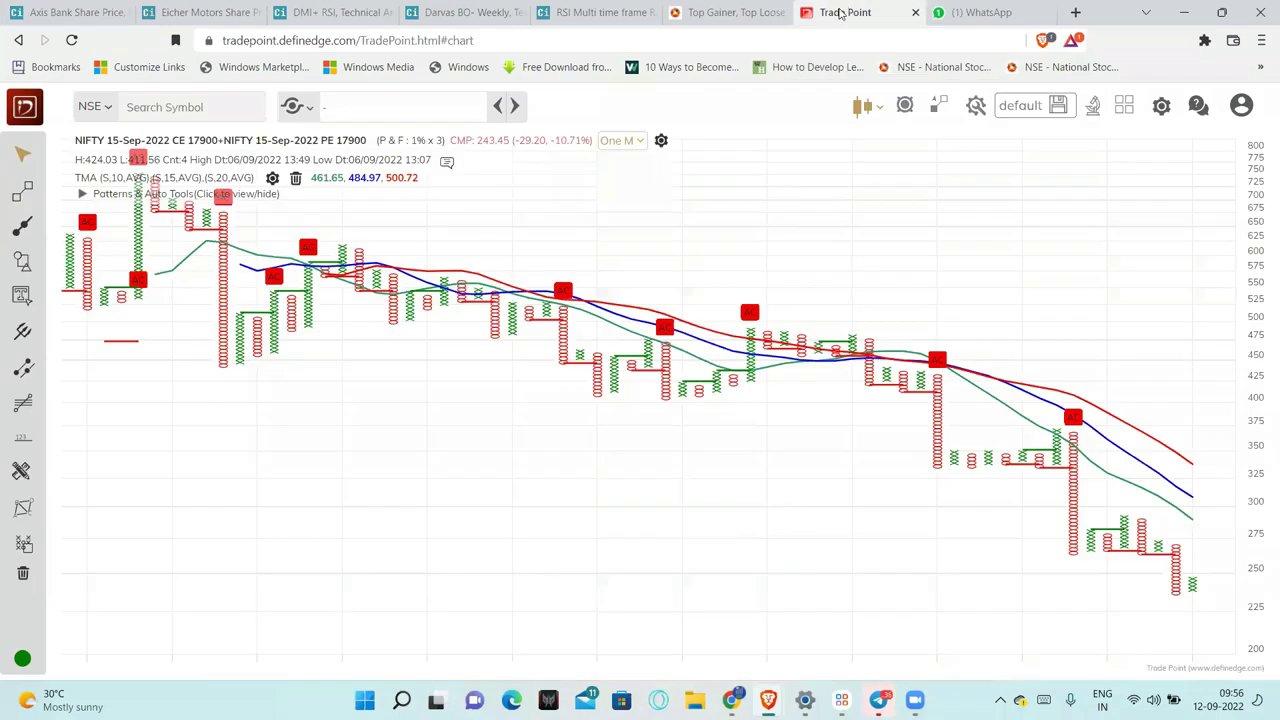
{"action": "mouse_move", "coordinate": [768, 700]}
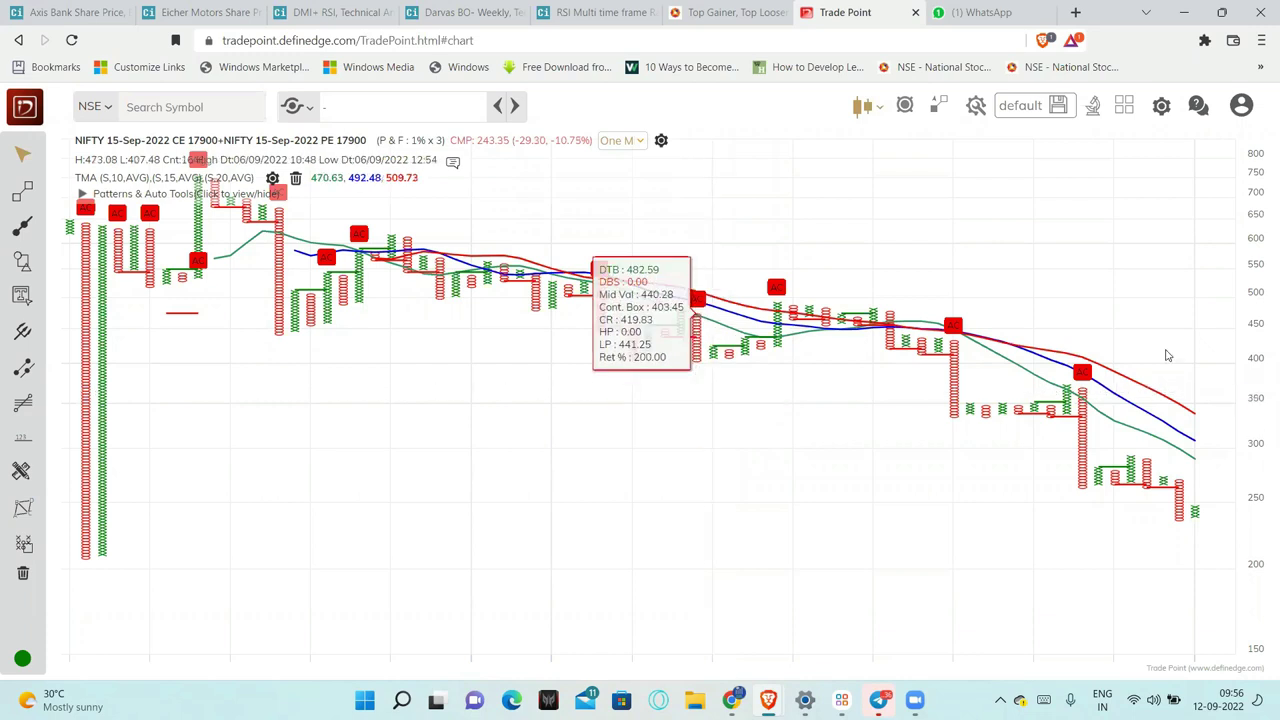
{"action": "scroll", "coordinate": [799, 474], "scroll_direction": "up", "scroll_amount": 2}
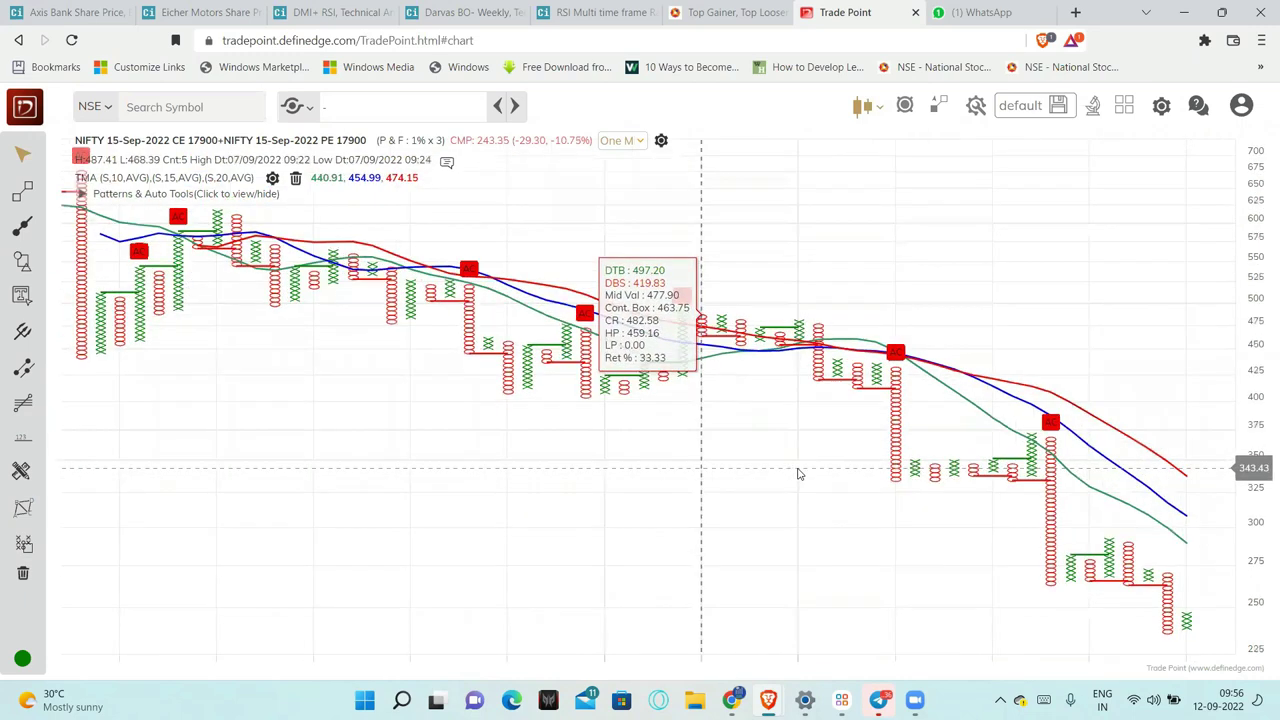
{"action": "scroll", "coordinate": [799, 476], "scroll_direction": "down", "scroll_amount": 2}
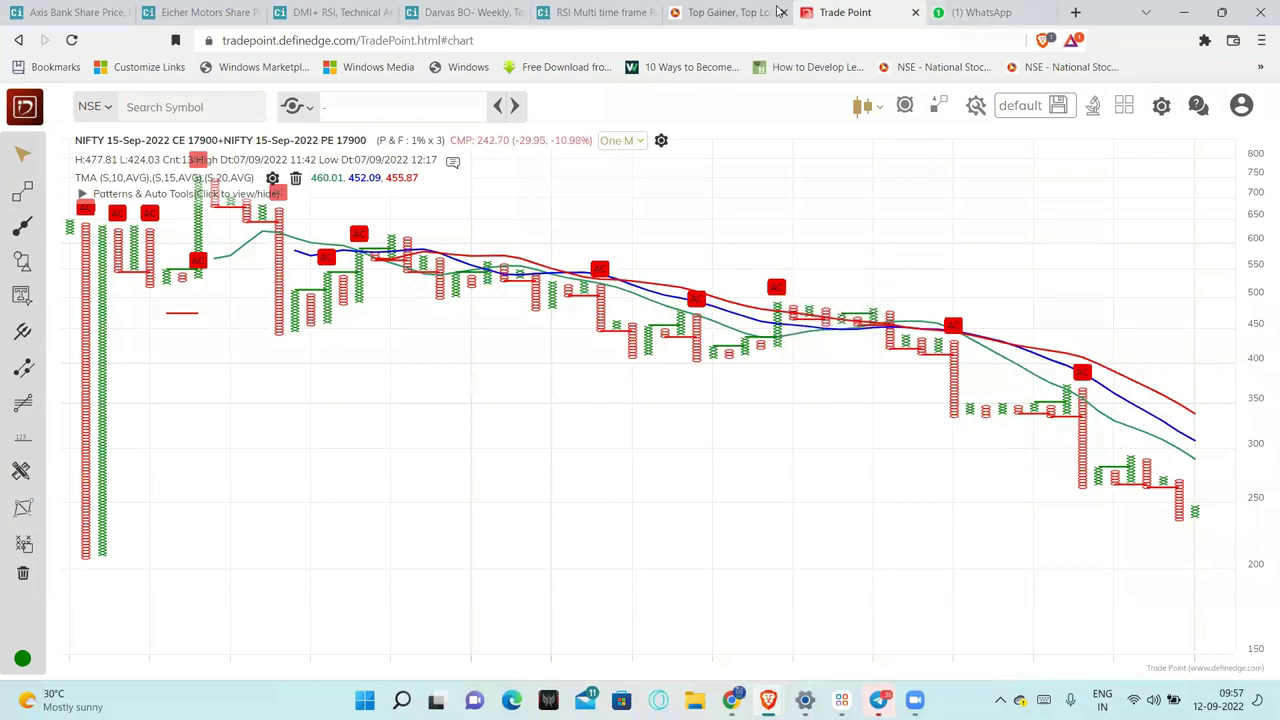
{"action": "left_click", "coordinate": [598, 12]}
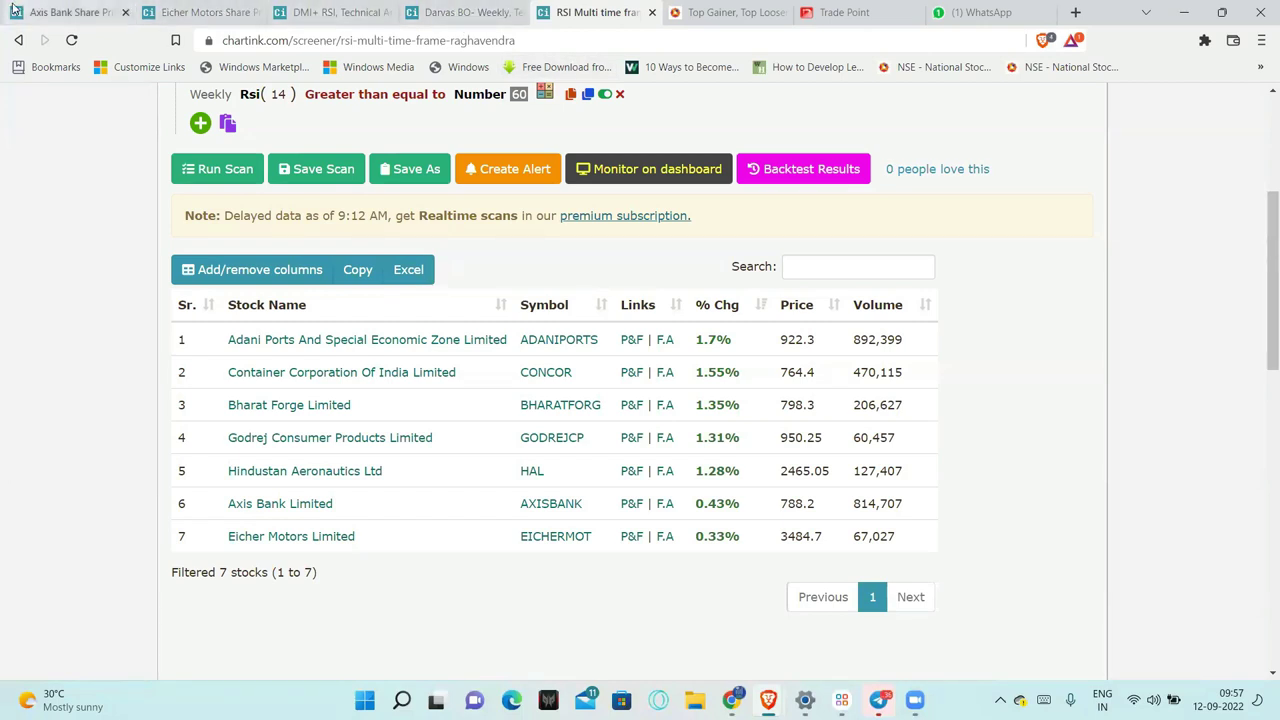
{"action": "left_click", "coordinate": [200, 12]}
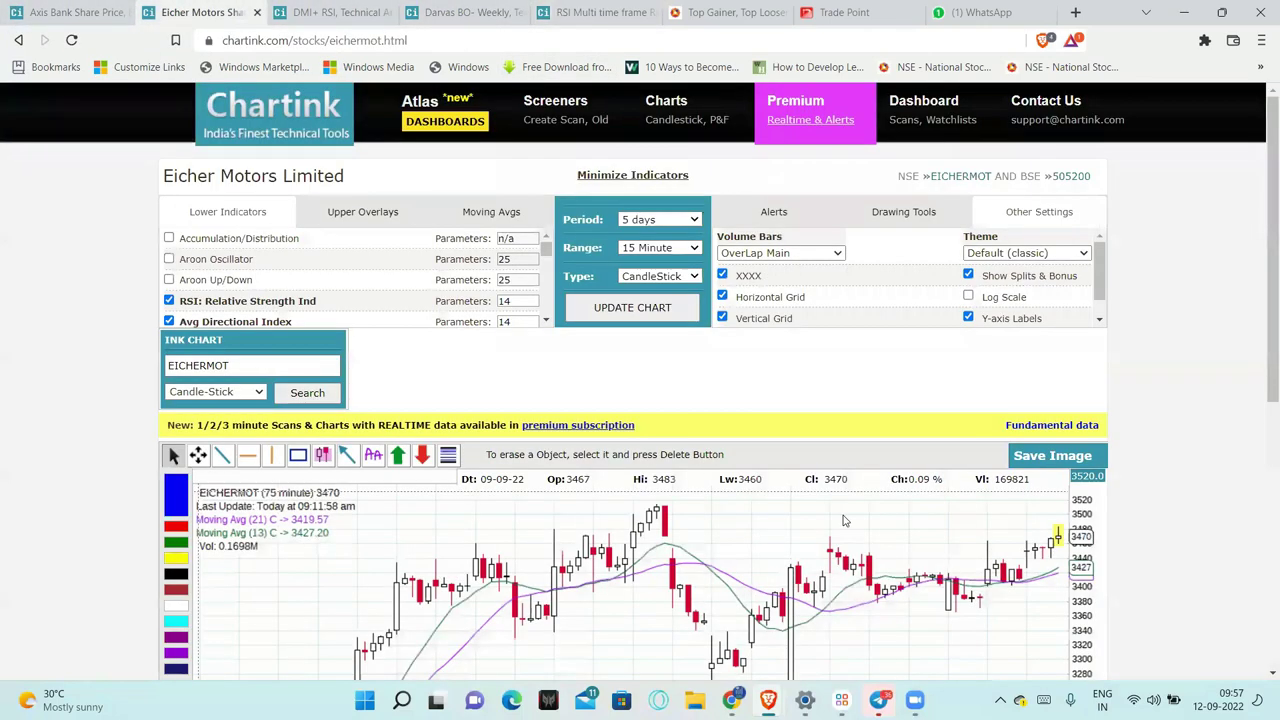
{"action": "scroll", "coordinate": [848, 430], "scroll_direction": "down", "scroll_amount": 2}
{"action": "left_click", "coordinate": [636, 150]}
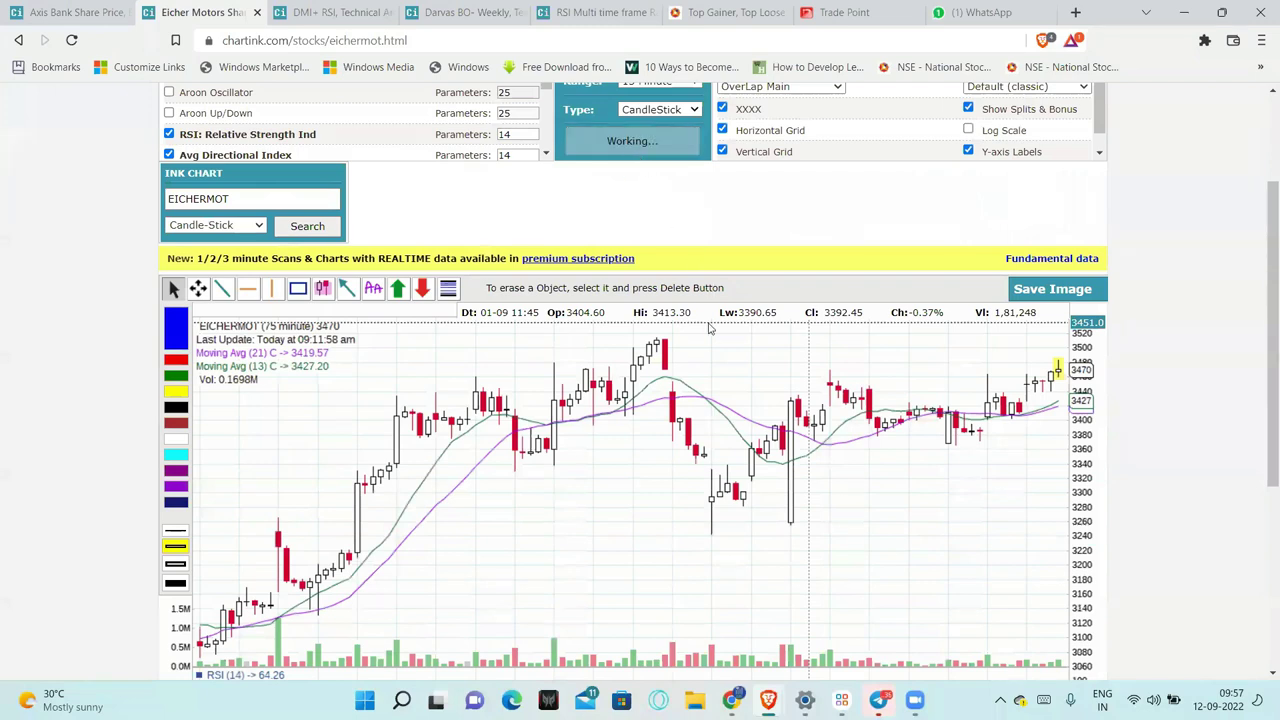
{"action": "scroll", "coordinate": [779, 512], "scroll_direction": "down", "scroll_amount": 1}
{"action": "scroll", "coordinate": [779, 512], "scroll_direction": "down", "scroll_amount": 1}
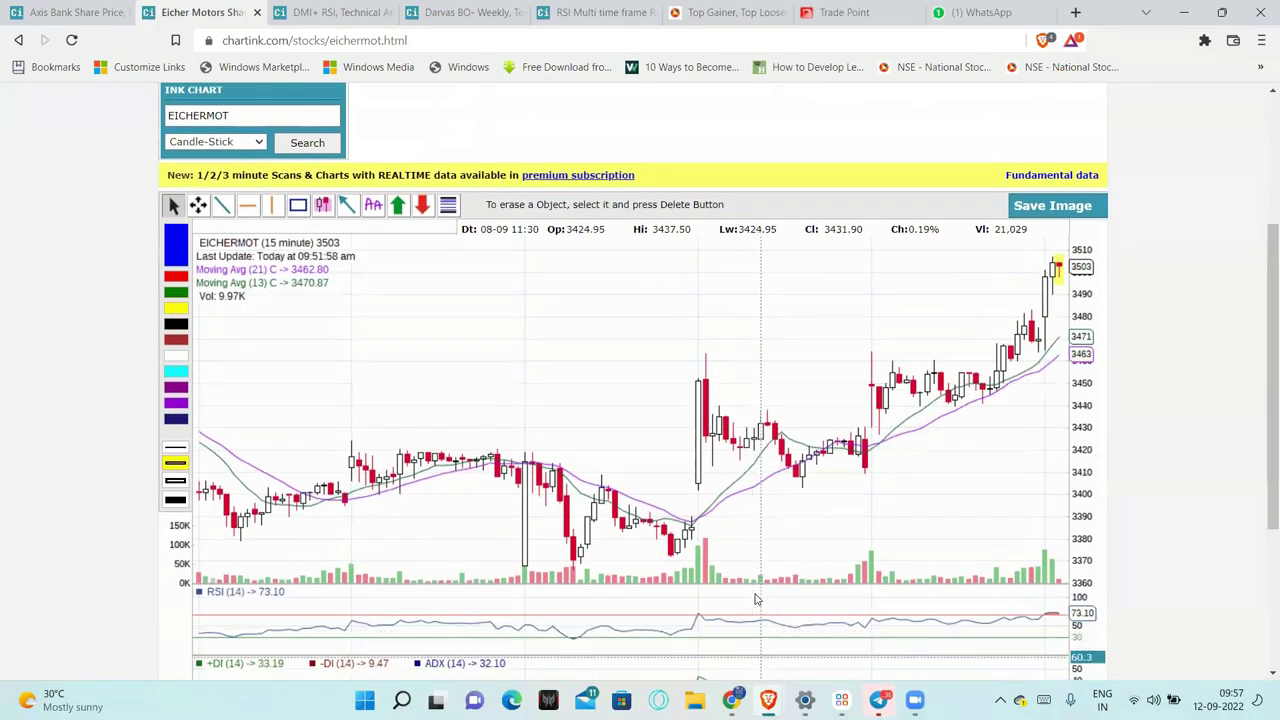
{"action": "left_click_drag", "start_coordinate": [703, 372], "coordinate": [1036, 366]}
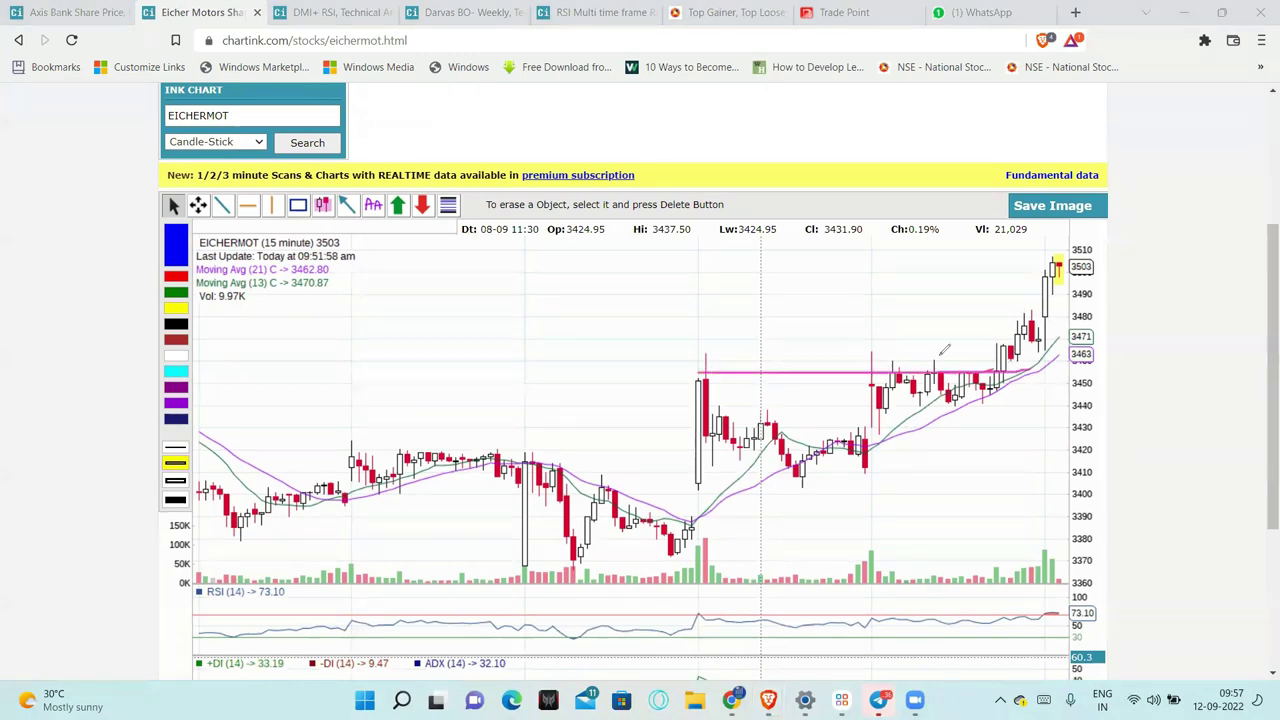
{"action": "mouse_move", "coordinate": [707, 358]}
{"action": "left_mouse_down"}
{"action": "mouse_move", "coordinate": [1093, 356]}
{"action": "mouse_move", "coordinate": [1063, 234]}
{"action": "left_mouse_up"}
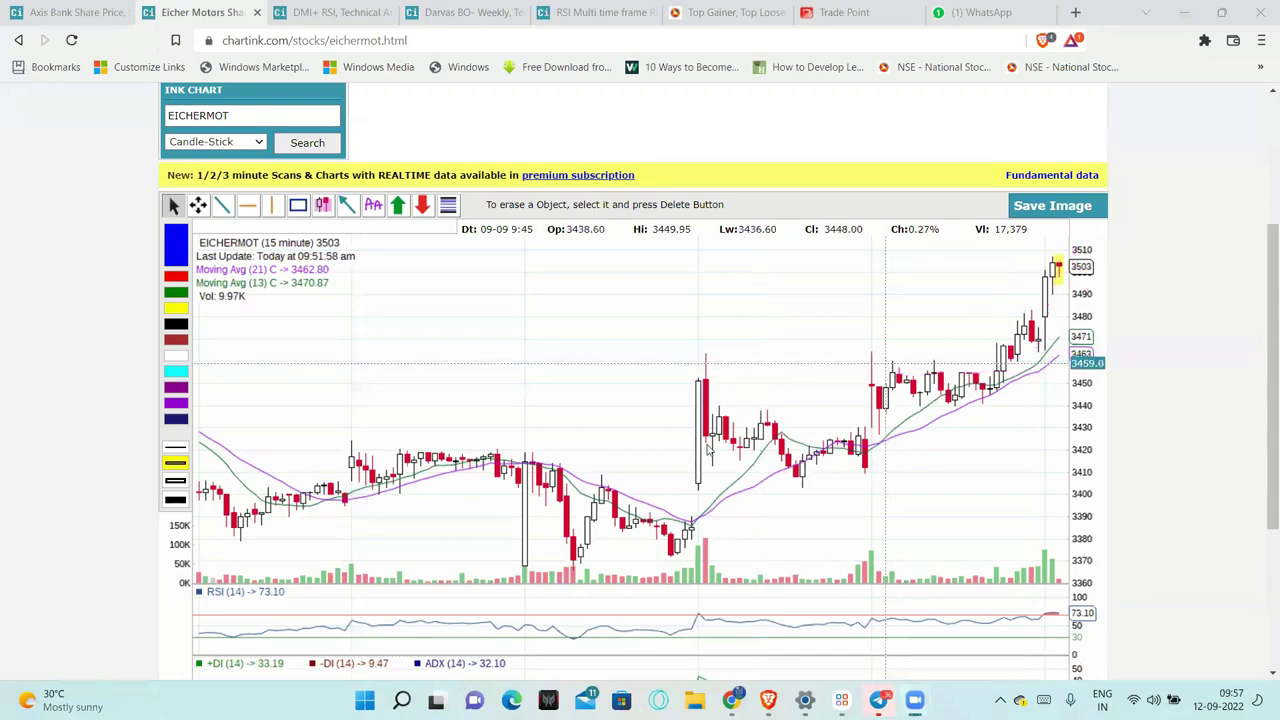
{"action": "scroll", "coordinate": [878, 404], "scroll_direction": "down", "scroll_amount": 2}
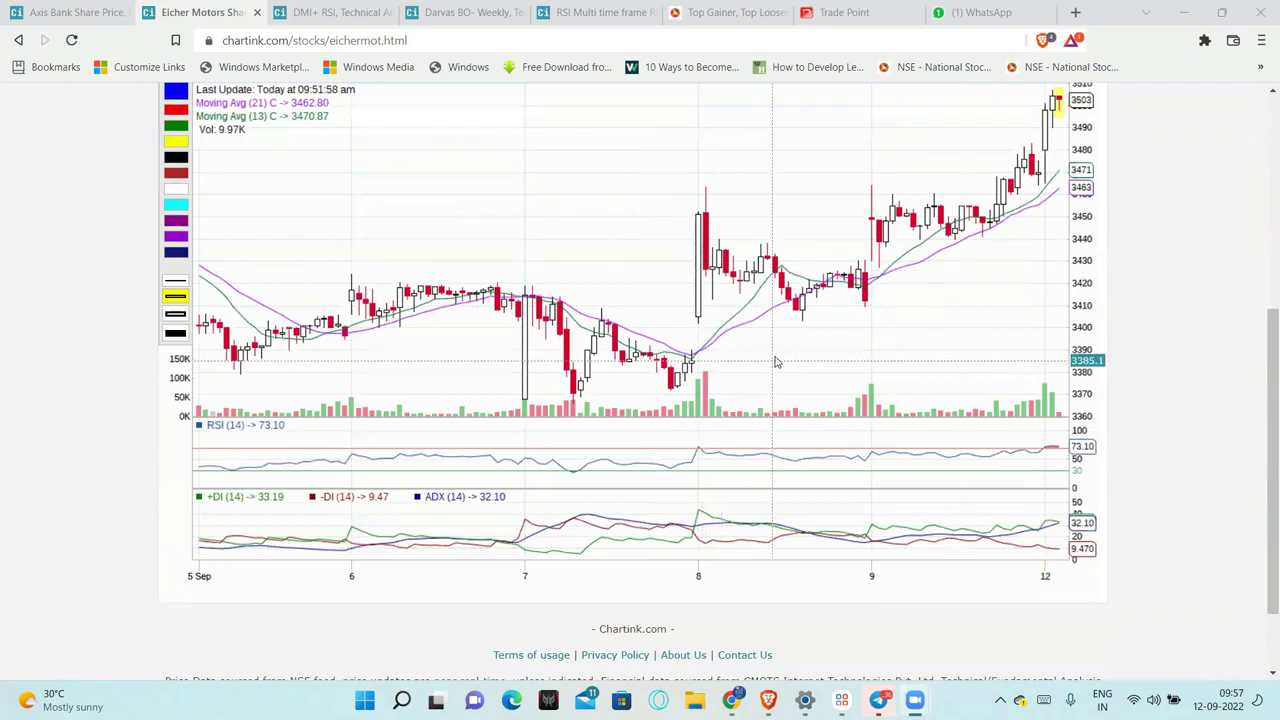
{"action": "scroll", "coordinate": [777, 363], "scroll_direction": "up", "scroll_amount": 1}
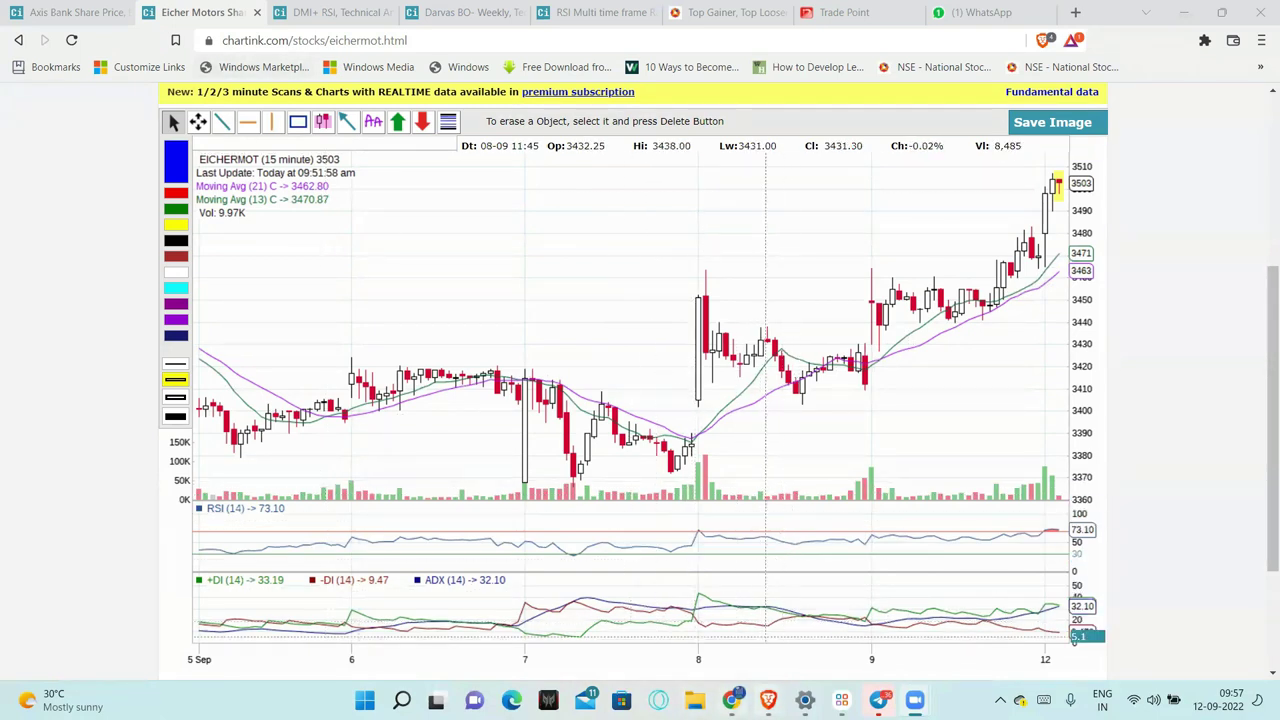
Step: Go back to Kite's Positions list and scroll up through the eight F&O positions
{"action": "mouse_move", "coordinate": [731, 700]}
{"action": "left_click", "coordinate": [731, 700]}
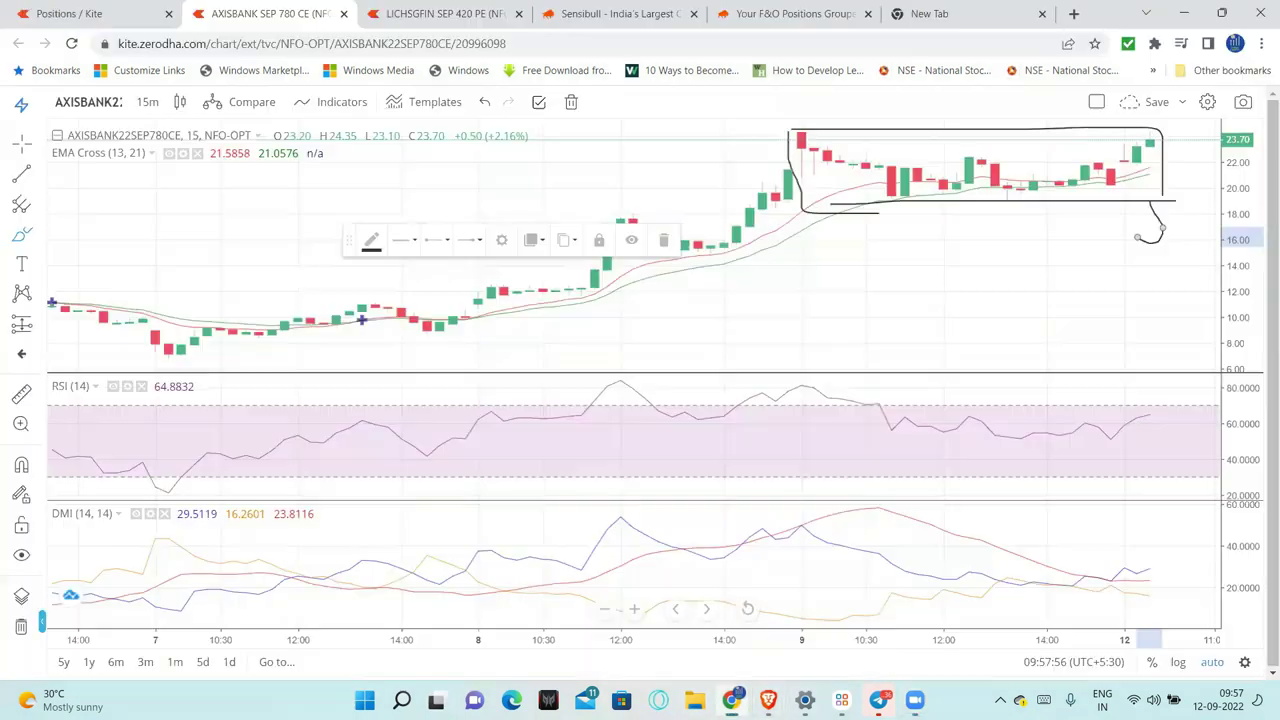
{"action": "left_click", "coordinate": [110, 14]}
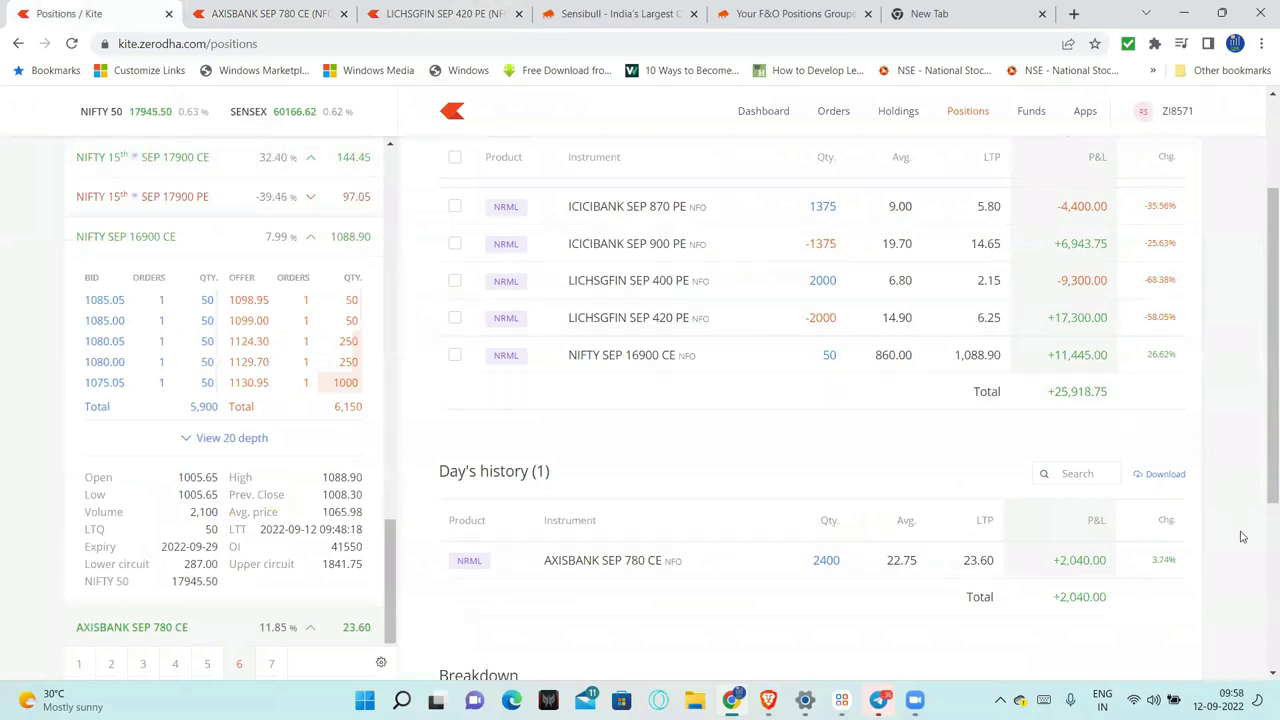
{"action": "scroll", "coordinate": [1241, 537], "scroll_direction": "up", "scroll_amount": 1}
{"action": "scroll", "coordinate": [1241, 537], "scroll_direction": "up", "scroll_amount": 1}
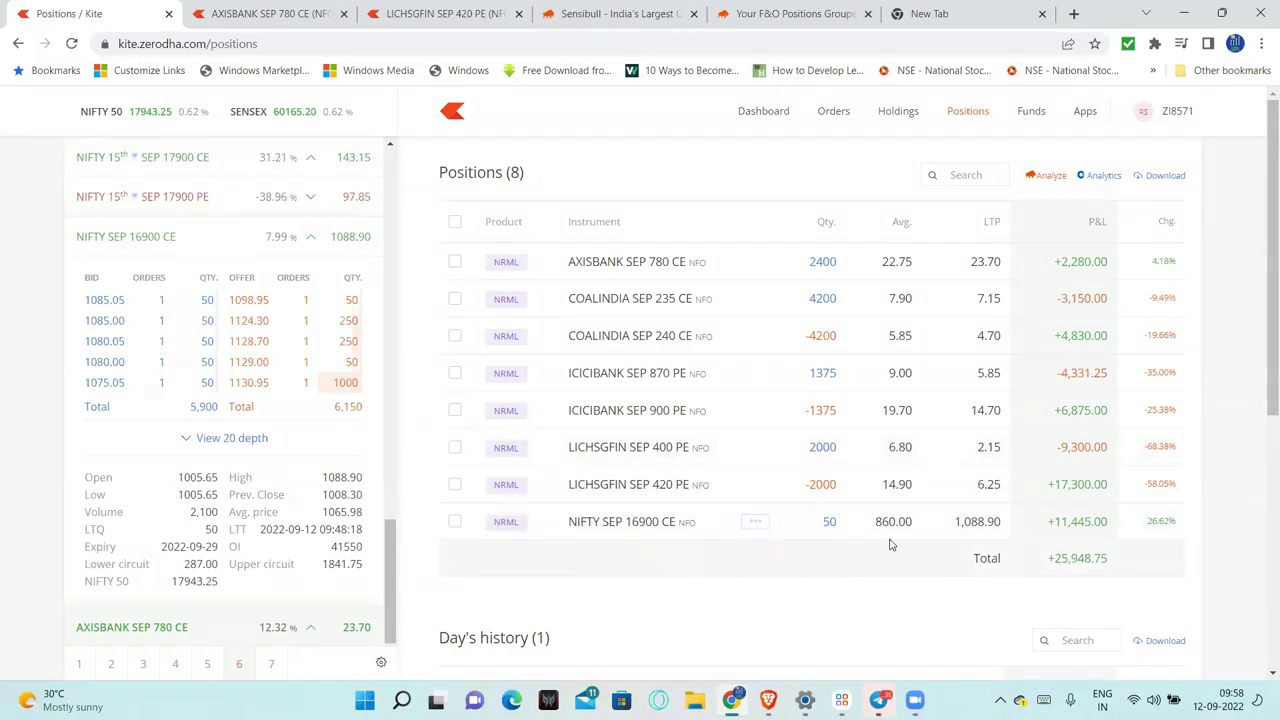
Step: Open Sensibull's F&O positions and scroll through the NIFTY and AXISBANK cards
{"action": "left_click", "coordinate": [790, 14]}
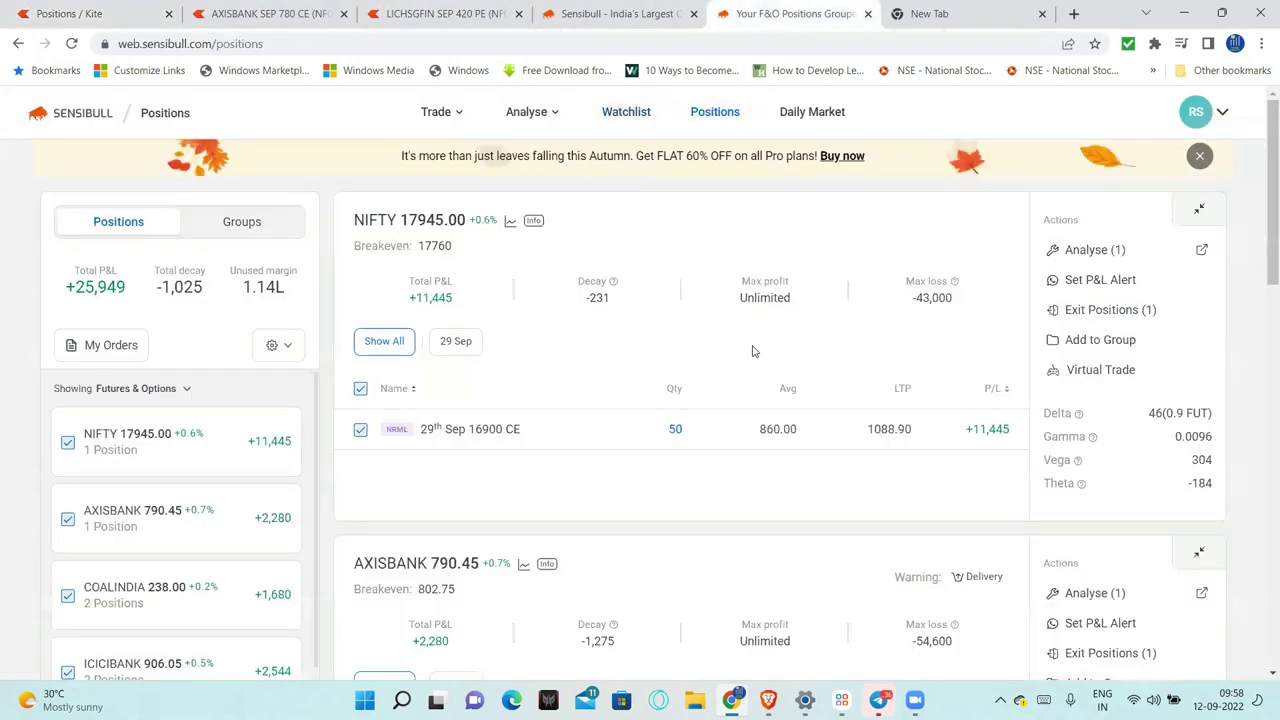
{"action": "scroll", "coordinate": [706, 450], "scroll_direction": "down", "scroll_amount": 1}
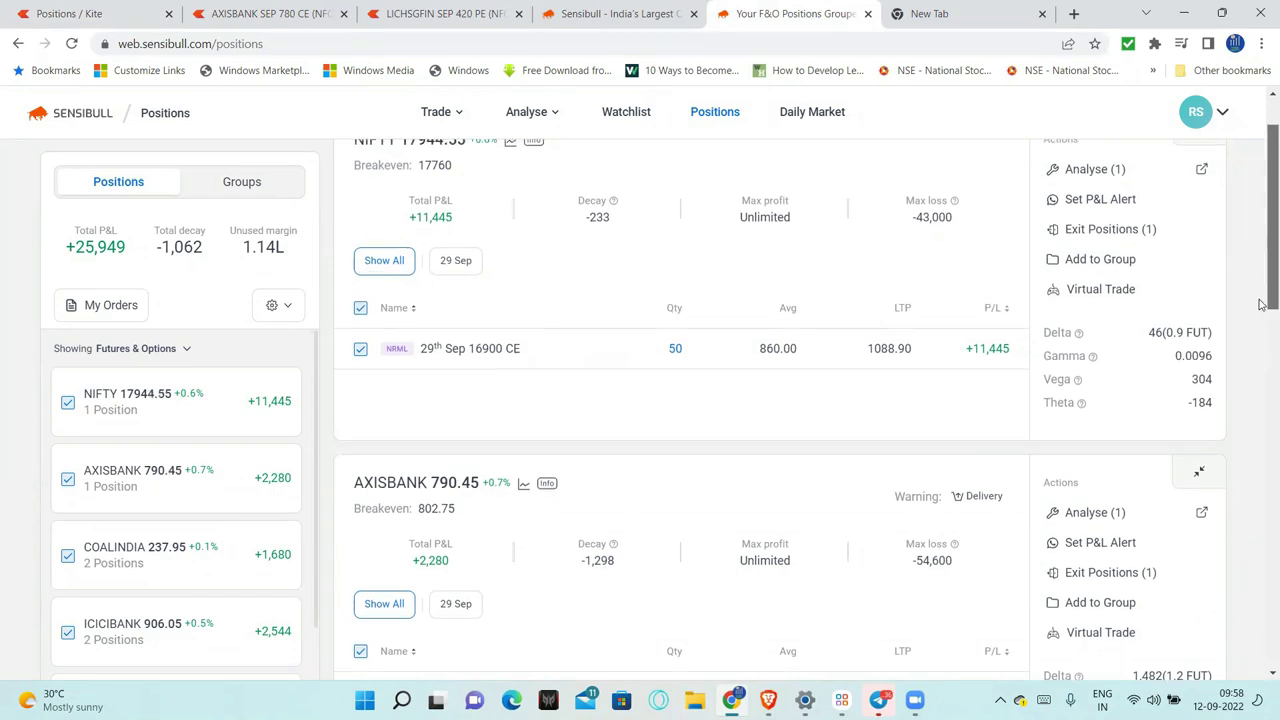
{"action": "scroll", "coordinate": [1262, 290], "scroll_direction": "up", "scroll_amount": 1}
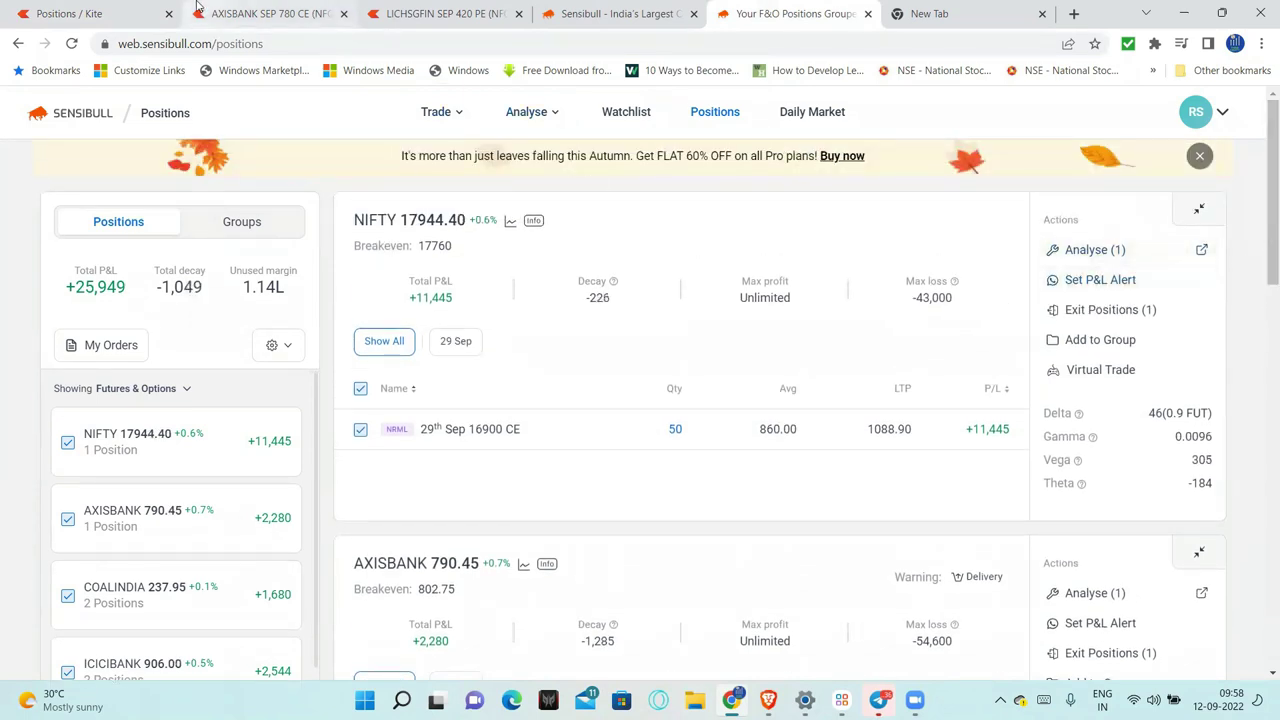
{"action": "mouse_move", "coordinate": [731, 699]}
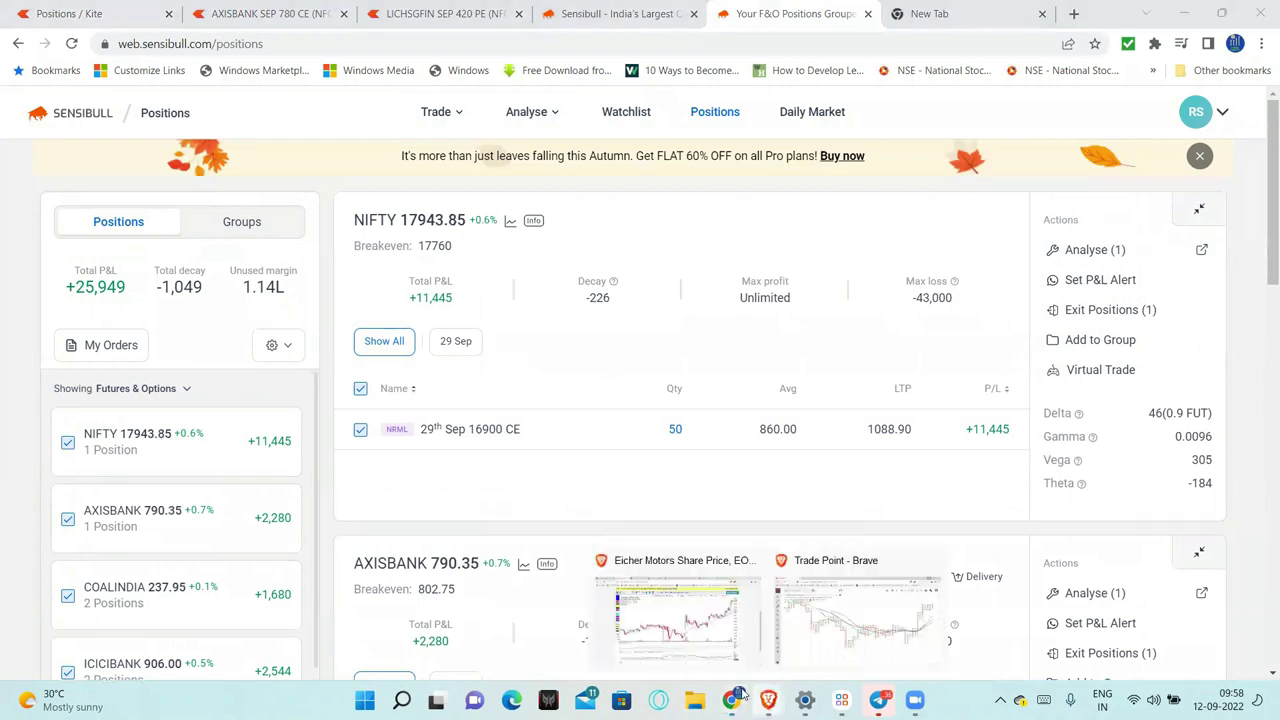
Step: Replace the Eicher Motors chart in Chartink with the BANKNIFTY chart
{"action": "left_click", "coordinate": [680, 625]}
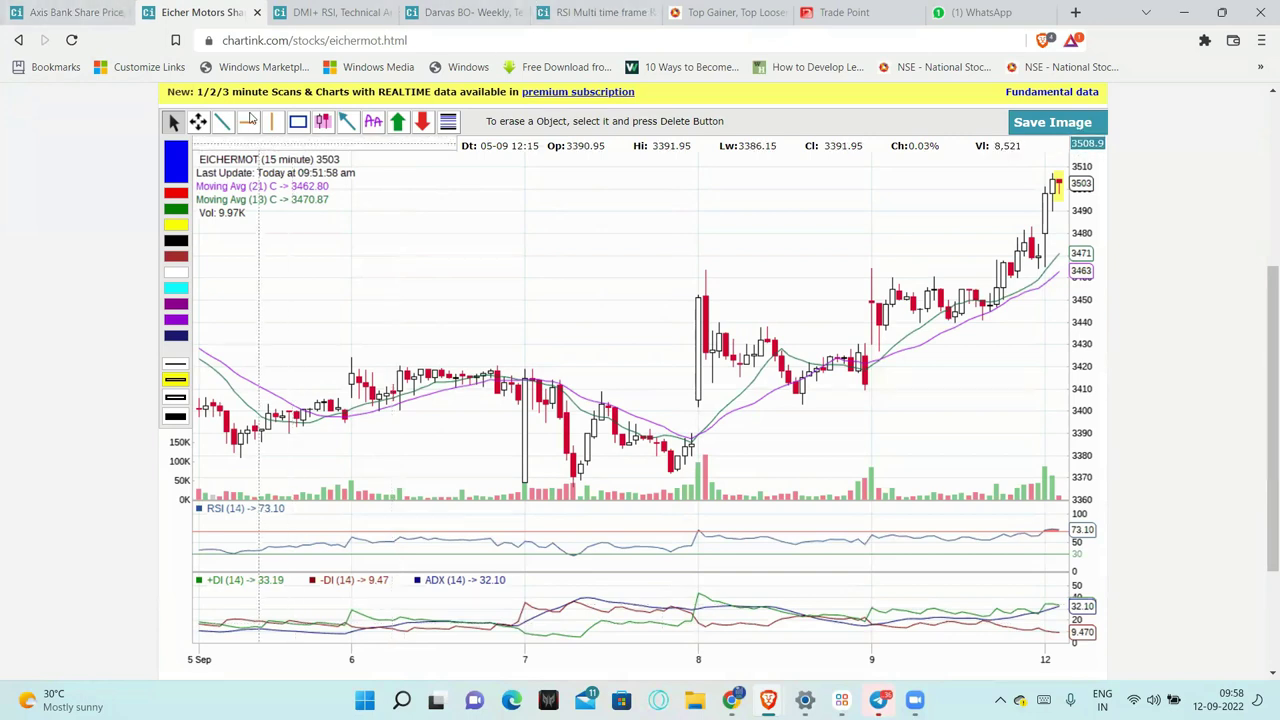
{"action": "scroll", "coordinate": [875, 204], "scroll_direction": "up", "scroll_amount": 2}
{"action": "left_click", "coordinate": [226, 198]}
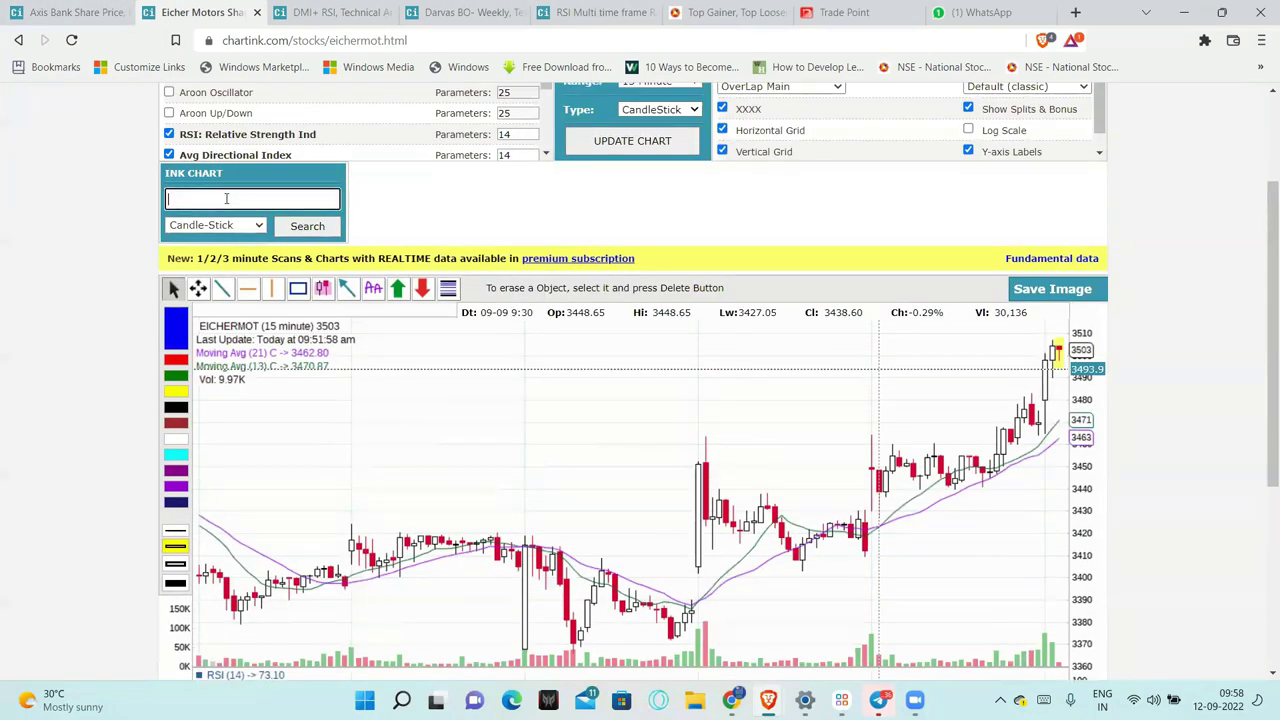
{"action": "type", "text": "bankni"}
{"action": "left_click", "coordinate": [180, 221]}
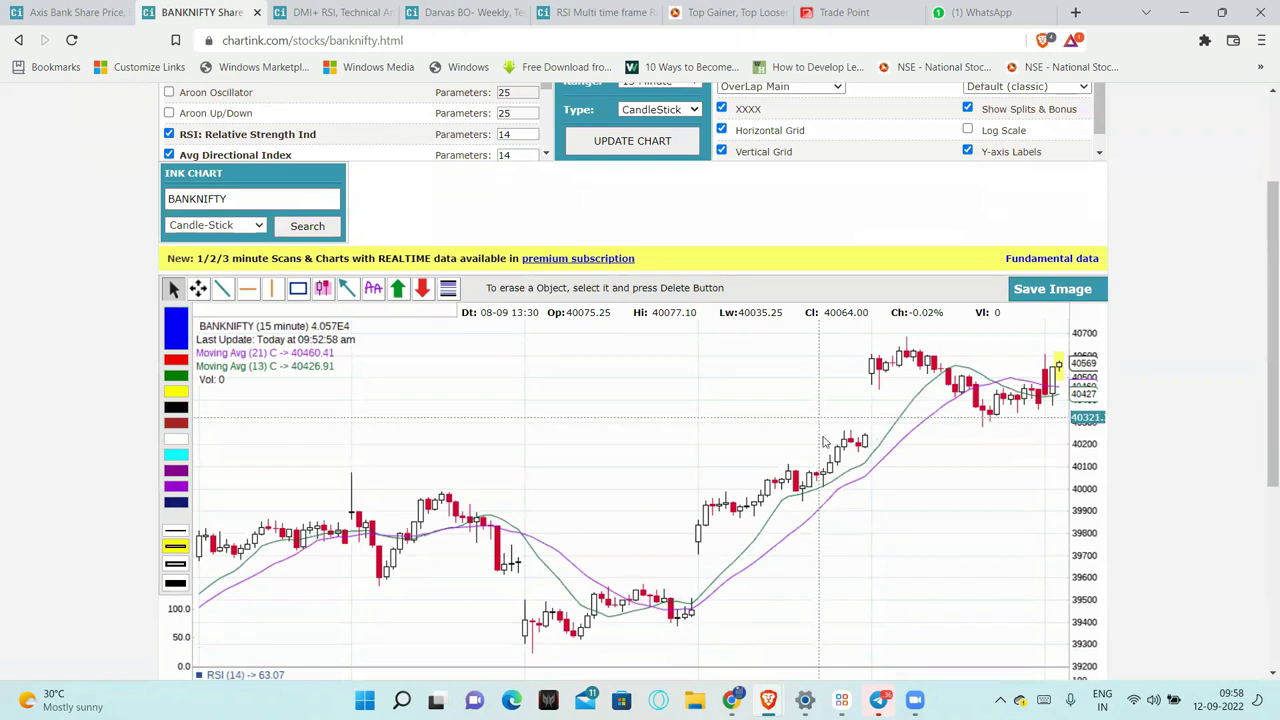
Step: Redraw BANKNIFTY with 75-minute candles over a 1-month period
{"action": "scroll", "coordinate": [622, 240], "scroll_direction": "up", "scroll_amount": 1}
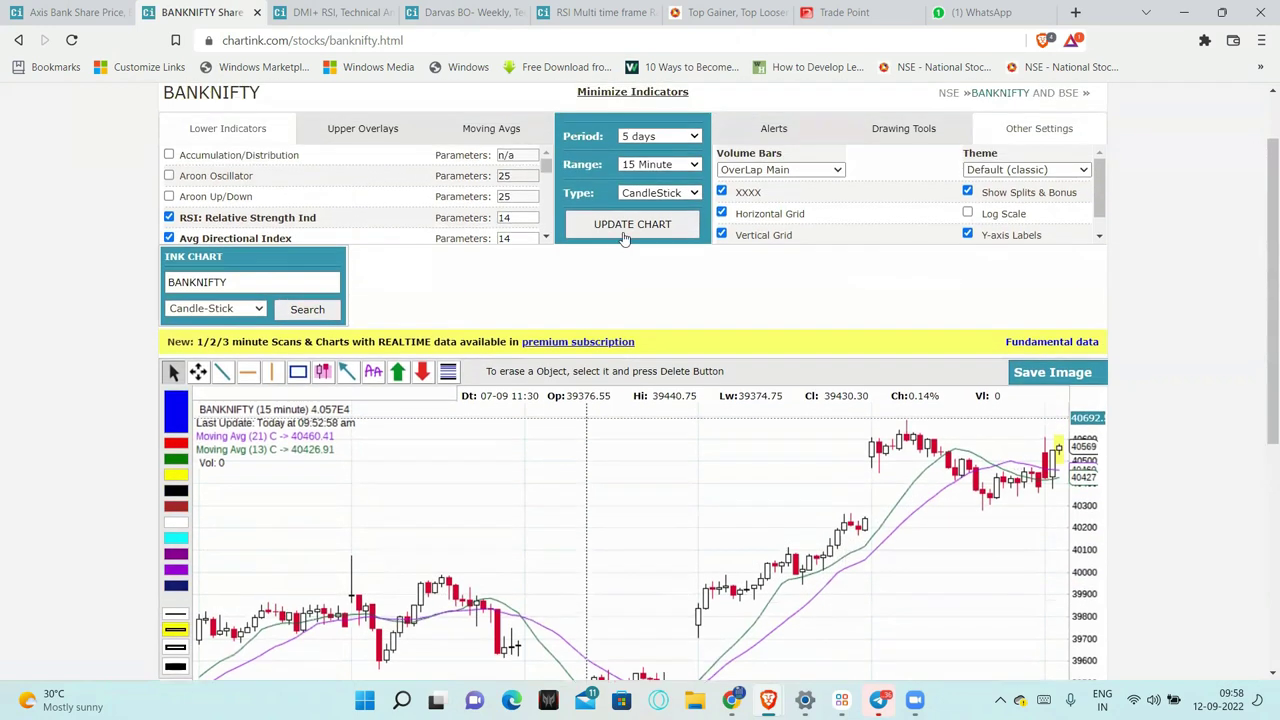
{"action": "left_click", "coordinate": [660, 164]}
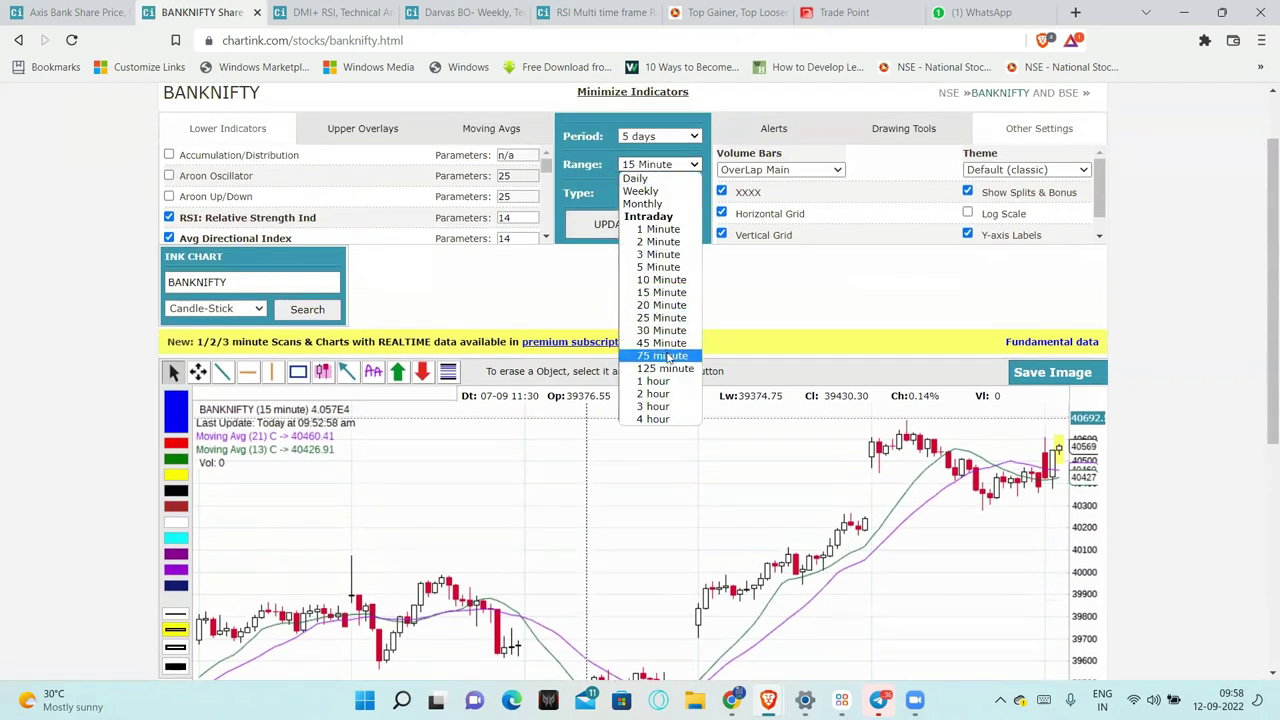
{"action": "left_click", "coordinate": [665, 357]}
{"action": "left_click", "coordinate": [640, 224]}
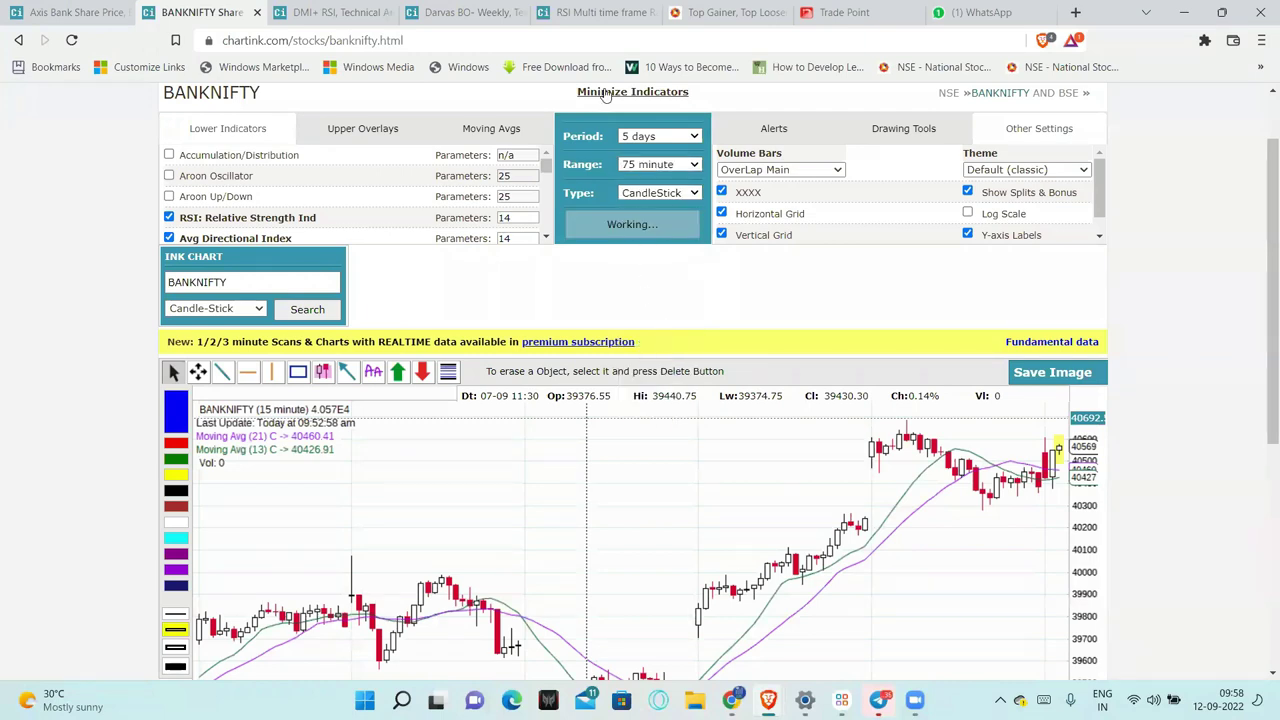
{"action": "left_click", "coordinate": [658, 136]}
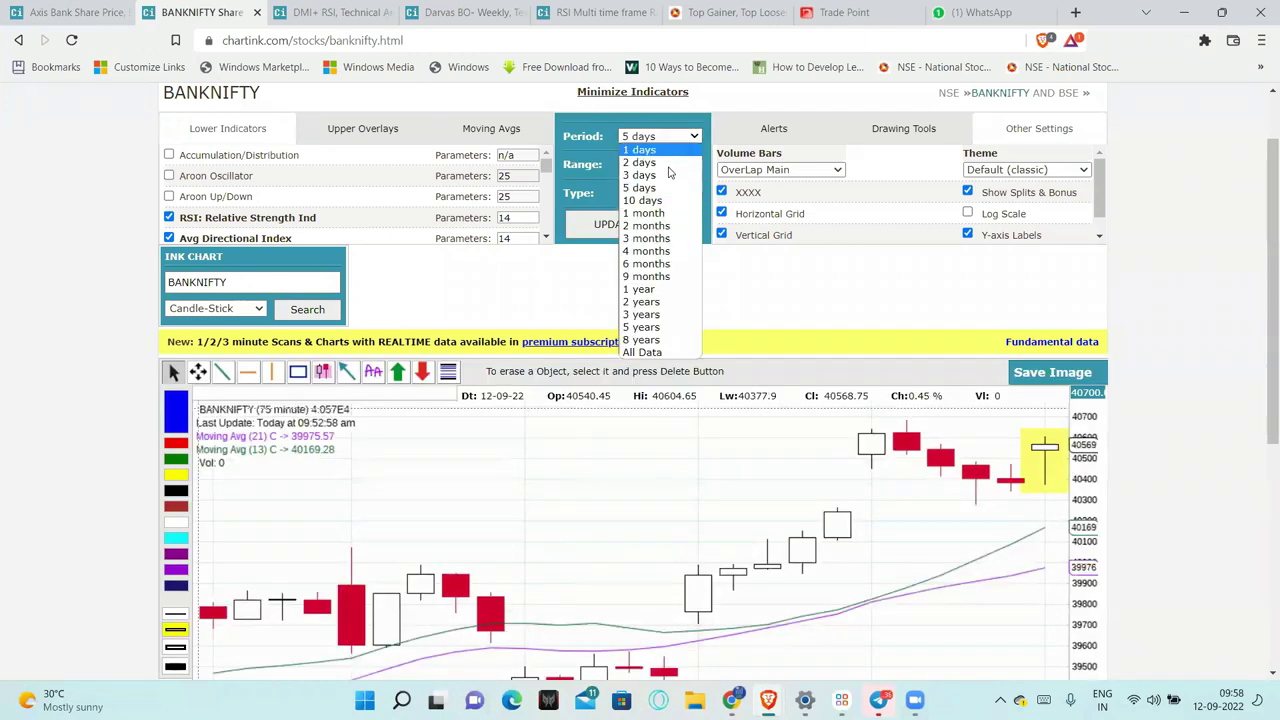
{"action": "left_click", "coordinate": [646, 214]}
{"action": "left_click", "coordinate": [640, 226]}
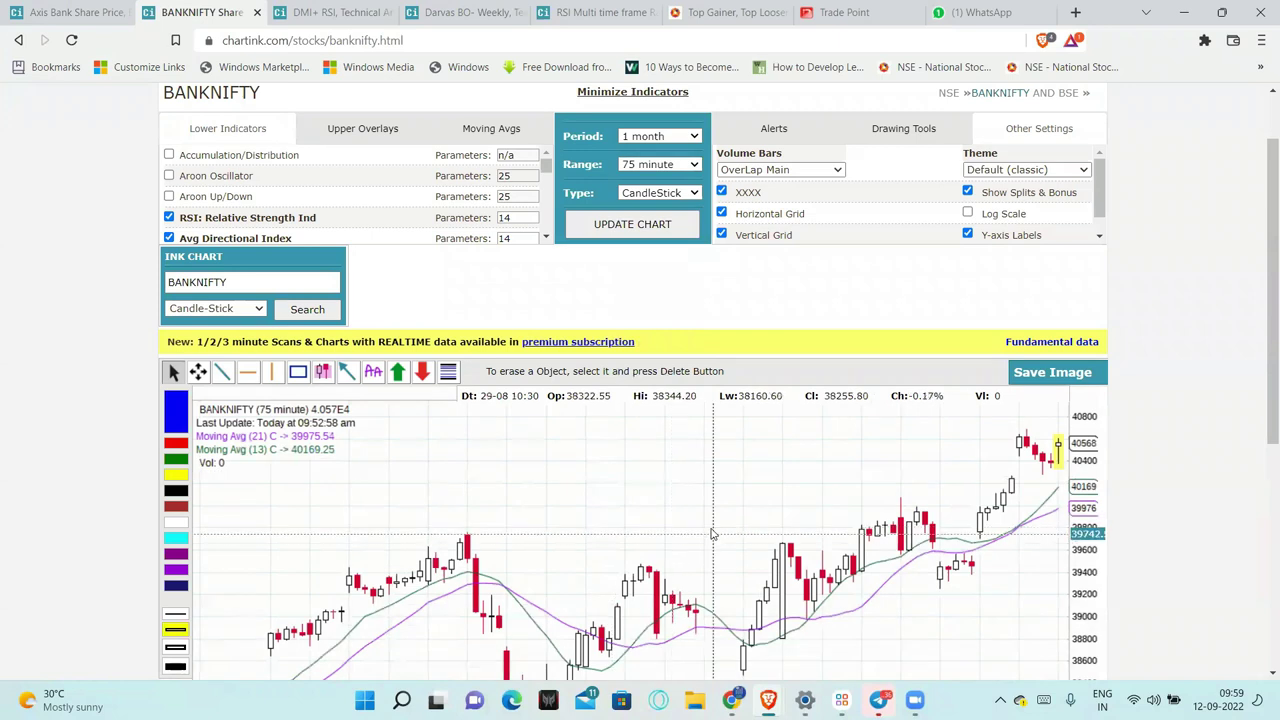
Step: Bring the Sensibull positions window back to the front
{"action": "scroll", "coordinate": [712, 534], "scroll_direction": "down", "scroll_amount": 1}
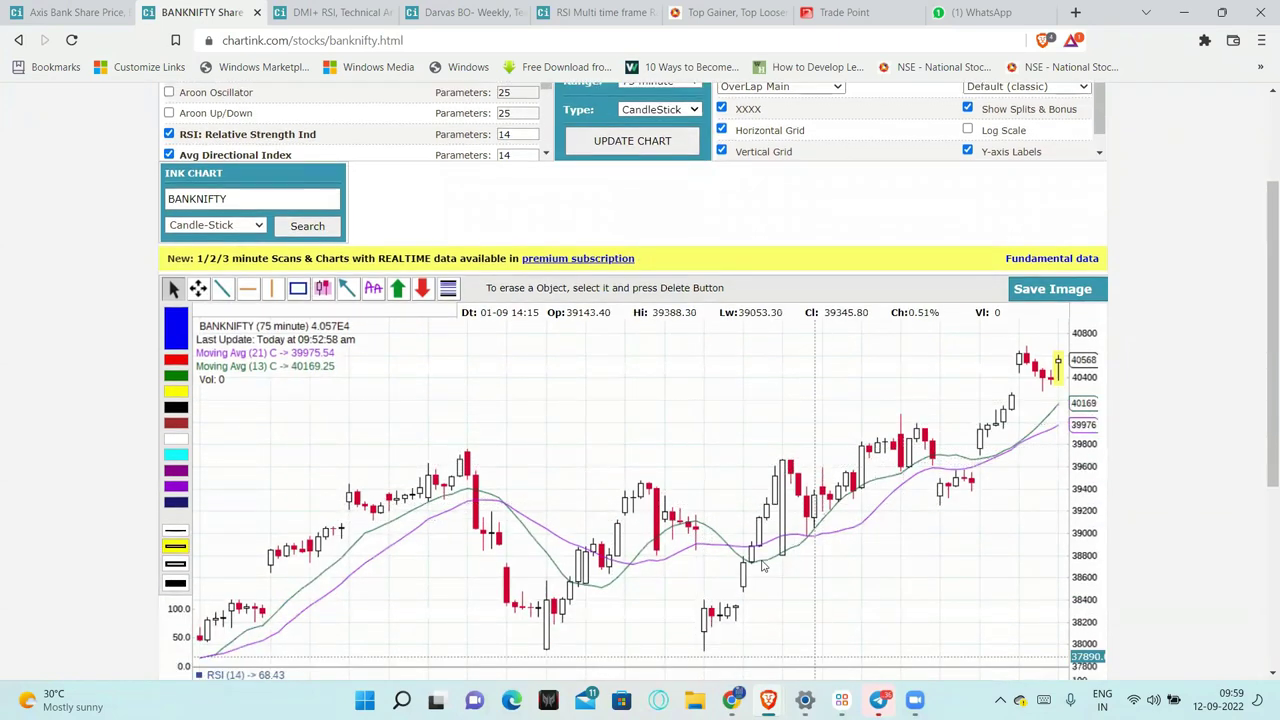
{"action": "mouse_move", "coordinate": [731, 699]}
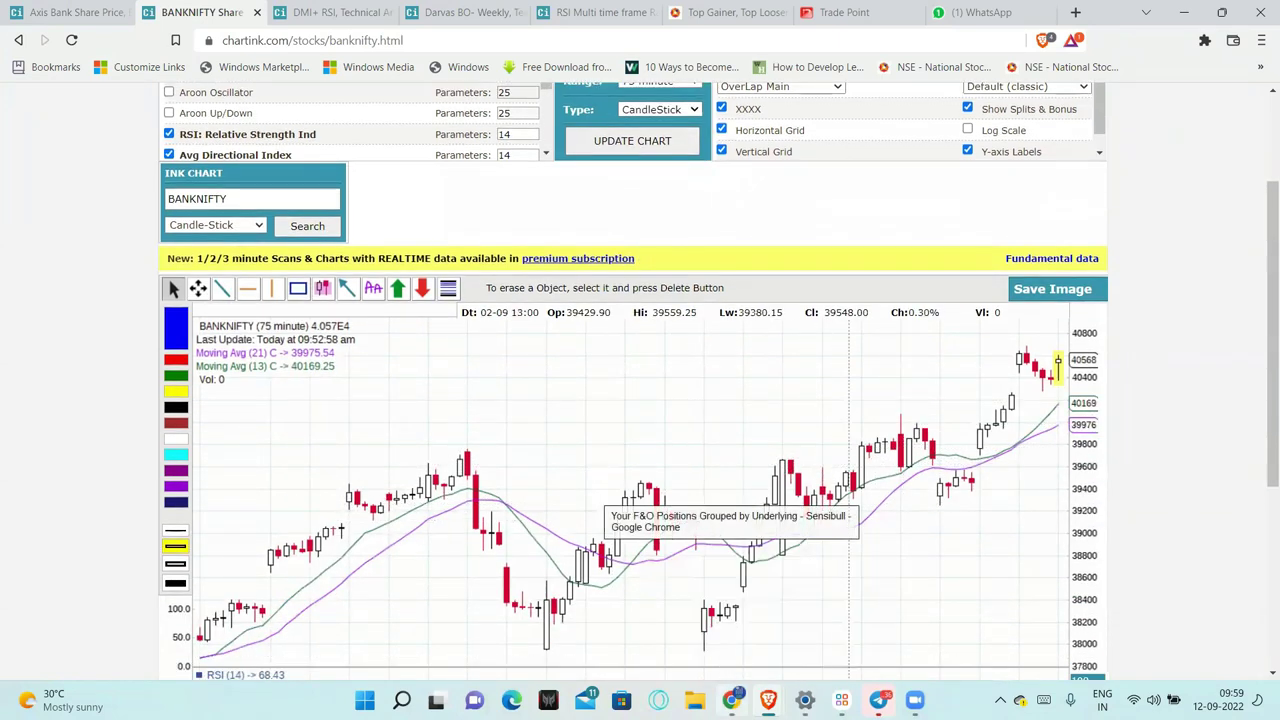
{"action": "left_click", "coordinate": [730, 615]}
{"action": "left_click", "coordinate": [1183, 12]}
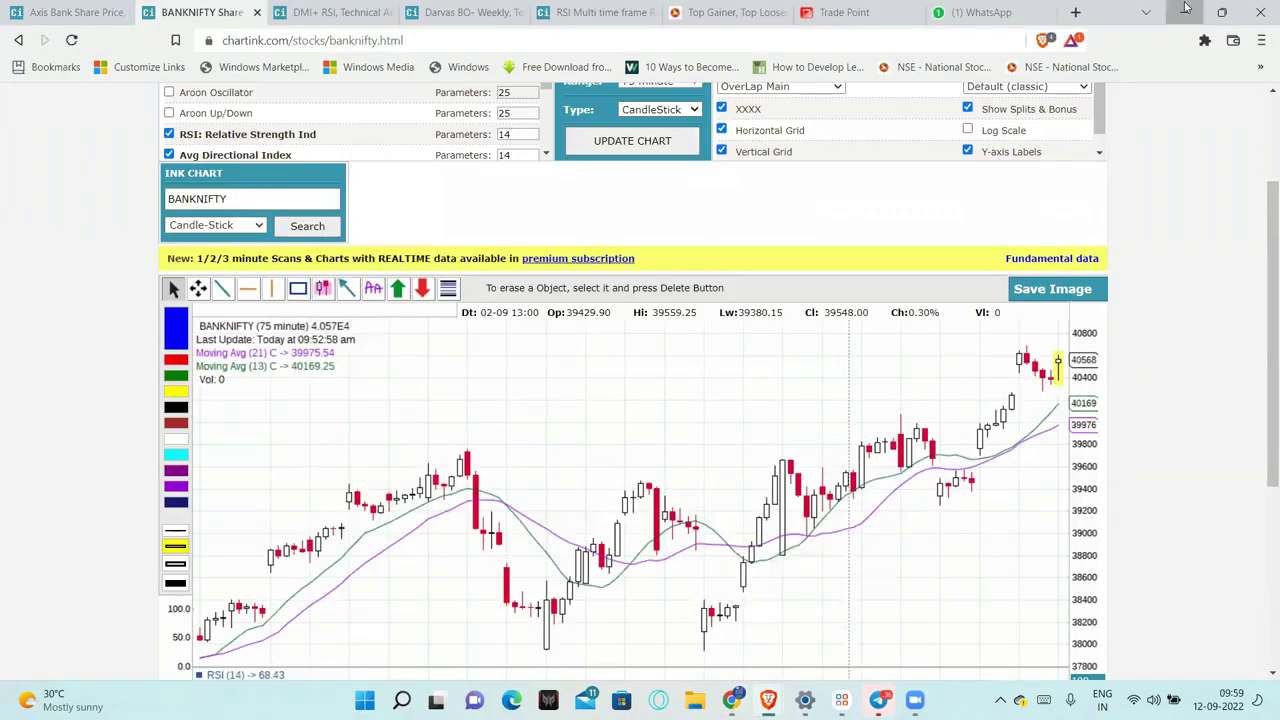
{"action": "left_click", "coordinate": [1180, 12]}
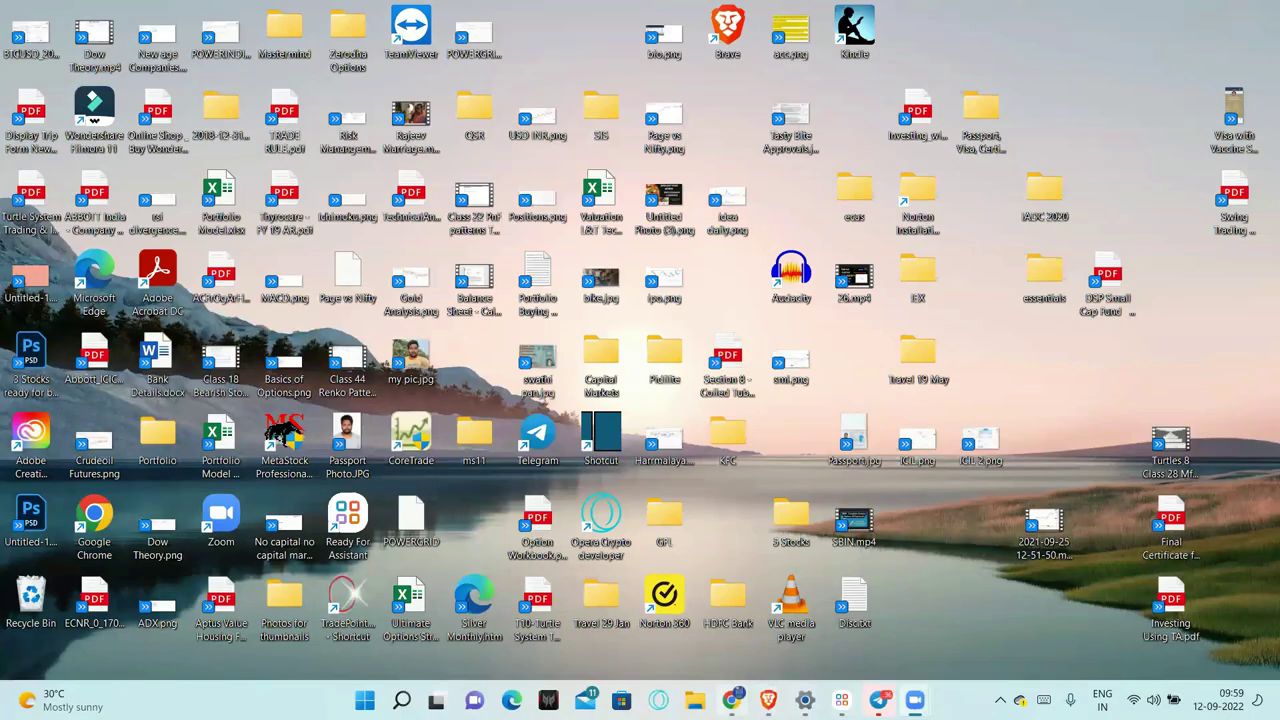
{"action": "left_click", "coordinate": [731, 699]}
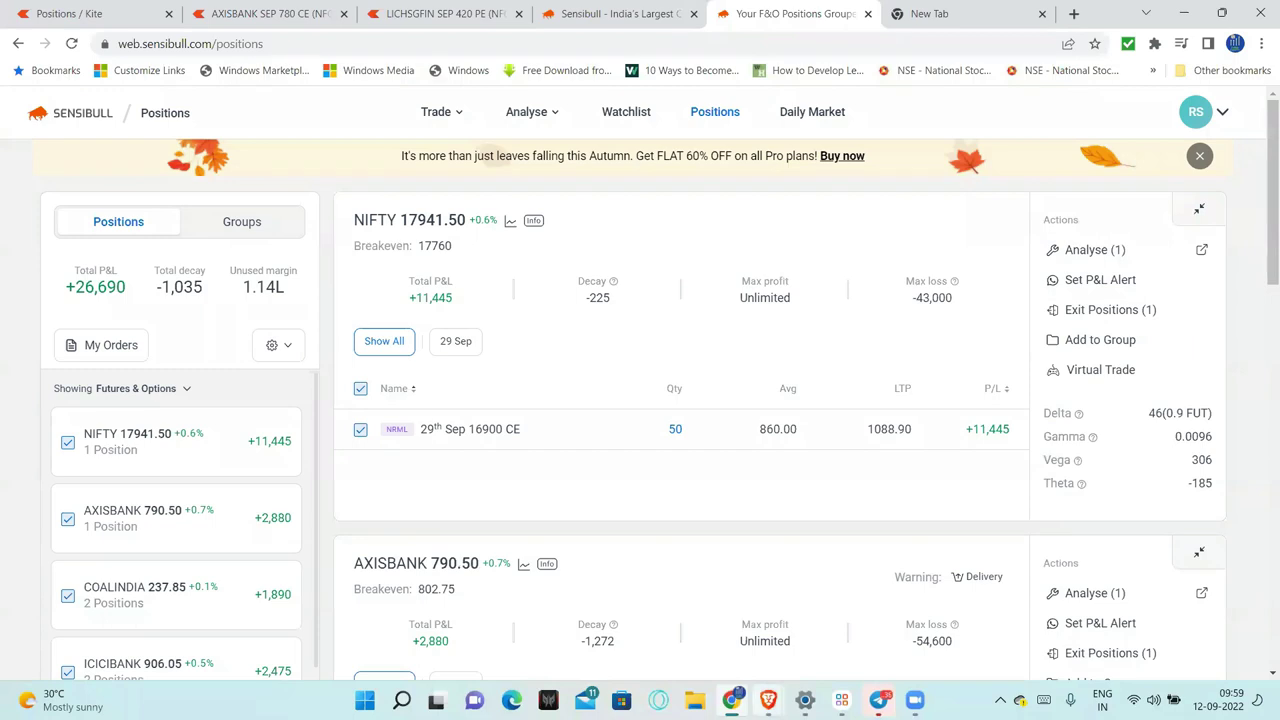
Step: Draw horizontal levels on the Nifty 50 15-minute chart near 17920 and 17765
{"action": "mouse_move", "coordinate": [768, 699]}
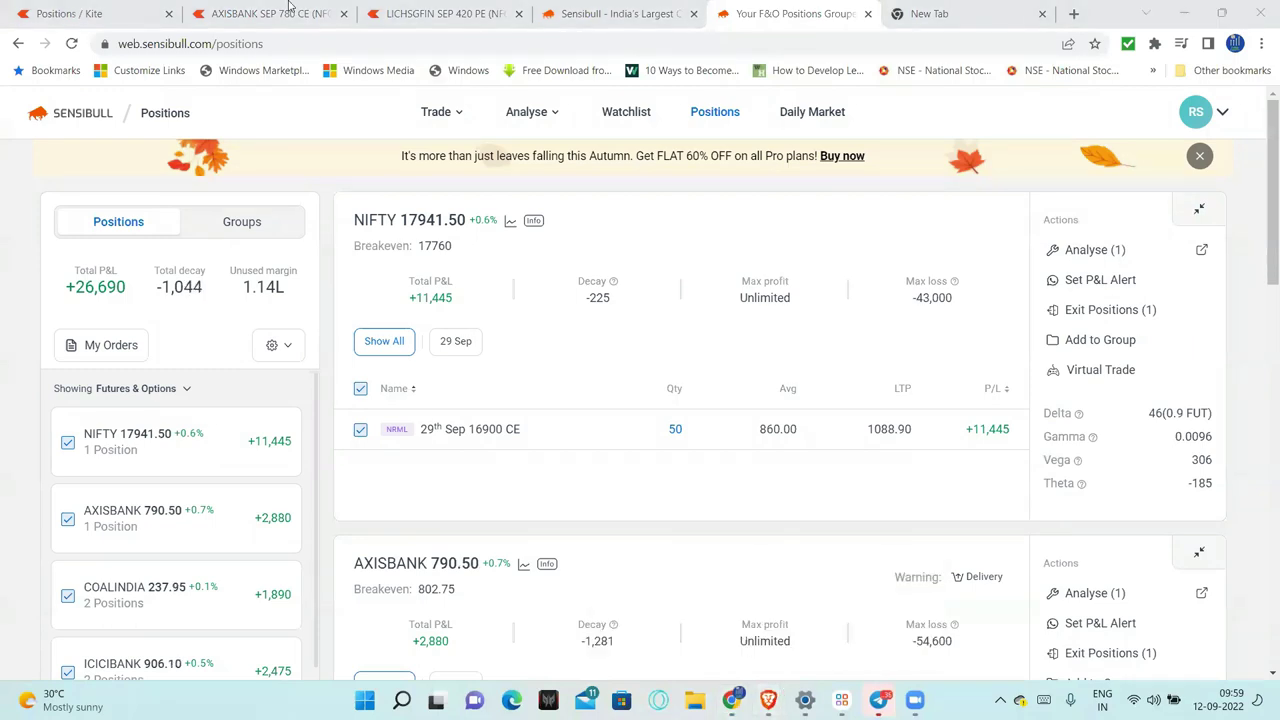
{"action": "key", "text": "alt+Tab"}
{"action": "scroll", "coordinate": [760, 194], "scroll_direction": "down", "scroll_amount": 3}
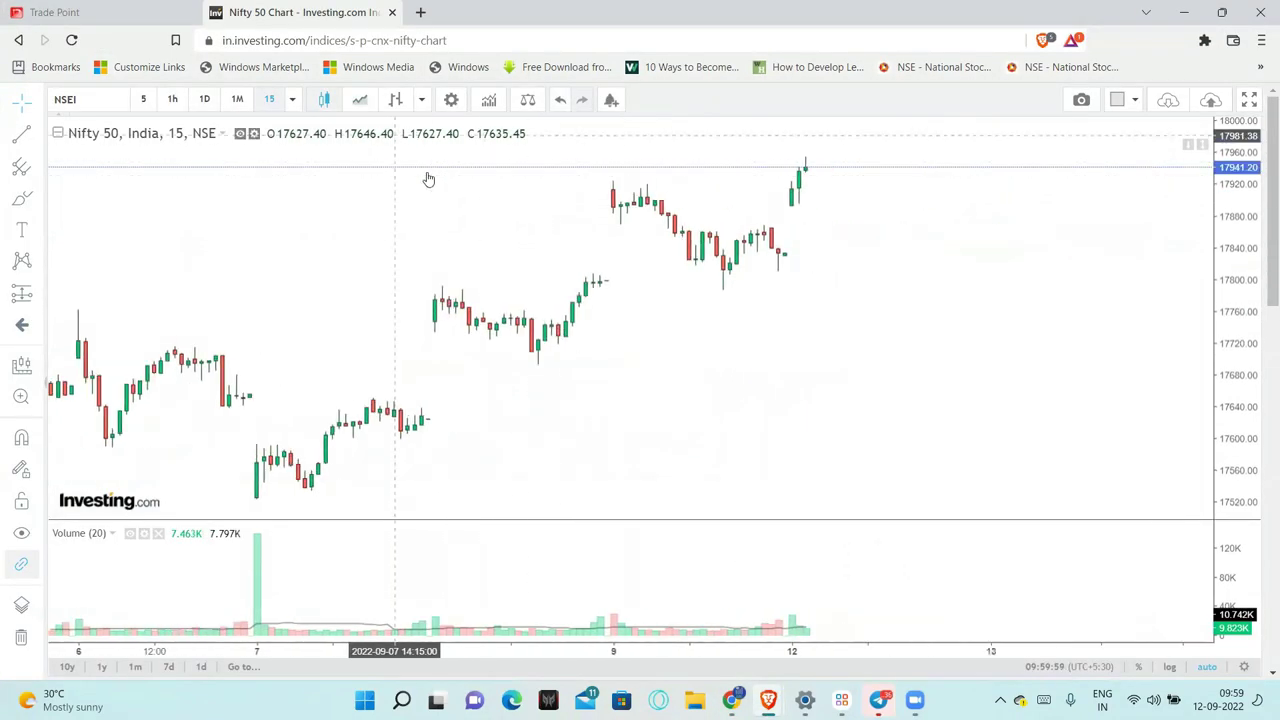
{"action": "scroll", "coordinate": [800, 350], "scroll_direction": "down", "scroll_amount": 2}
{"action": "scroll", "coordinate": [810, 352], "scroll_direction": "down", "scroll_amount": 2}
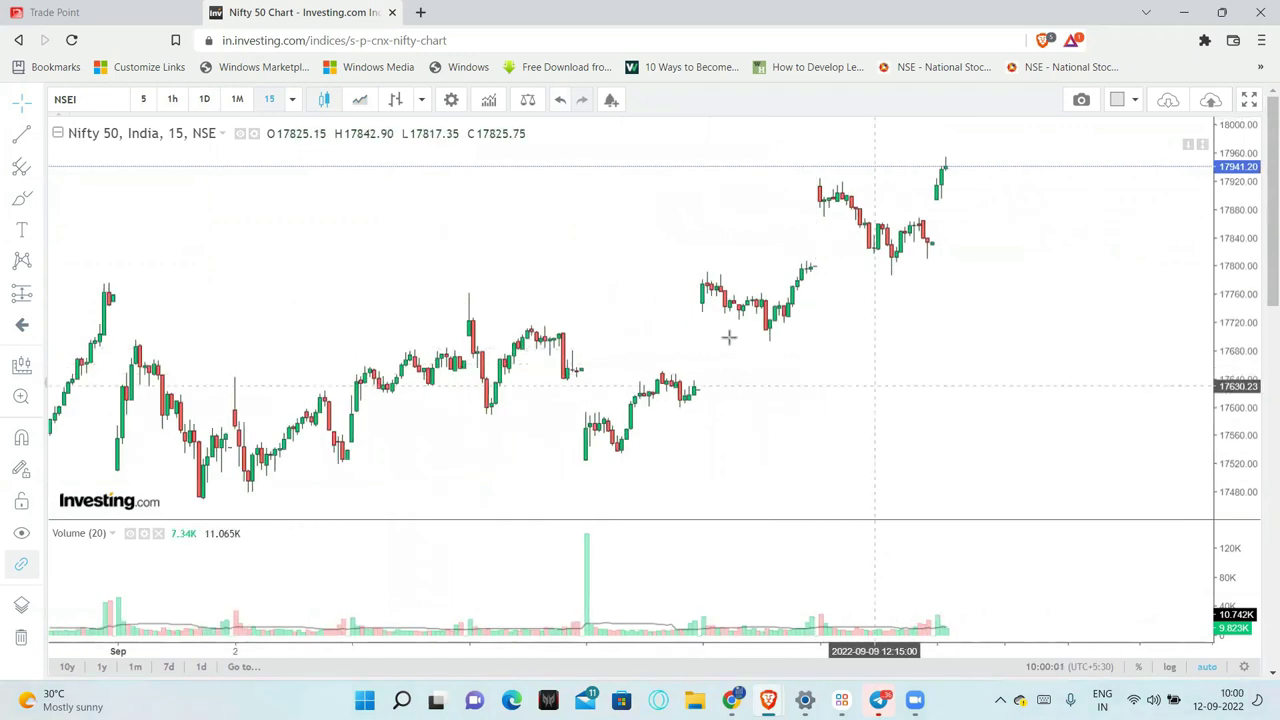
{"action": "left_click", "coordinate": [725, 179]}
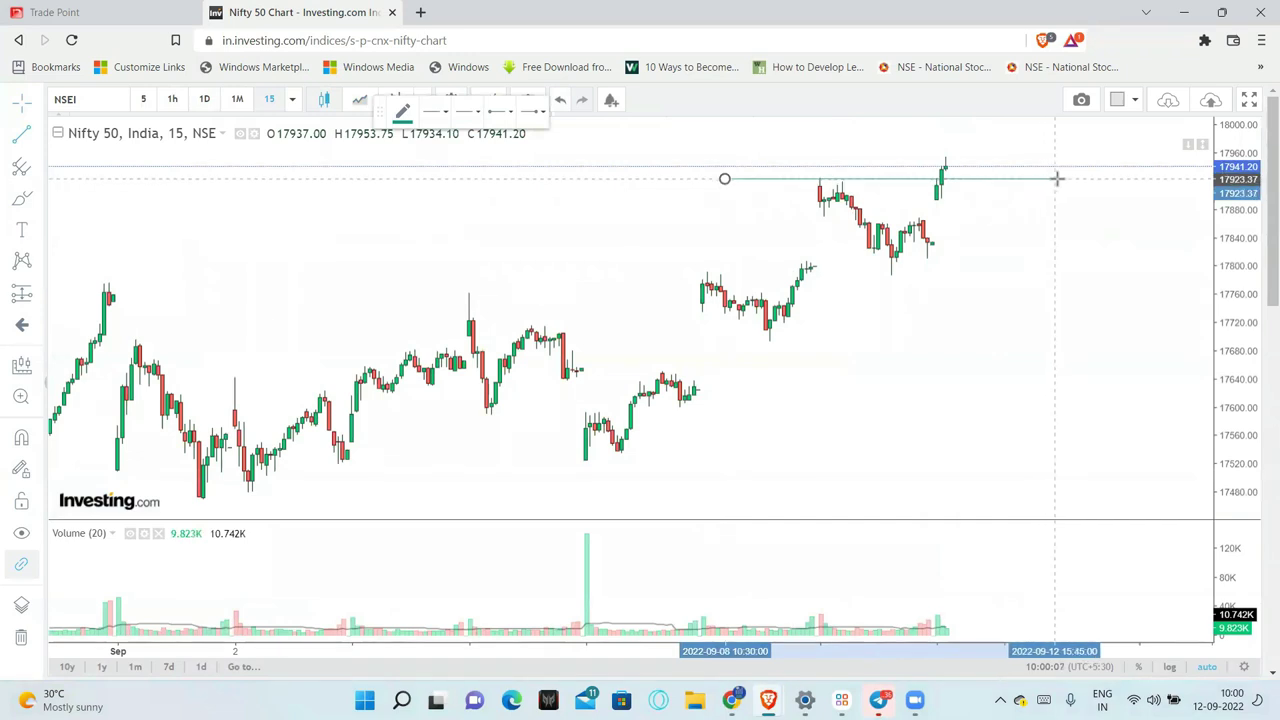
{"action": "left_click", "coordinate": [1059, 179]}
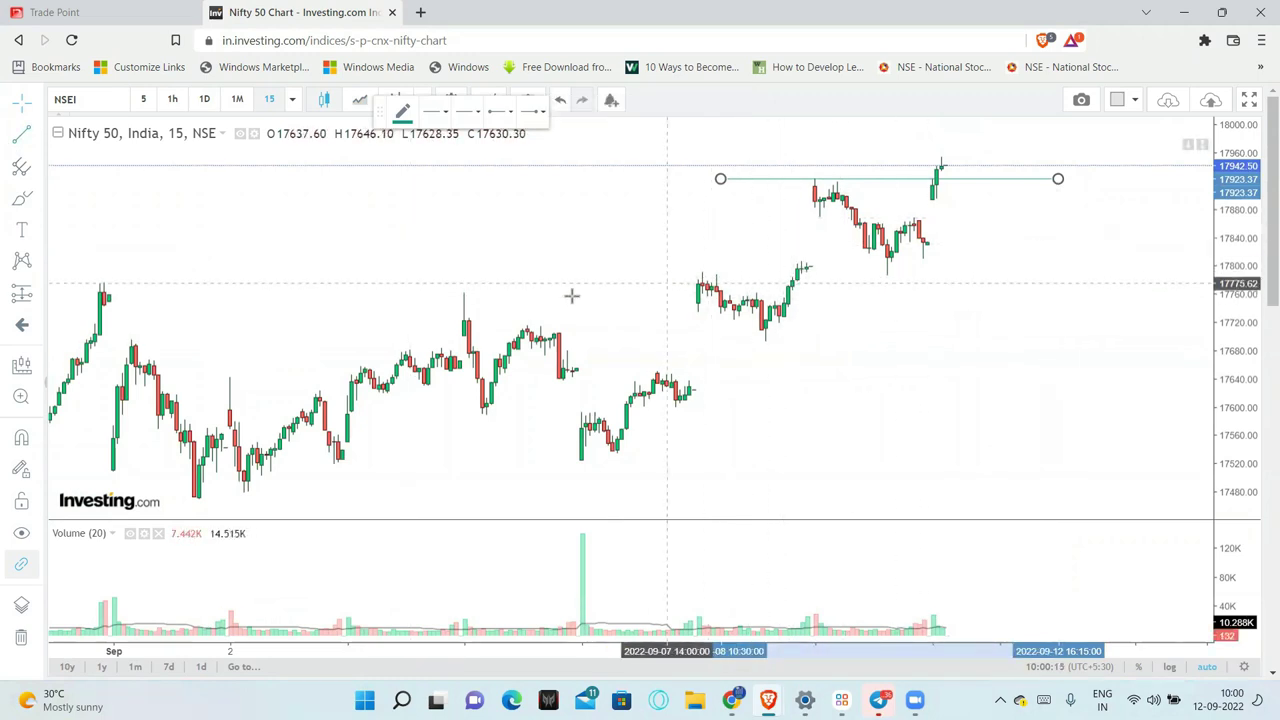
{"action": "left_click", "coordinate": [82, 284]}
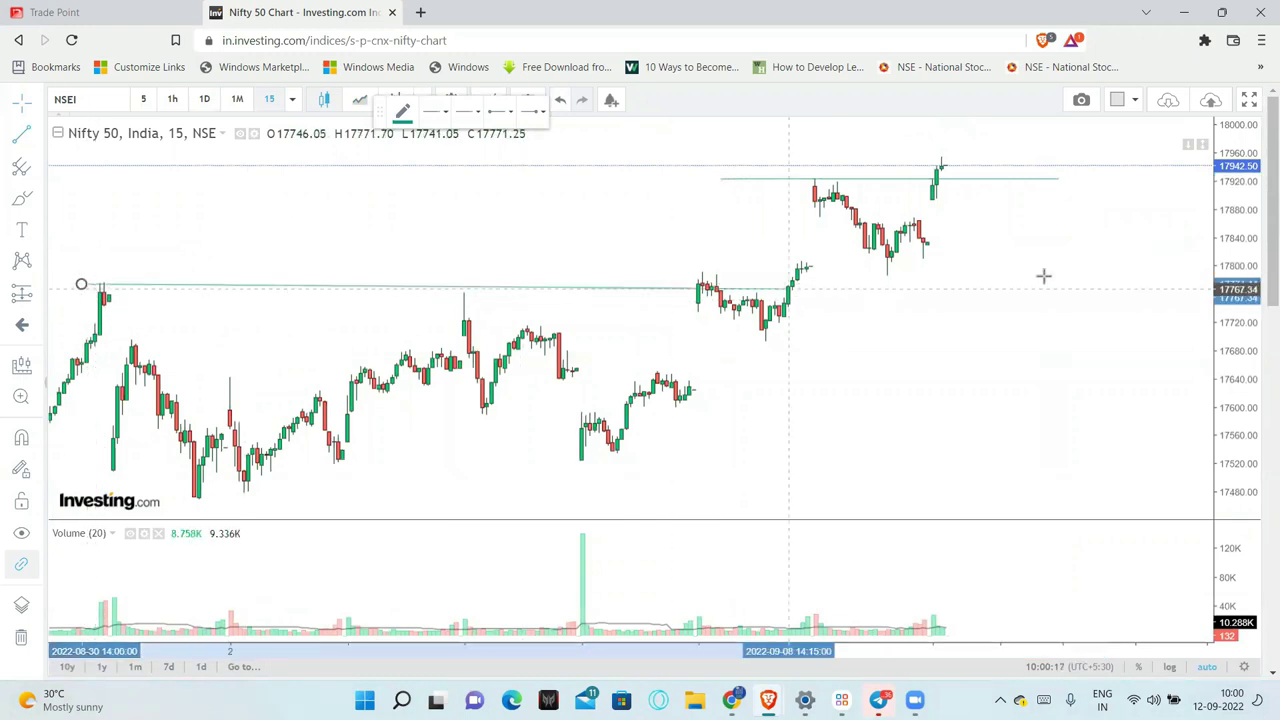
{"action": "left_click", "coordinate": [1179, 281]}
{"action": "left_click_drag", "start_coordinate": [489, 286], "coordinate": [1105, 288]}
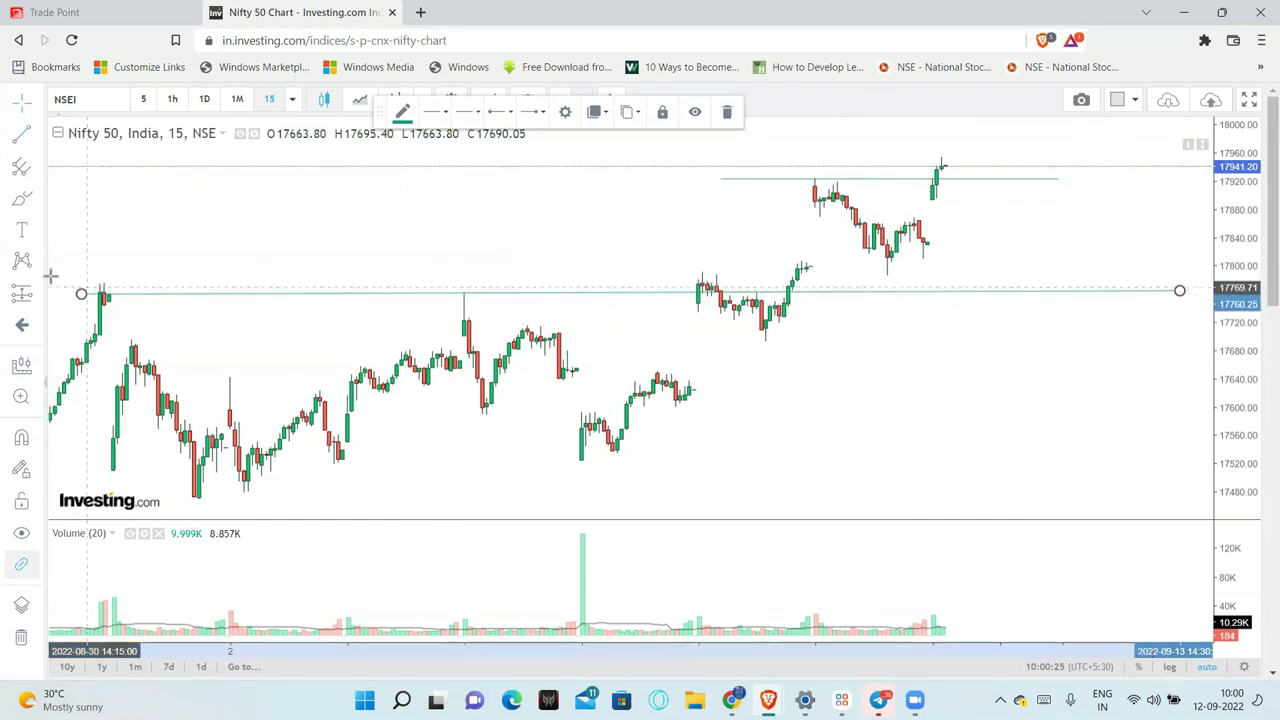
{"action": "left_click", "coordinate": [21, 229]}
Step: Add text labels 17750 and 17800 by the lower line and 18k above the upper line
{"action": "left_click", "coordinate": [997, 306]}
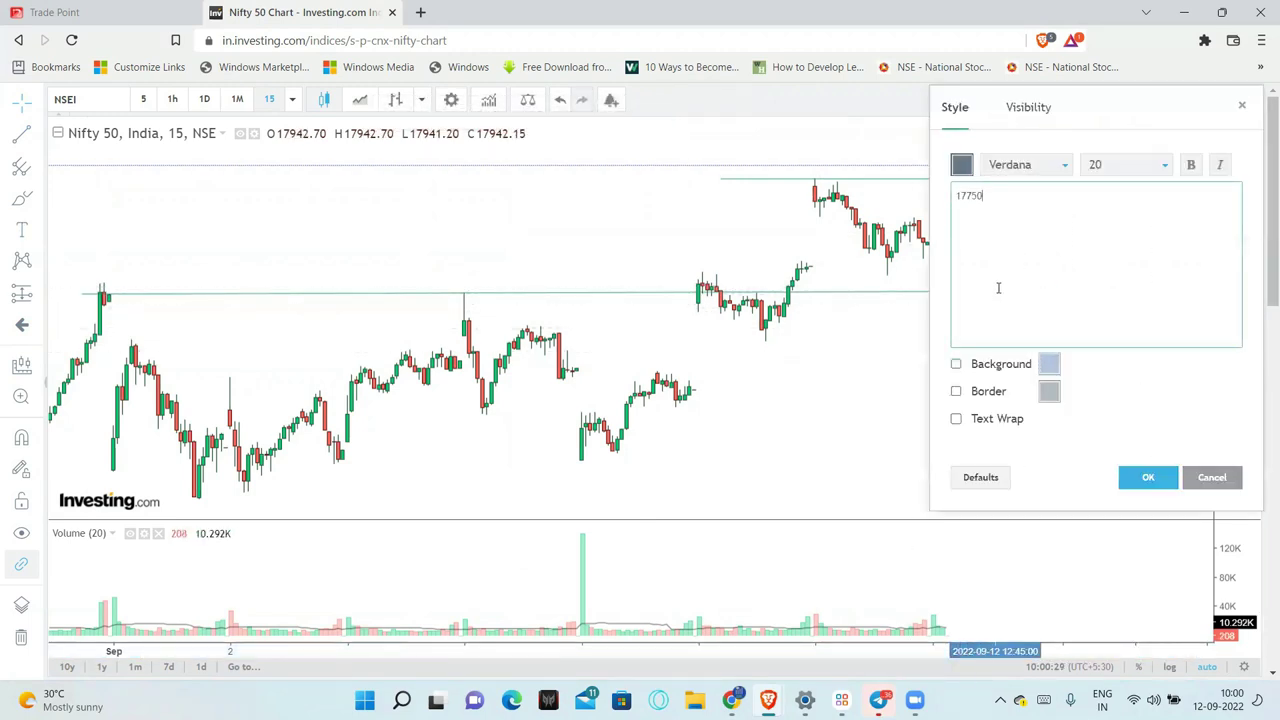
{"action": "left_click", "coordinate": [1148, 477]}
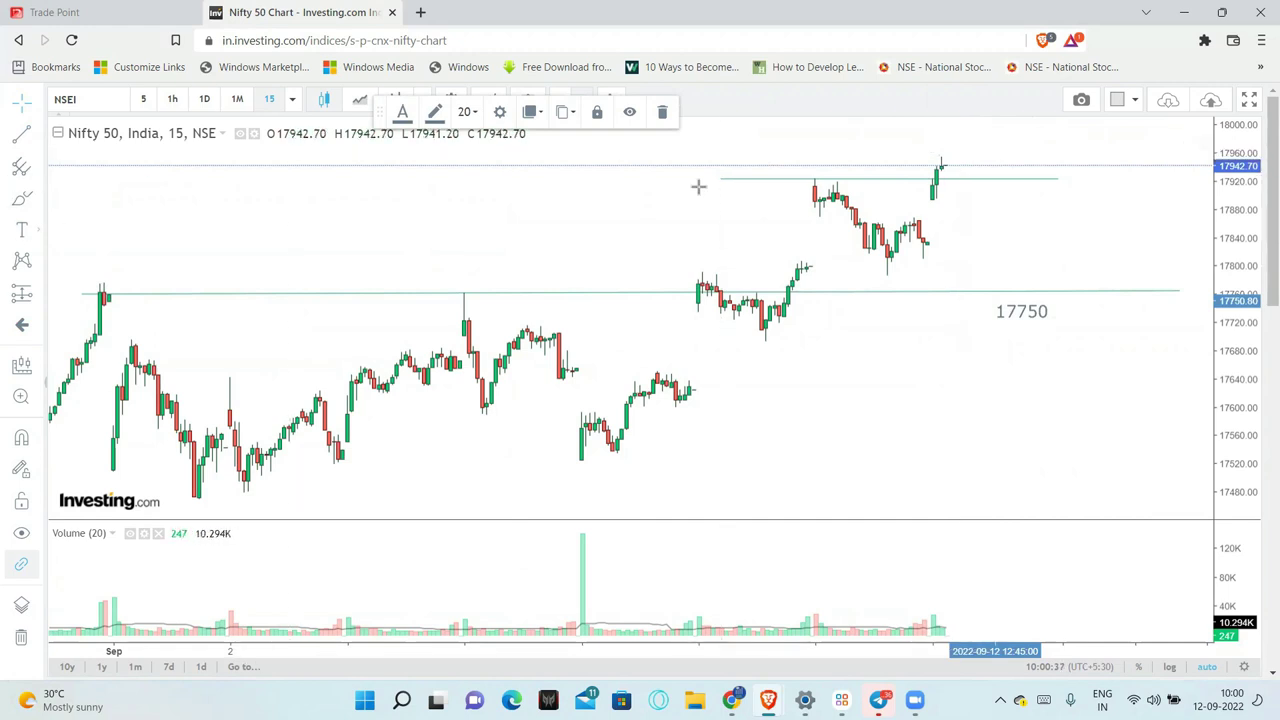
{"action": "left_click", "coordinate": [18, 229]}
{"action": "left_click", "coordinate": [829, 145]}
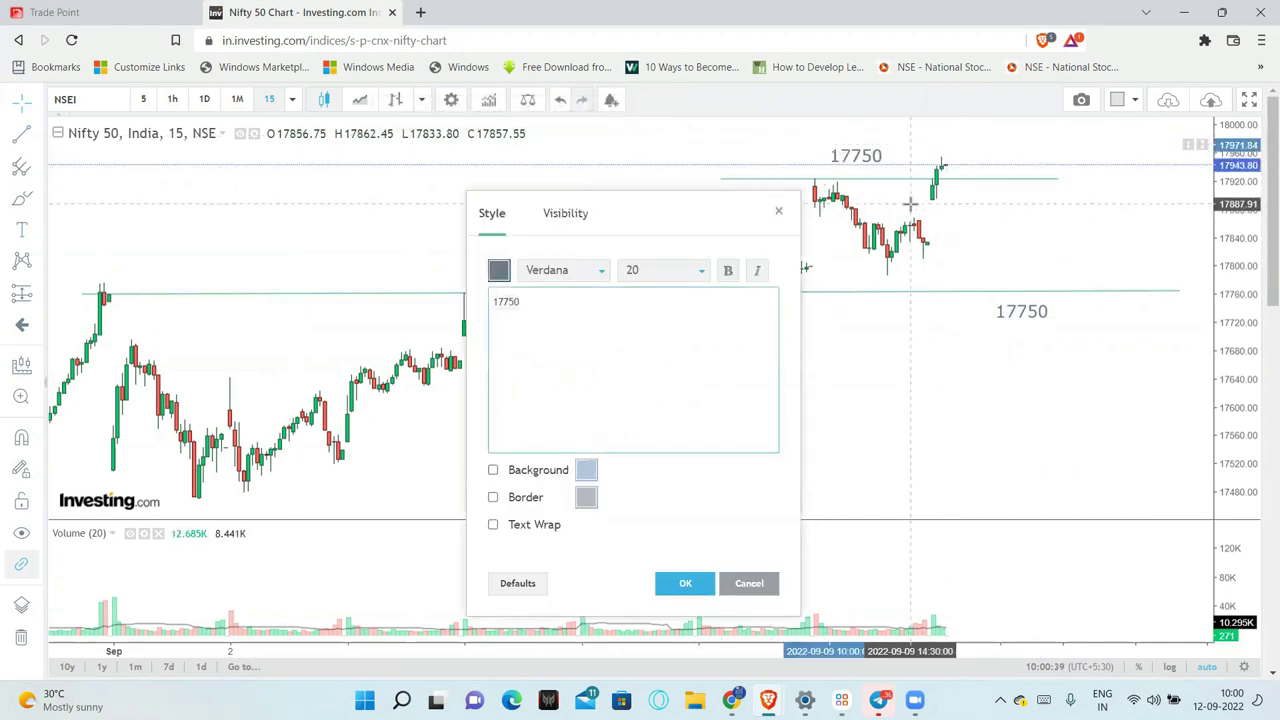
{"action": "key", "text": "ctrl+a"}
{"action": "type", "text": "18"}
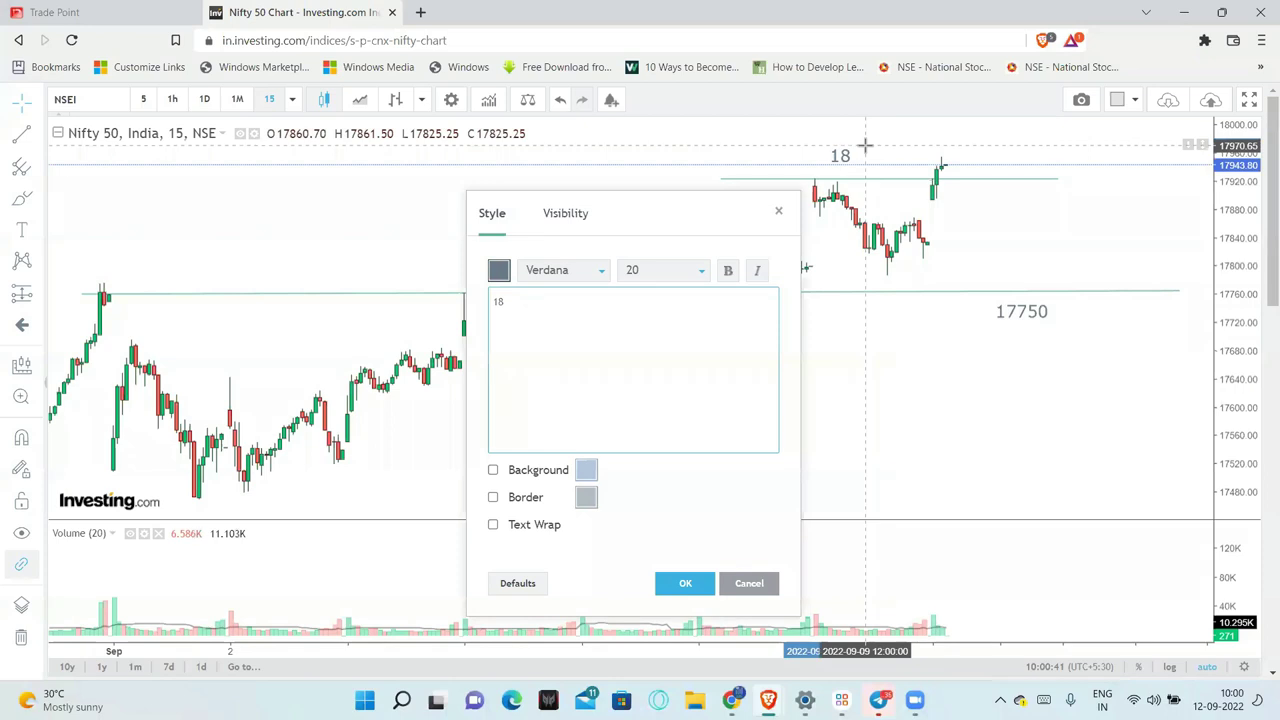
{"action": "type", "text": "k"}
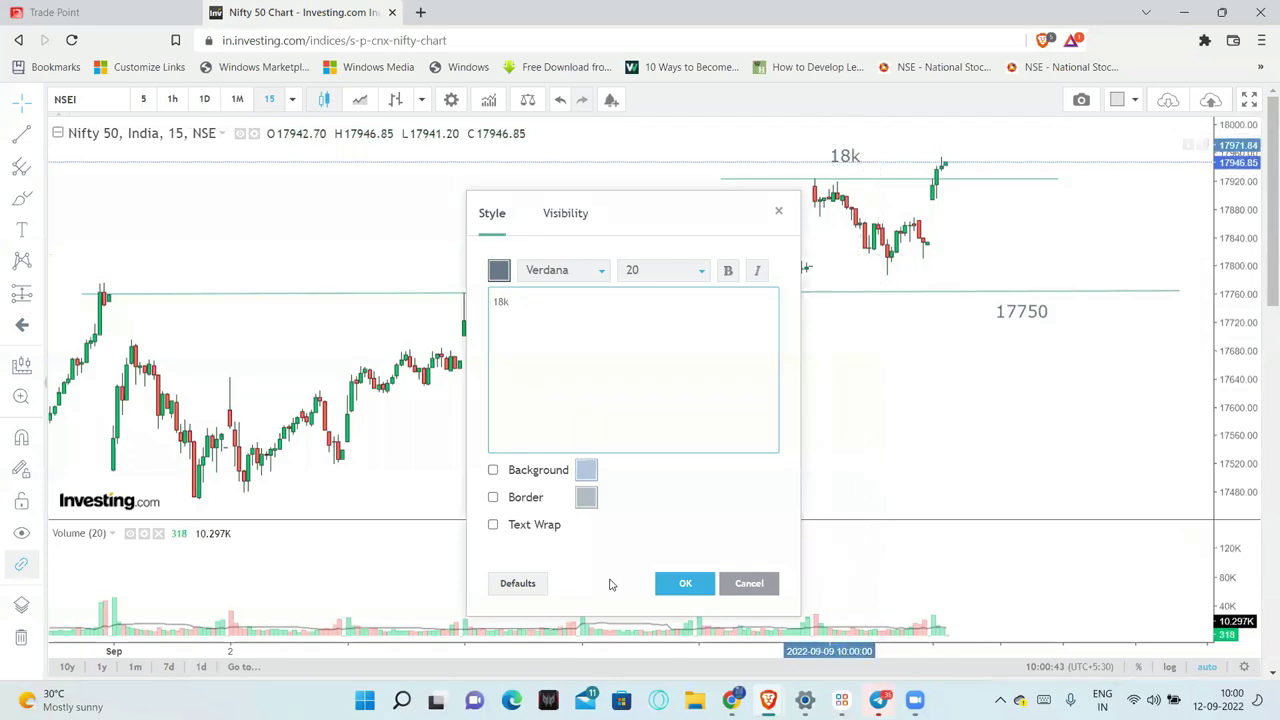
{"action": "left_click", "coordinate": [673, 584]}
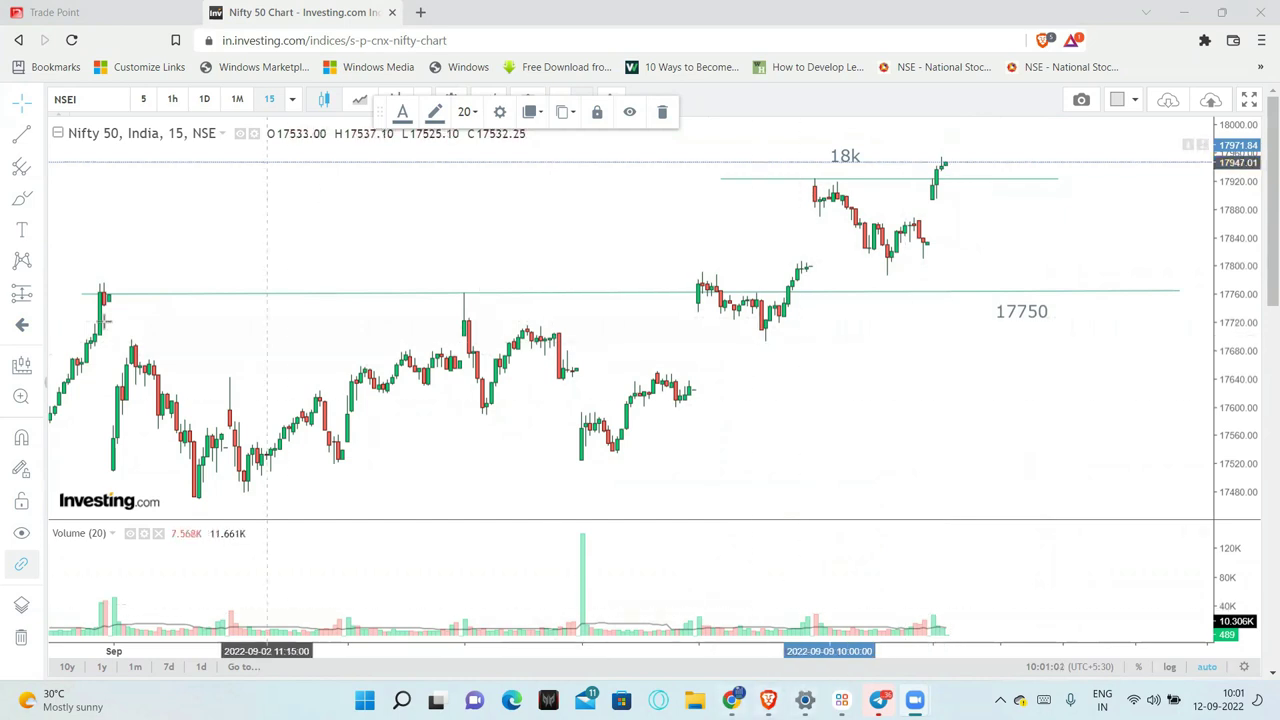
{"action": "left_click", "coordinate": [21, 230]}
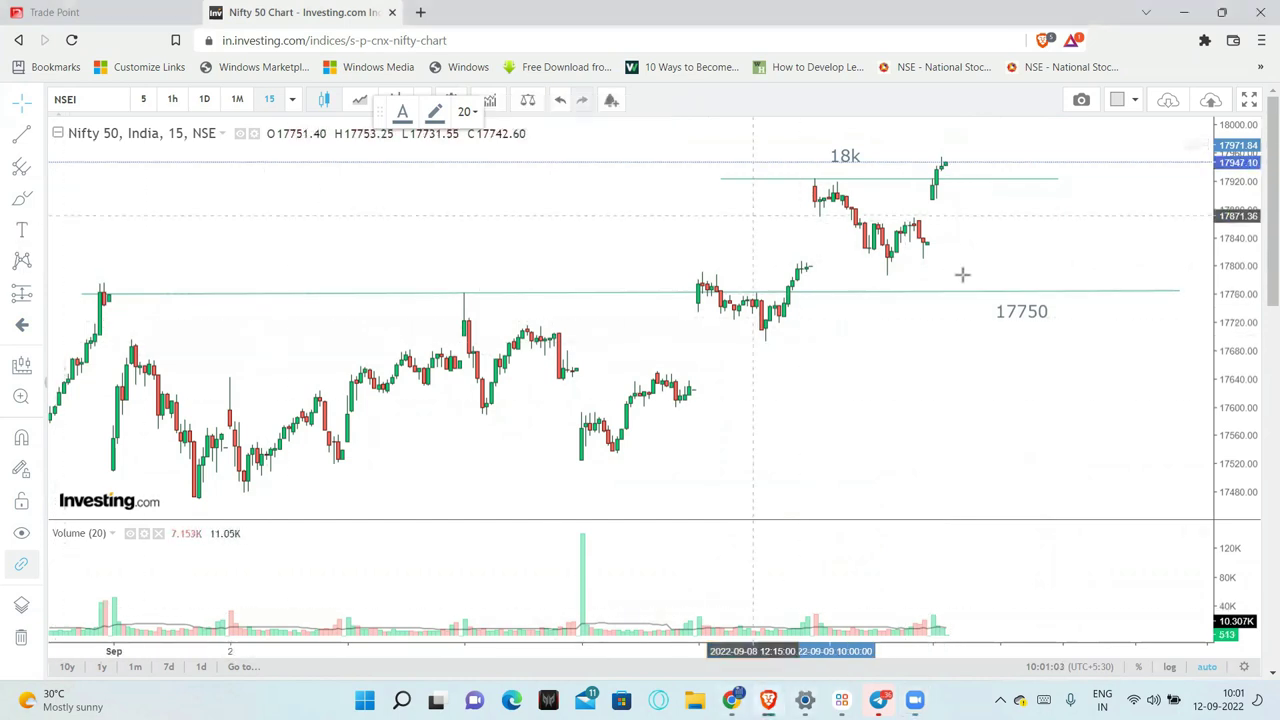
{"action": "left_click", "coordinate": [897, 317]}
{"action": "type", "text": "17800"}
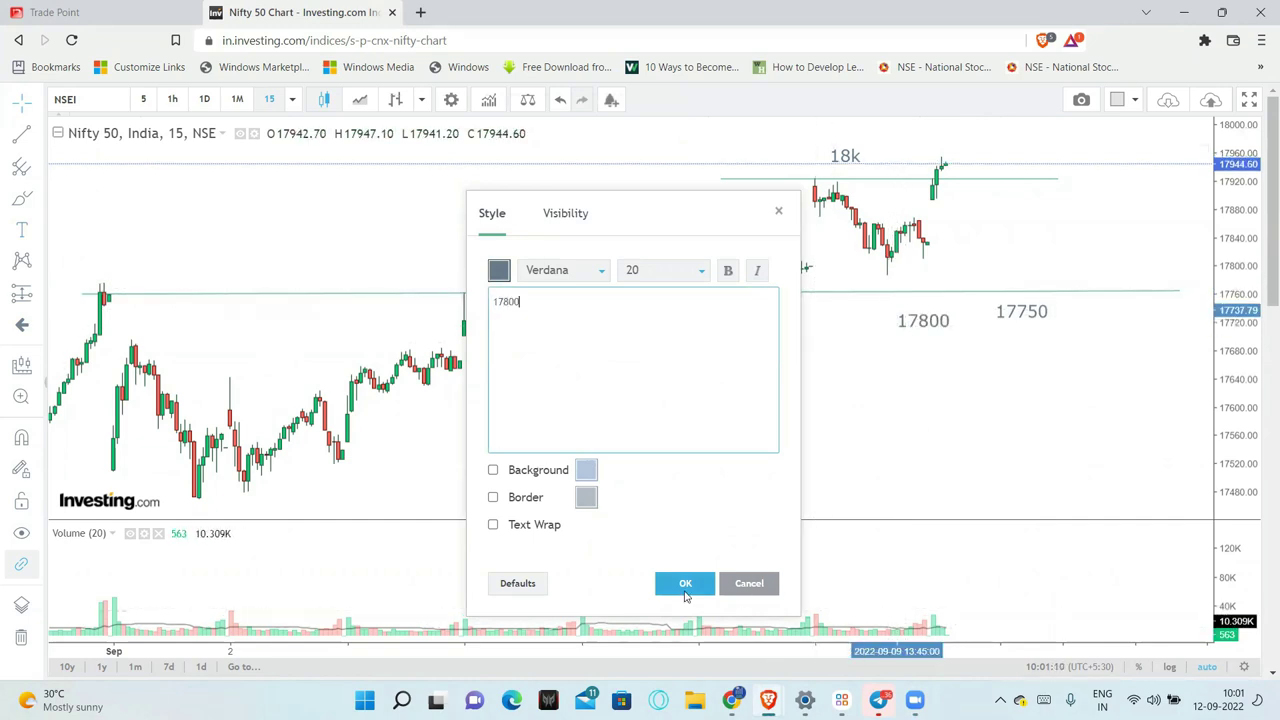
{"action": "left_click", "coordinate": [683, 583]}
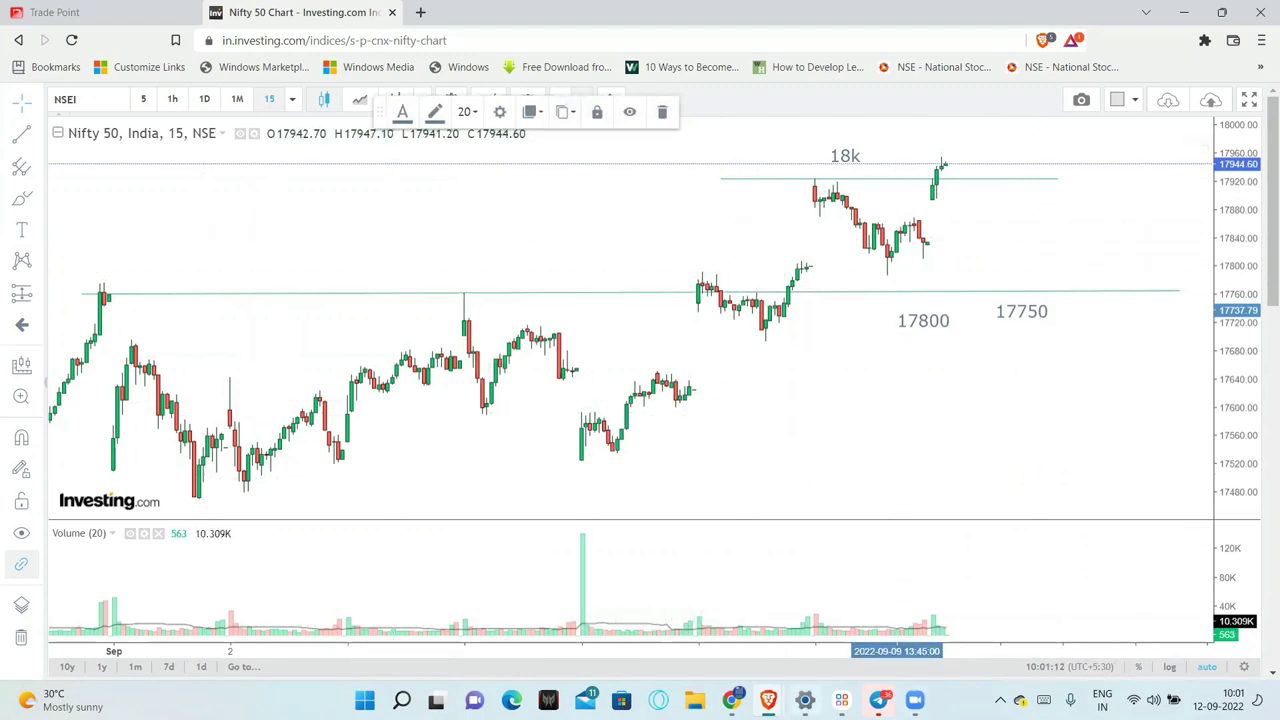
Step: Open Sensibull's NIFTY Open Interest charts, toggling Next expiry off to show only 15 Sep
{"action": "key", "text": "alt+Tab"}
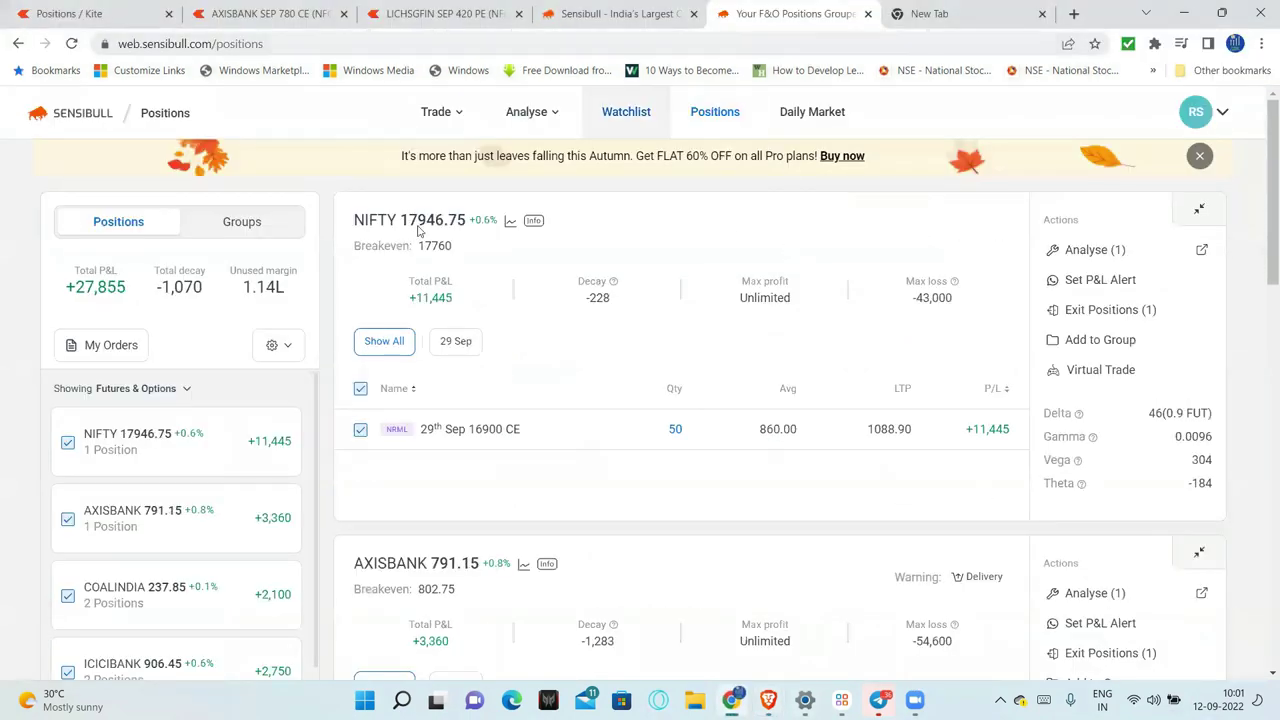
{"action": "left_click", "coordinate": [567, 120]}
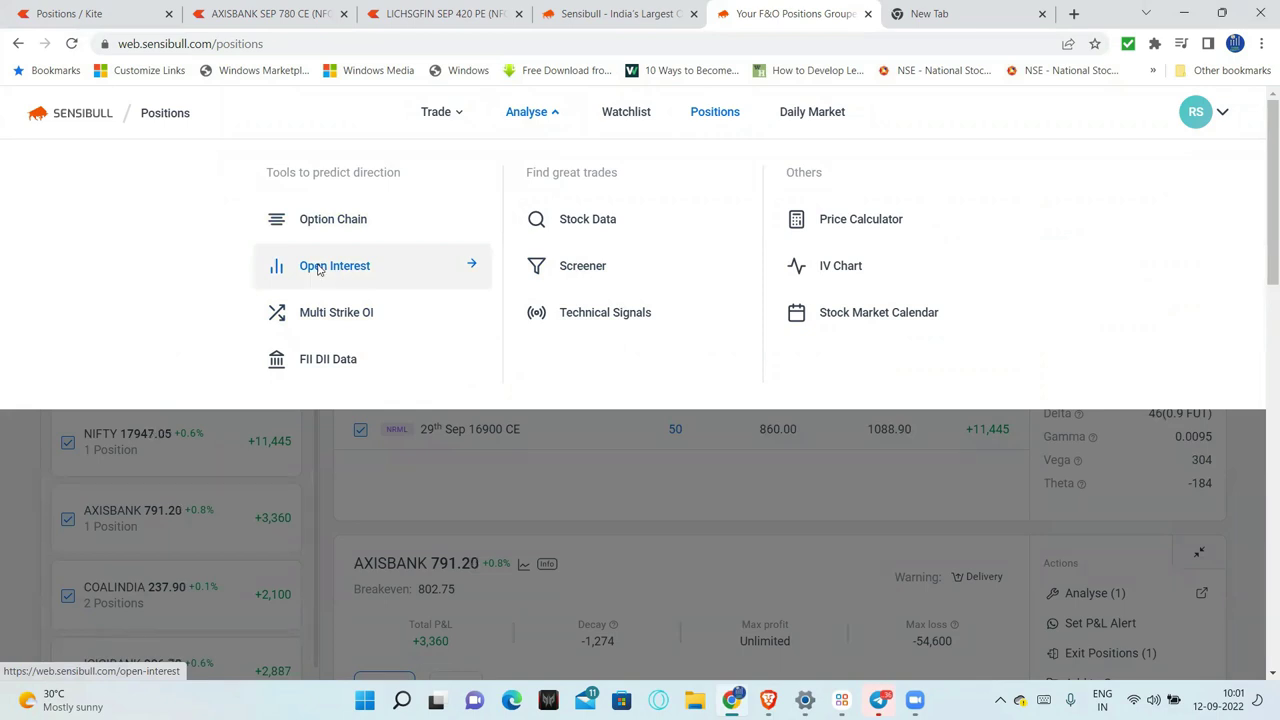
{"action": "left_click", "coordinate": [318, 270]}
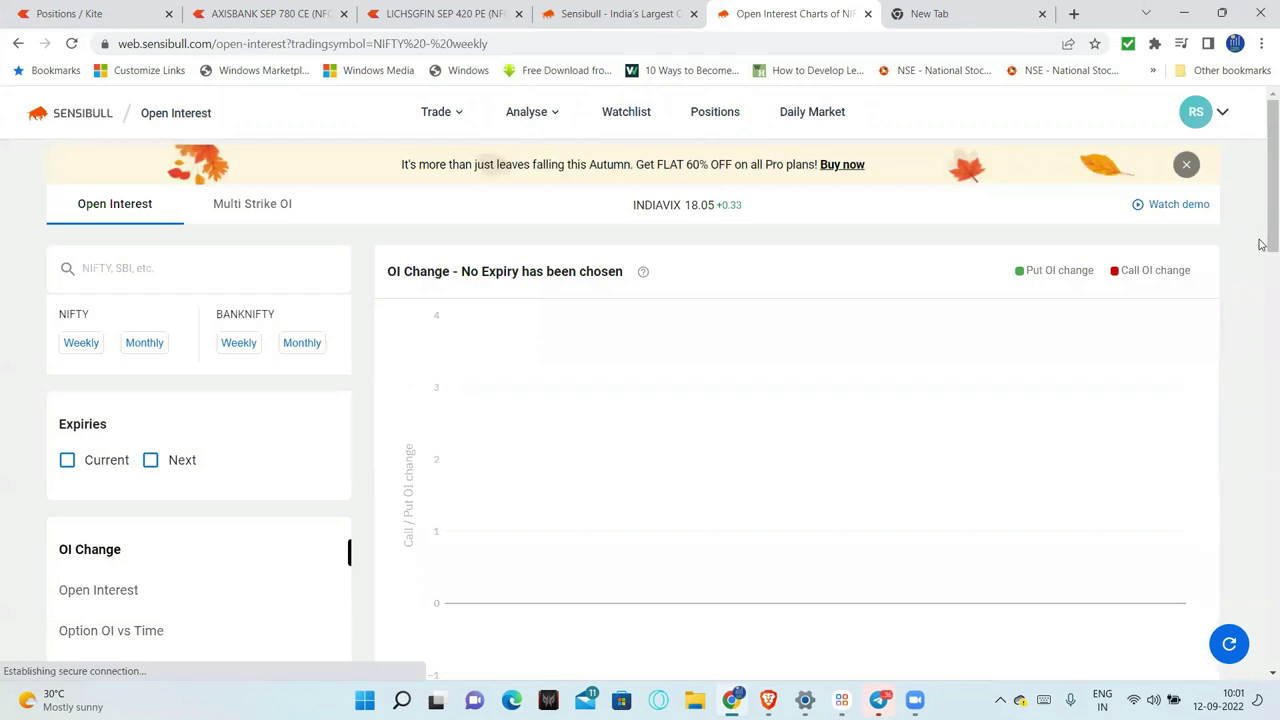
{"action": "scroll", "coordinate": [1261, 428], "scroll_direction": "down", "scroll_amount": 1}
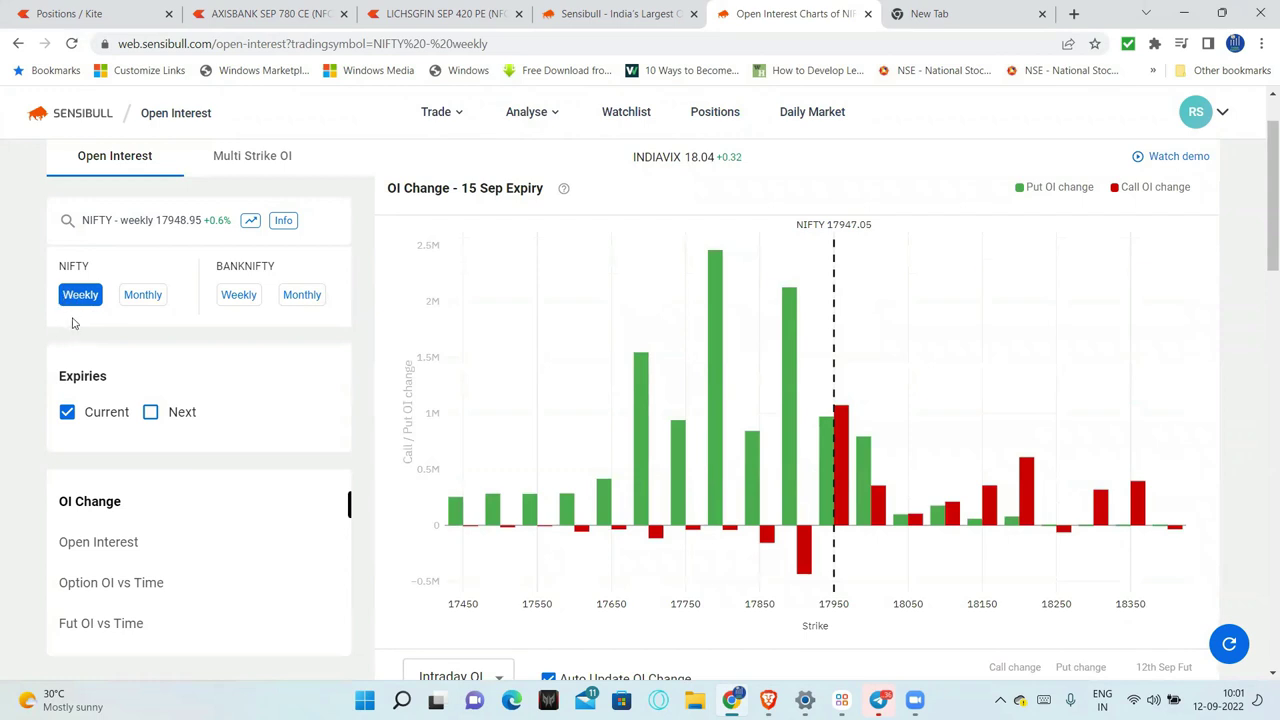
{"action": "left_click", "coordinate": [151, 413]}
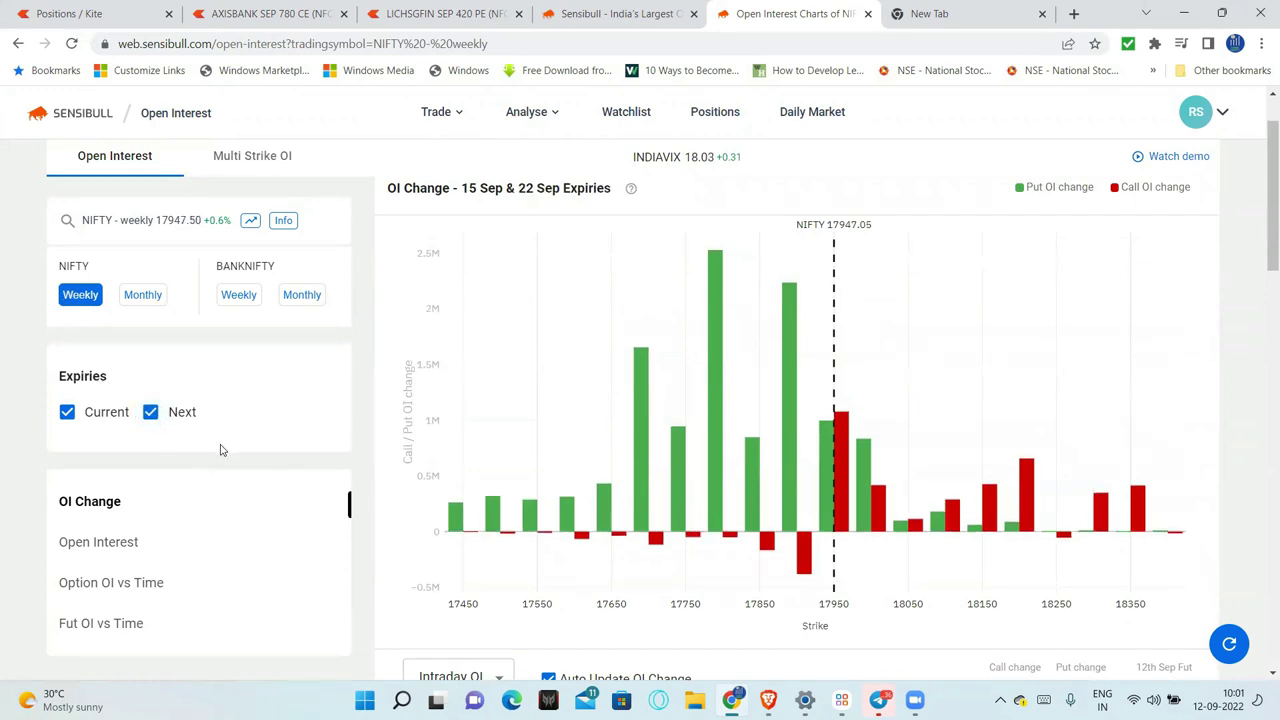
{"action": "left_click", "coordinate": [151, 413]}
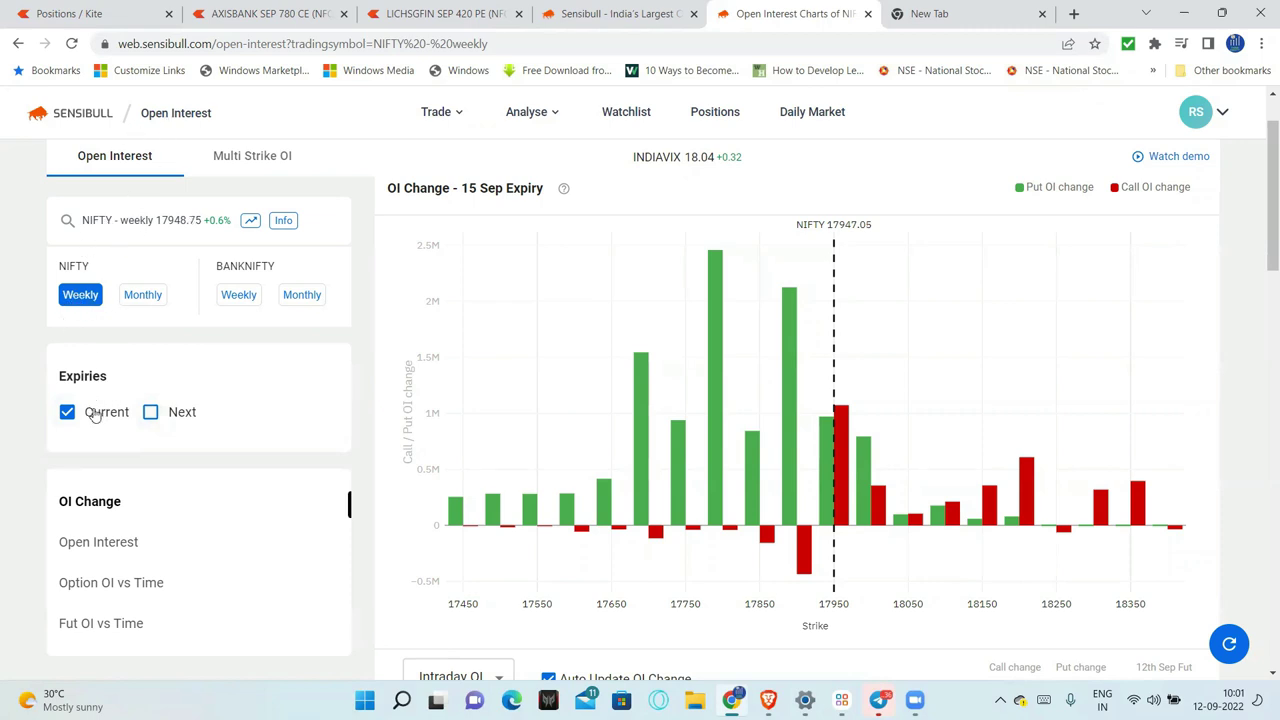
{"action": "mouse_move", "coordinate": [1263, 228]}
{"action": "left_mouse_down"}
{"action": "mouse_move", "coordinate": [1262, 280]}
{"action": "mouse_move", "coordinate": [1261, 239]}
{"action": "left_mouse_up"}
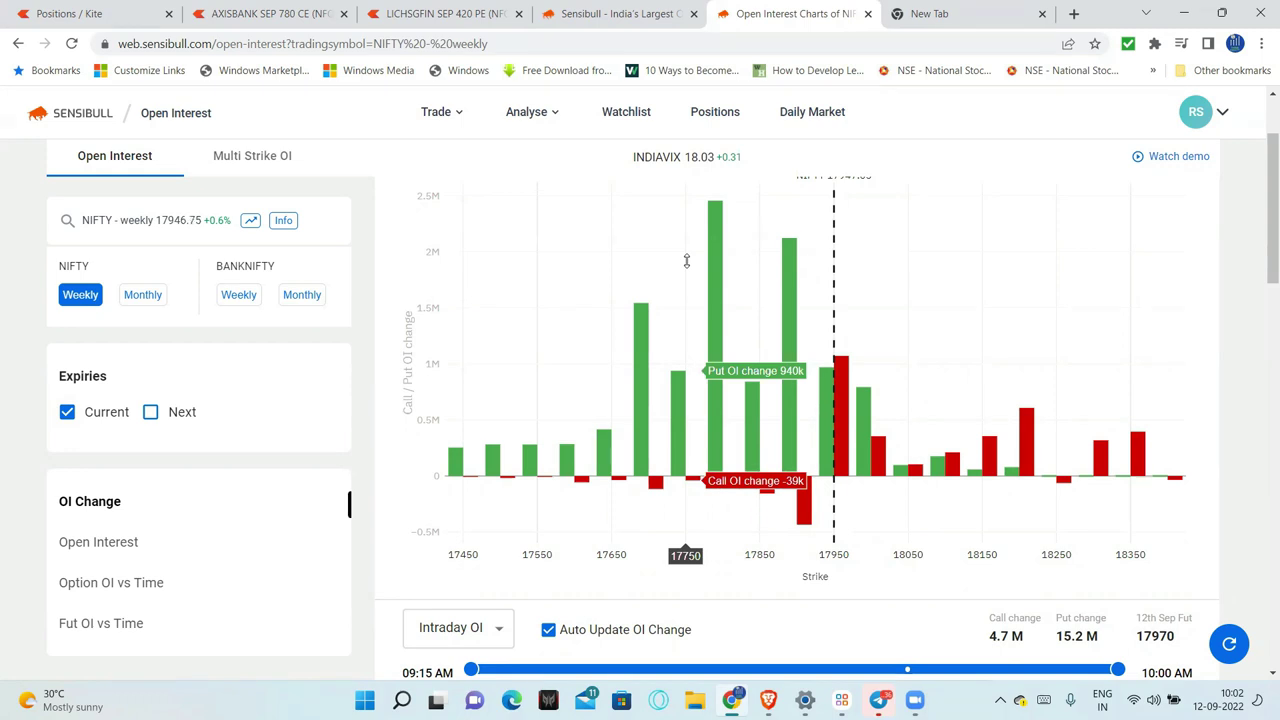
Step: Glance at the AXISBANK SEP 780 CE chart, then review Kite's open positions and depth
{"action": "left_click", "coordinate": [258, 10]}
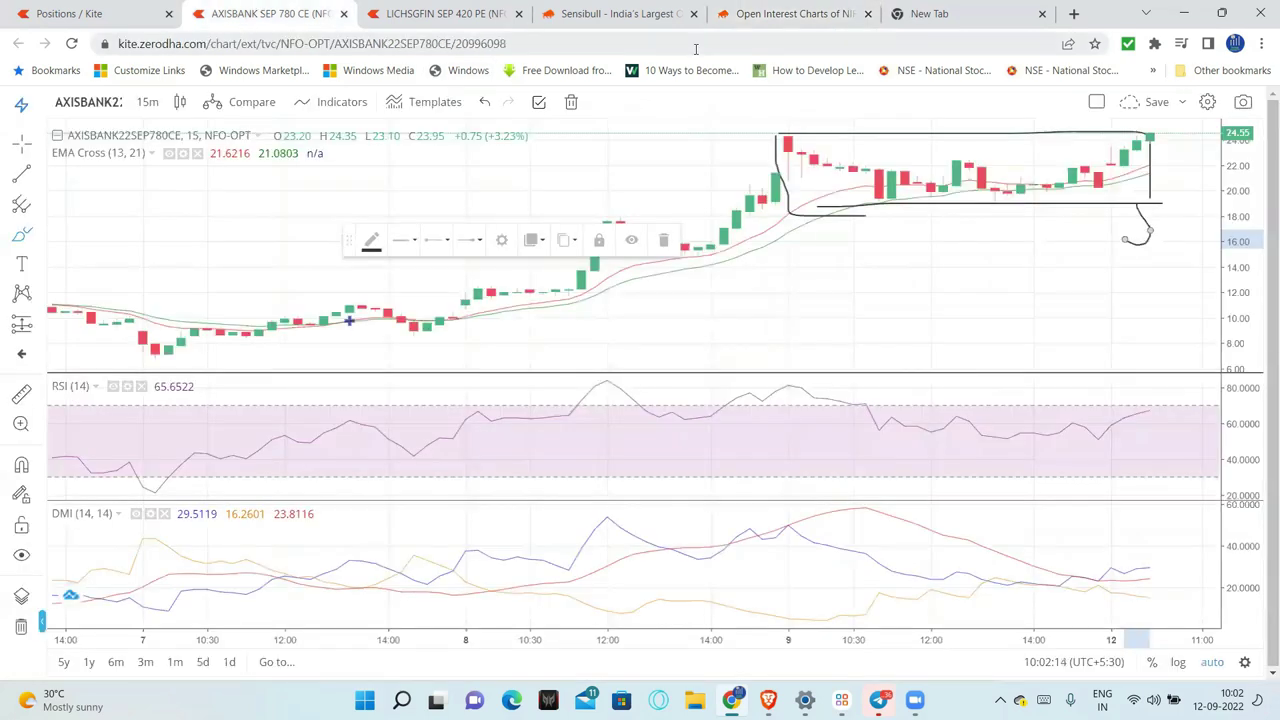
{"action": "left_click", "coordinate": [140, 13]}
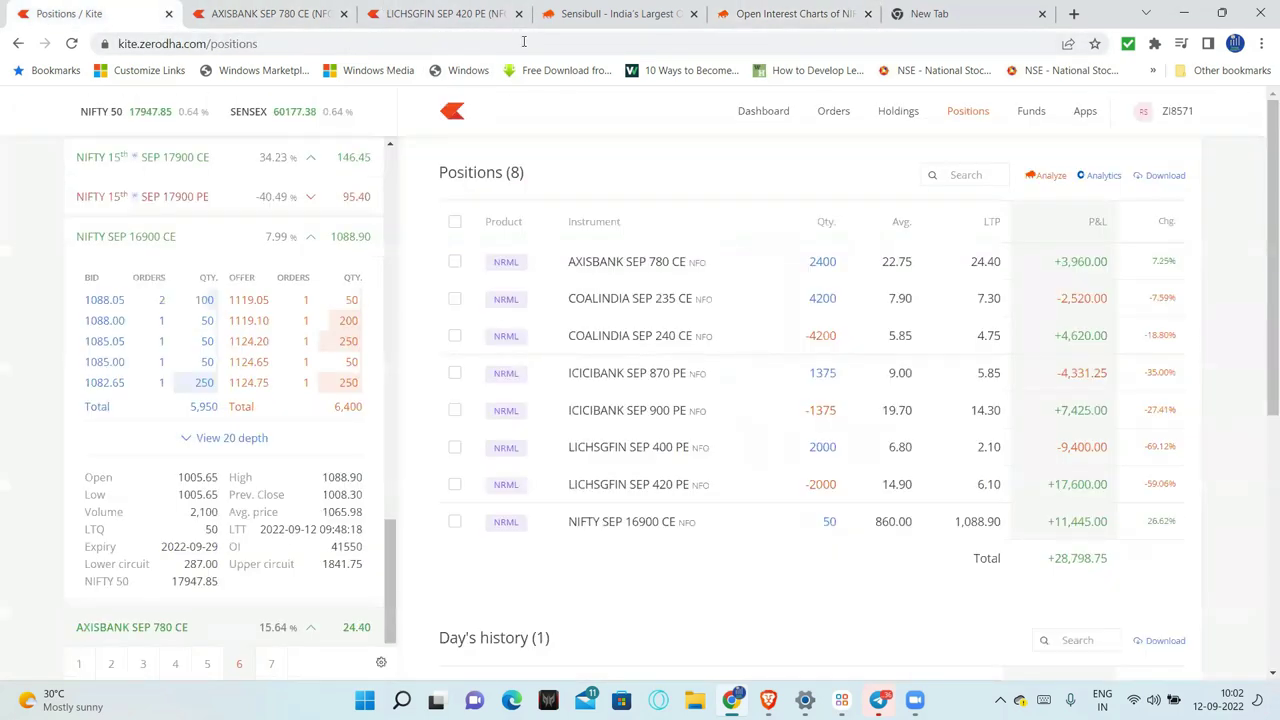
{"action": "scroll", "coordinate": [1262, 443], "scroll_direction": "down", "scroll_amount": 4}
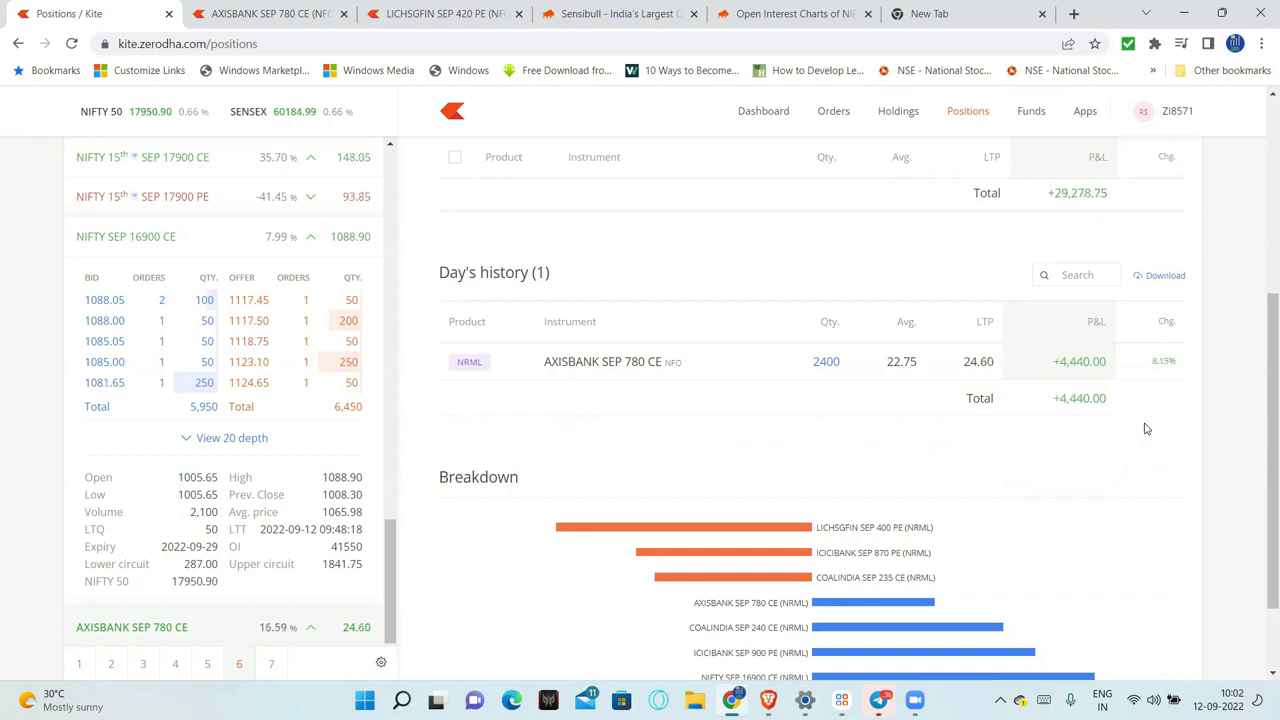
{"action": "scroll", "coordinate": [1206, 403], "scroll_direction": "up", "scroll_amount": 1}
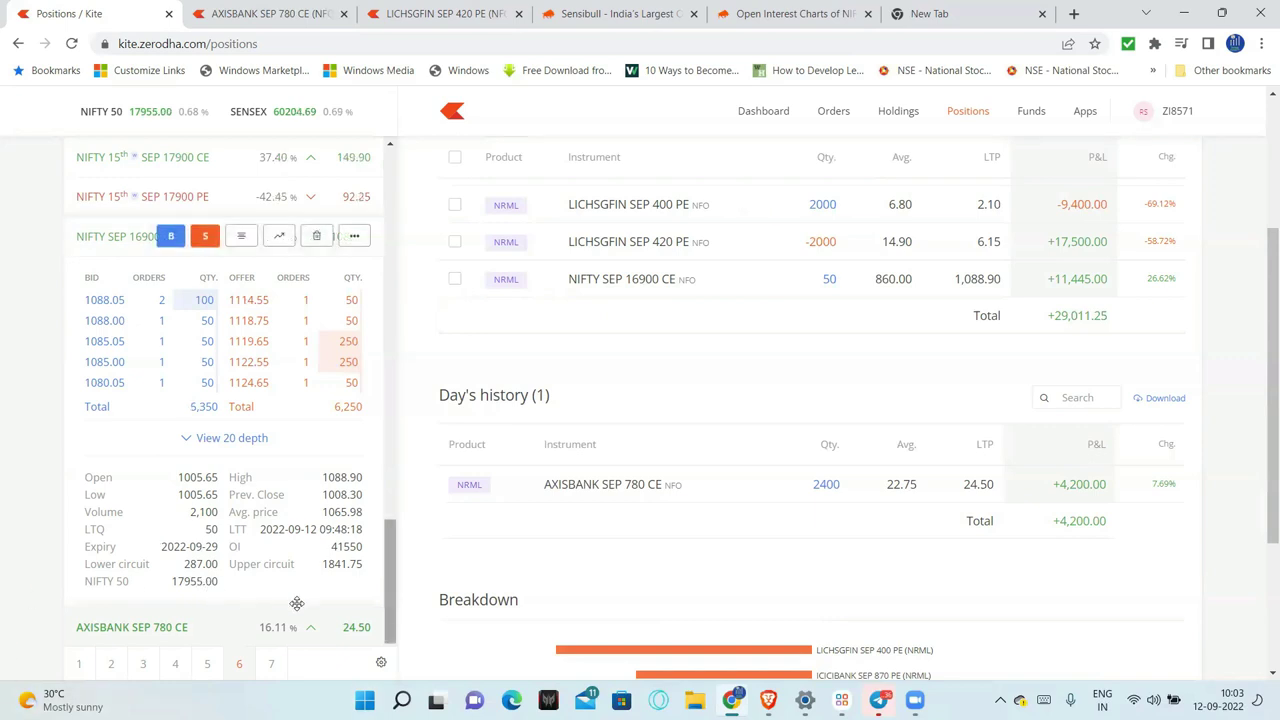
{"action": "scroll", "coordinate": [394, 598], "scroll_direction": "down", "scroll_amount": 3}
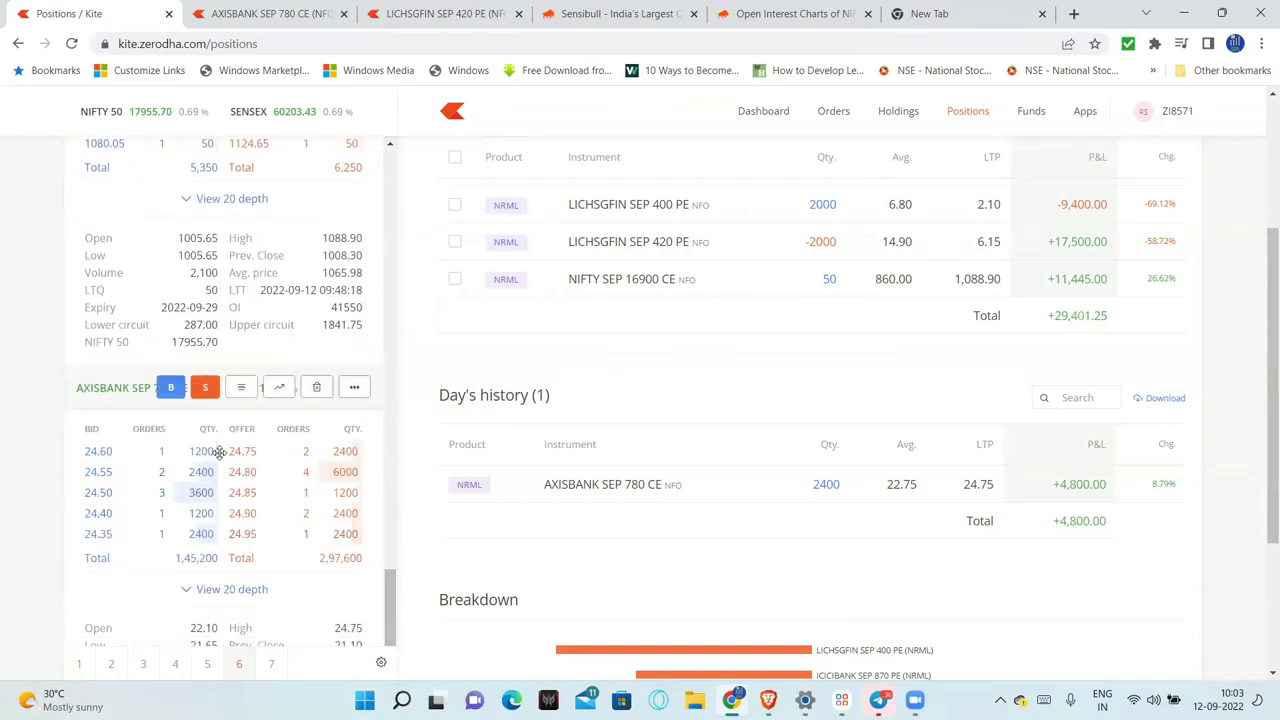
{"action": "left_click", "coordinate": [171, 387]}
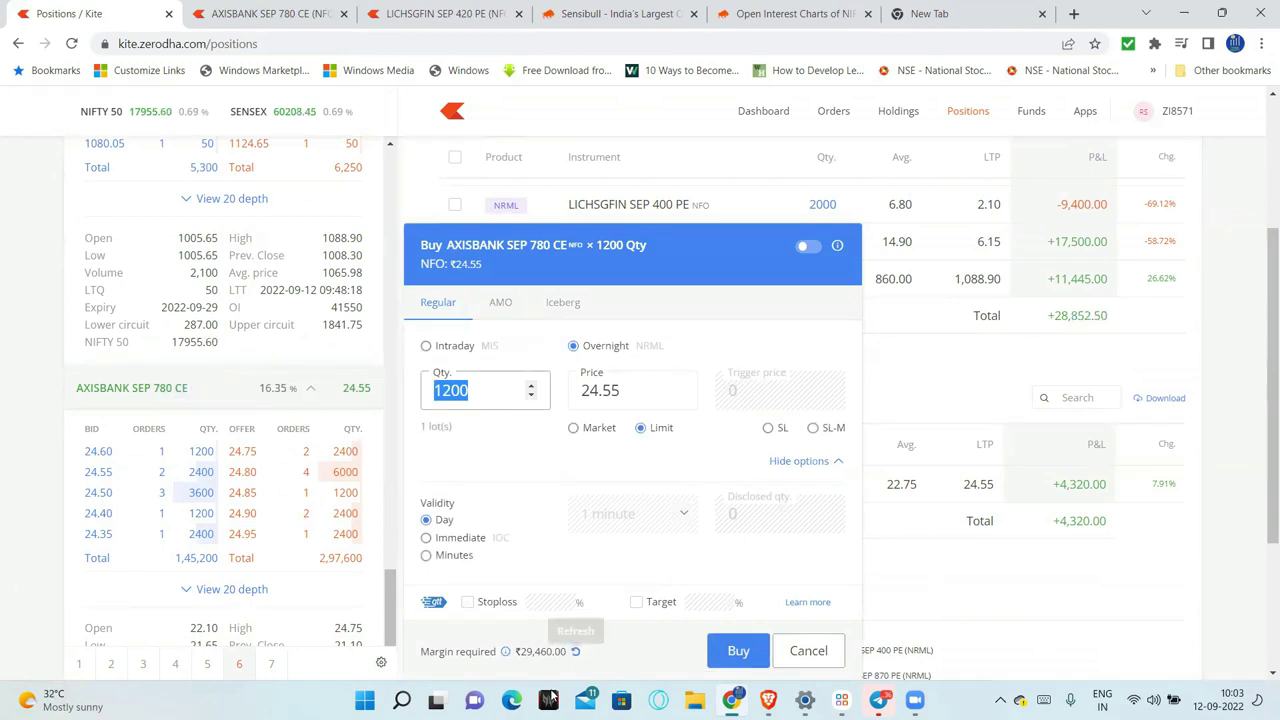
{"action": "left_click", "coordinate": [808, 651]}
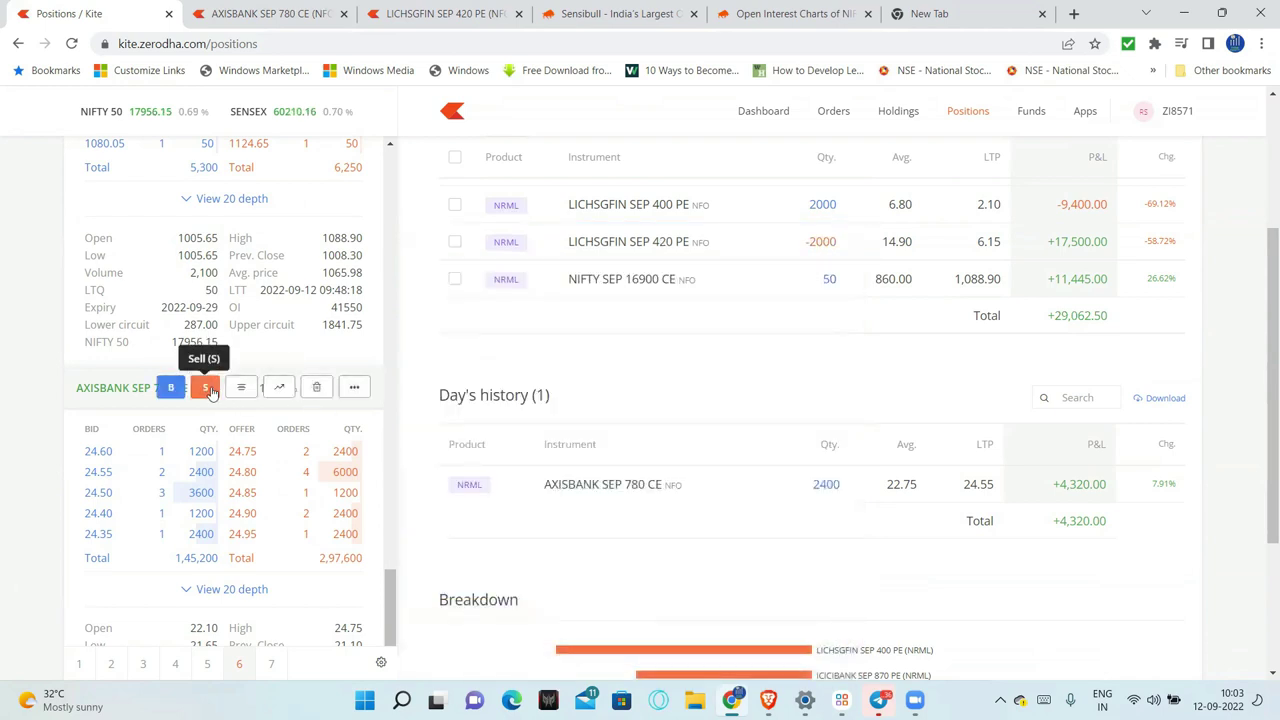
{"action": "left_click", "coordinate": [205, 387]}
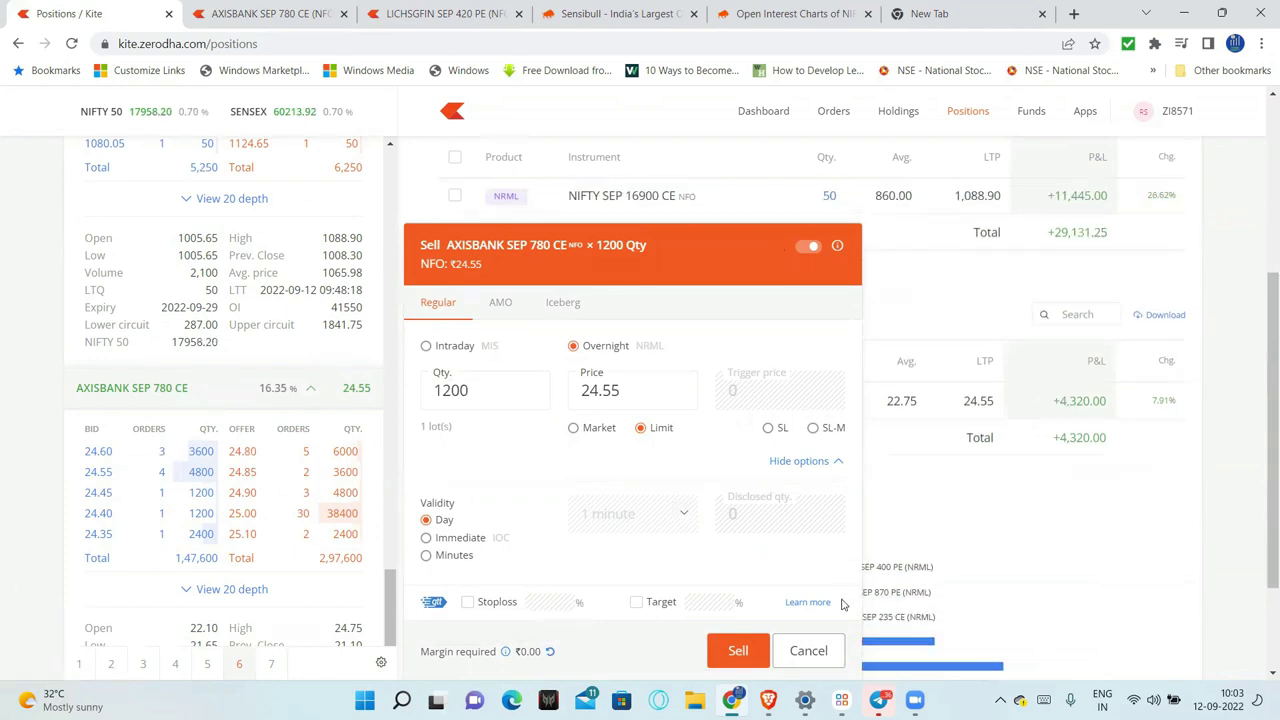
{"action": "left_click", "coordinate": [808, 650]}
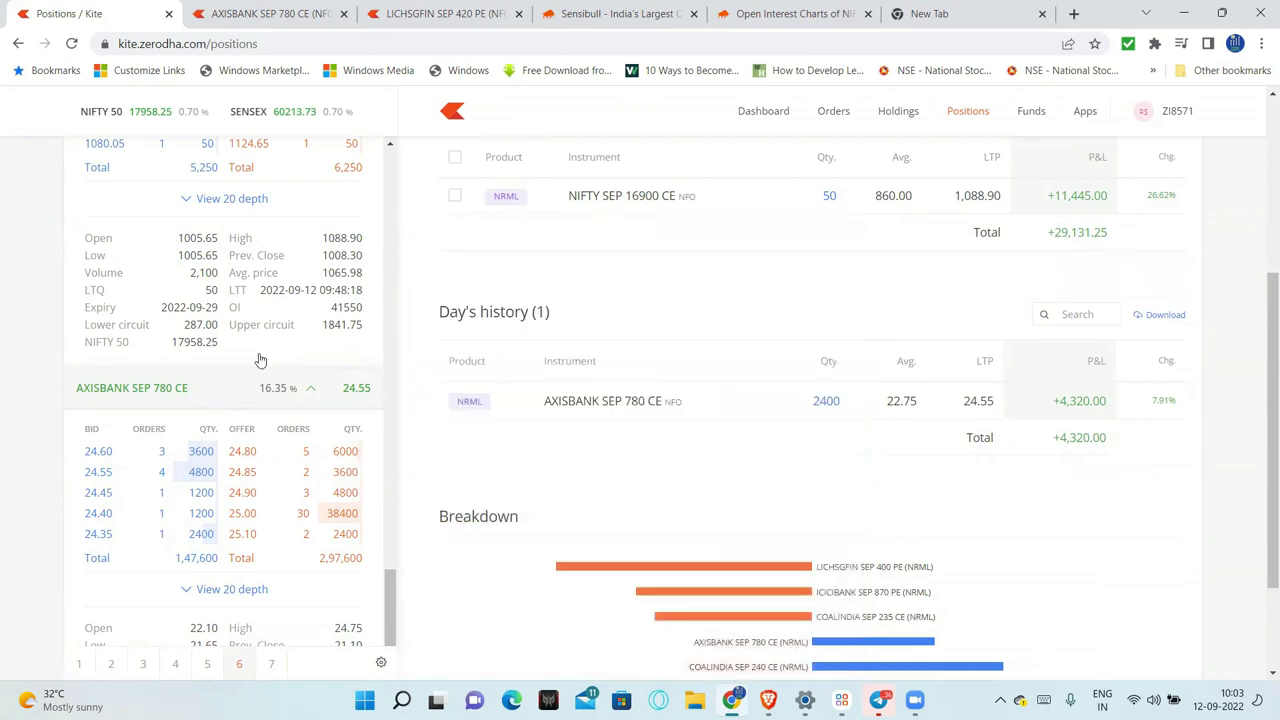
{"action": "scroll", "coordinate": [150, 305], "scroll_direction": "up", "scroll_amount": 5}
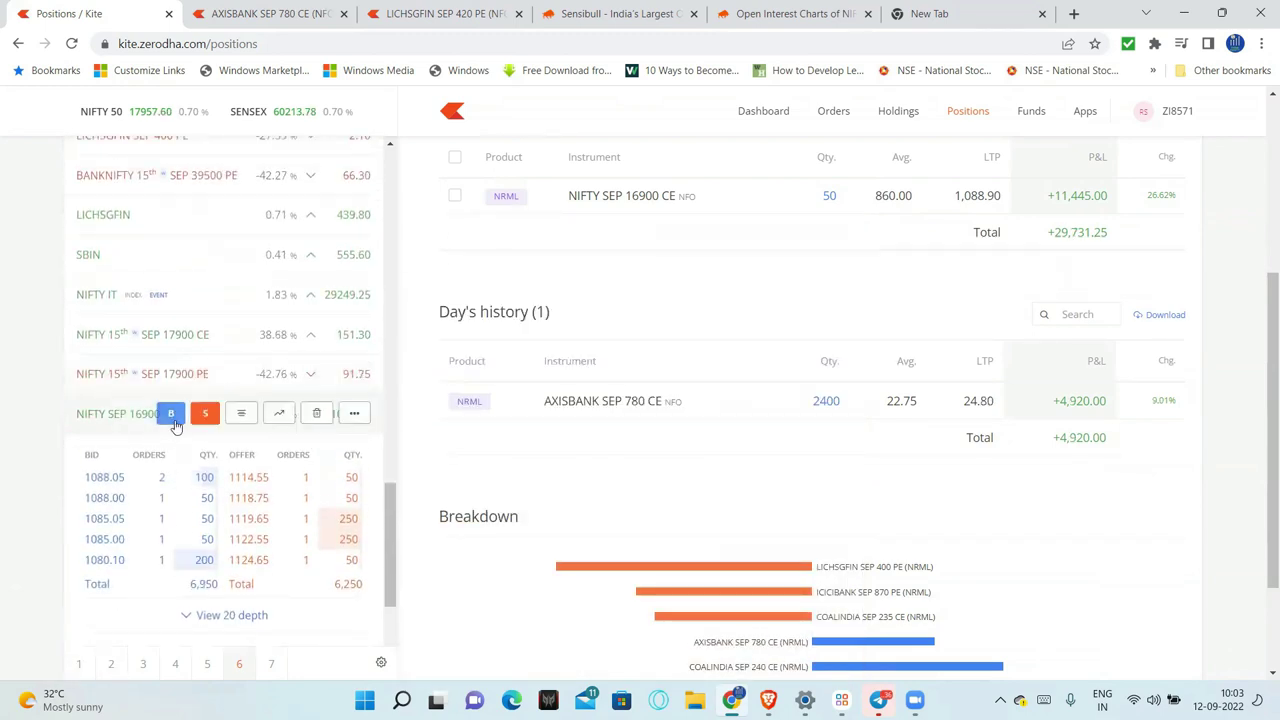
{"action": "left_click", "coordinate": [171, 414]}
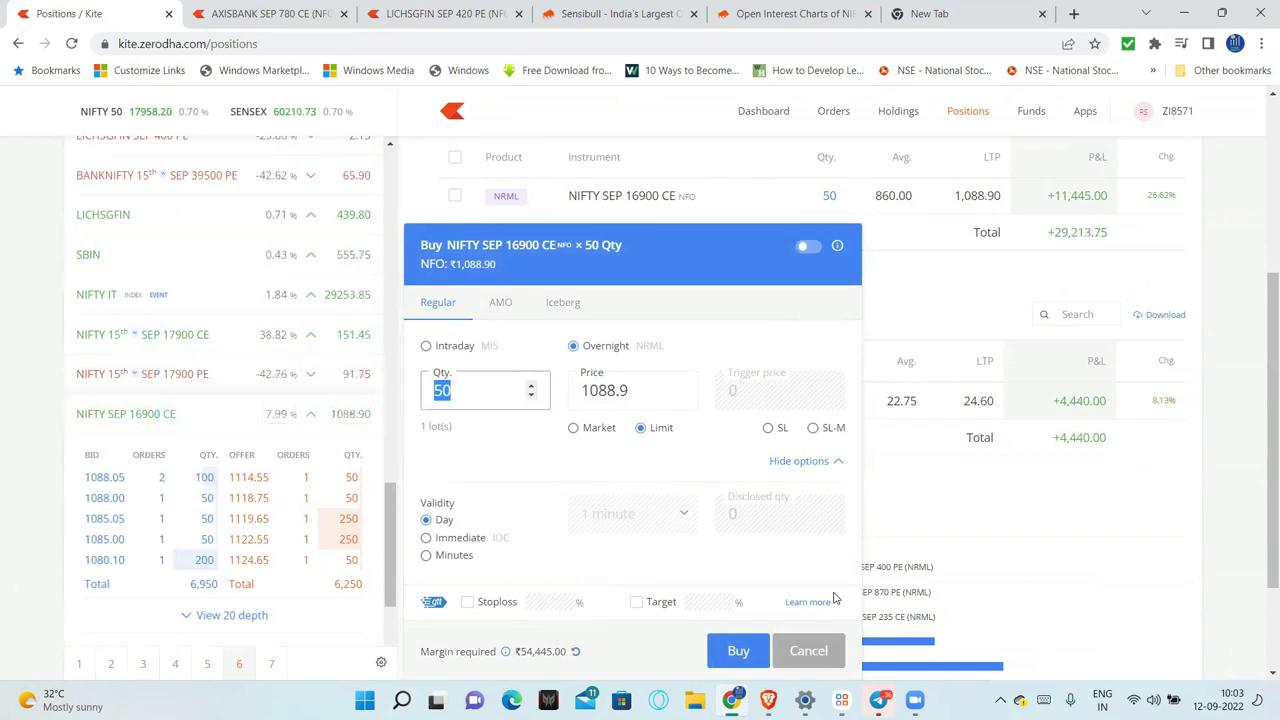
{"action": "left_click", "coordinate": [808, 650]}
{"action": "left_click", "coordinate": [206, 414]}
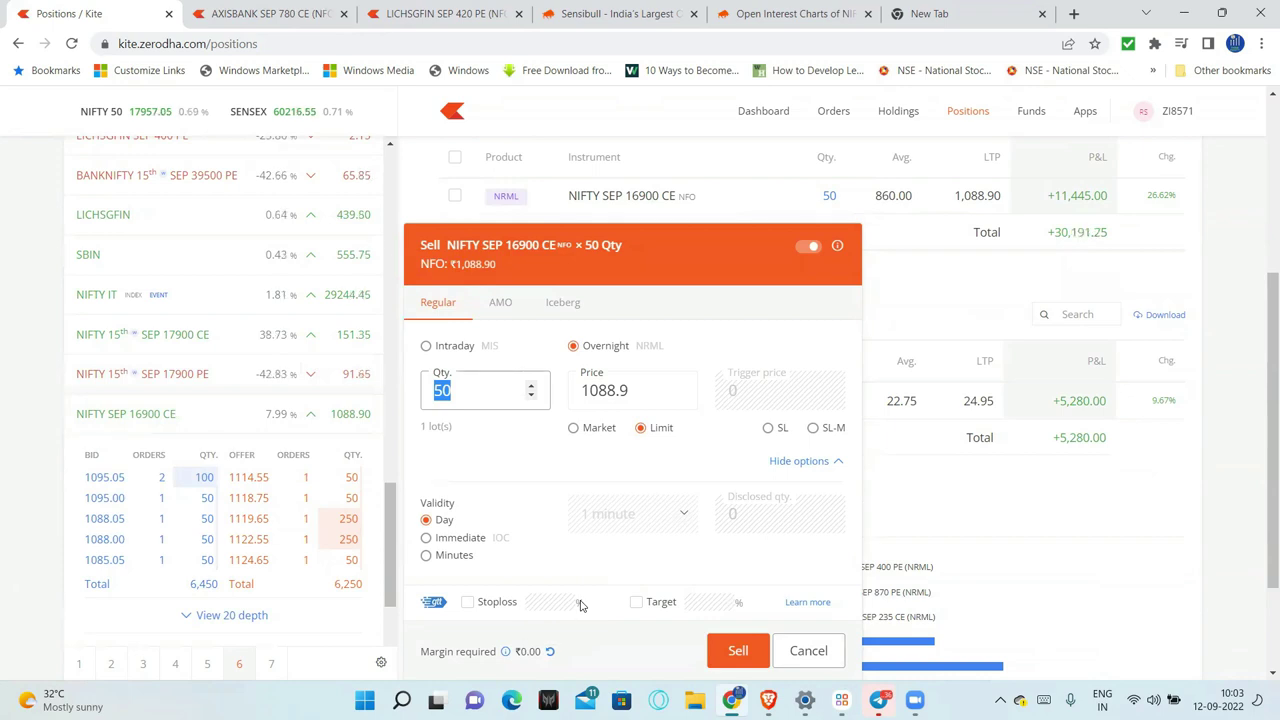
{"action": "key", "text": "Escape"}
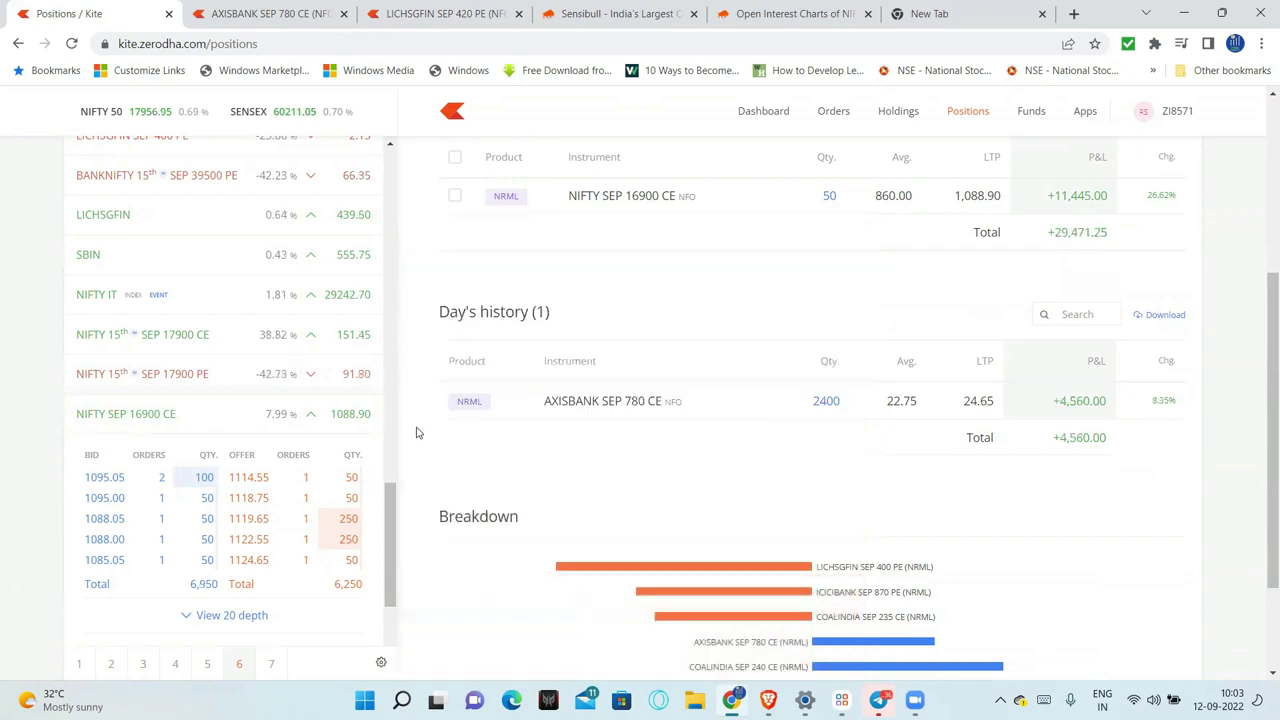
{"action": "scroll", "coordinate": [200, 400], "scroll_direction": "down", "scroll_amount": 5}
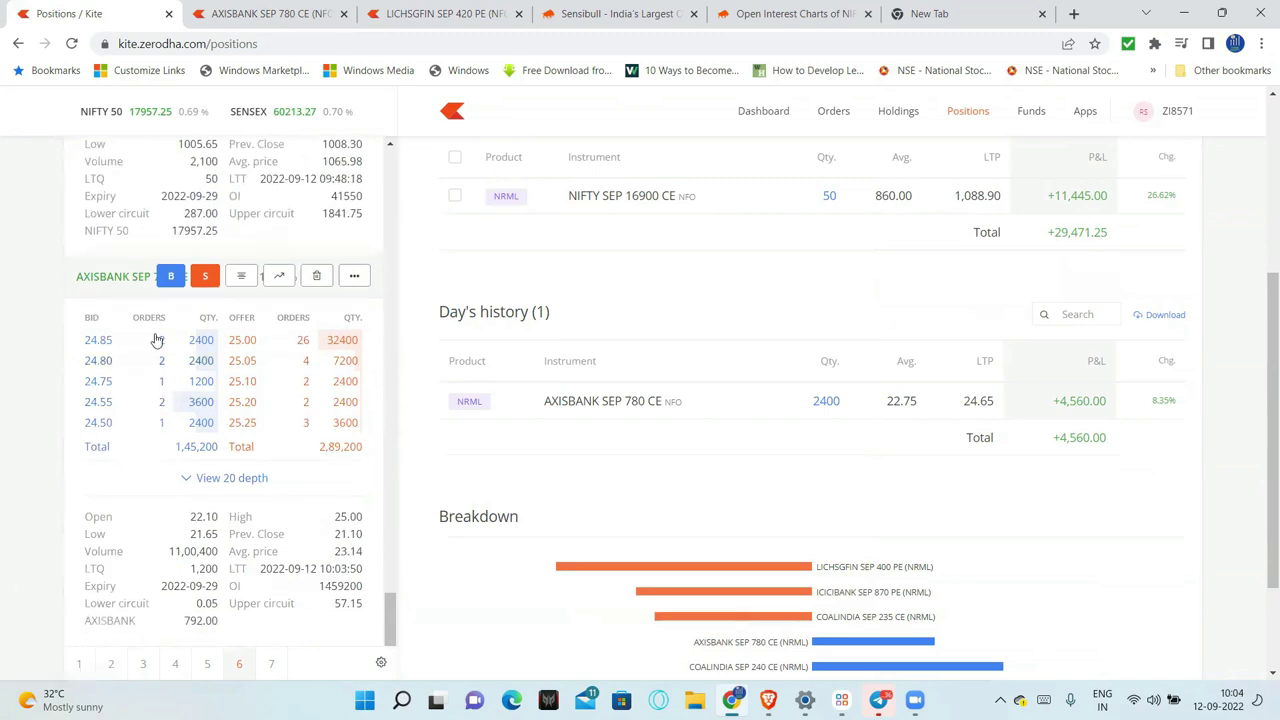
{"action": "left_click", "coordinate": [171, 276]}
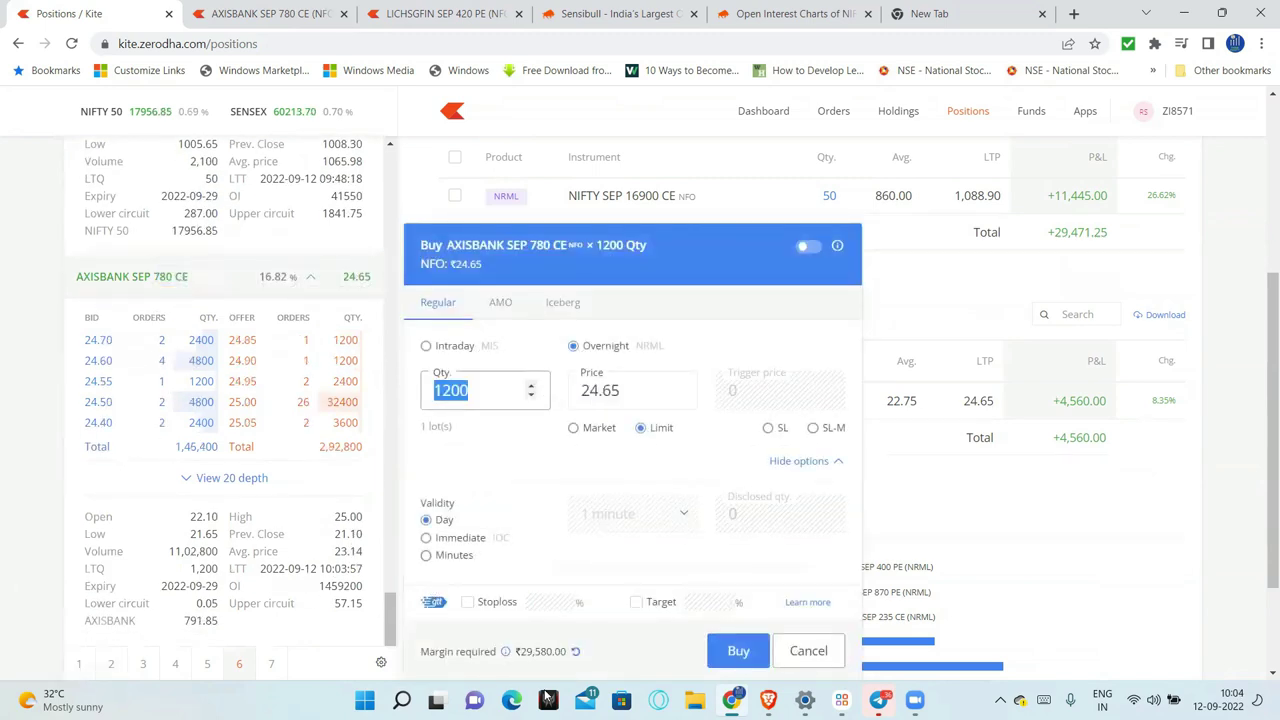
{"action": "left_click", "coordinate": [808, 651]}
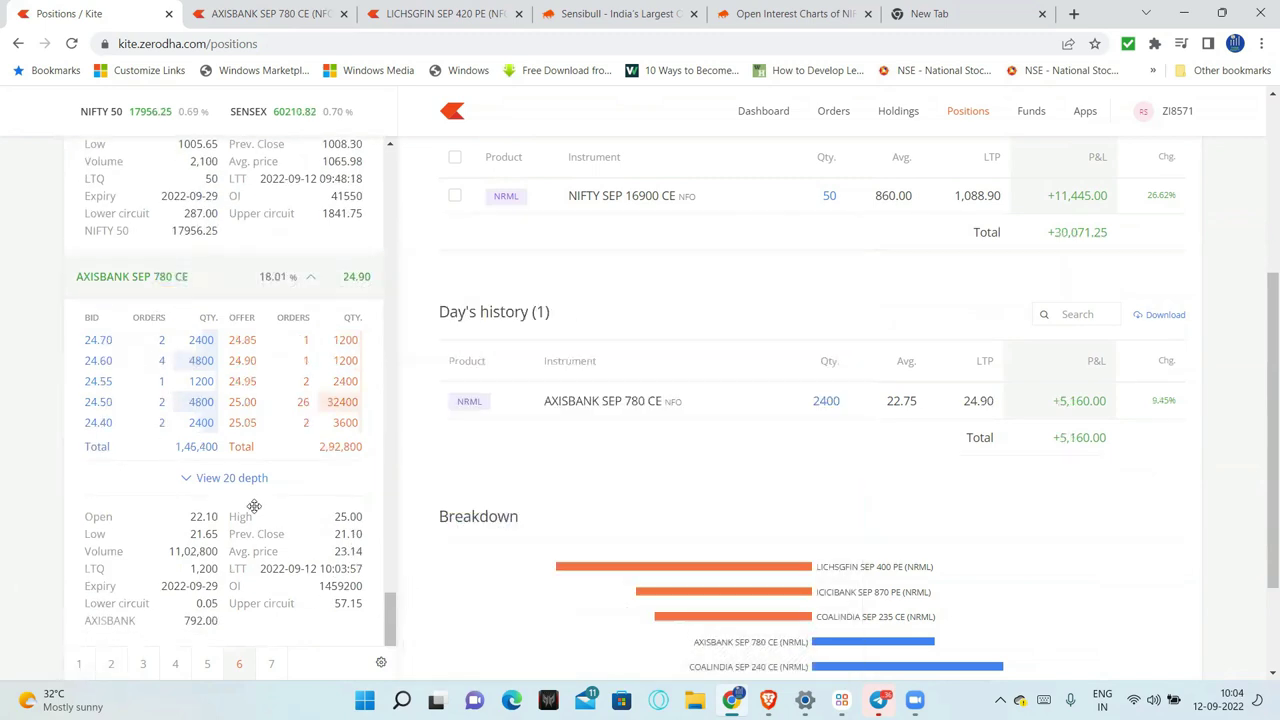
{"action": "mouse_move", "coordinate": [151, 311]}
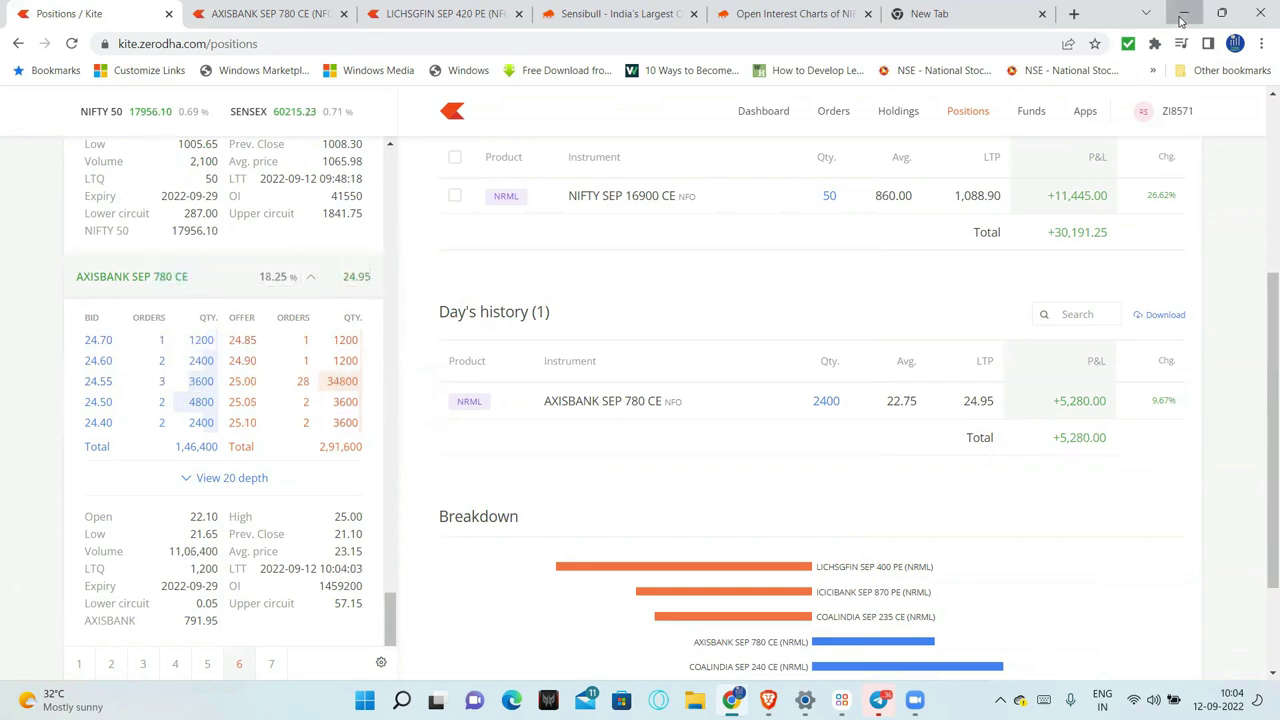
Step: Minimize Kite and the Nifty chart, then return to Sensibull's NIFTY weekly OI change chart
{"action": "left_click", "coordinate": [1184, 13]}
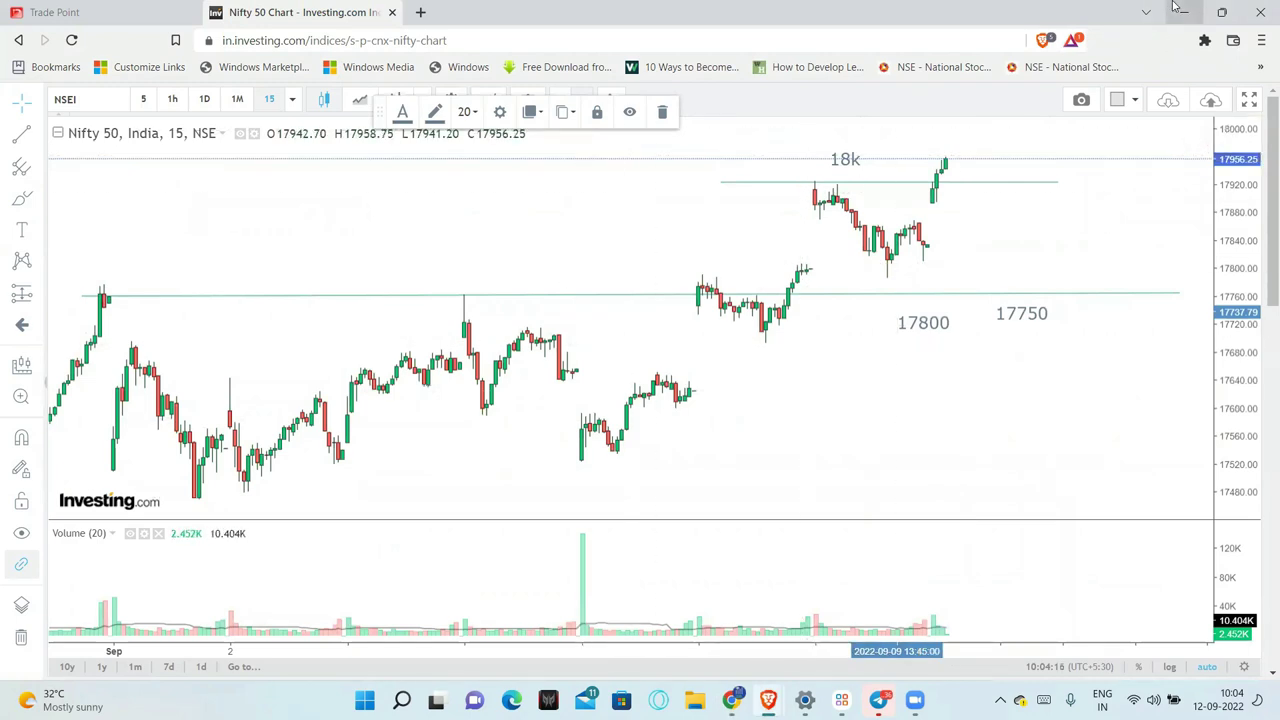
{"action": "left_click", "coordinate": [1180, 10]}
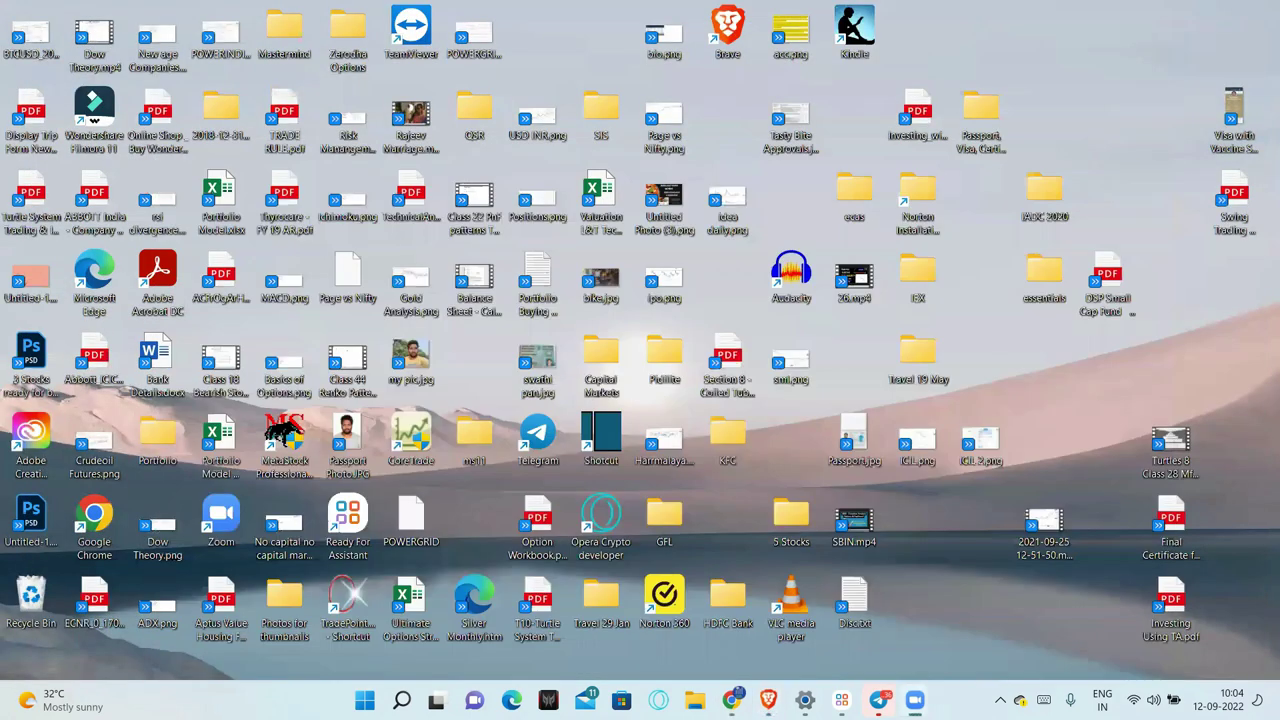
{"action": "left_click", "coordinate": [732, 700]}
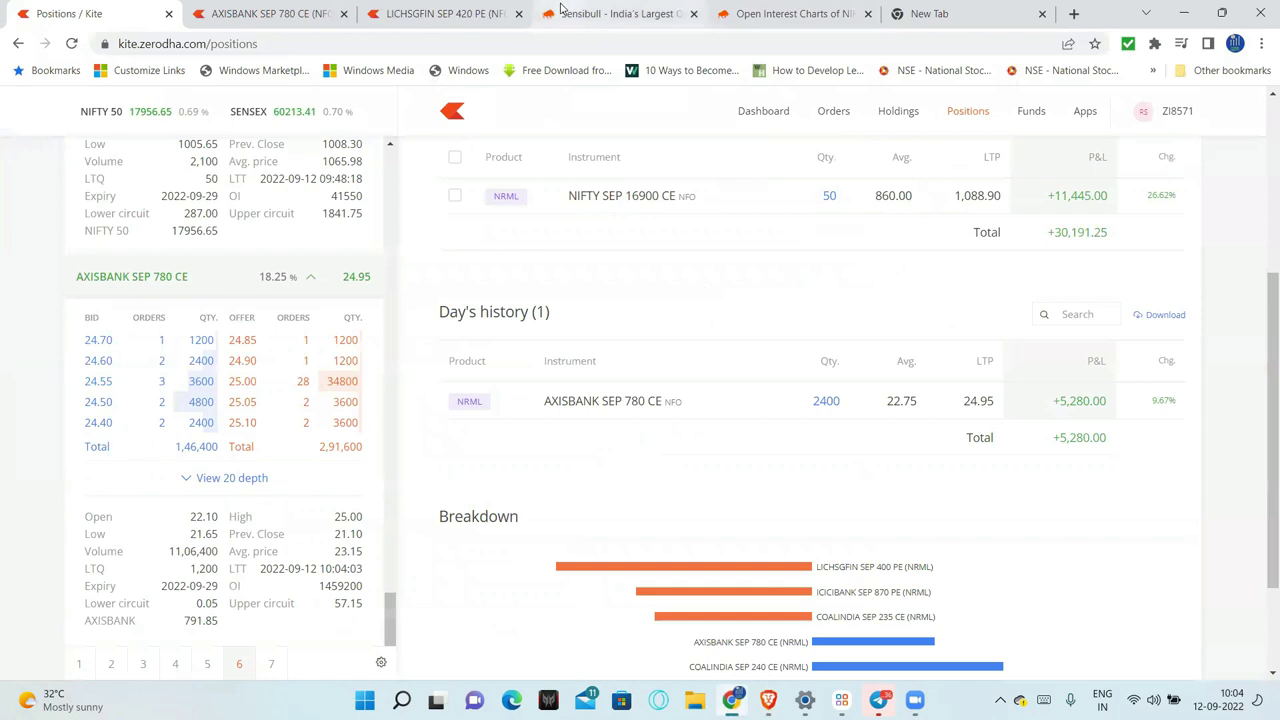
{"action": "left_click", "coordinate": [597, 10]}
{"action": "left_click", "coordinate": [728, 10]}
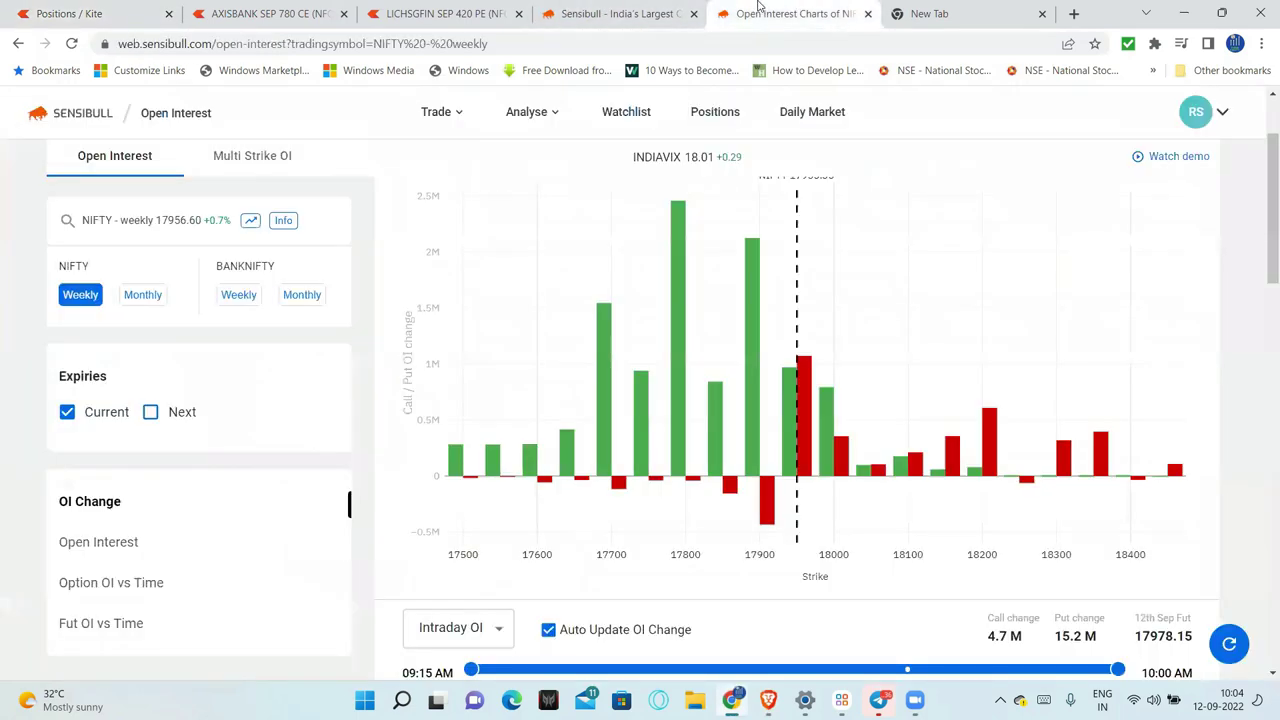
{"action": "left_click", "coordinate": [660, 12]}
{"action": "left_click", "coordinate": [765, 12]}
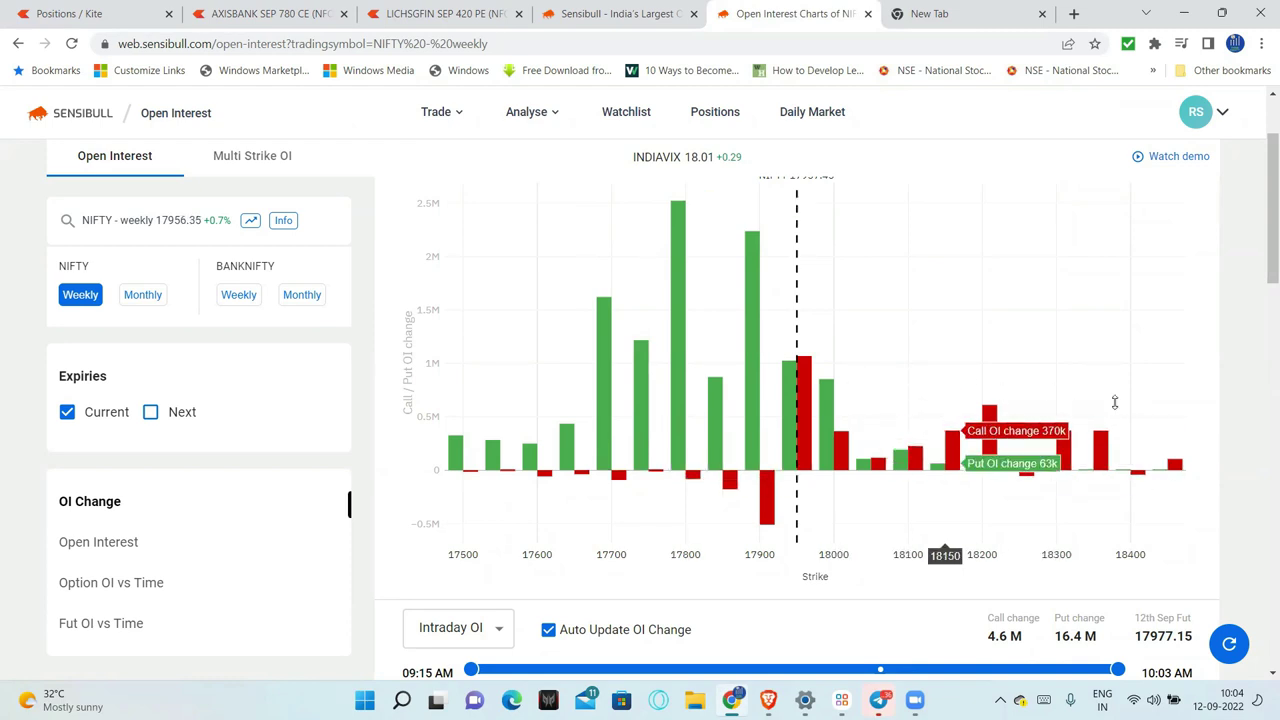
{"action": "scroll", "coordinate": [1260, 320], "scroll_direction": "down", "scroll_amount": 3}
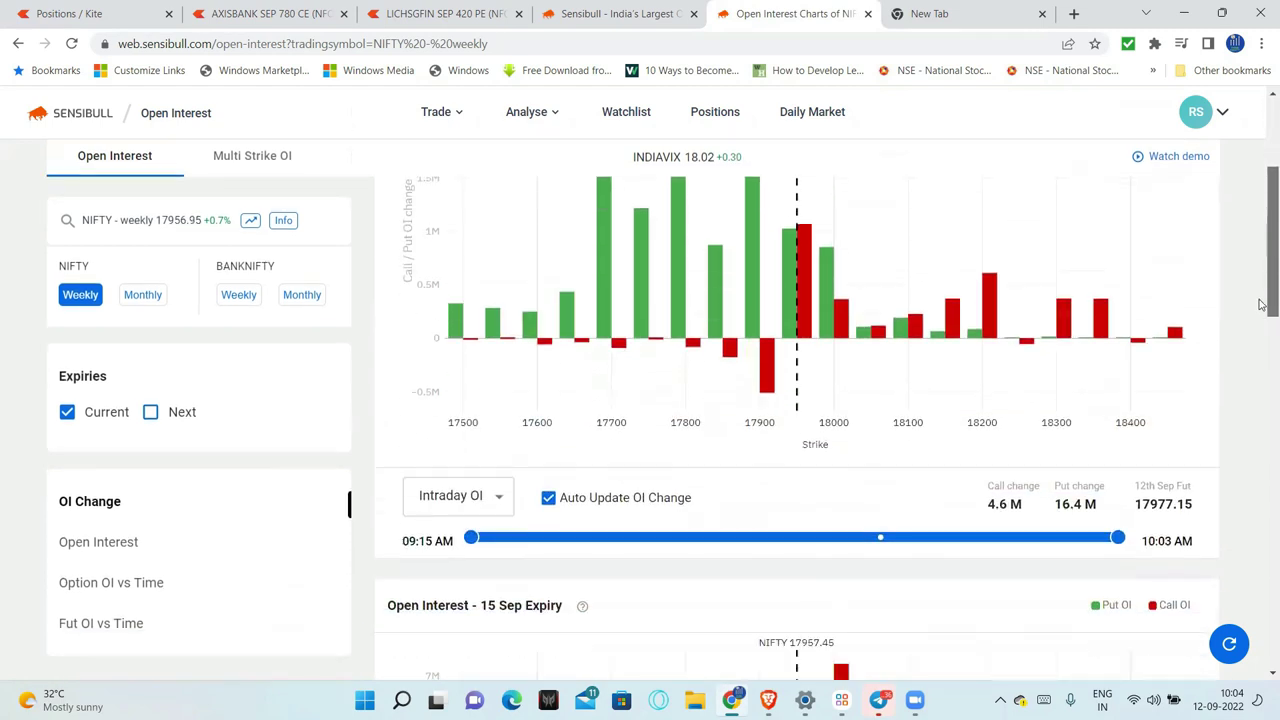
{"action": "scroll", "coordinate": [1260, 300], "scroll_direction": "up", "scroll_amount": 2}
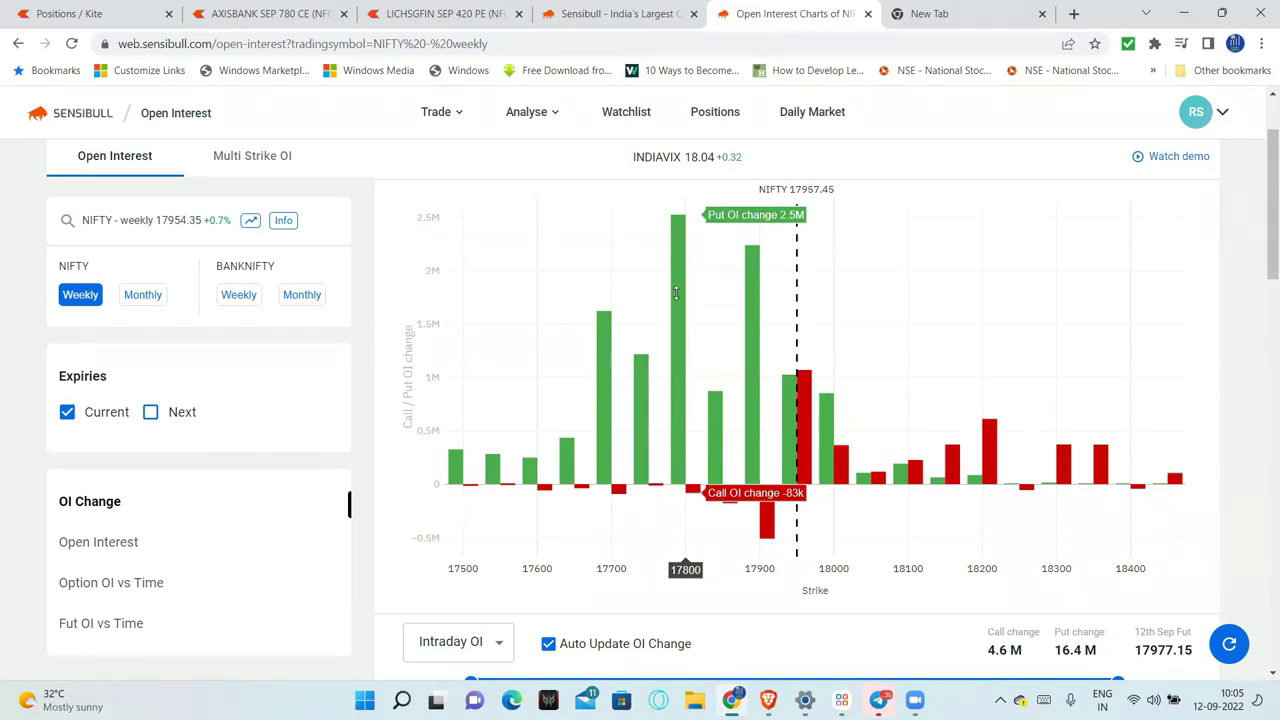
{"action": "scroll", "coordinate": [673, 320], "scroll_direction": "down", "scroll_amount": 2}
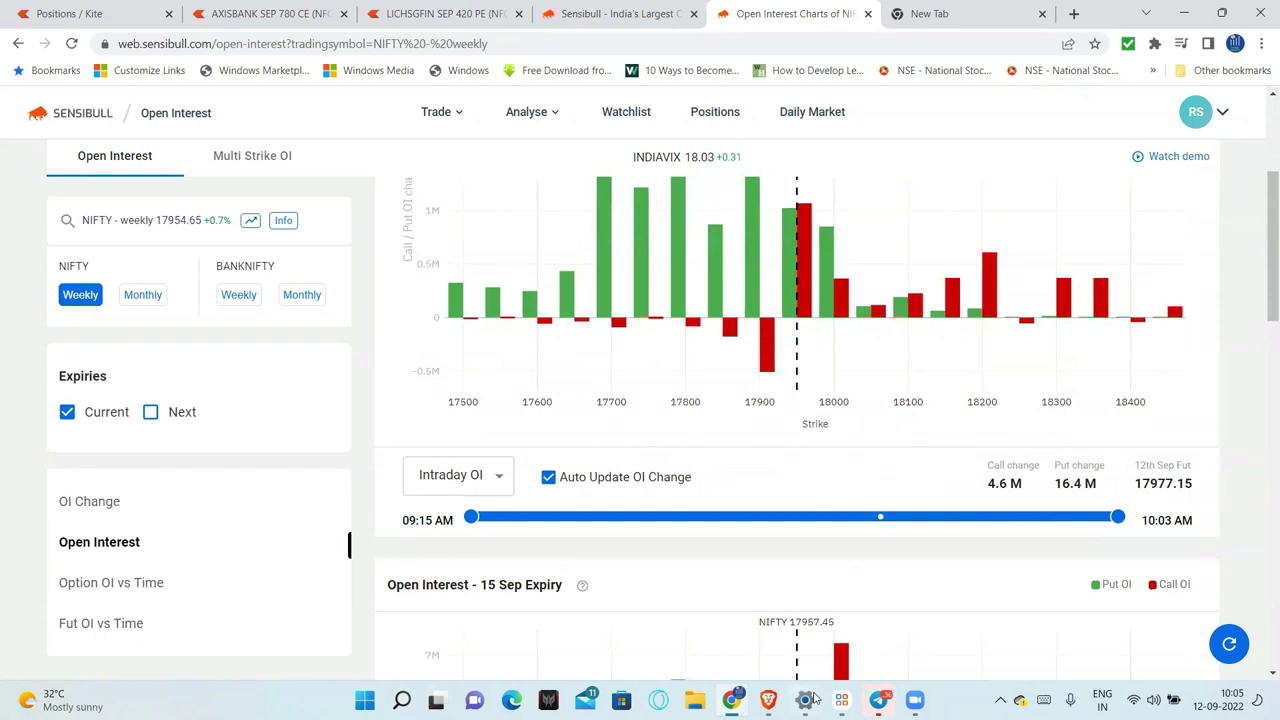
{"action": "mouse_move", "coordinate": [1052, 468]}
{"action": "left_mouse_down"}
{"action": "mouse_move", "coordinate": [1050, 492]}
{"action": "mouse_move", "coordinate": [1112, 484]}
{"action": "mouse_move", "coordinate": [1090, 456]}
{"action": "left_mouse_up"}
{"action": "mouse_move", "coordinate": [1006, 449]}
{"action": "left_mouse_down"}
{"action": "mouse_move", "coordinate": [996, 452]}
{"action": "mouse_move", "coordinate": [1036, 492]}
{"action": "mouse_move", "coordinate": [1010, 447]}
{"action": "left_mouse_up"}
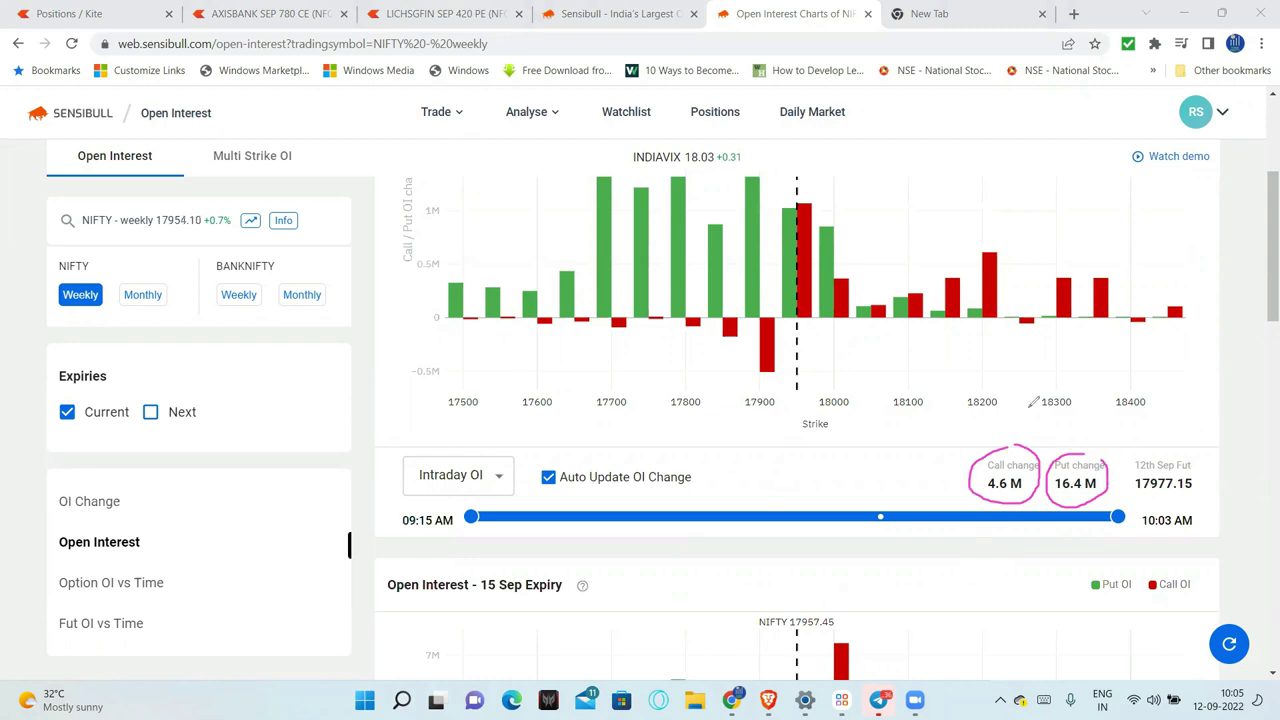
{"action": "mouse_move", "coordinate": [1044, 402]}
{"action": "left_mouse_down"}
{"action": "mouse_move", "coordinate": [1077, 421]}
{"action": "mouse_move", "coordinate": [1079, 443]}
{"action": "left_mouse_up"}
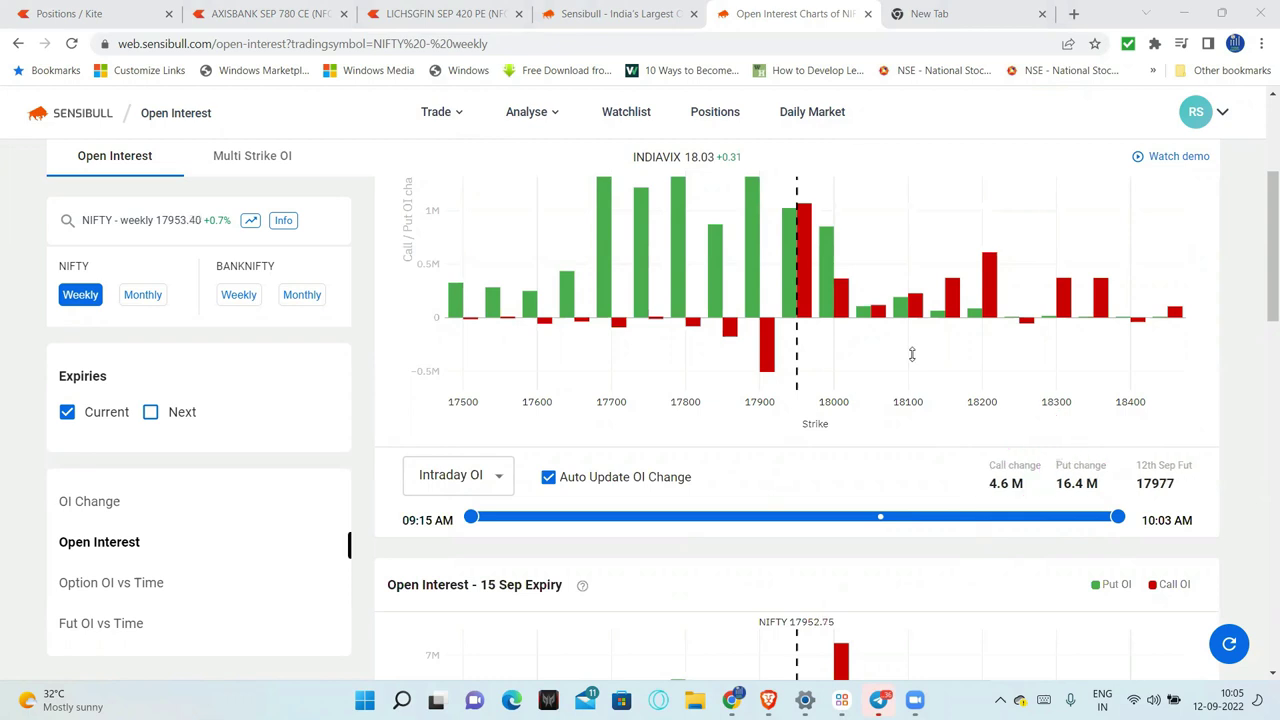
{"action": "scroll", "coordinate": [934, 457], "scroll_direction": "up", "scroll_amount": 3}
{"action": "scroll", "coordinate": [934, 457], "scroll_direction": "down", "scroll_amount": 1}
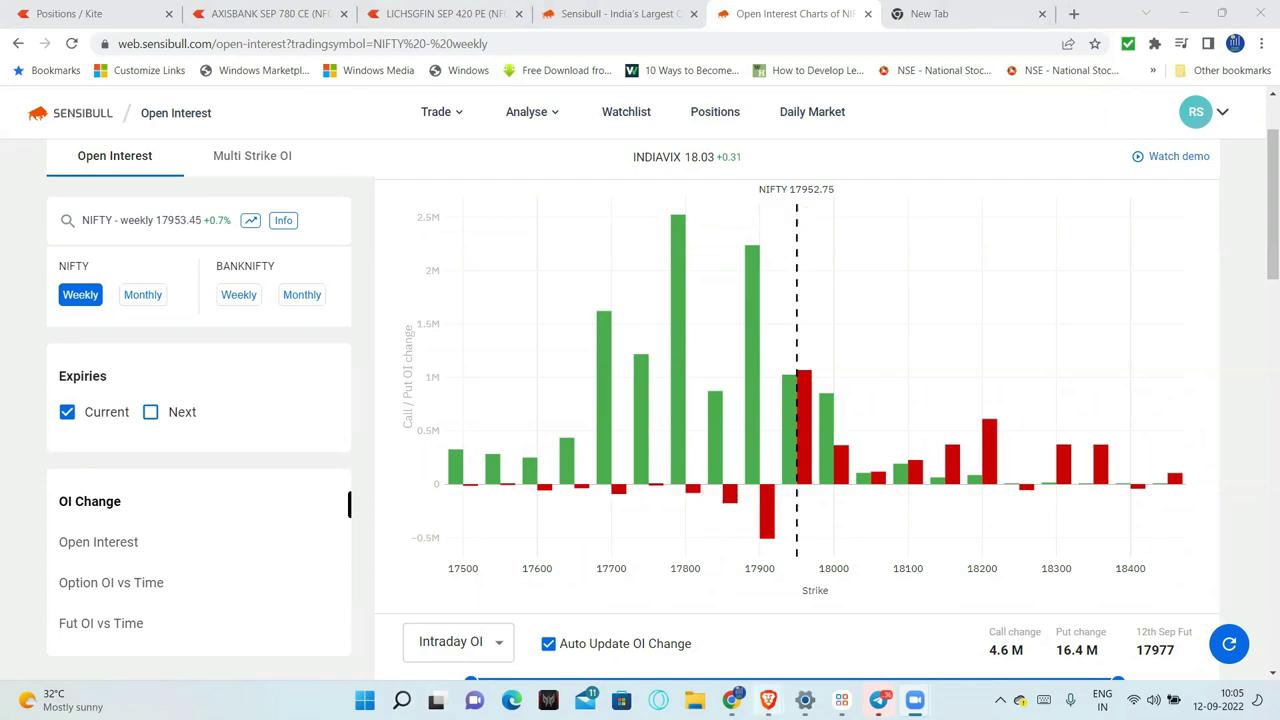
{"action": "mouse_move", "coordinate": [768, 700]}
{"action": "left_click", "coordinate": [862, 600]}
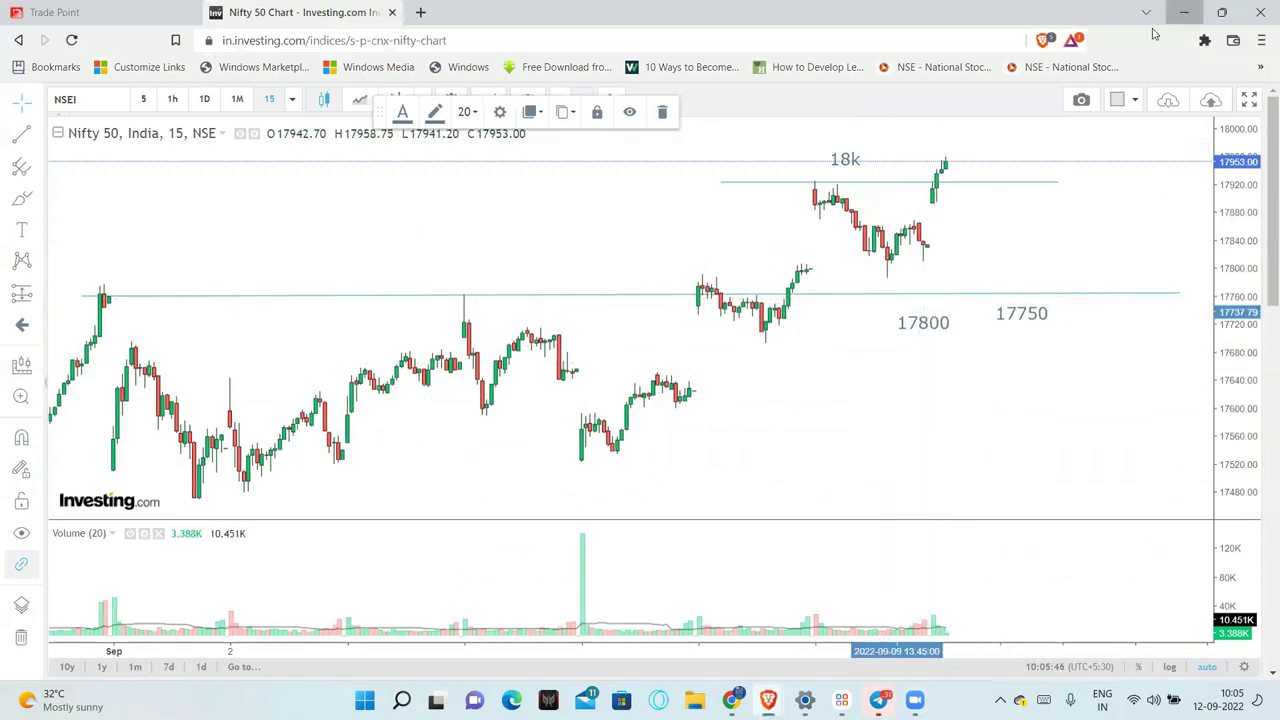
{"action": "left_click", "coordinate": [1184, 12]}
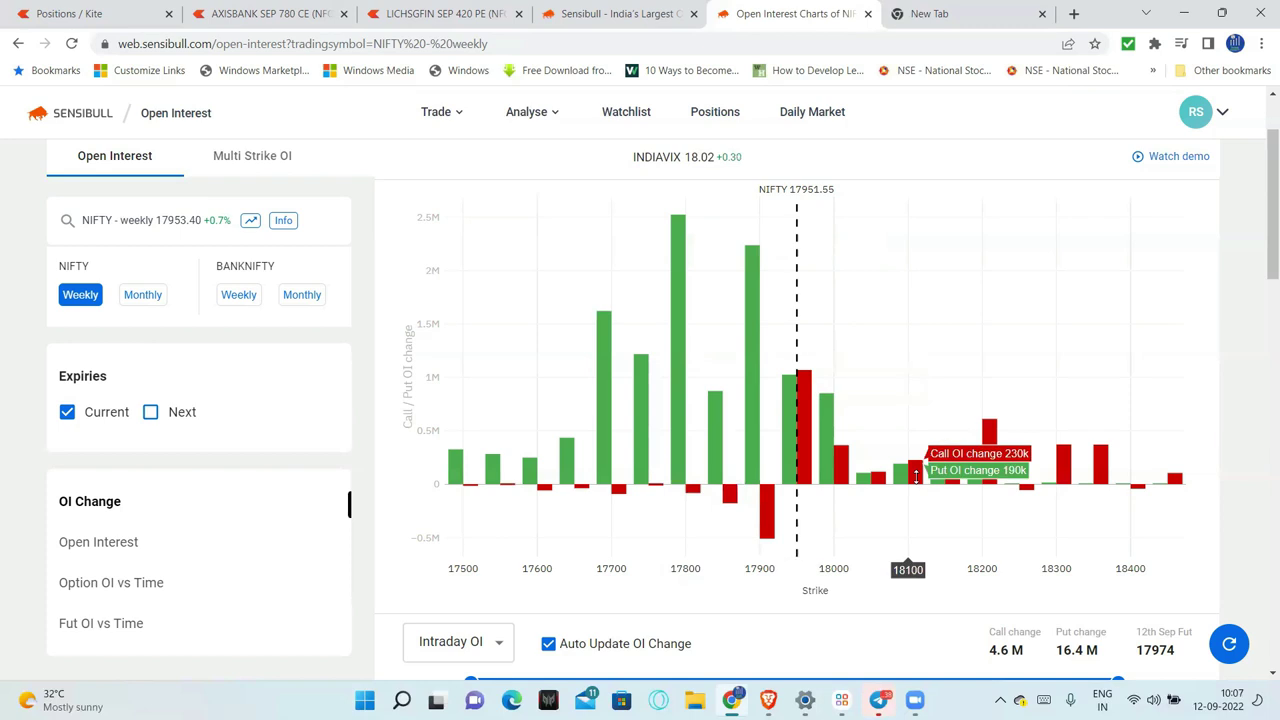
Step: Scroll through the 15 Sep expiry OI chart down to the Option OI vs Time section
{"action": "scroll", "coordinate": [905, 480], "scroll_direction": "down", "scroll_amount": 4}
{"action": "scroll", "coordinate": [903, 487], "scroll_direction": "down", "scroll_amount": 2}
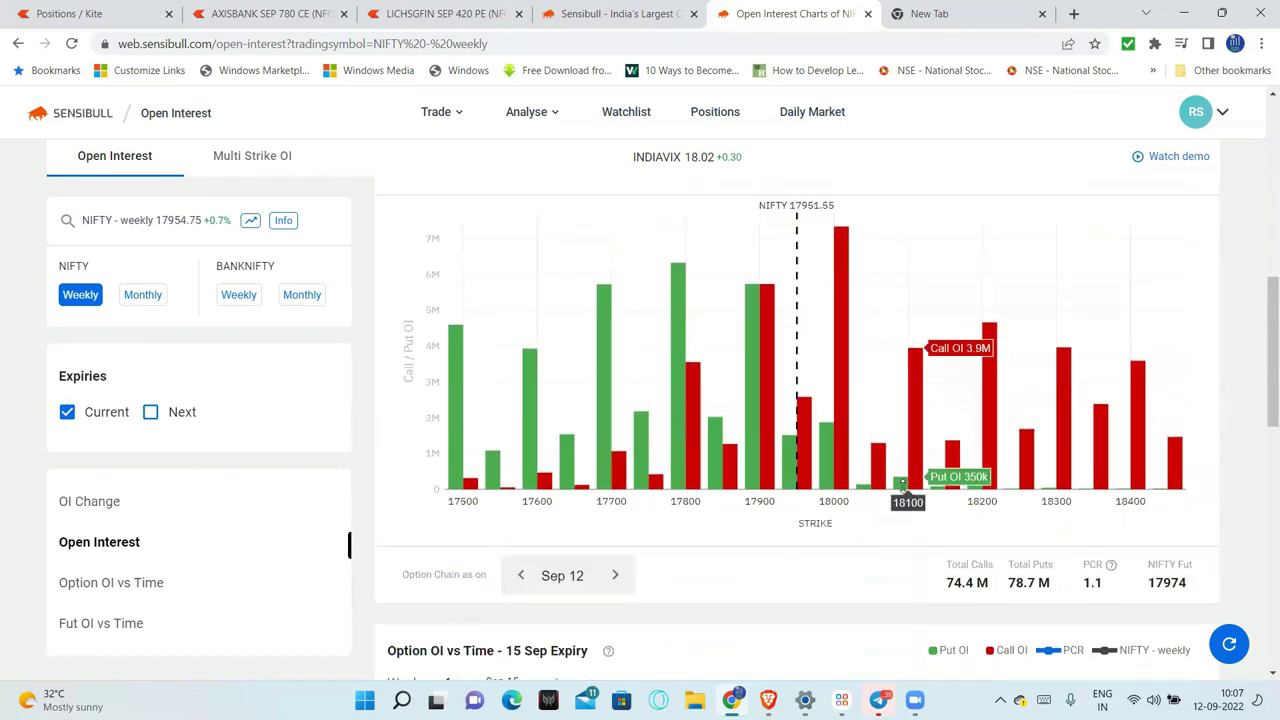
{"action": "scroll", "coordinate": [905, 490], "scroll_direction": "up", "scroll_amount": 1}
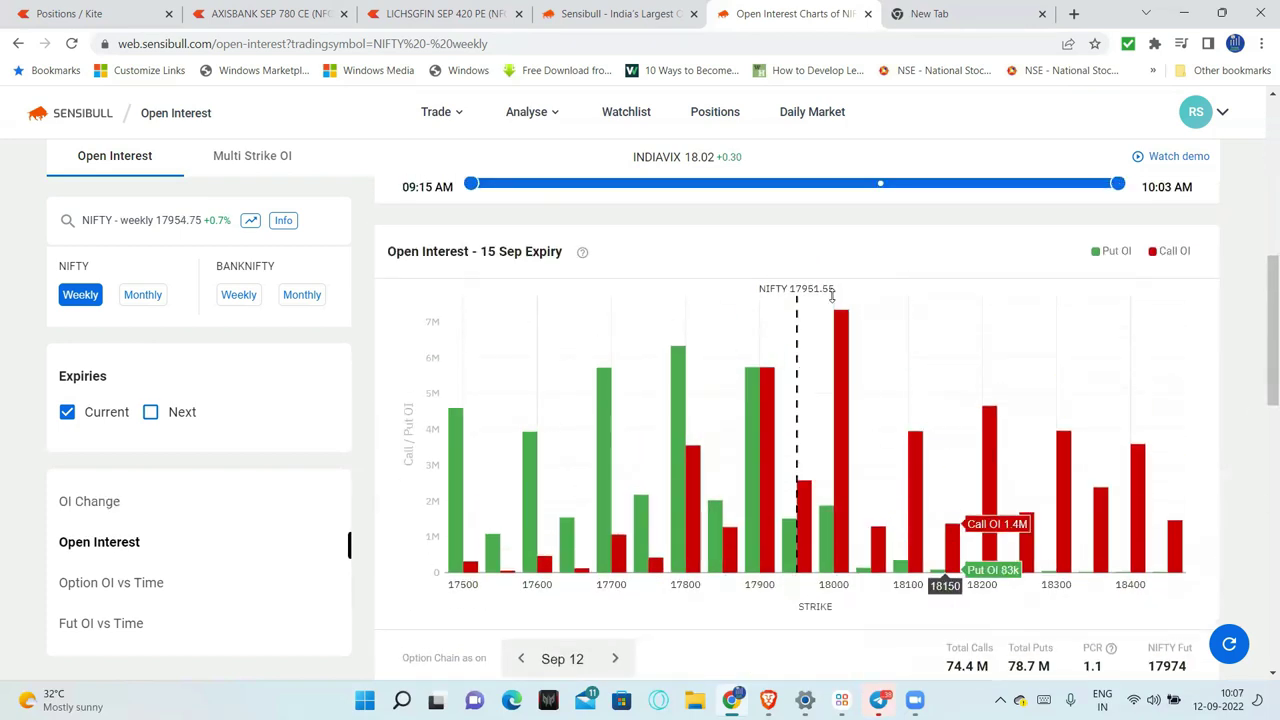
{"action": "scroll", "coordinate": [933, 412], "scroll_direction": "up", "scroll_amount": 4}
{"action": "scroll", "coordinate": [933, 412], "scroll_direction": "up", "scroll_amount": 2}
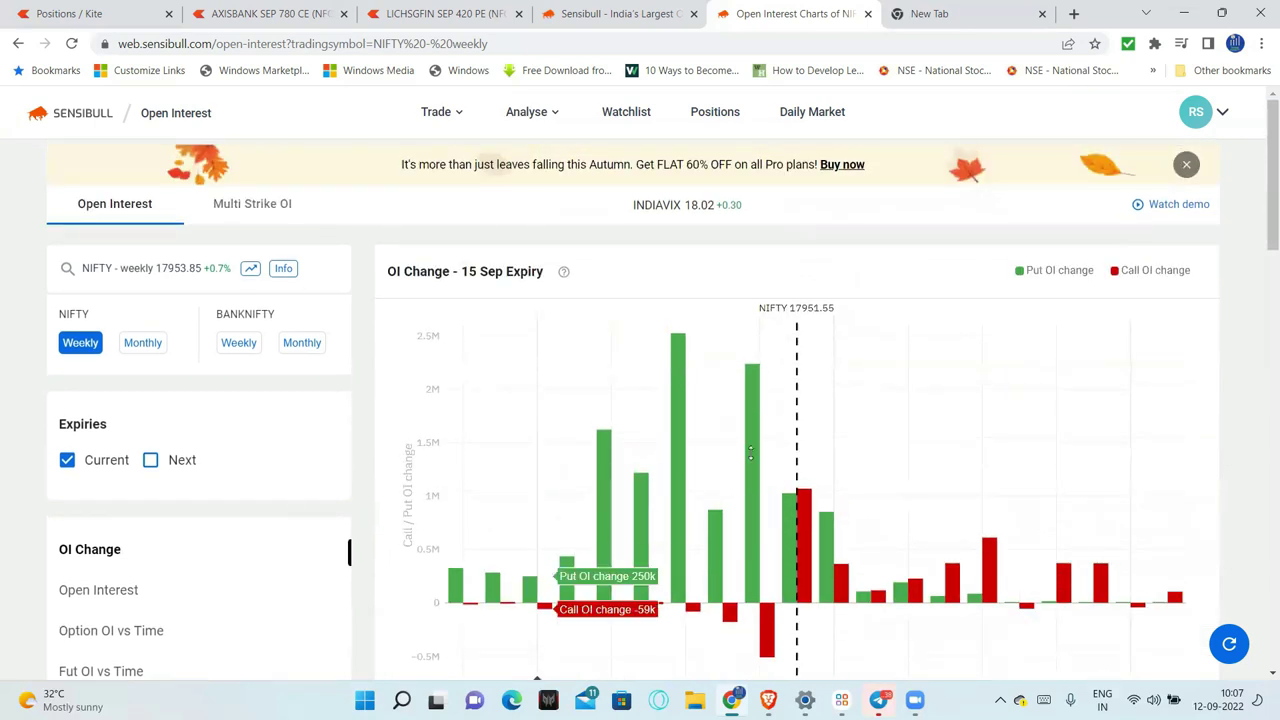
{"action": "scroll", "coordinate": [843, 532], "scroll_direction": "down", "scroll_amount": 6}
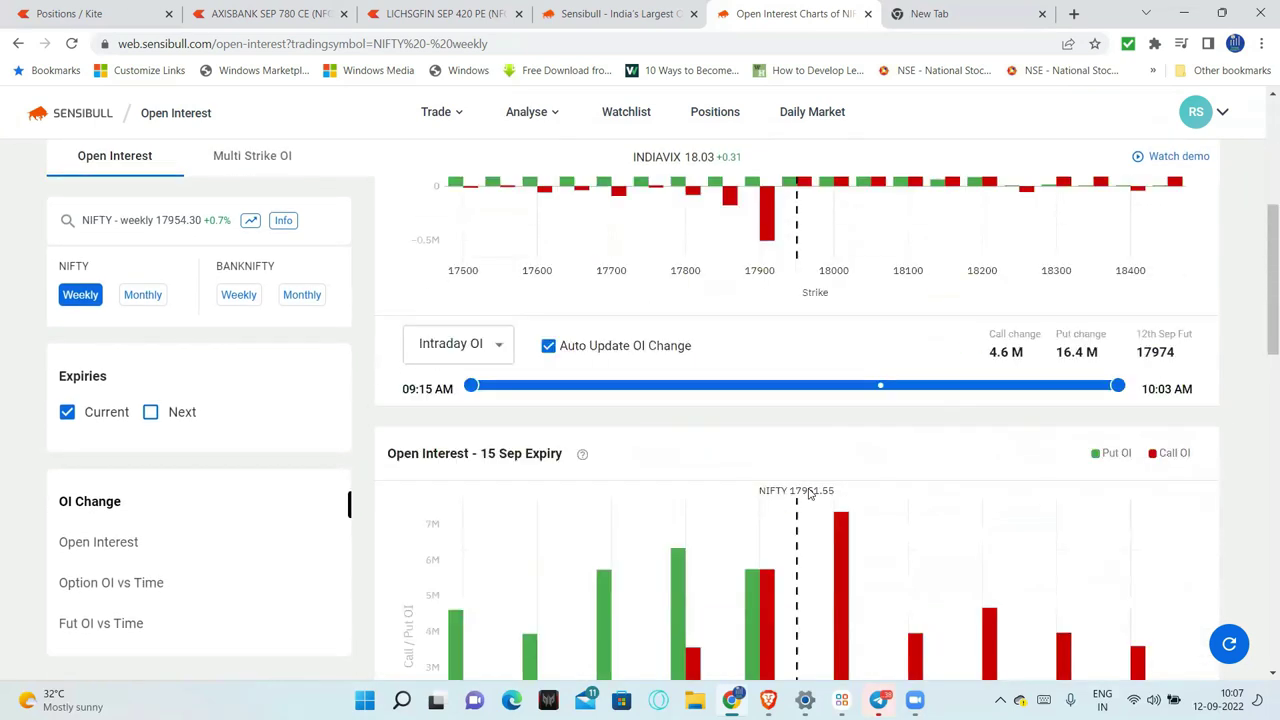
{"action": "scroll", "coordinate": [834, 280], "scroll_direction": "down", "scroll_amount": 1}
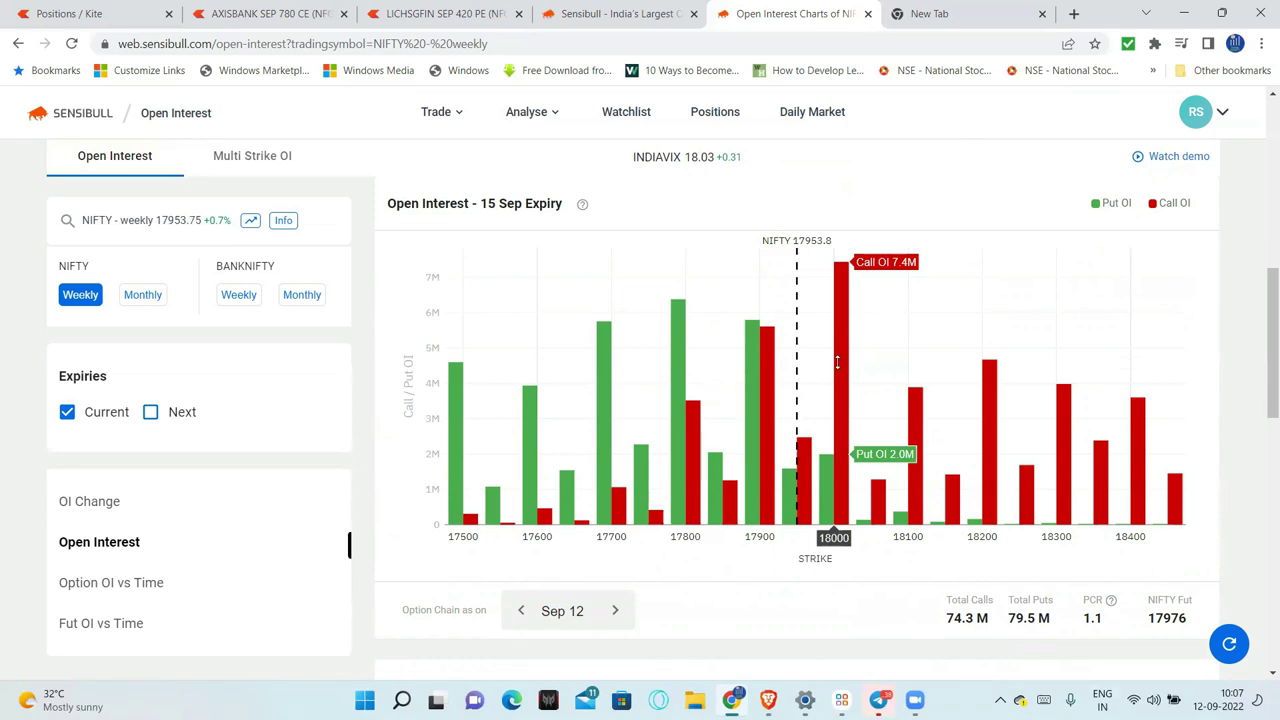
{"action": "scroll", "coordinate": [855, 368], "scroll_direction": "up", "scroll_amount": 3}
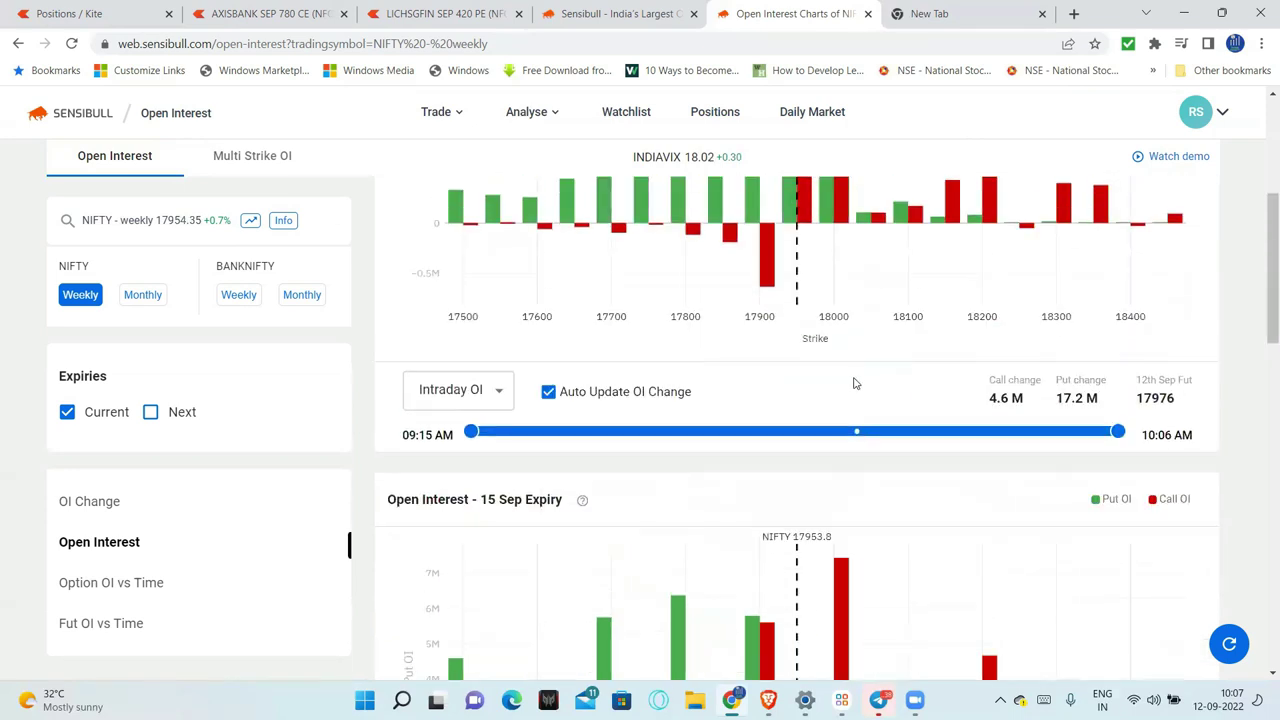
{"action": "scroll", "coordinate": [768, 320], "scroll_direction": "up", "scroll_amount": 3}
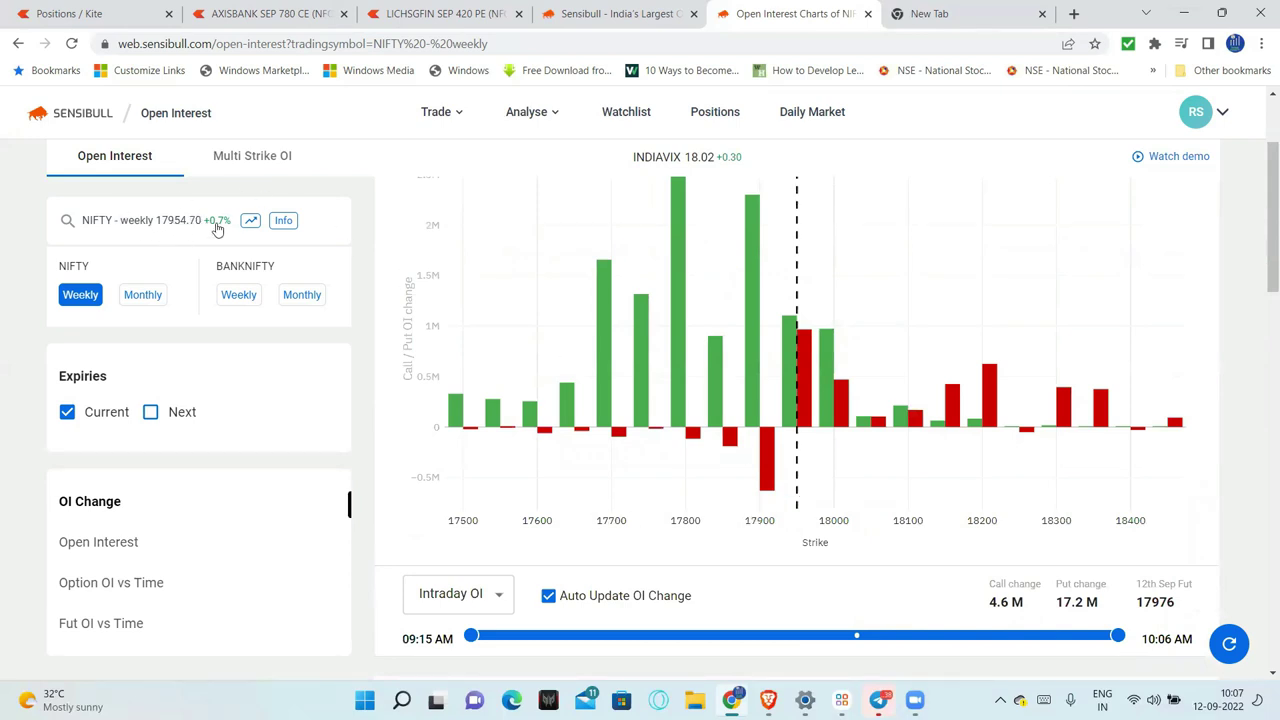
{"action": "scroll", "coordinate": [916, 565], "scroll_direction": "down", "scroll_amount": 1}
{"action": "scroll", "coordinate": [916, 565], "scroll_direction": "down", "scroll_amount": 4}
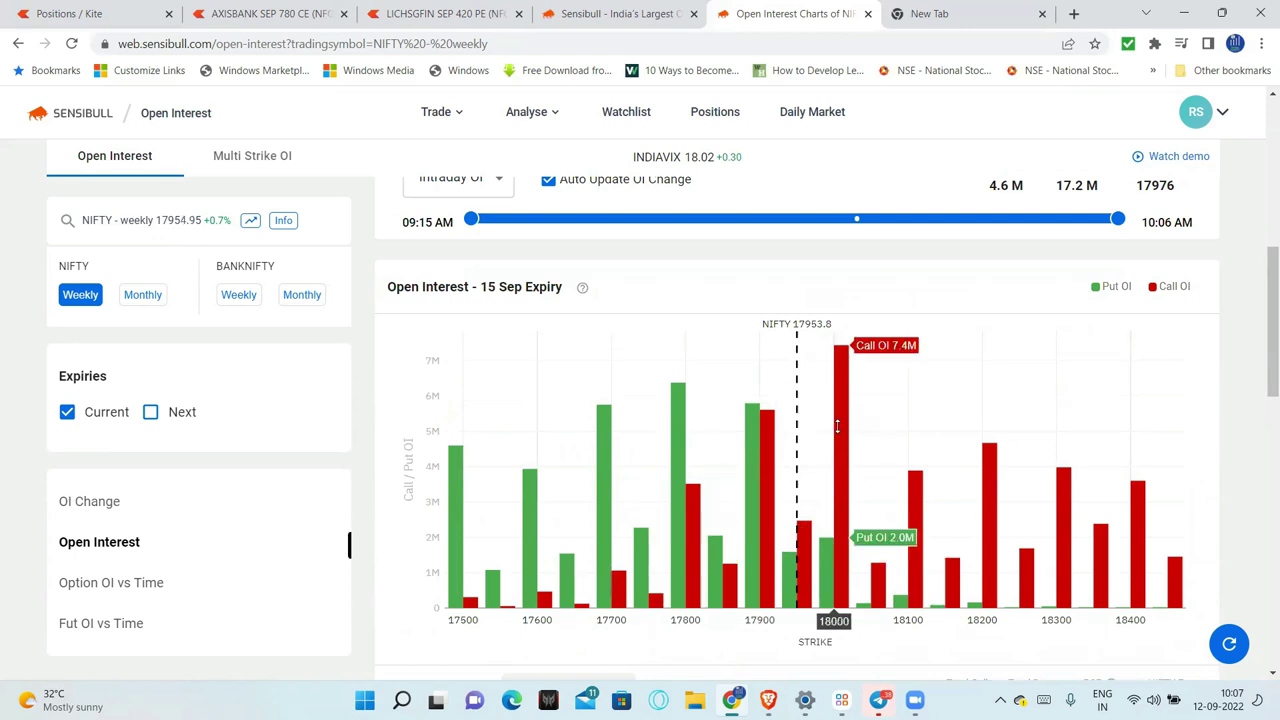
{"action": "scroll", "coordinate": [837, 427], "scroll_direction": "down", "scroll_amount": 2}
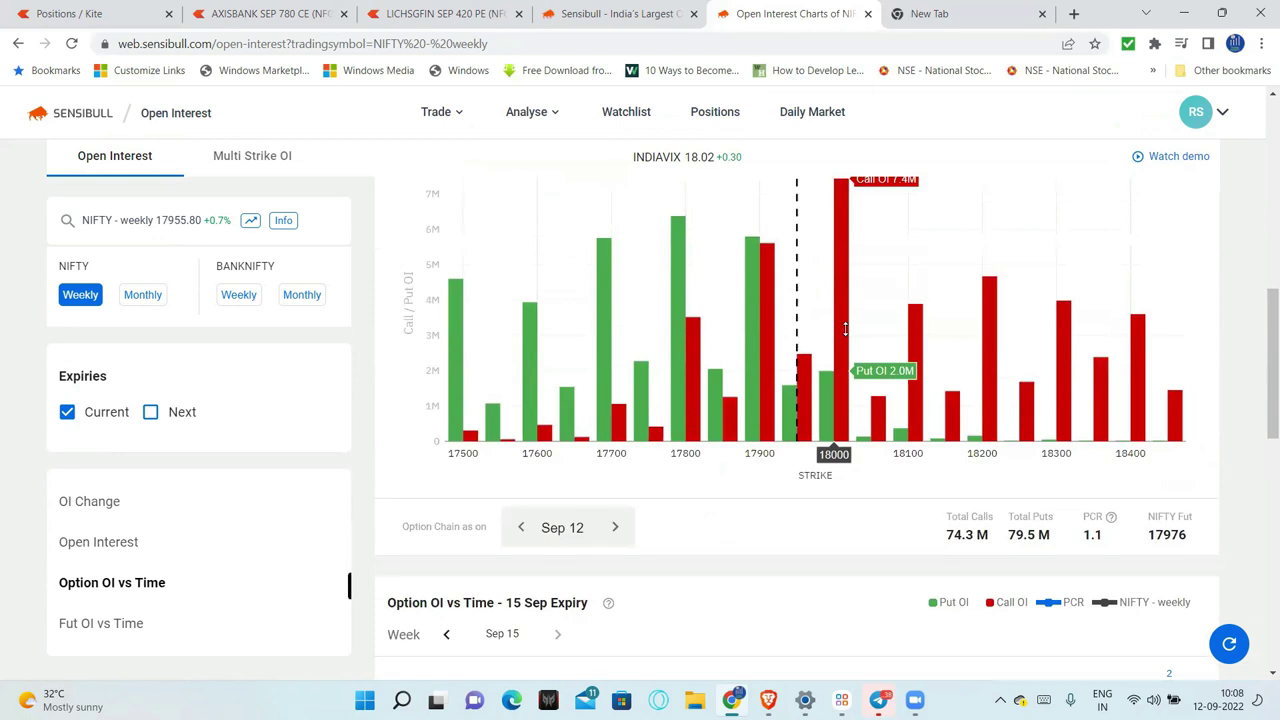
{"action": "scroll", "coordinate": [841, 392], "scroll_direction": "up", "scroll_amount": 1}
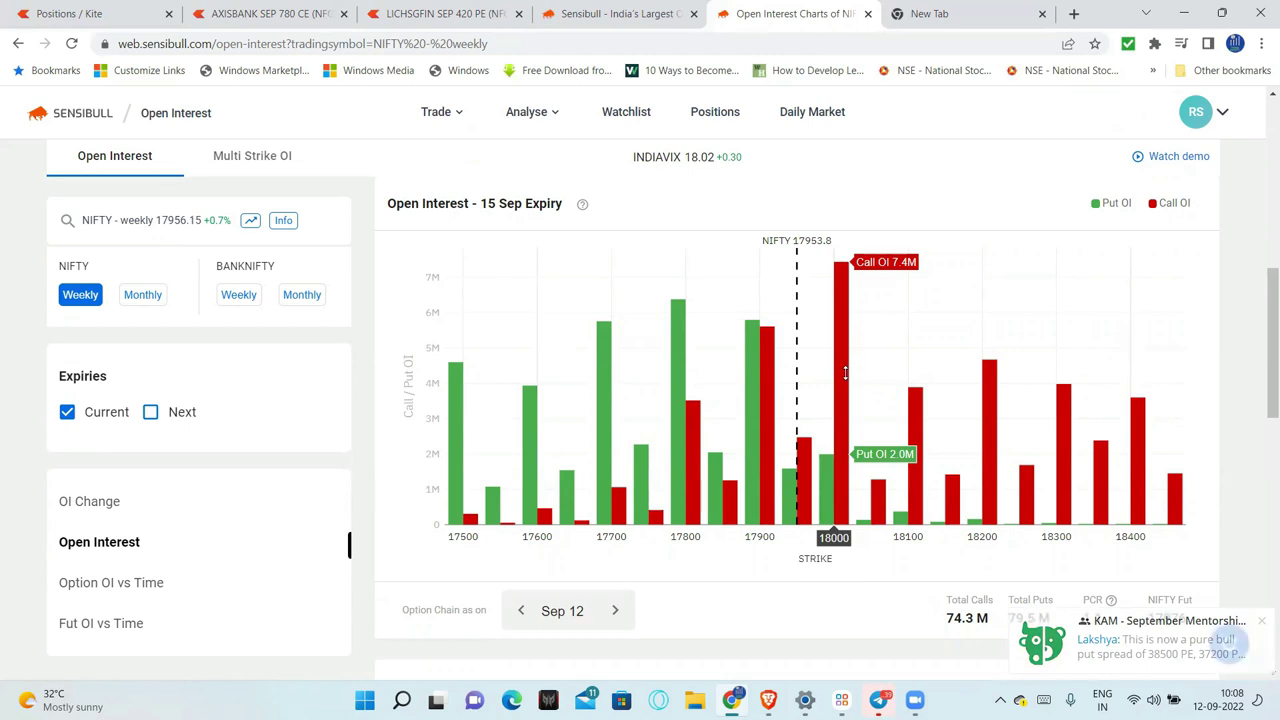
{"action": "left_click_drag", "start_coordinate": [1262, 348], "coordinate": [1262, 420]}
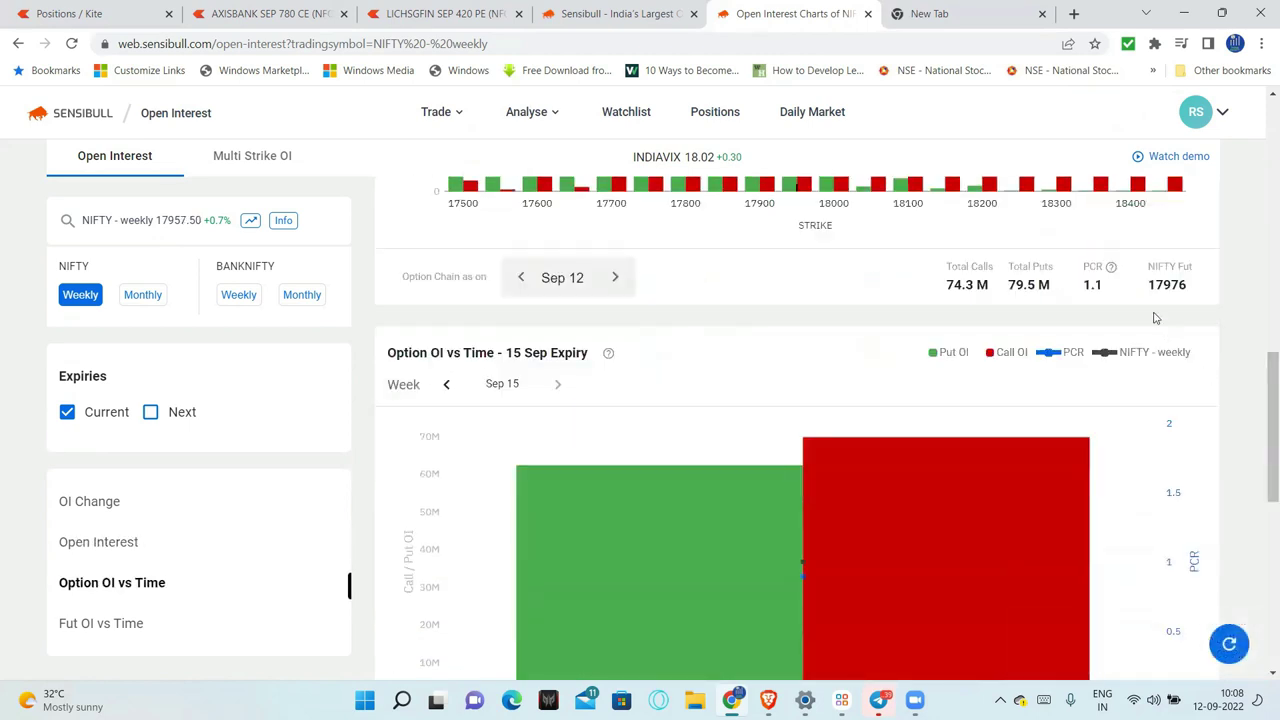
{"action": "scroll", "coordinate": [910, 430], "scroll_direction": "up", "scroll_amount": 2}
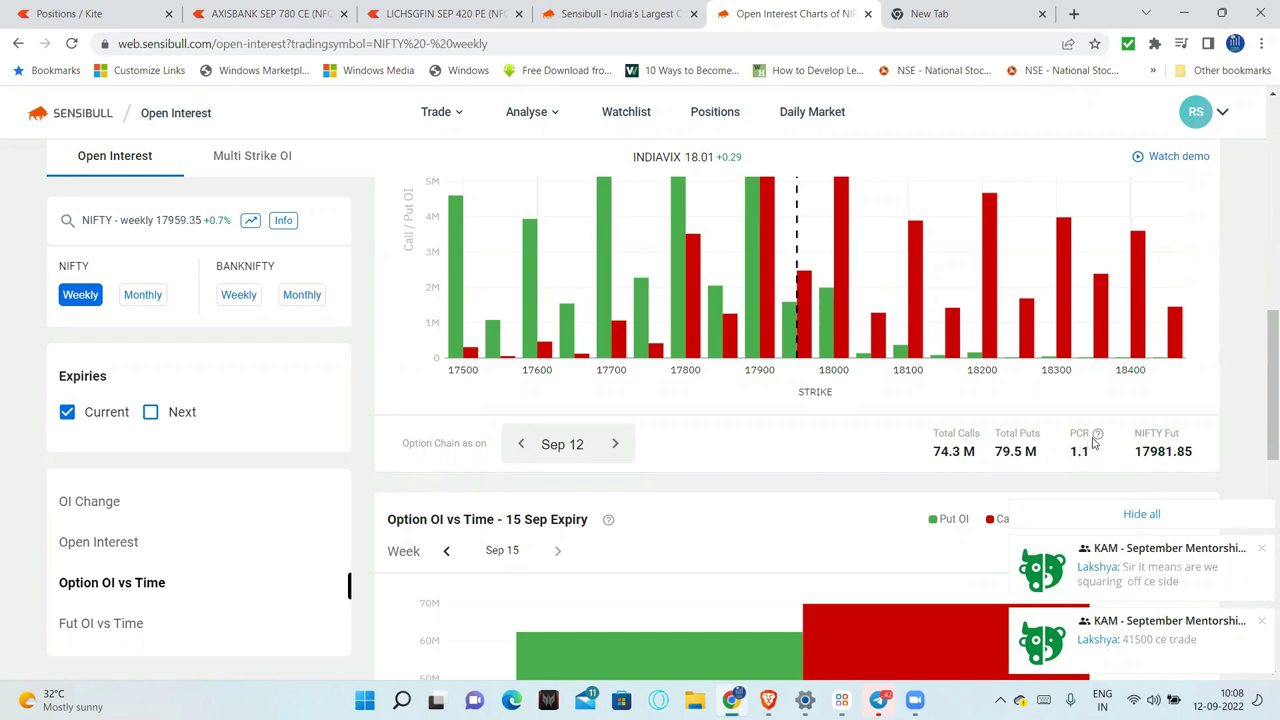
{"action": "mouse_move", "coordinate": [805, 699]}
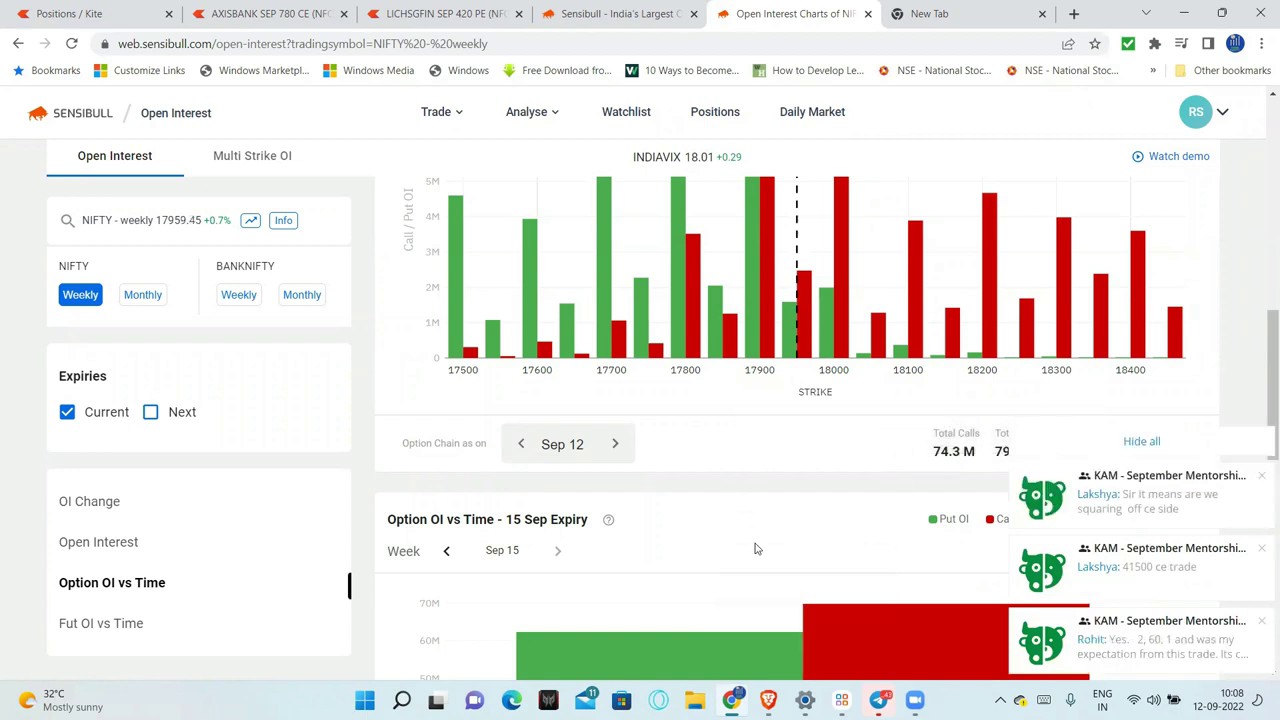
{"action": "scroll", "coordinate": [848, 374], "scroll_direction": "down", "scroll_amount": 2}
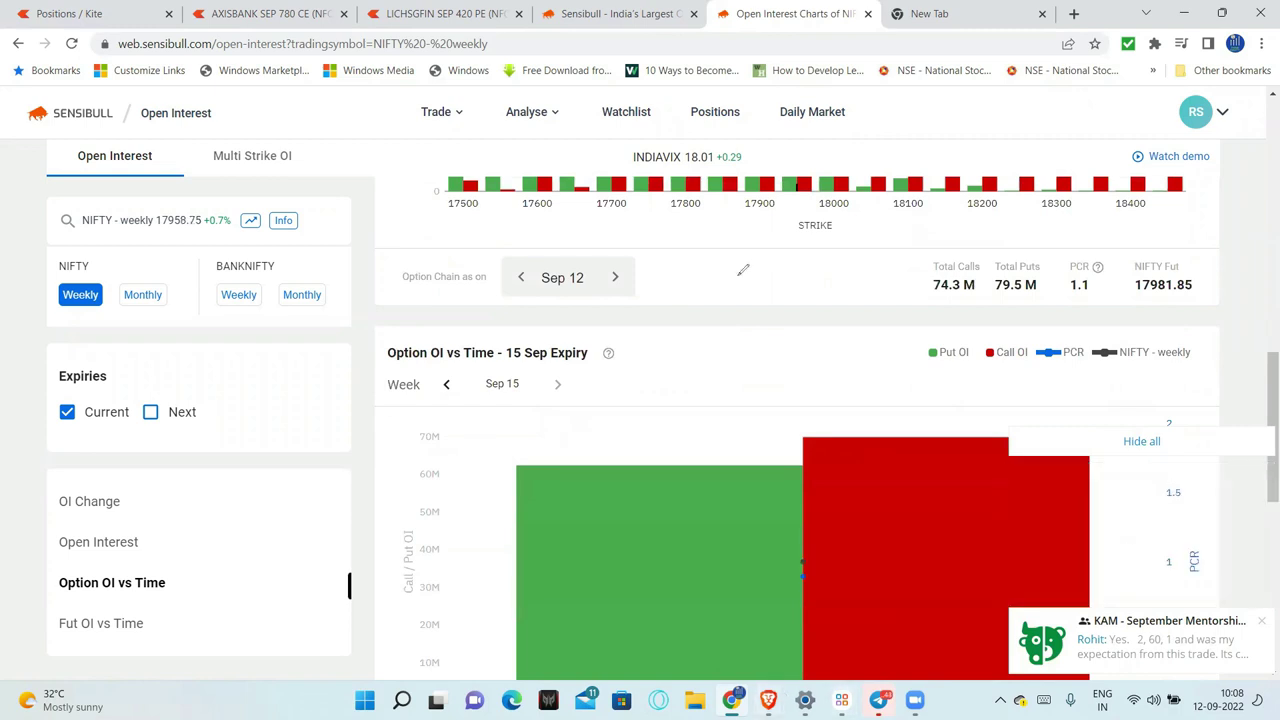
Step: Mark up the OI page with pen notes, circling the 1.1 put-call ratio and sketching P marks
{"action": "left_click_drag", "start_coordinate": [737, 274], "coordinate": [740, 248]}
{"action": "mouse_move", "coordinate": [698, 308]}
{"action": "left_mouse_down"}
{"action": "mouse_move", "coordinate": [778, 284]}
{"action": "mouse_move", "coordinate": [726, 330]}
{"action": "mouse_move", "coordinate": [757, 345]}
{"action": "left_mouse_up"}
{"action": "mouse_move", "coordinate": [752, 200]}
{"action": "left_mouse_down"}
{"action": "mouse_move", "coordinate": [712, 228]}
{"action": "mouse_move", "coordinate": [738, 292]}
{"action": "mouse_move", "coordinate": [760, 260]}
{"action": "mouse_move", "coordinate": [787, 256]}
{"action": "left_mouse_up"}
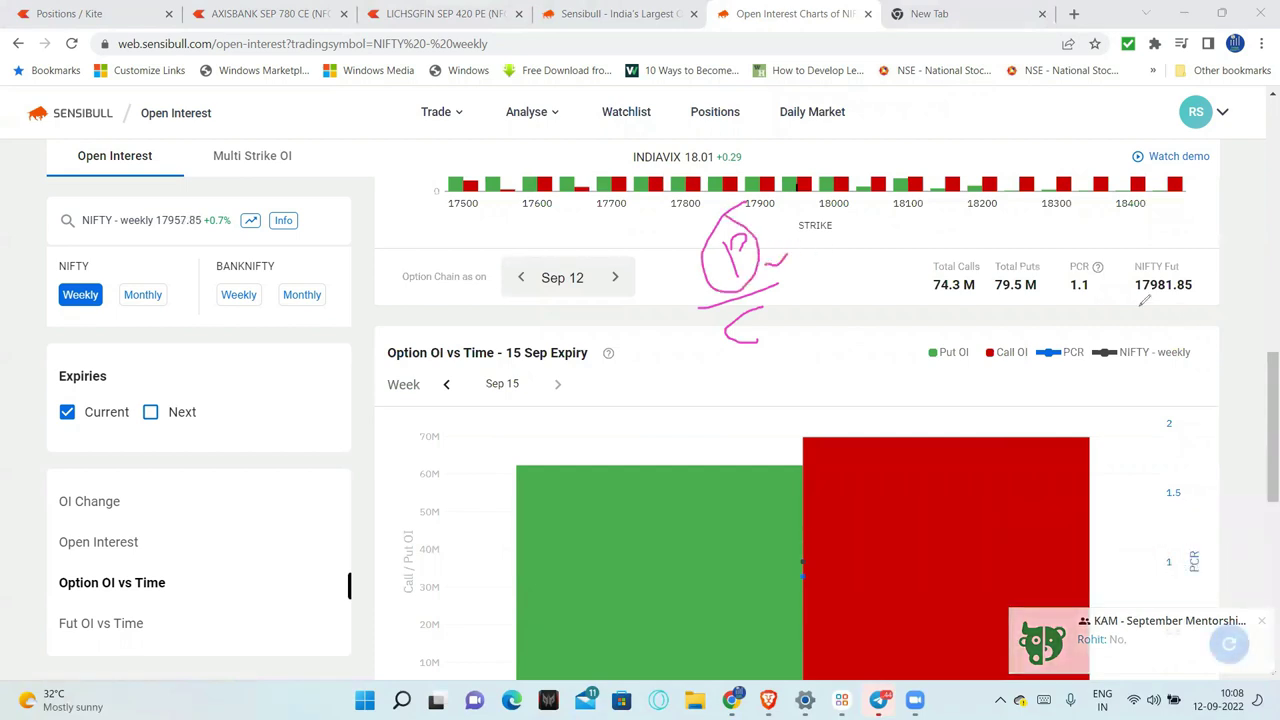
{"action": "mouse_move", "coordinate": [1076, 266]}
{"action": "left_mouse_down"}
{"action": "mouse_move", "coordinate": [1066, 302]}
{"action": "mouse_move", "coordinate": [1083, 290]}
{"action": "left_mouse_up"}
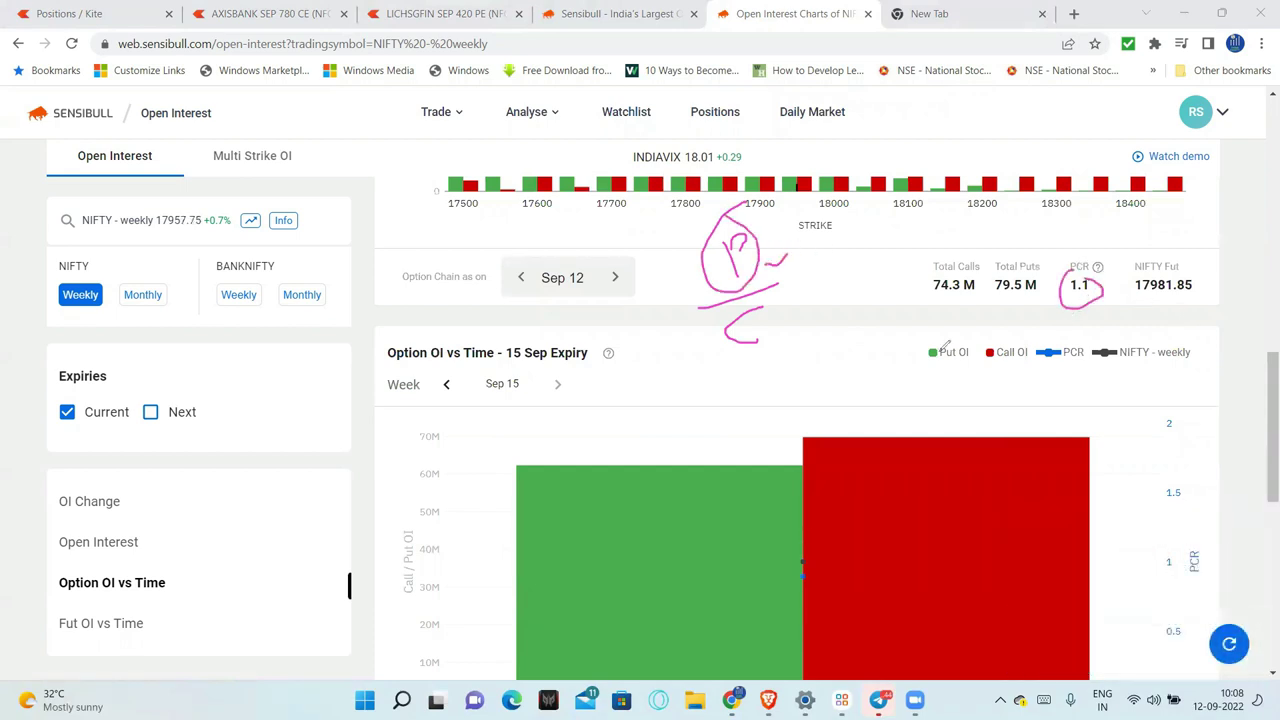
{"action": "left_click_drag", "start_coordinate": [759, 351], "coordinate": [797, 337]}
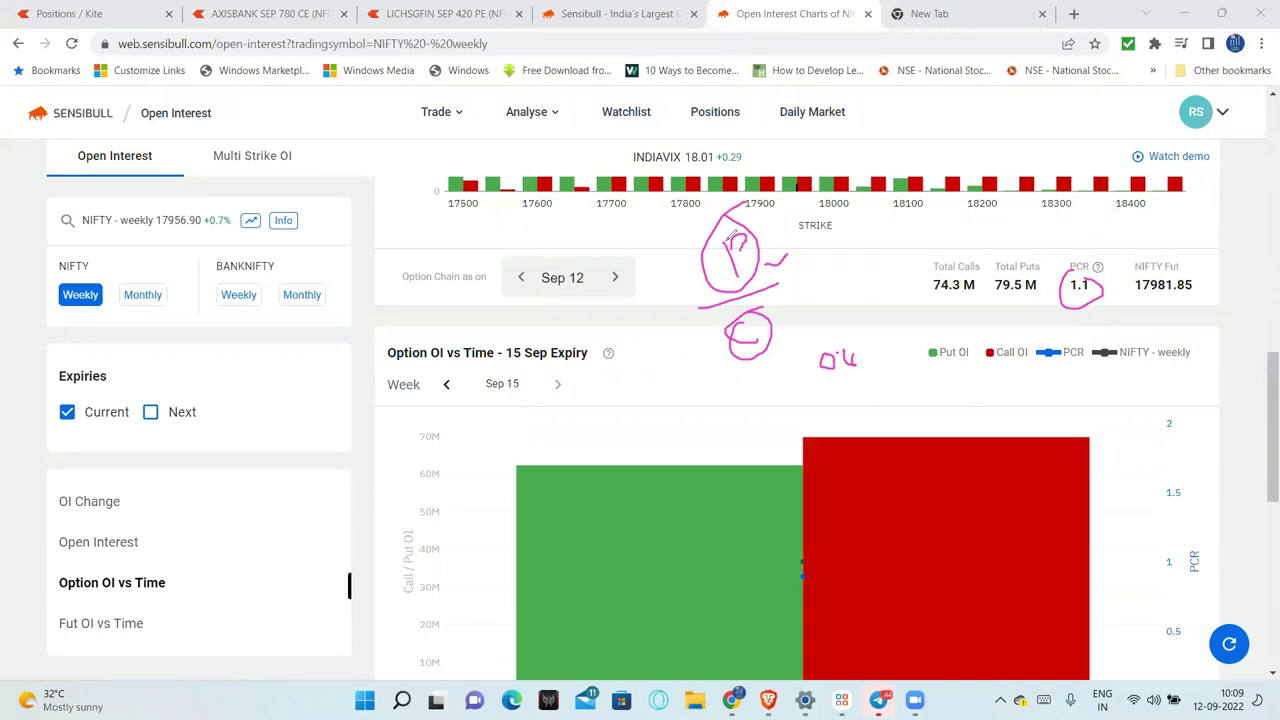
{"action": "mouse_move", "coordinate": [718, 242]}
{"action": "left_mouse_down"}
{"action": "mouse_move", "coordinate": [760, 294]}
{"action": "mouse_move", "coordinate": [742, 236]}
{"action": "left_mouse_up"}
{"action": "mouse_move", "coordinate": [648, 231]}
{"action": "left_mouse_down"}
{"action": "mouse_move", "coordinate": [708, 245]}
{"action": "mouse_move", "coordinate": [712, 267]}
{"action": "left_mouse_up"}
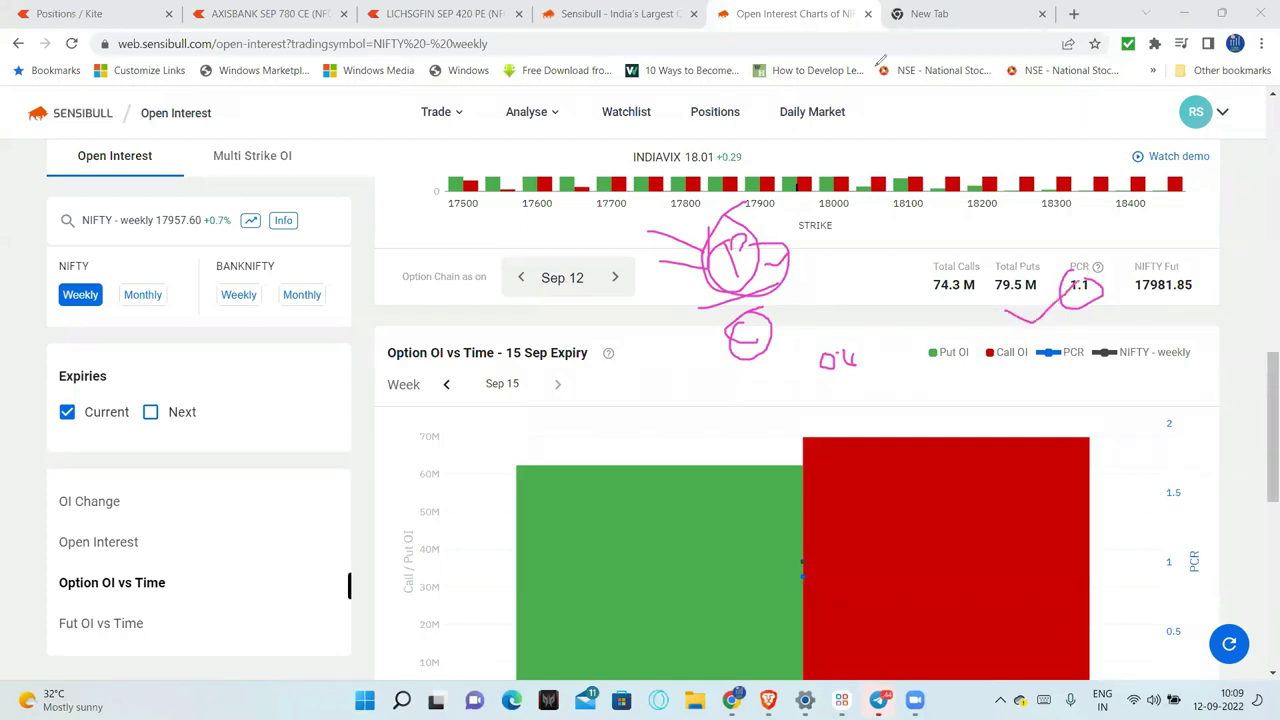
{"action": "scroll", "coordinate": [474, 437], "scroll_direction": "up", "scroll_amount": 4}
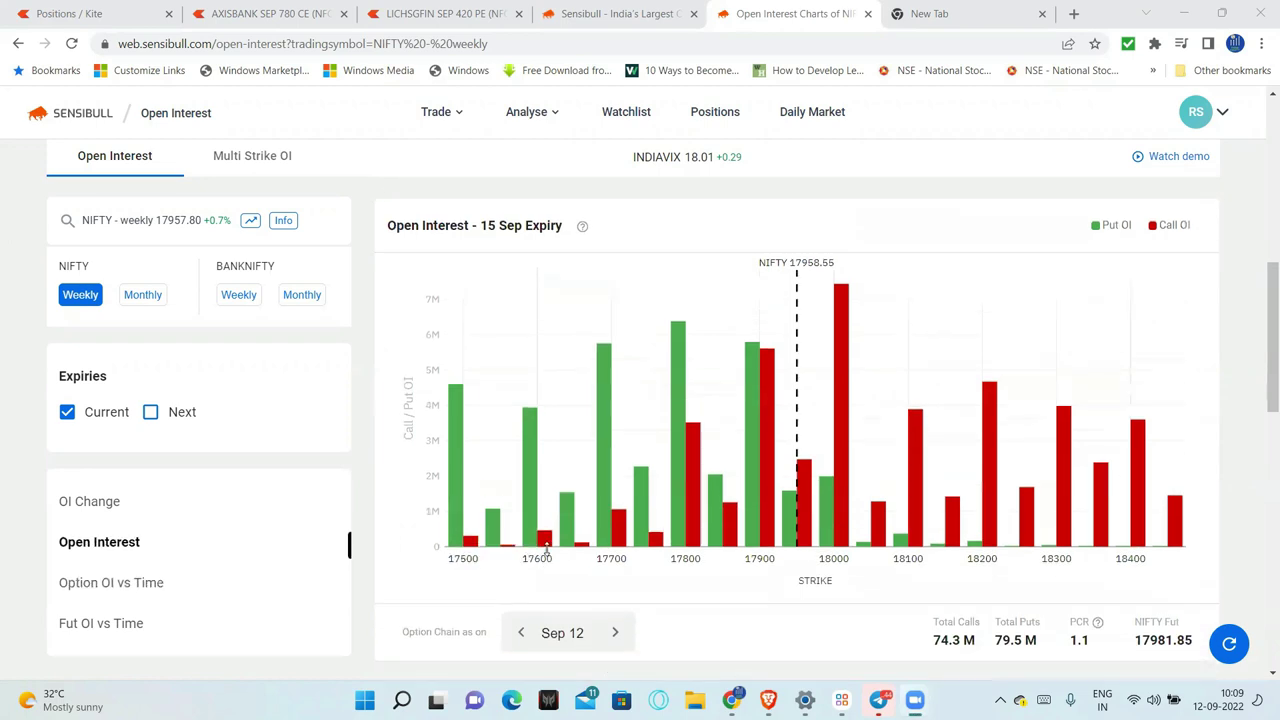
{"action": "scroll", "coordinate": [546, 548], "scroll_direction": "up", "scroll_amount": 5}
{"action": "scroll", "coordinate": [762, 228], "scroll_direction": "down", "scroll_amount": 2}
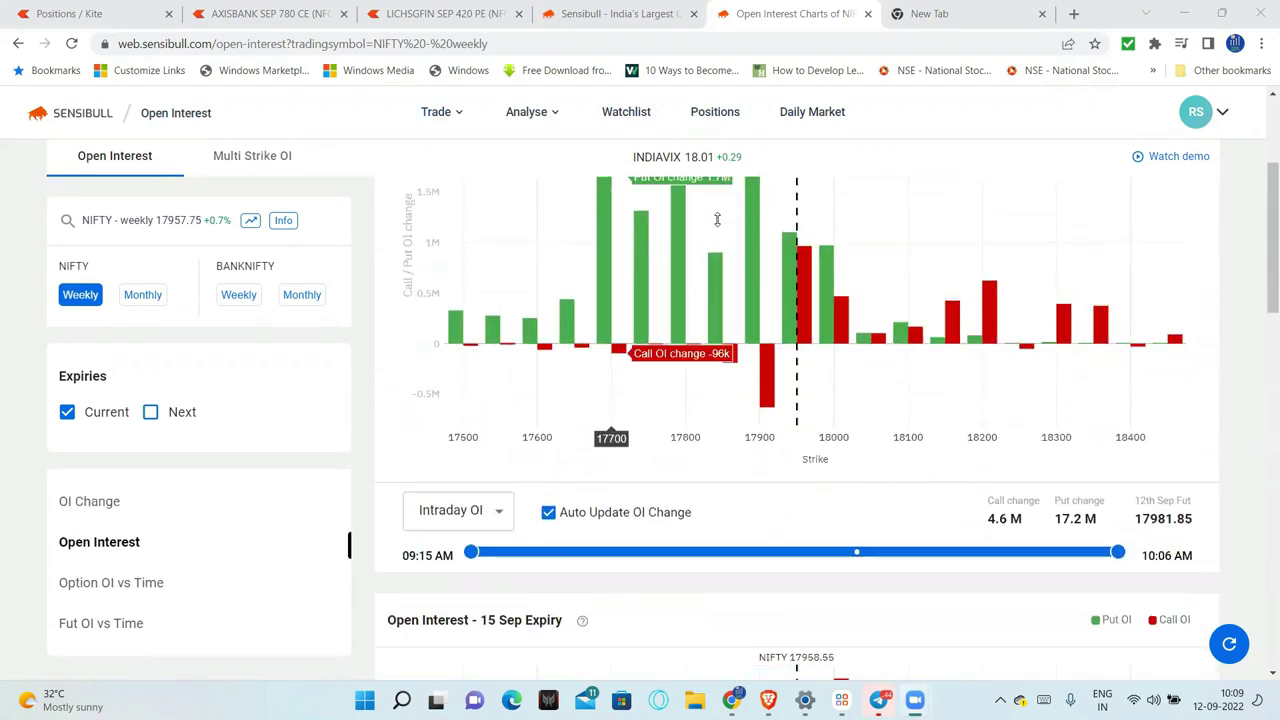
{"action": "scroll", "coordinate": [736, 260], "scroll_direction": "up", "scroll_amount": 2}
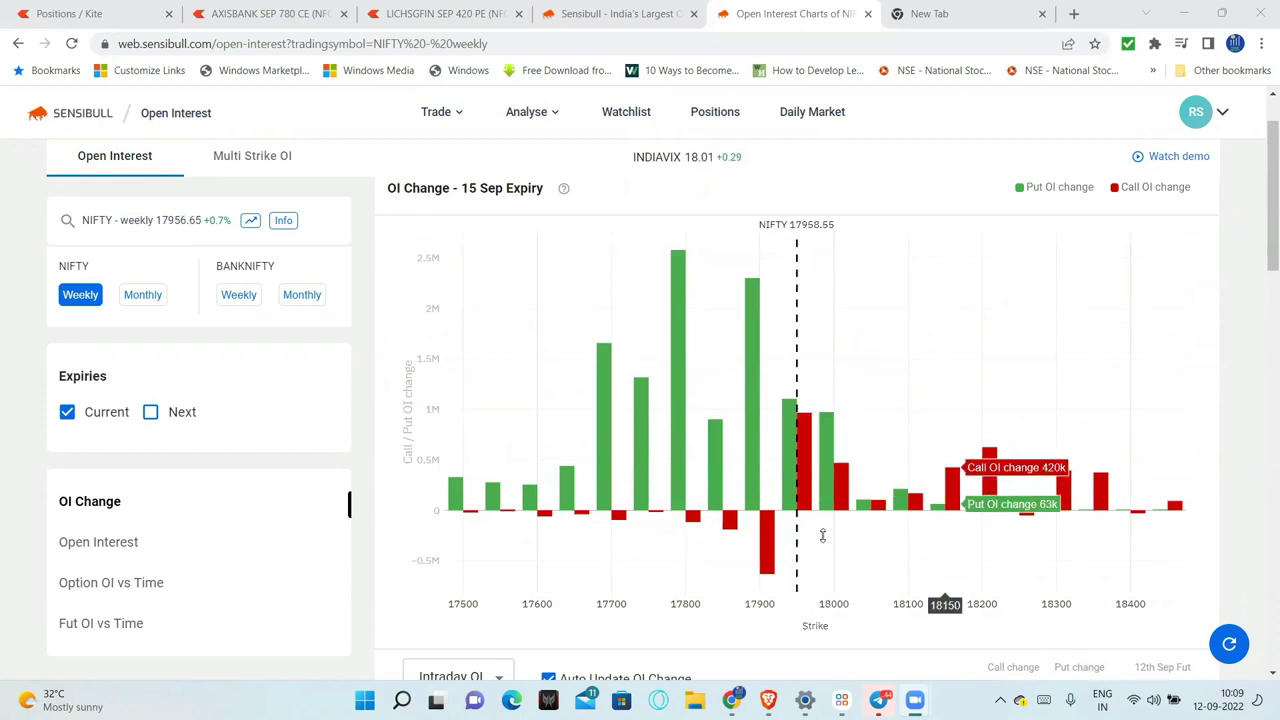
{"action": "scroll", "coordinate": [850, 524], "scroll_direction": "down", "scroll_amount": 5}
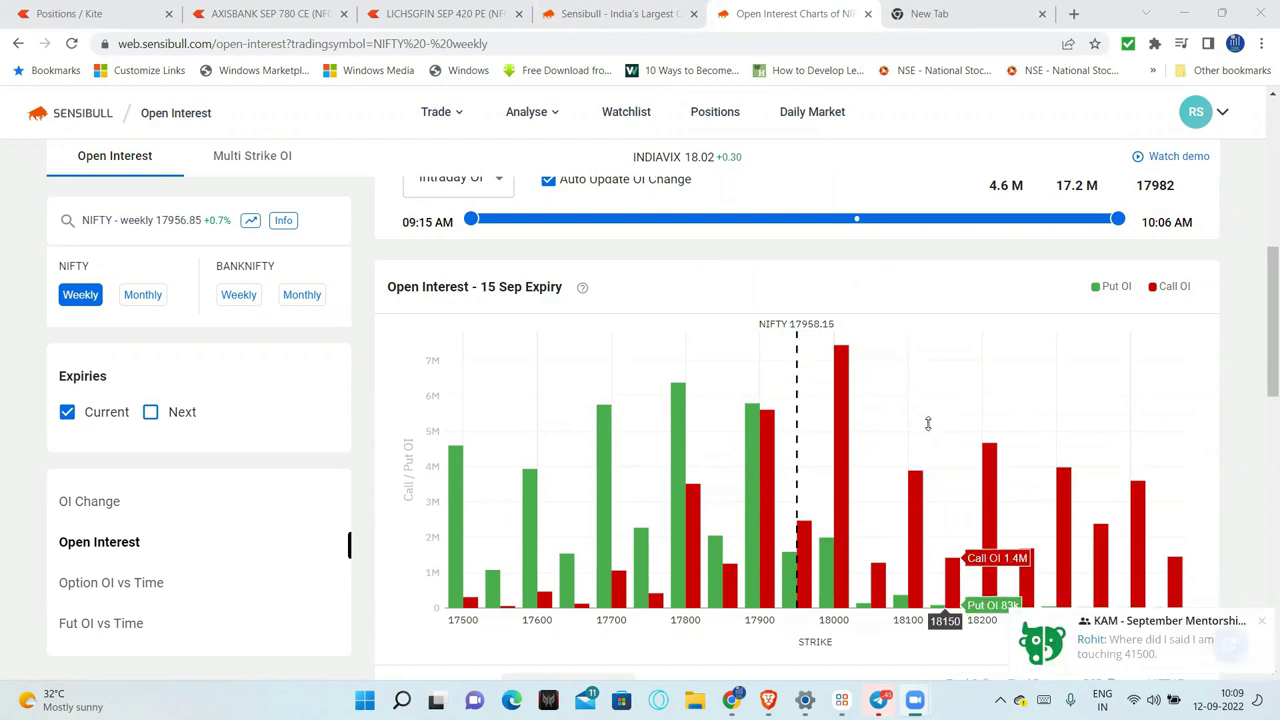
{"action": "left_click", "coordinate": [403, 699]}
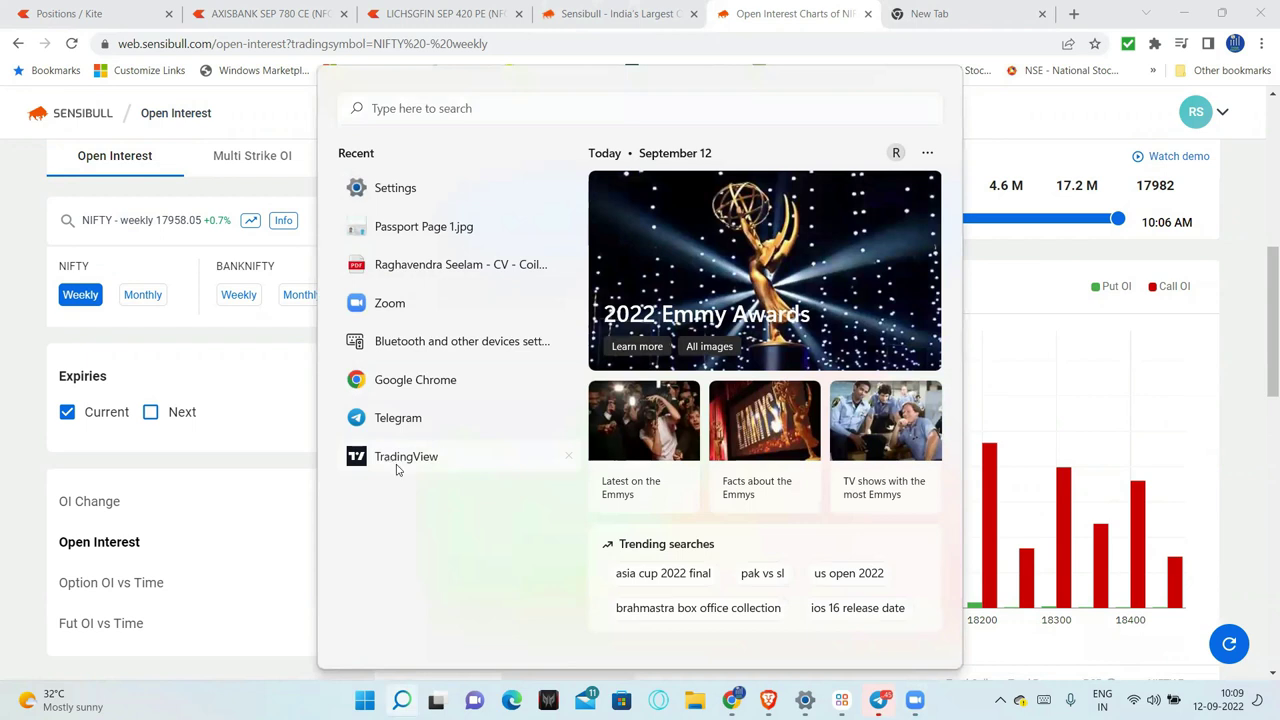
{"action": "key", "text": "Escape"}
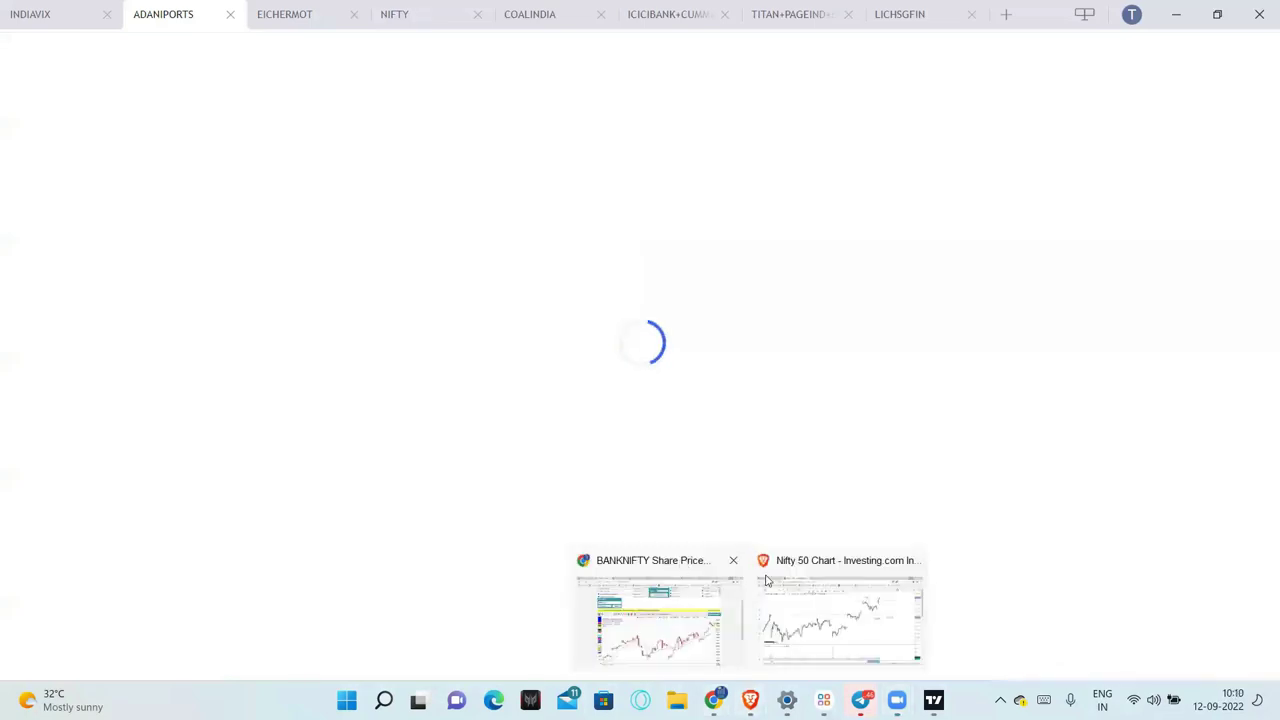
{"action": "left_click", "coordinate": [840, 615]}
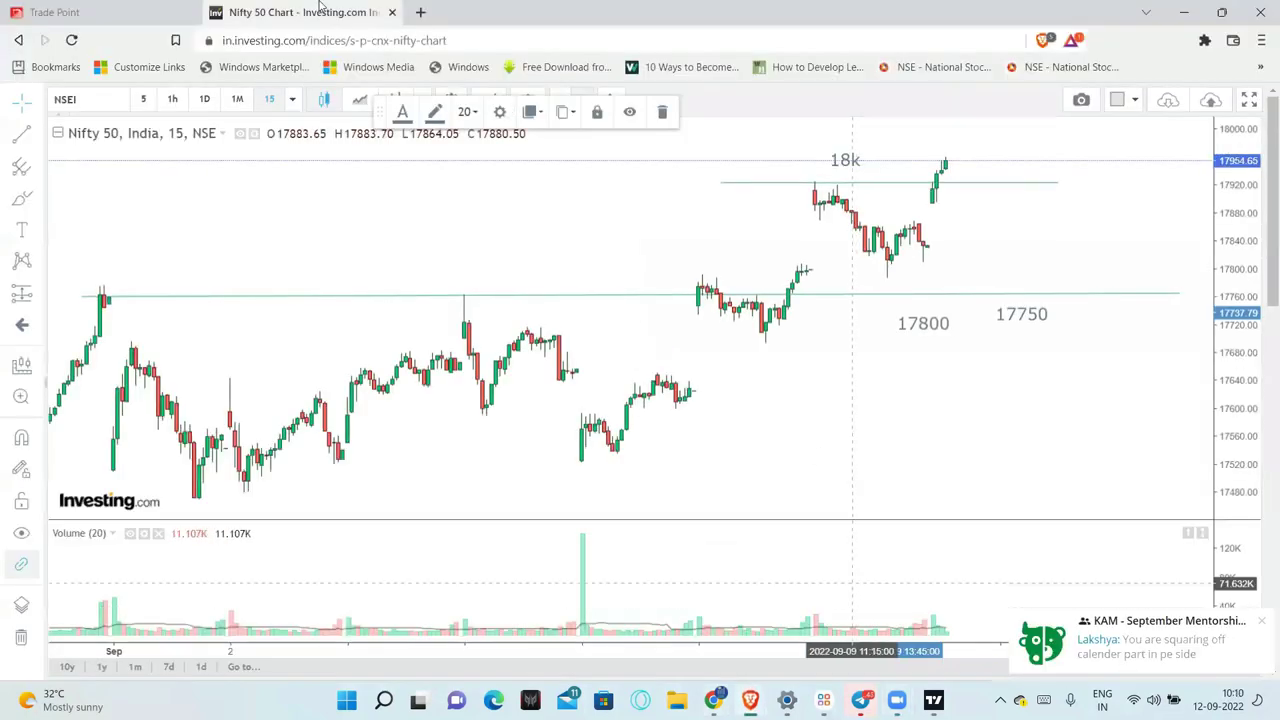
{"action": "left_click", "coordinate": [118, 11]}
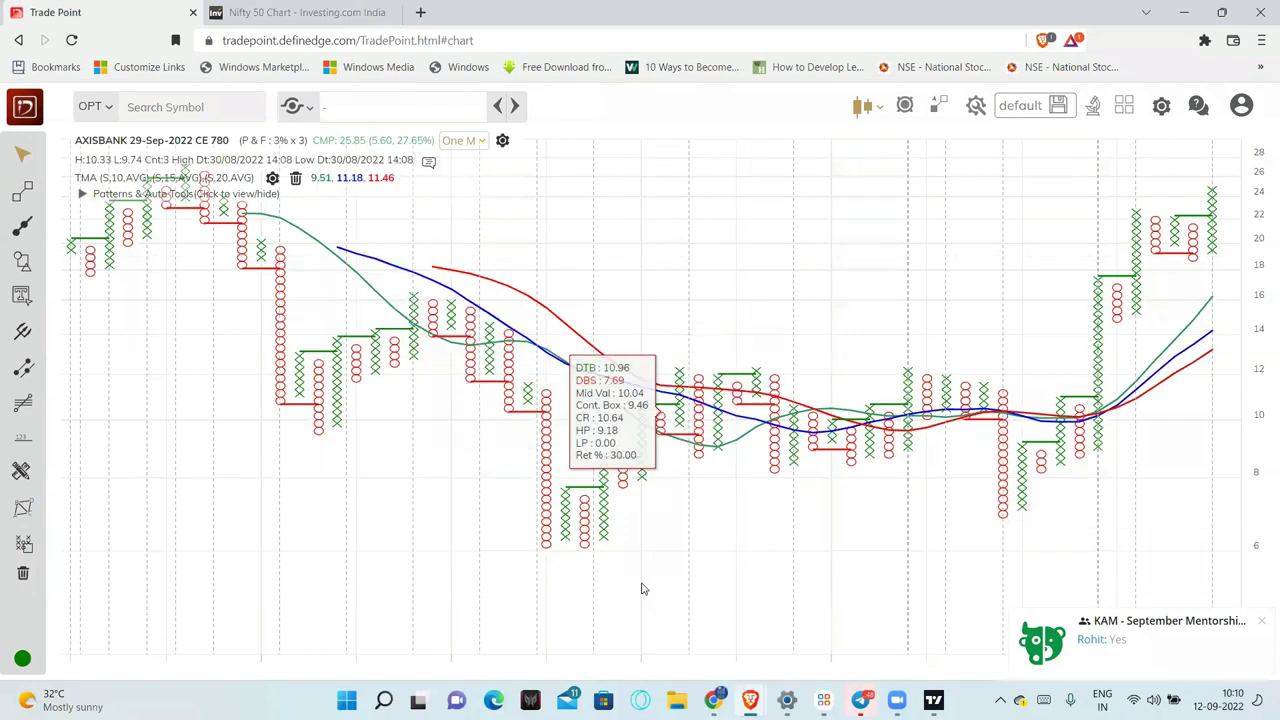
{"action": "key", "text": "alt+Tab"}
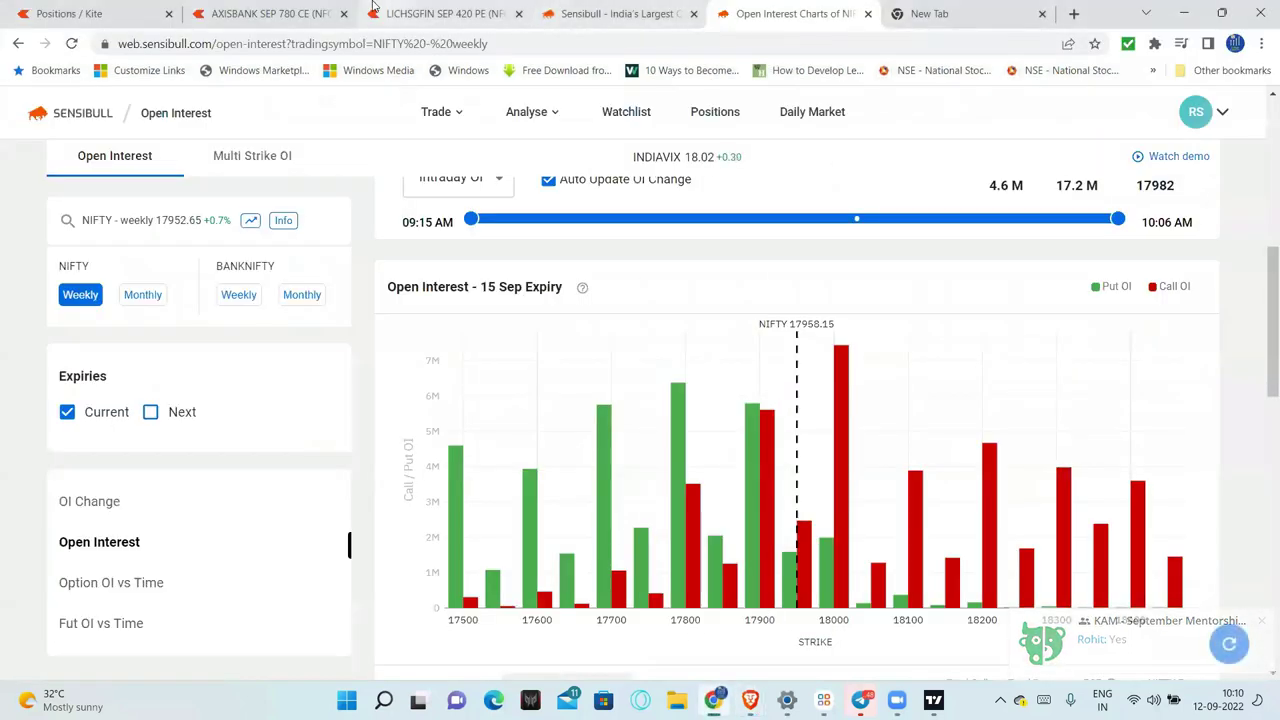
Step: Compare the AXISBANK SEP 780 CE chart with Kite's positions, then bring up the TradePoint P&F chart
{"action": "left_click", "coordinate": [265, 7]}
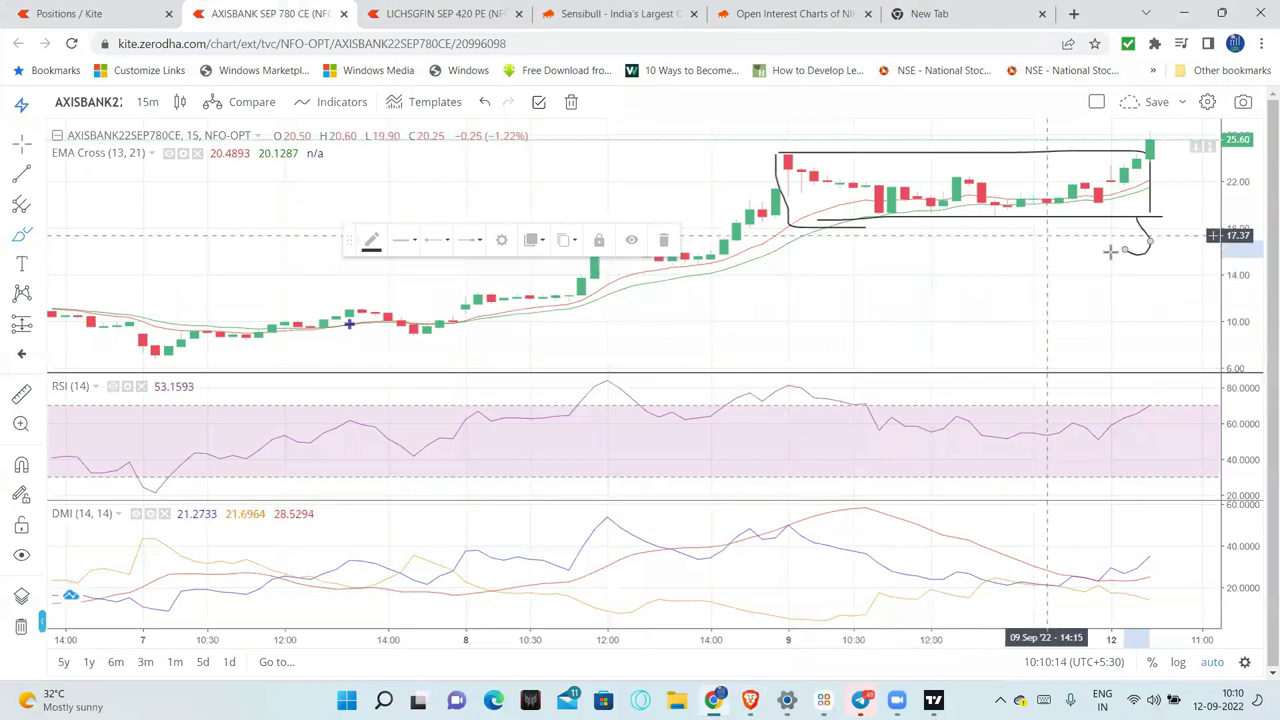
{"action": "left_click", "coordinate": [140, 13]}
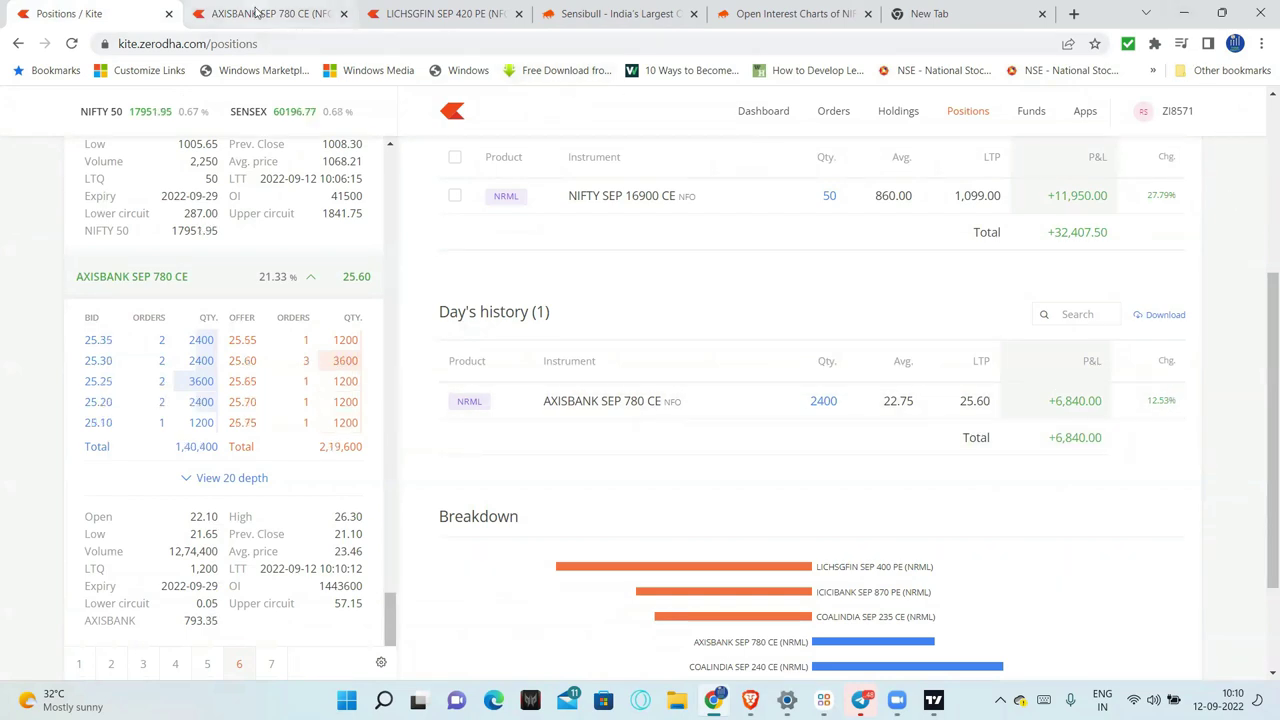
{"action": "left_click", "coordinate": [320, 8]}
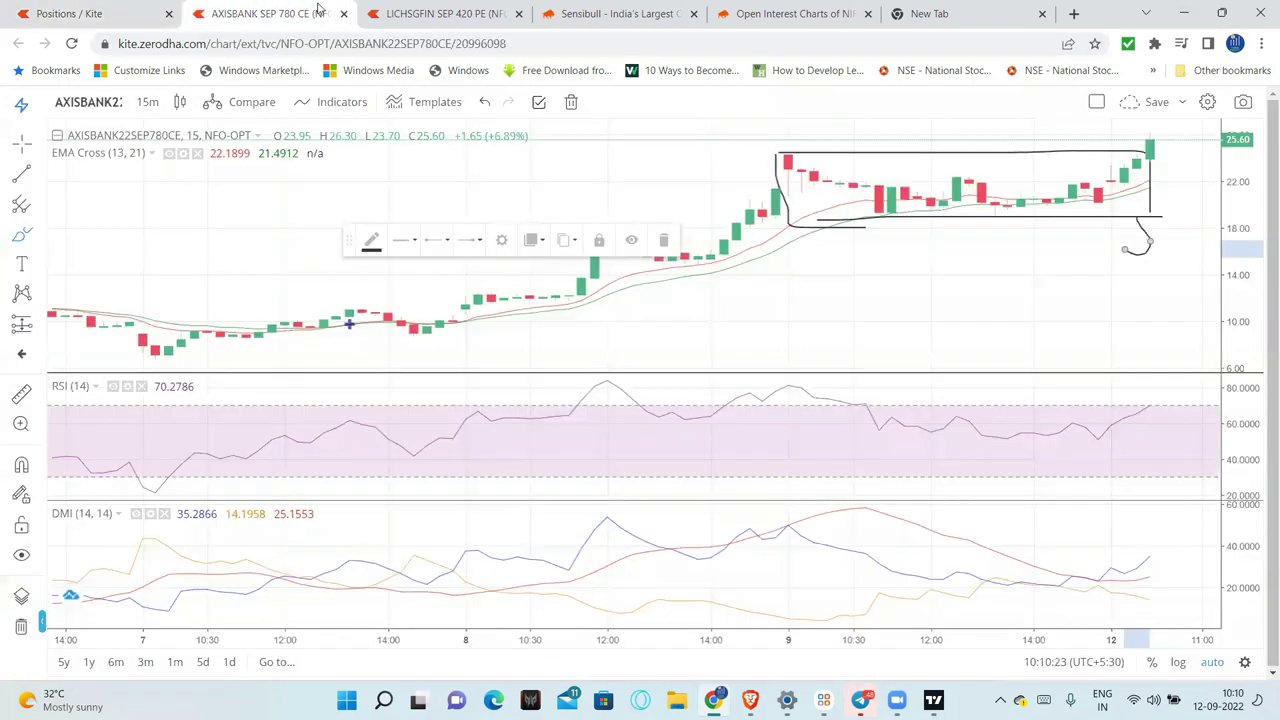
{"action": "left_click", "coordinate": [85, 13]}
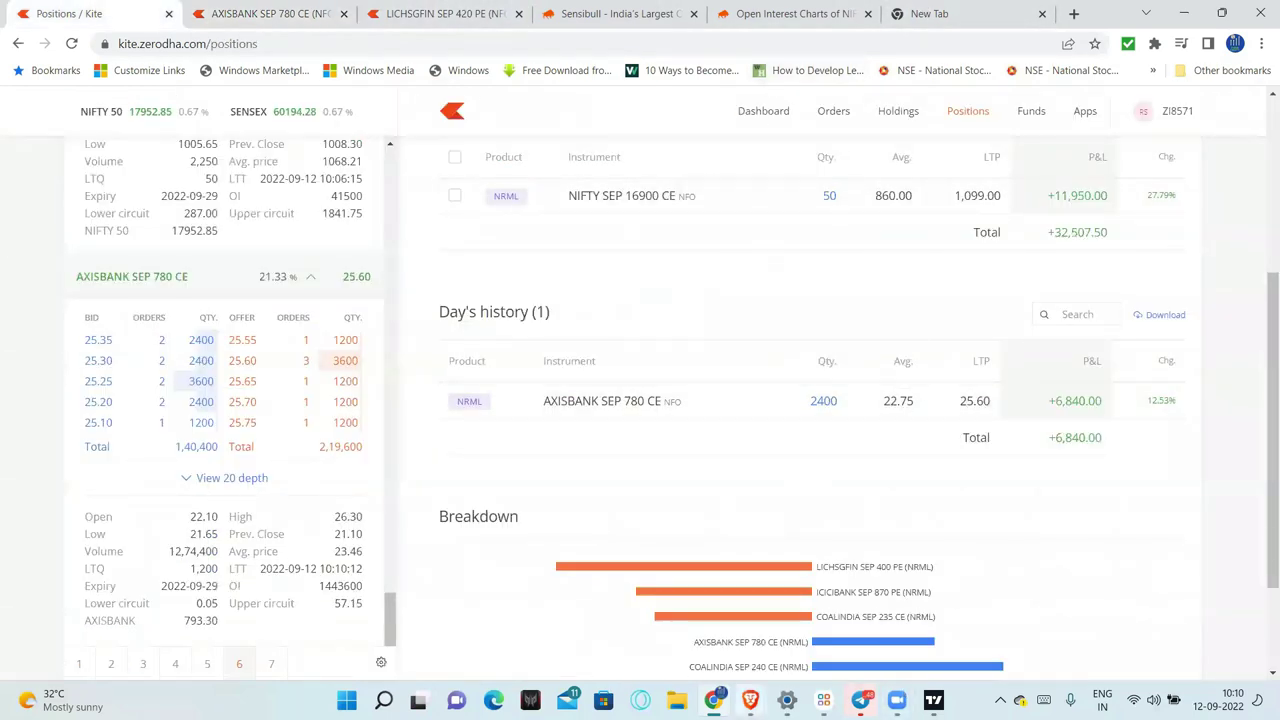
{"action": "mouse_move", "coordinate": [750, 700]}
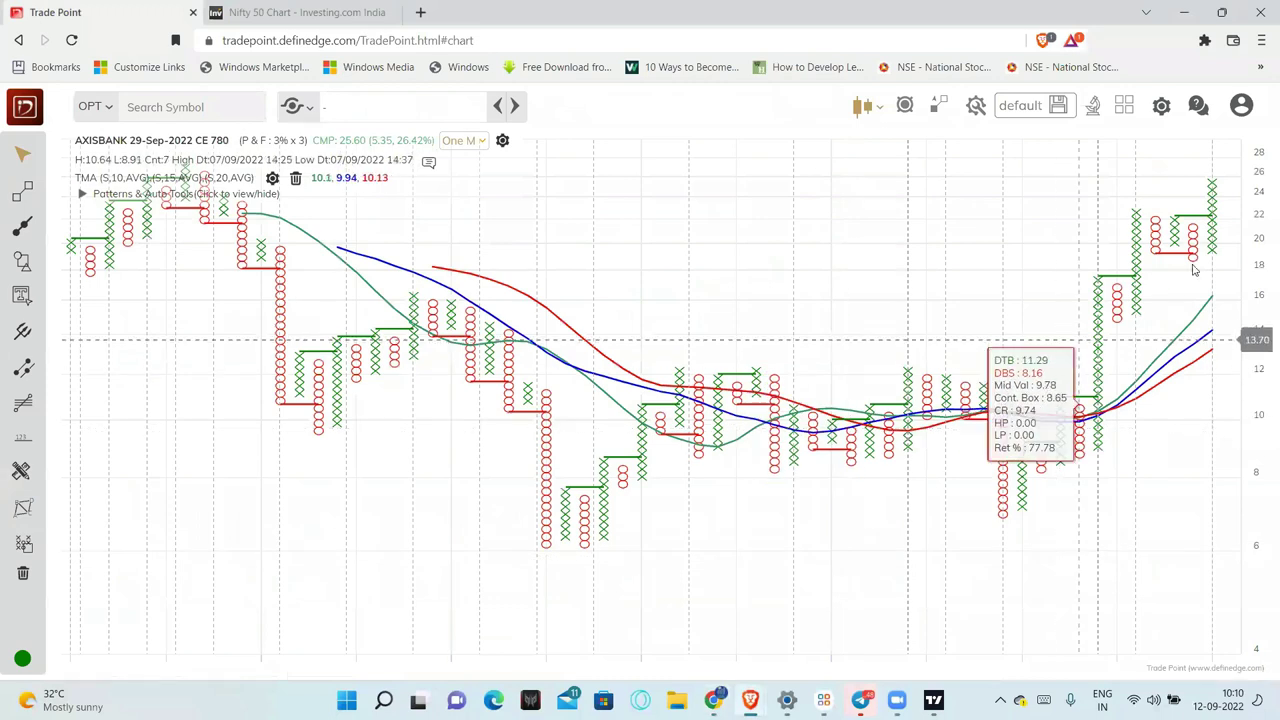
Step: Set the AXISBANK 780 CE point-and-figure box size to 1 percent, then bring Kite forward
{"action": "left_click", "coordinate": [502, 140]}
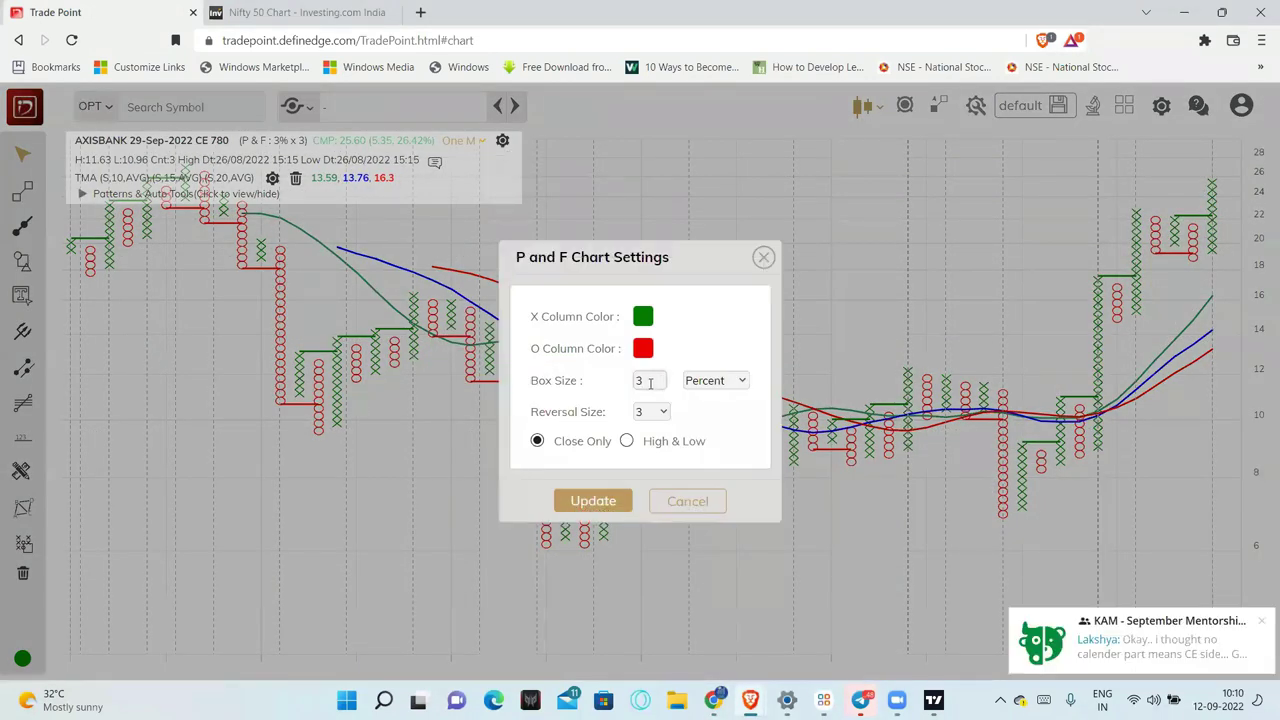
{"action": "type", "text": "1"}
{"action": "left_click", "coordinate": [596, 502]}
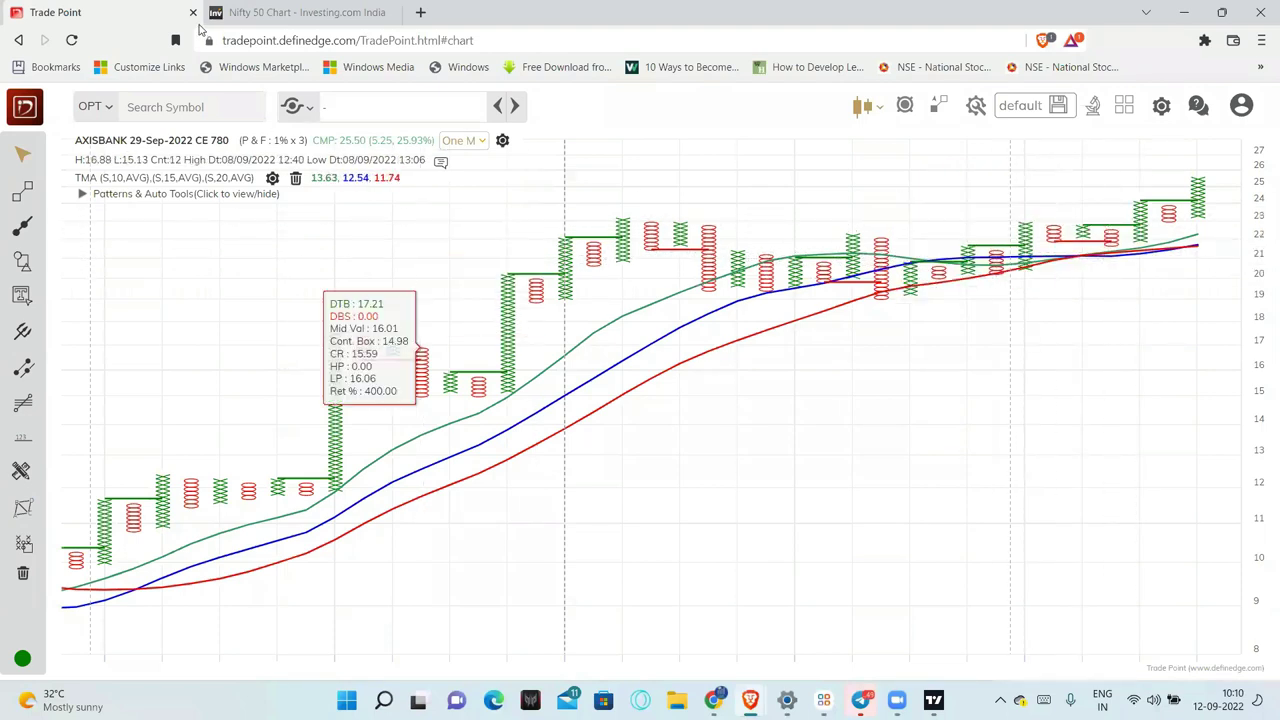
{"action": "left_click", "coordinate": [714, 699]}
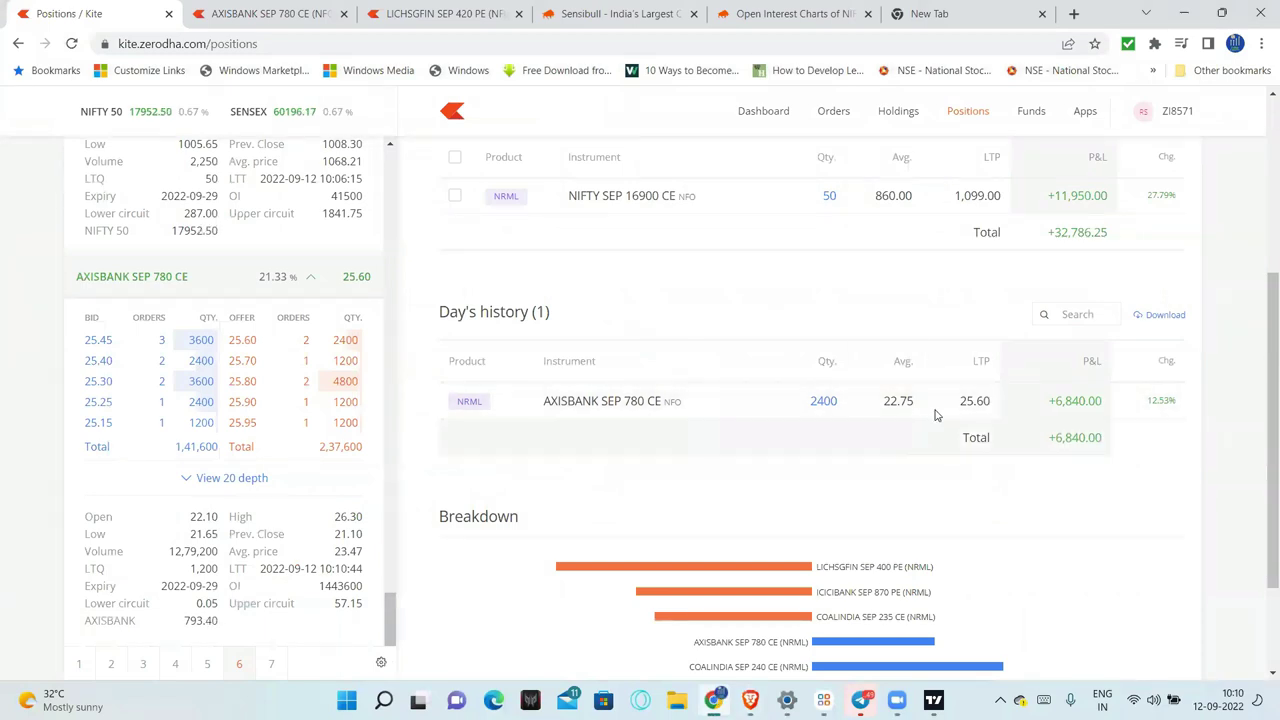
Step: Change the pending AXISBANK SEP 780 CE stop-loss sell for 2400 to price 22 and trigger 22, replacing trigger 19
{"action": "left_click", "coordinate": [833, 120]}
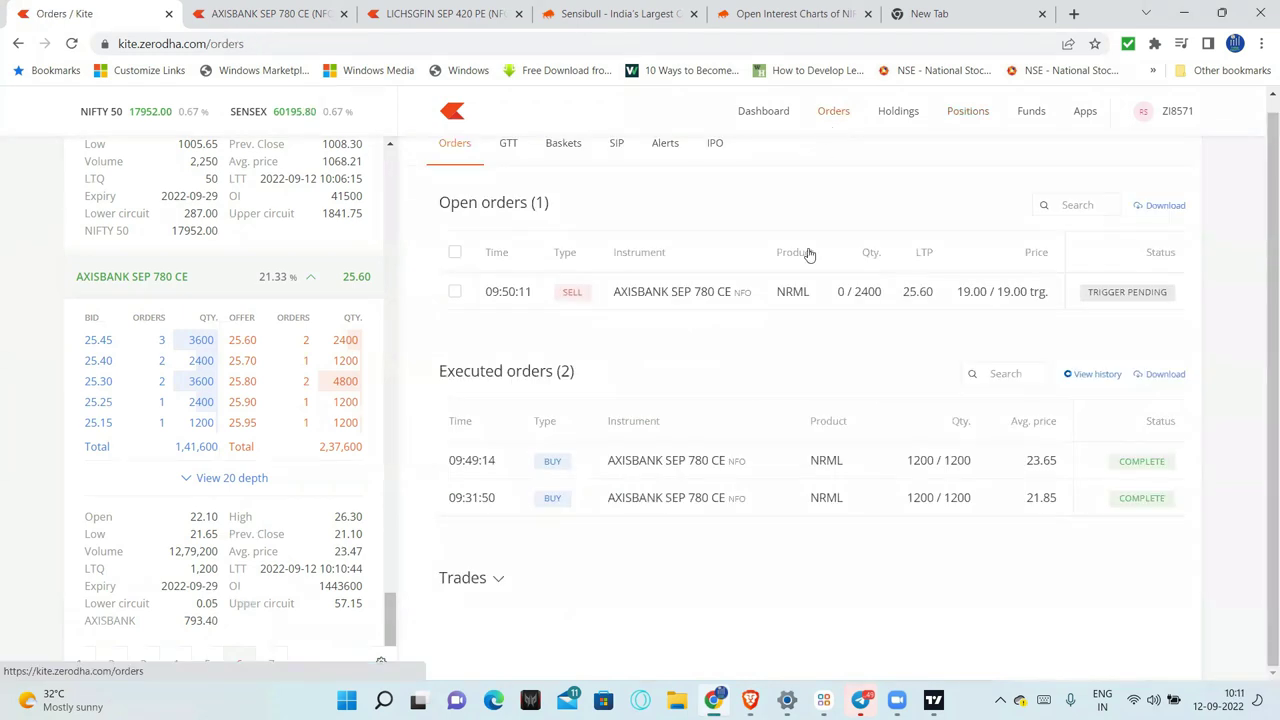
{"action": "left_click", "coordinate": [746, 292]}
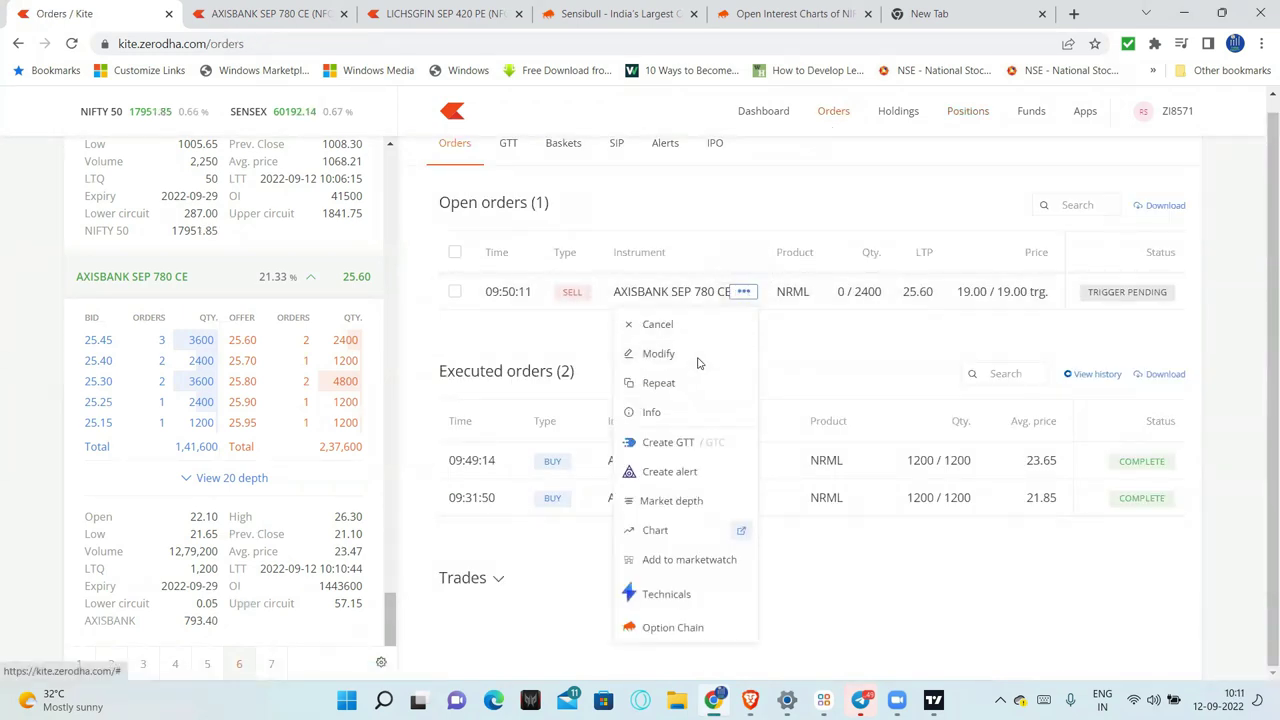
{"action": "left_click", "coordinate": [680, 351]}
{"action": "left_click", "coordinate": [645, 389]}
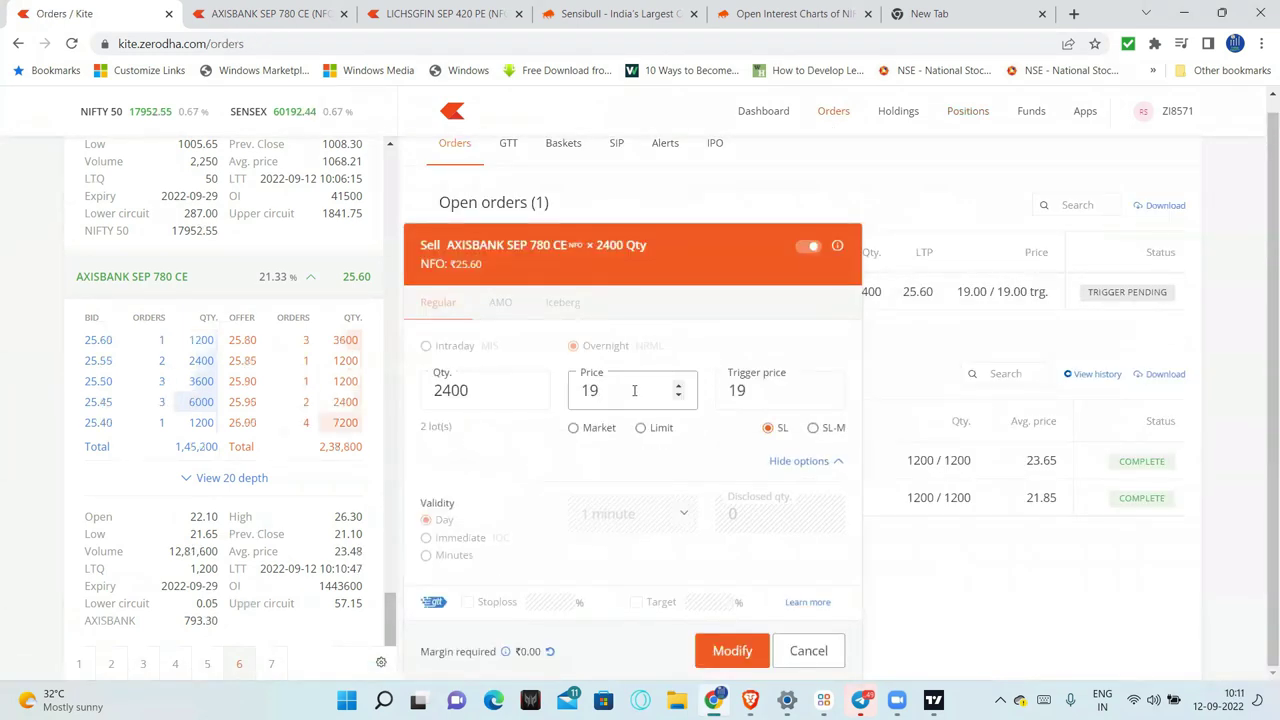
{"action": "left_click", "coordinate": [790, 388]}
{"action": "key", "text": "BackSpace"}
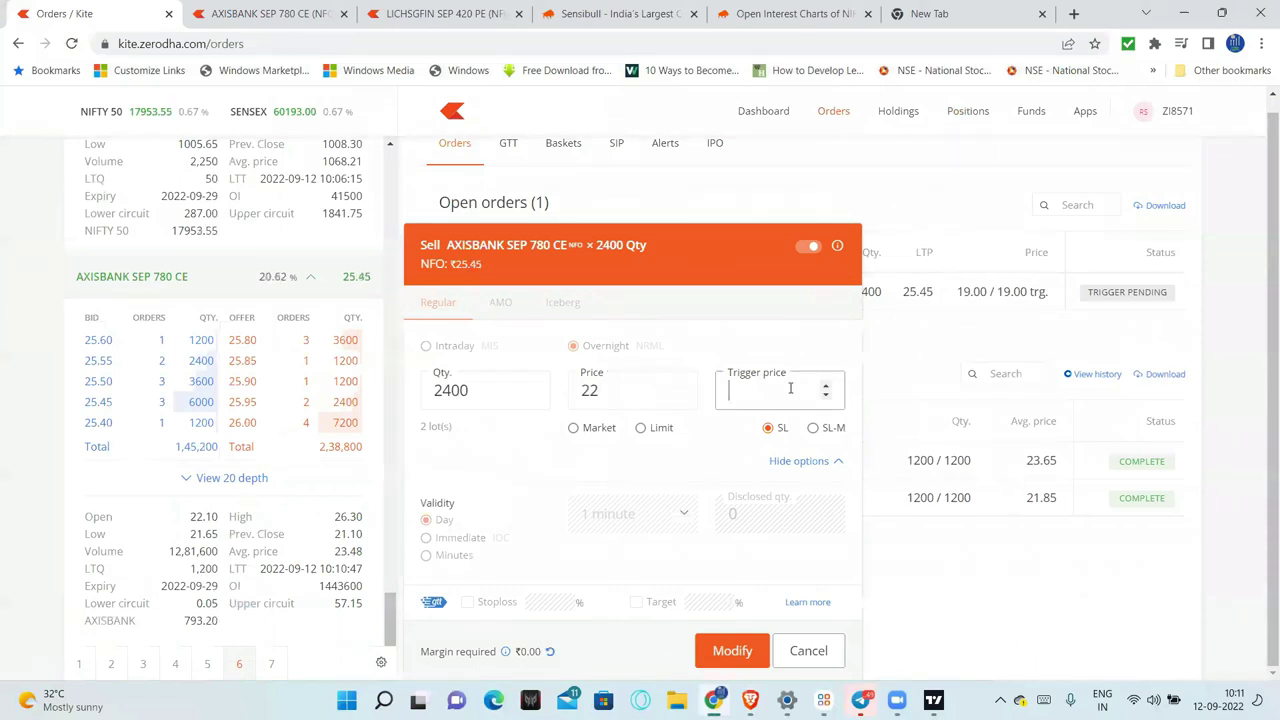
{"action": "type", "text": "22"}
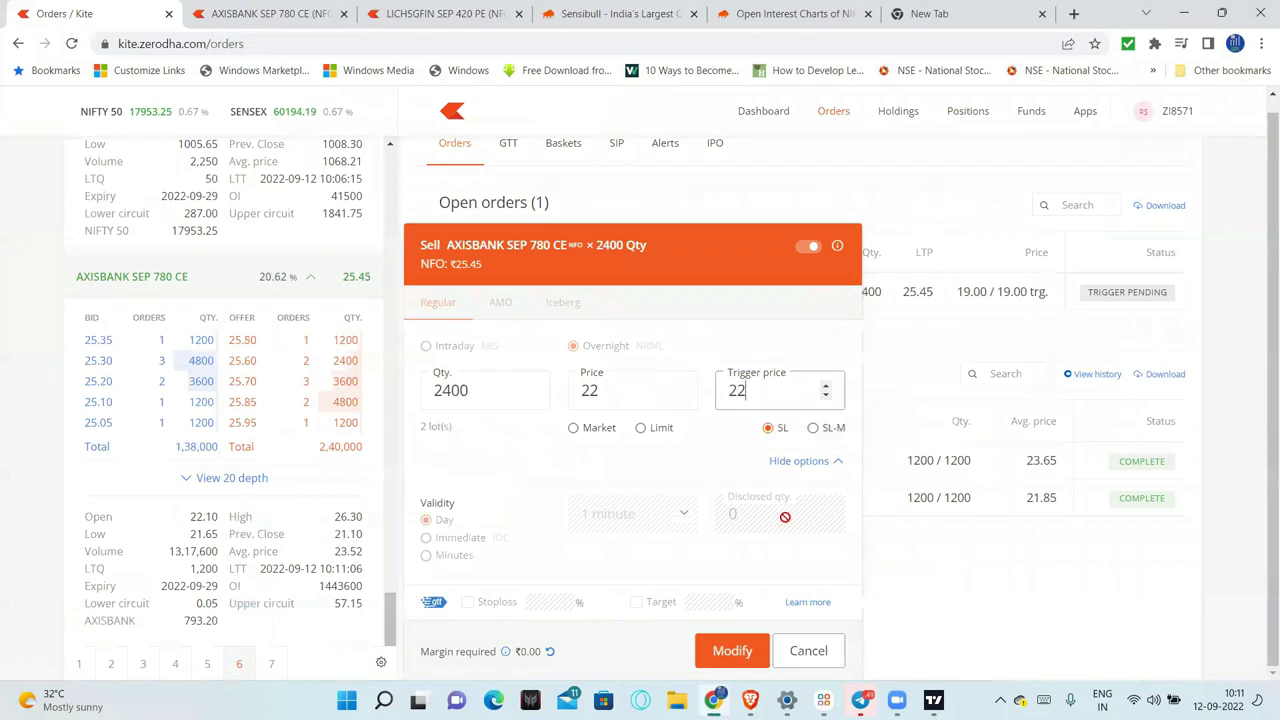